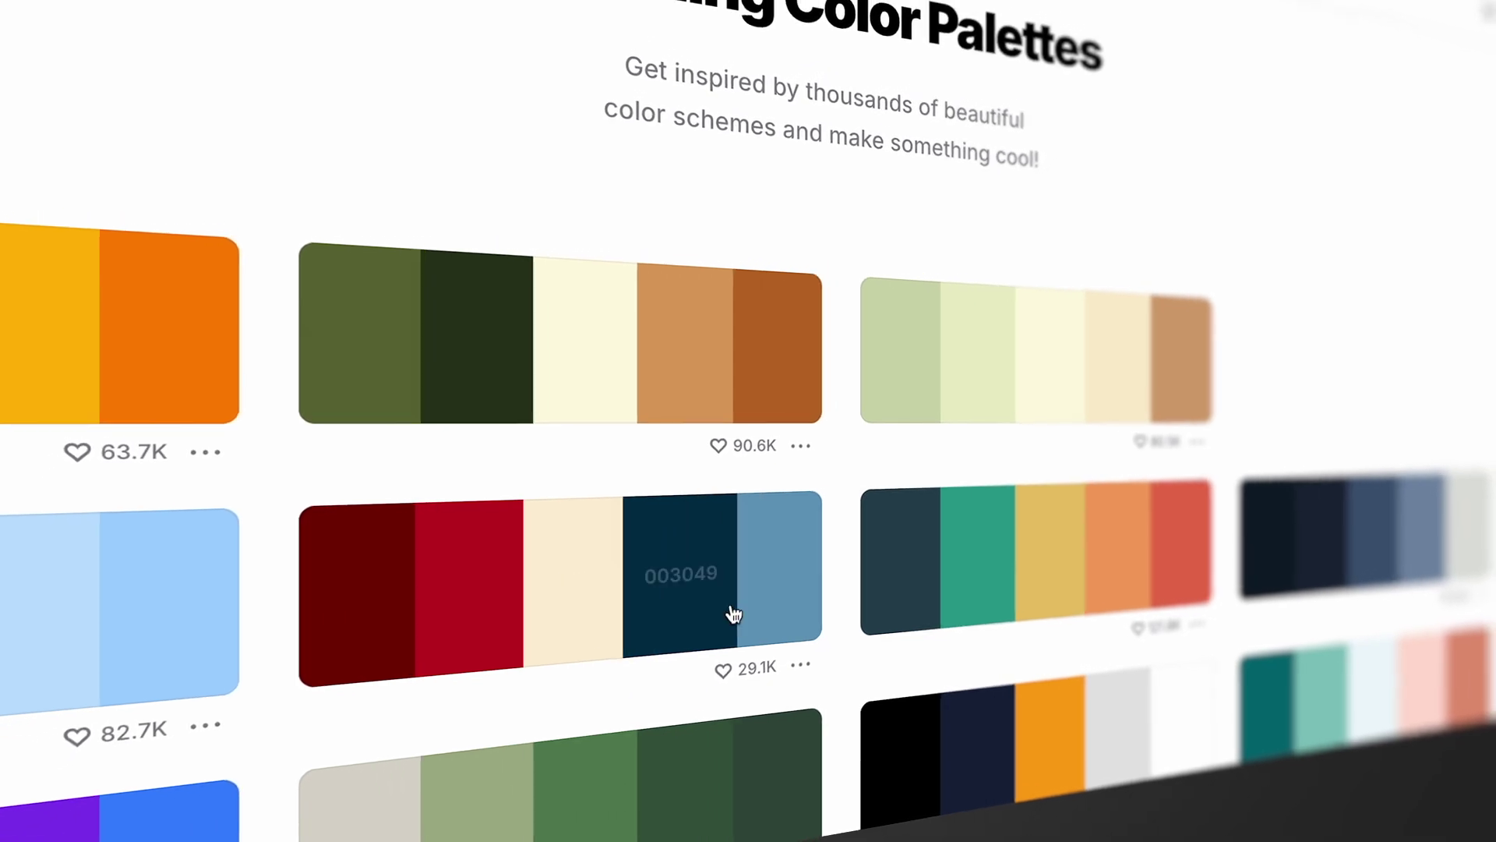
- Browse the trending palettes and open the colour details of red C1121F from the 780000–669BBC palette
scroll(633, 675, down, 10)
scroll(634, 675, up, 10)
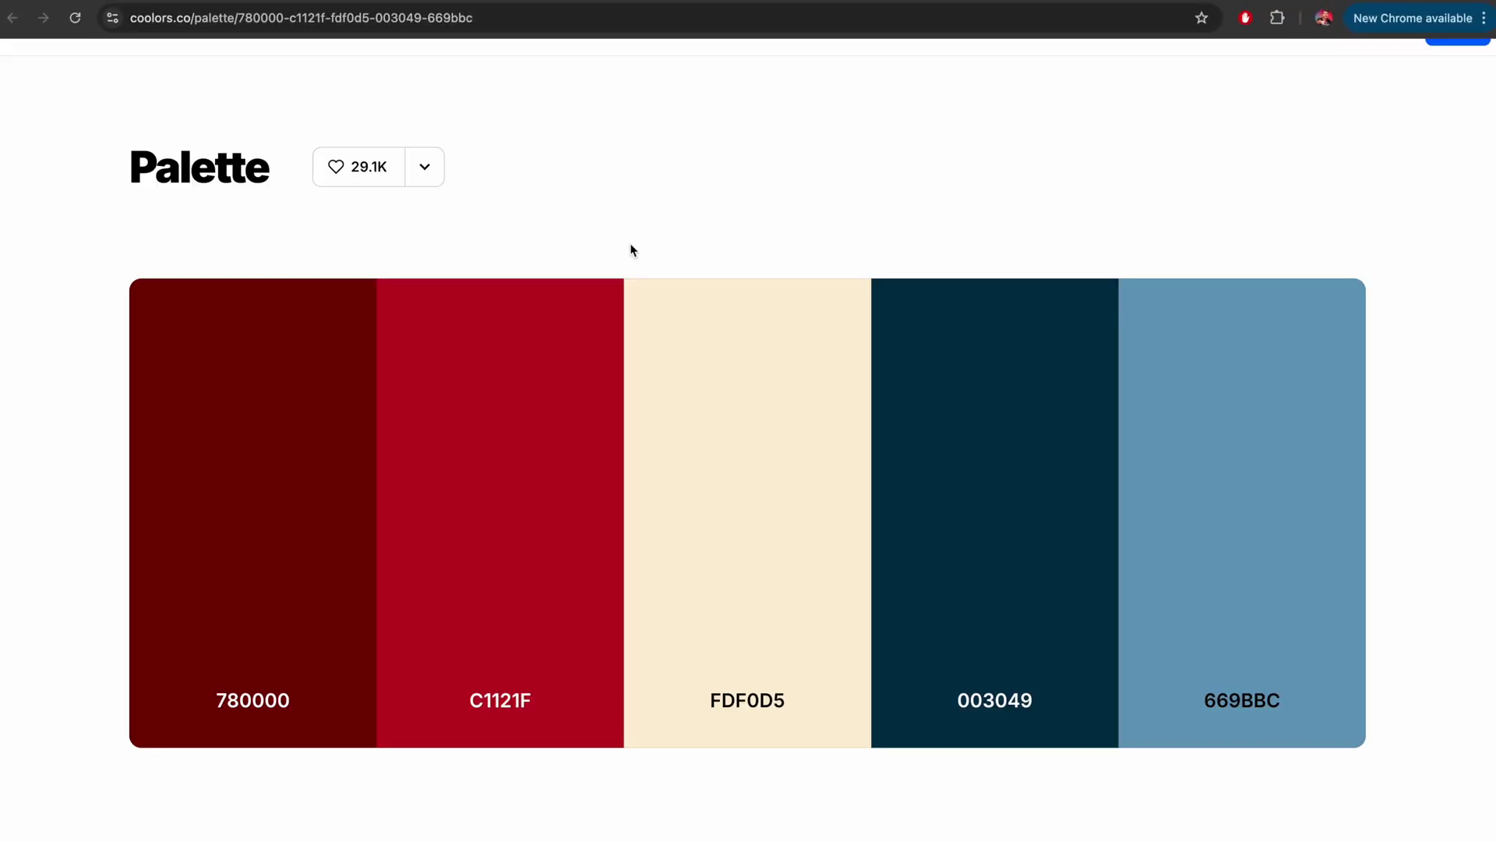
mouse_move(581, 488)
click(592, 225)
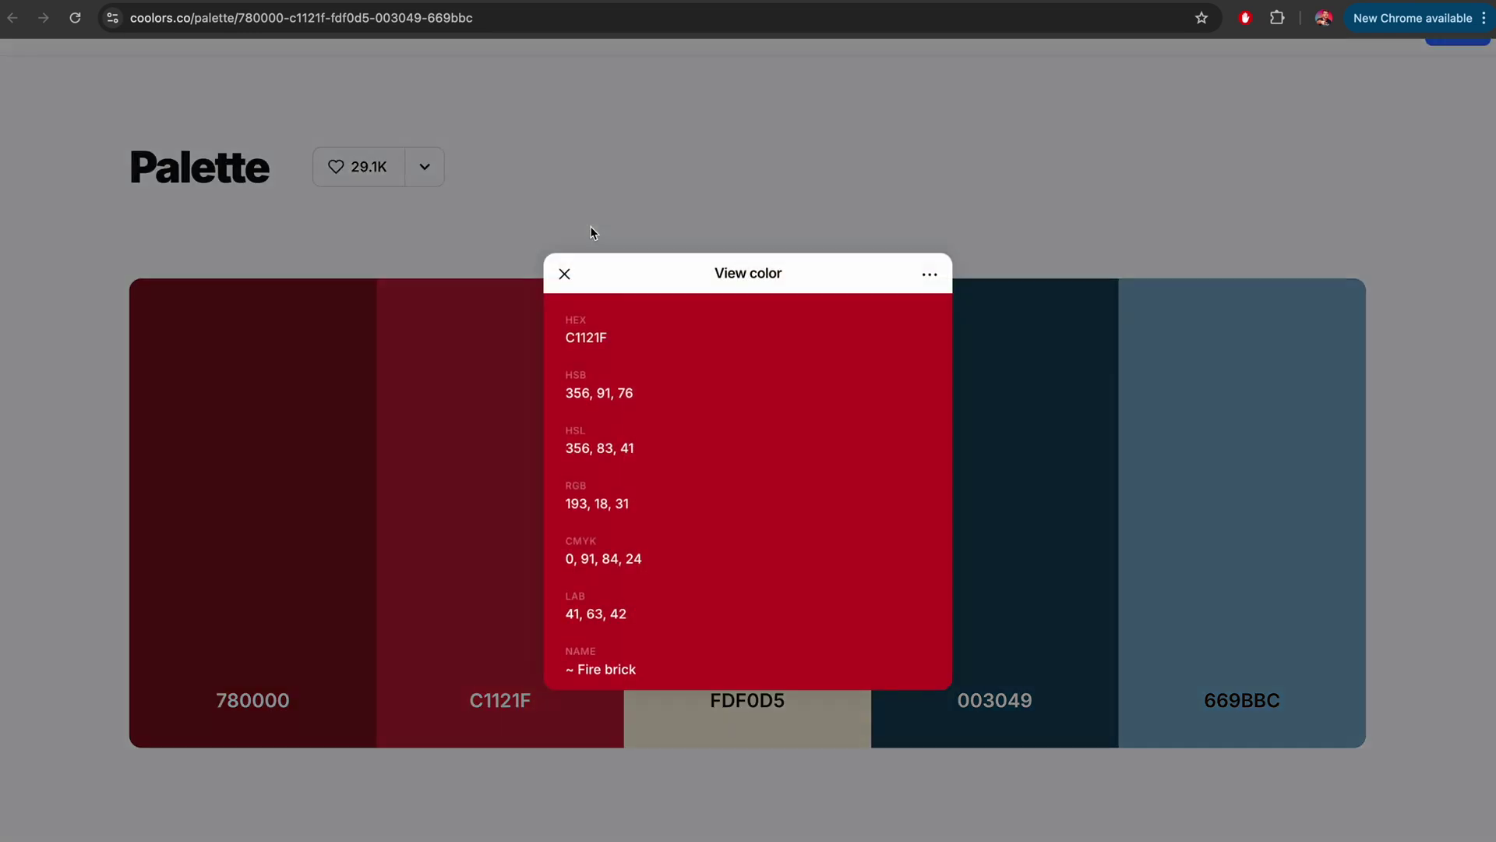
- Export the red colour as an image titled "red" with its colour space set to RGB
click(929, 273)
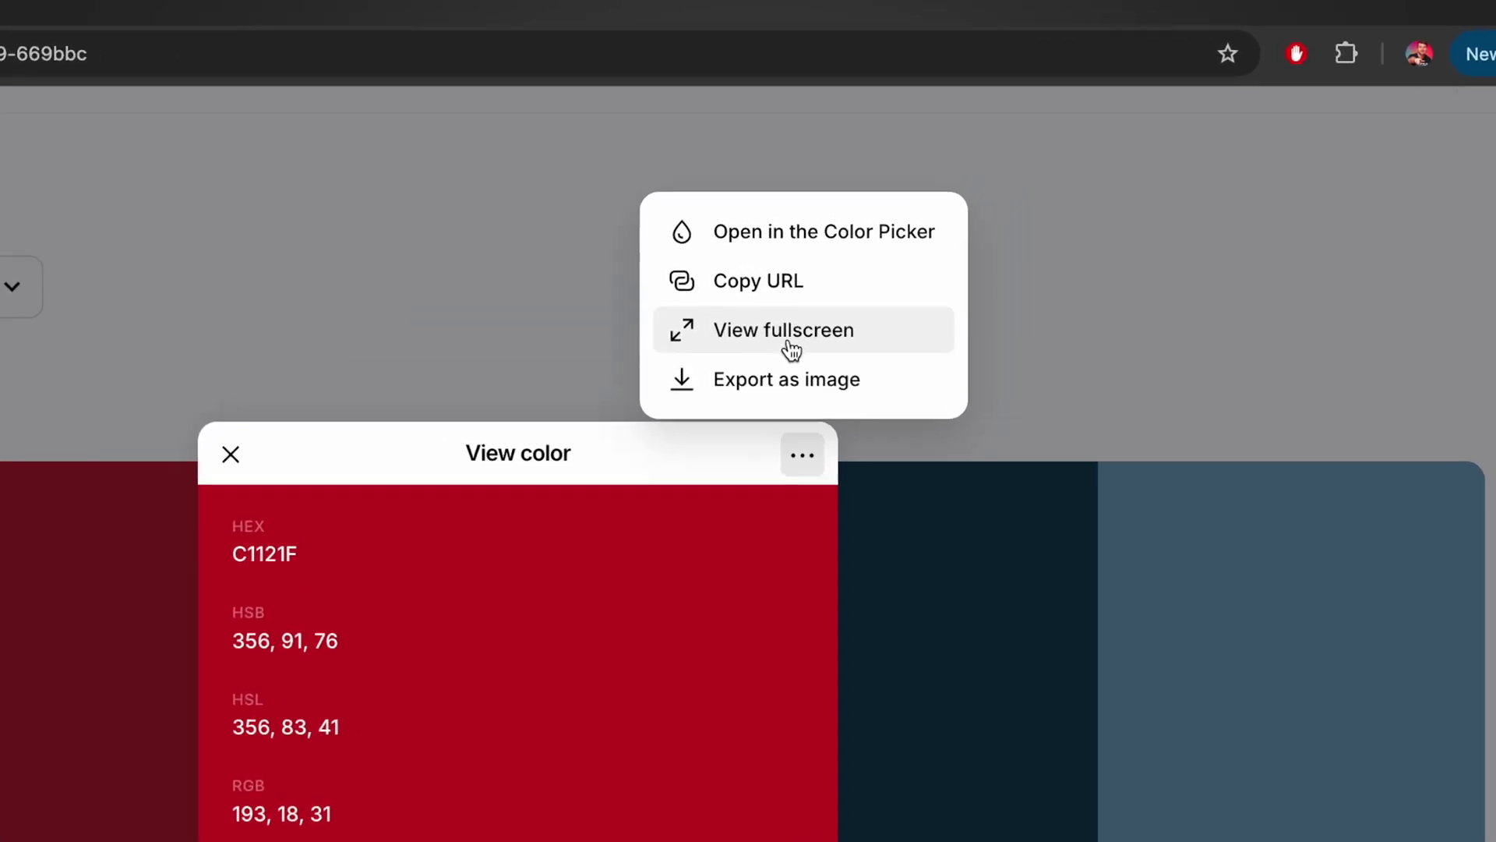
click(751, 421)
text(red)
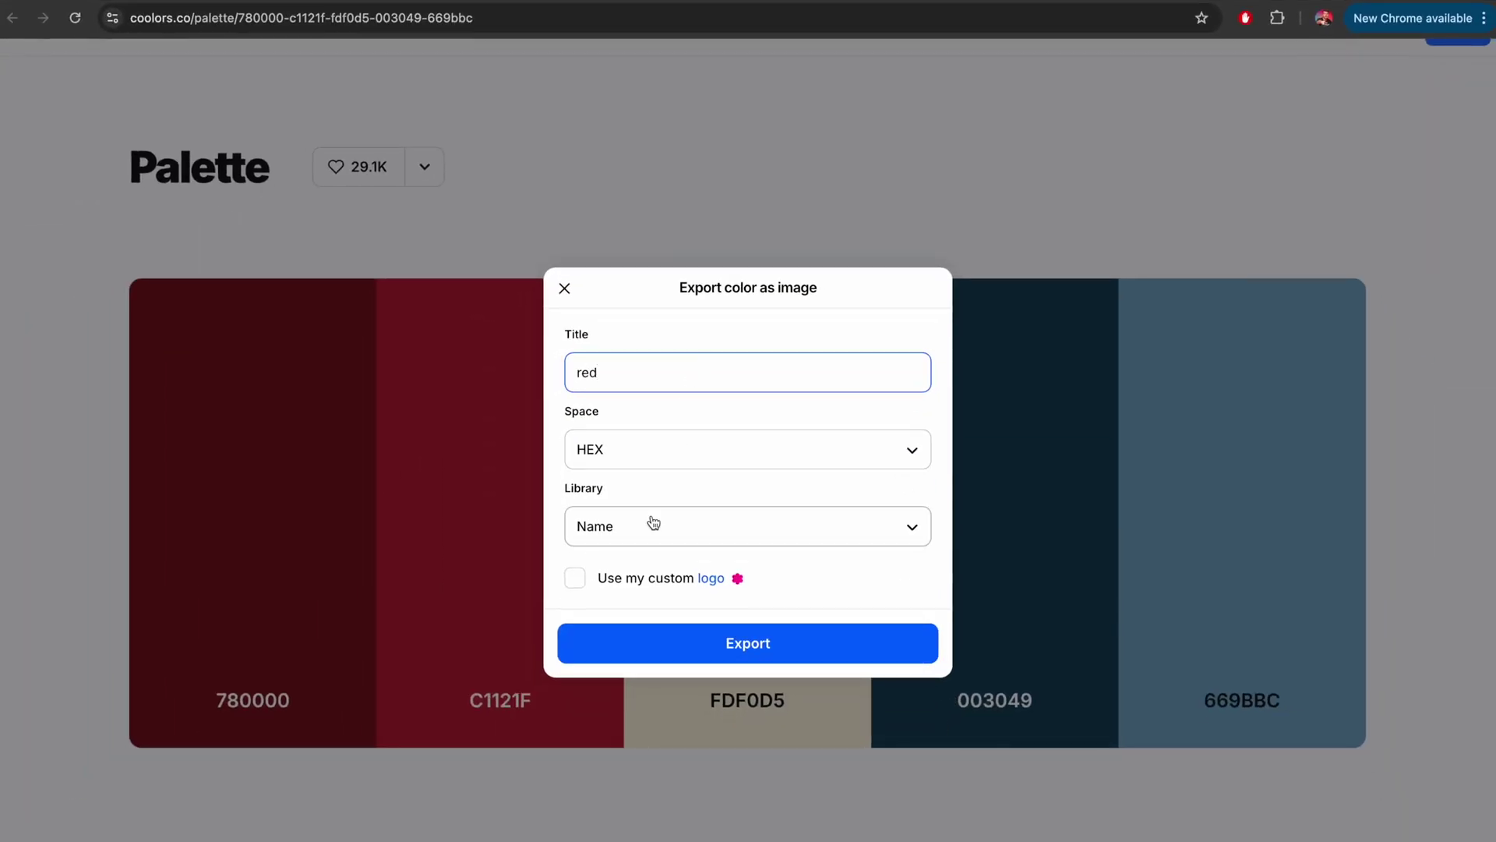
click(648, 452)
scroll(662, 538, down, 2)
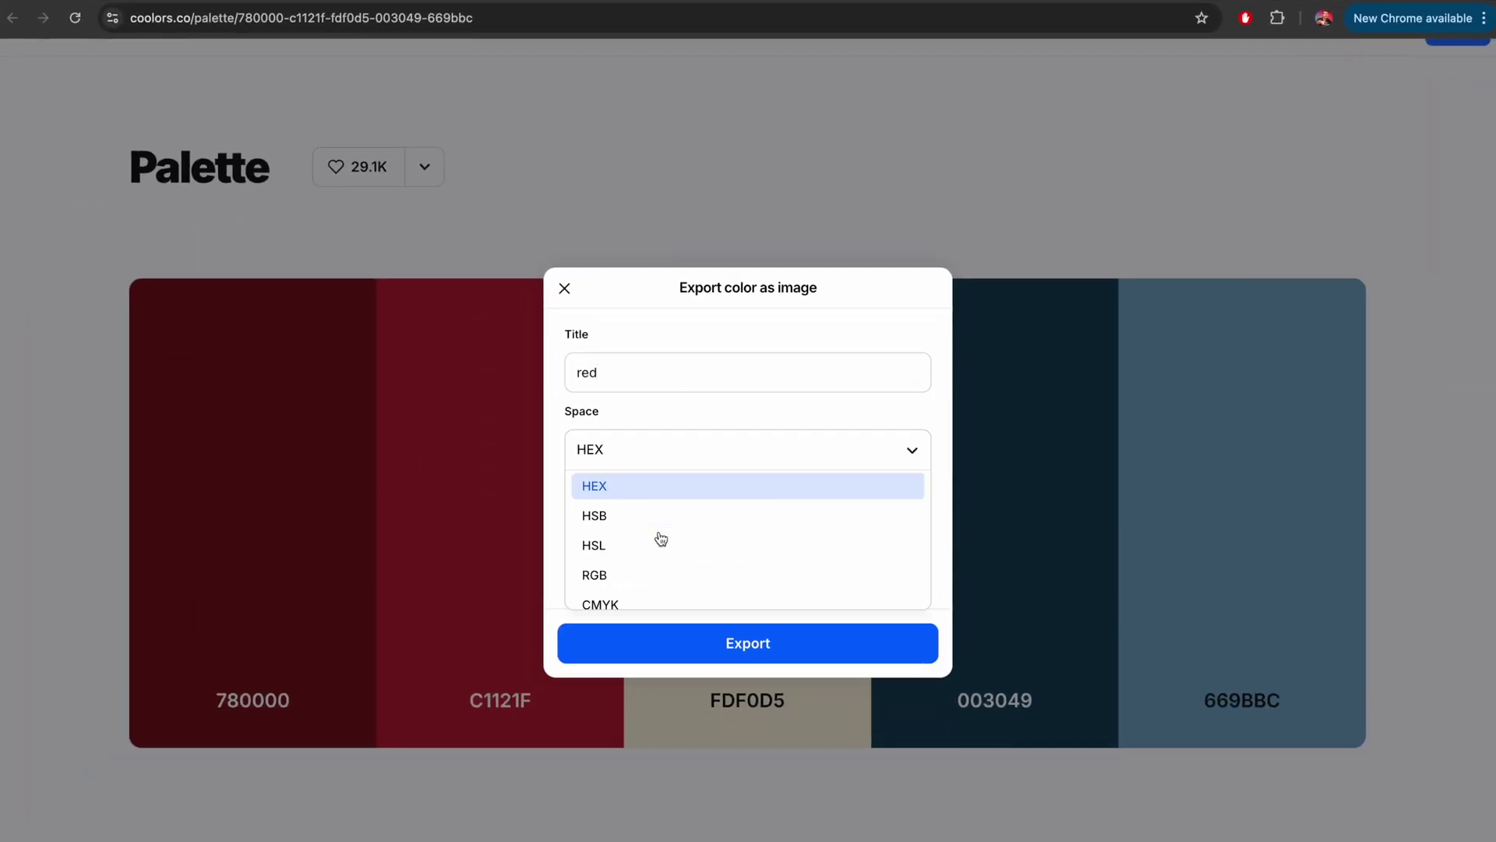
click(634, 525)
click(711, 641)
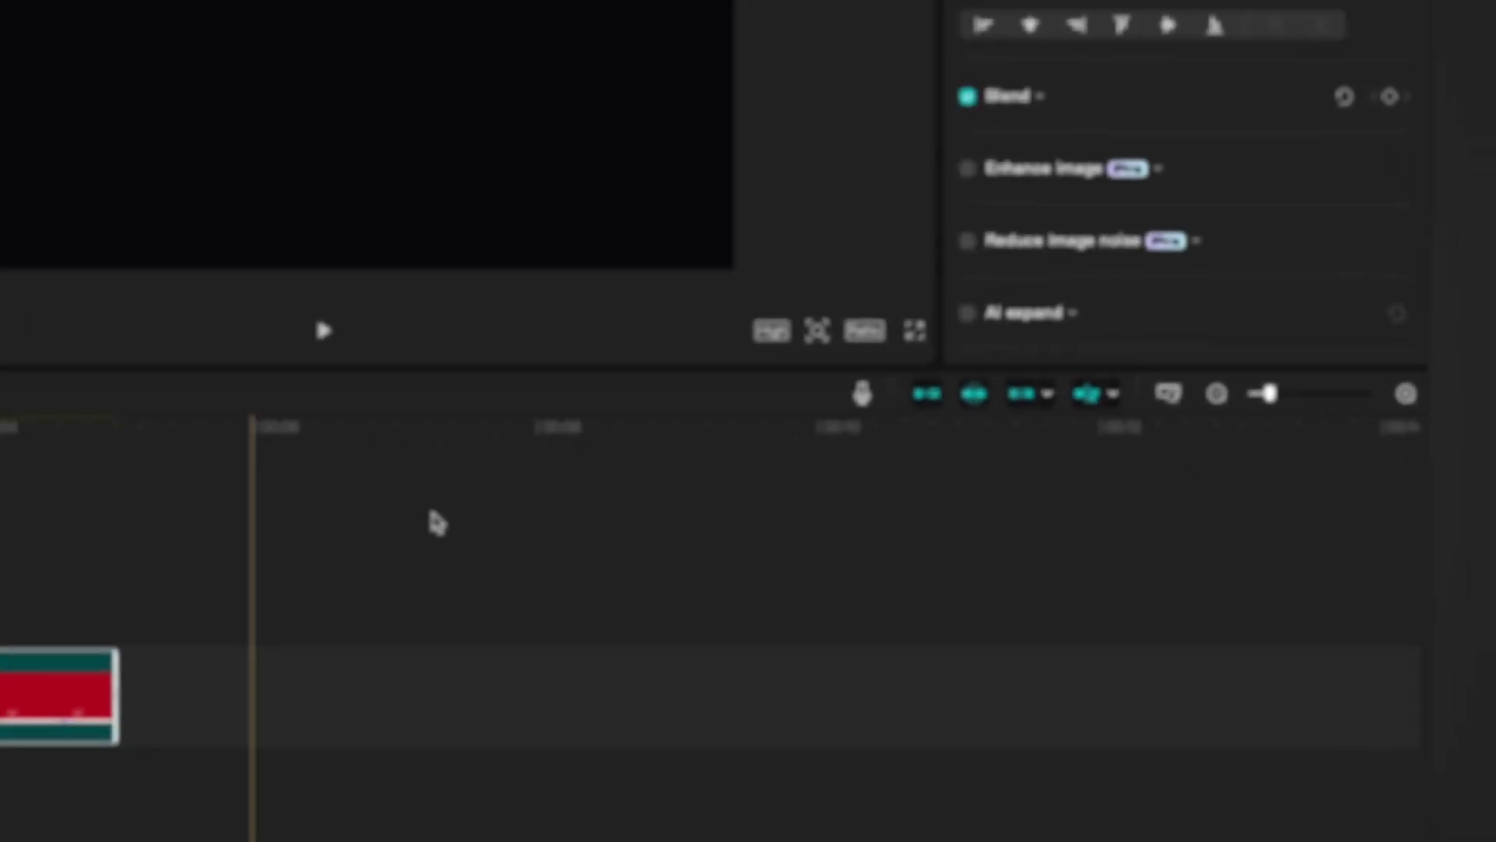
- In CapCut, set the project's aspect ratio to 16:9 and enlarge the red image to fill the whole frame
click(1094, 478)
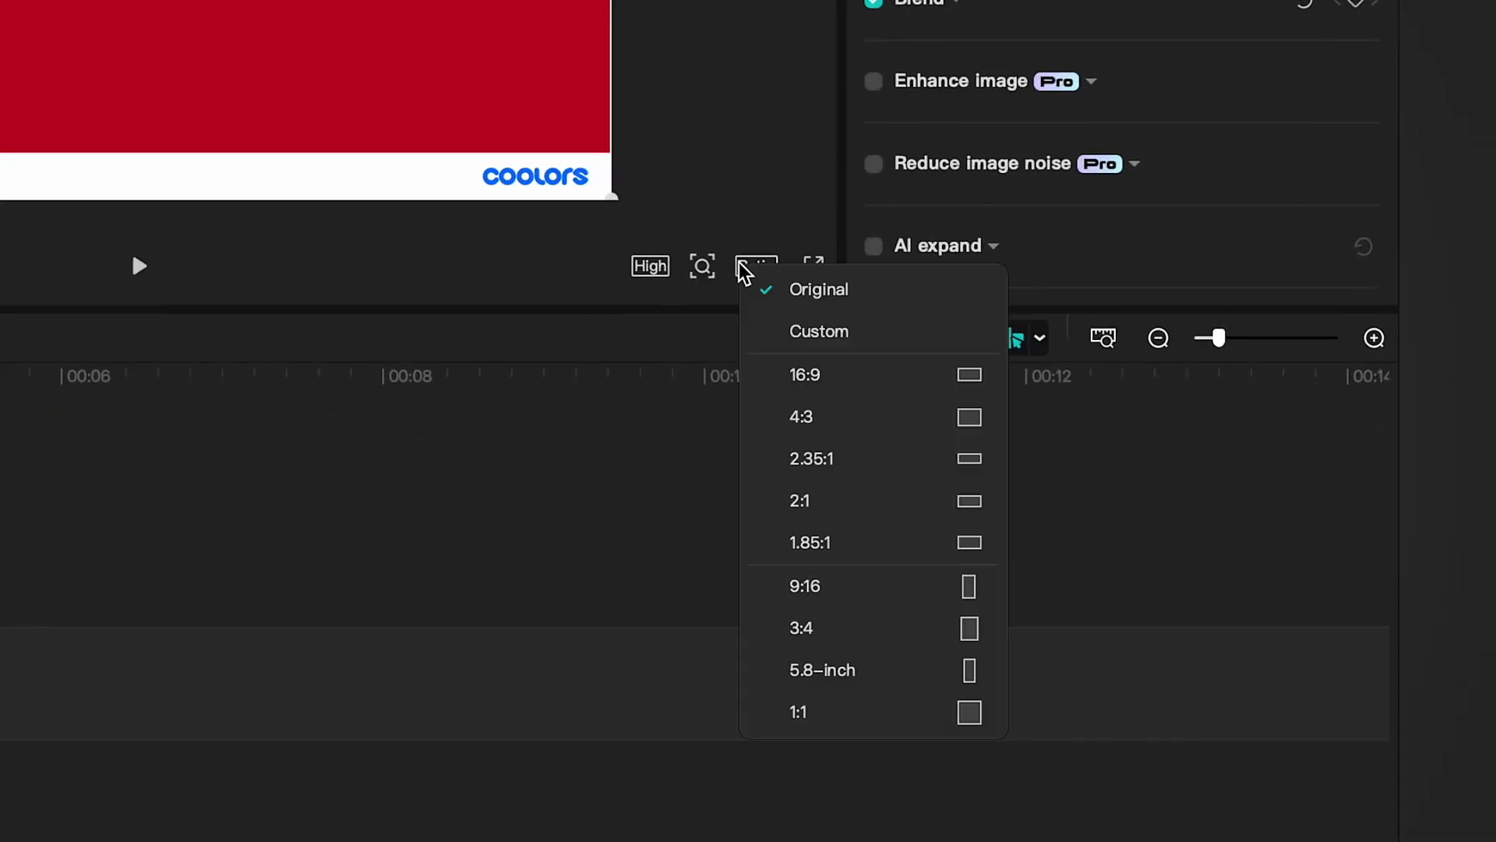
click(827, 383)
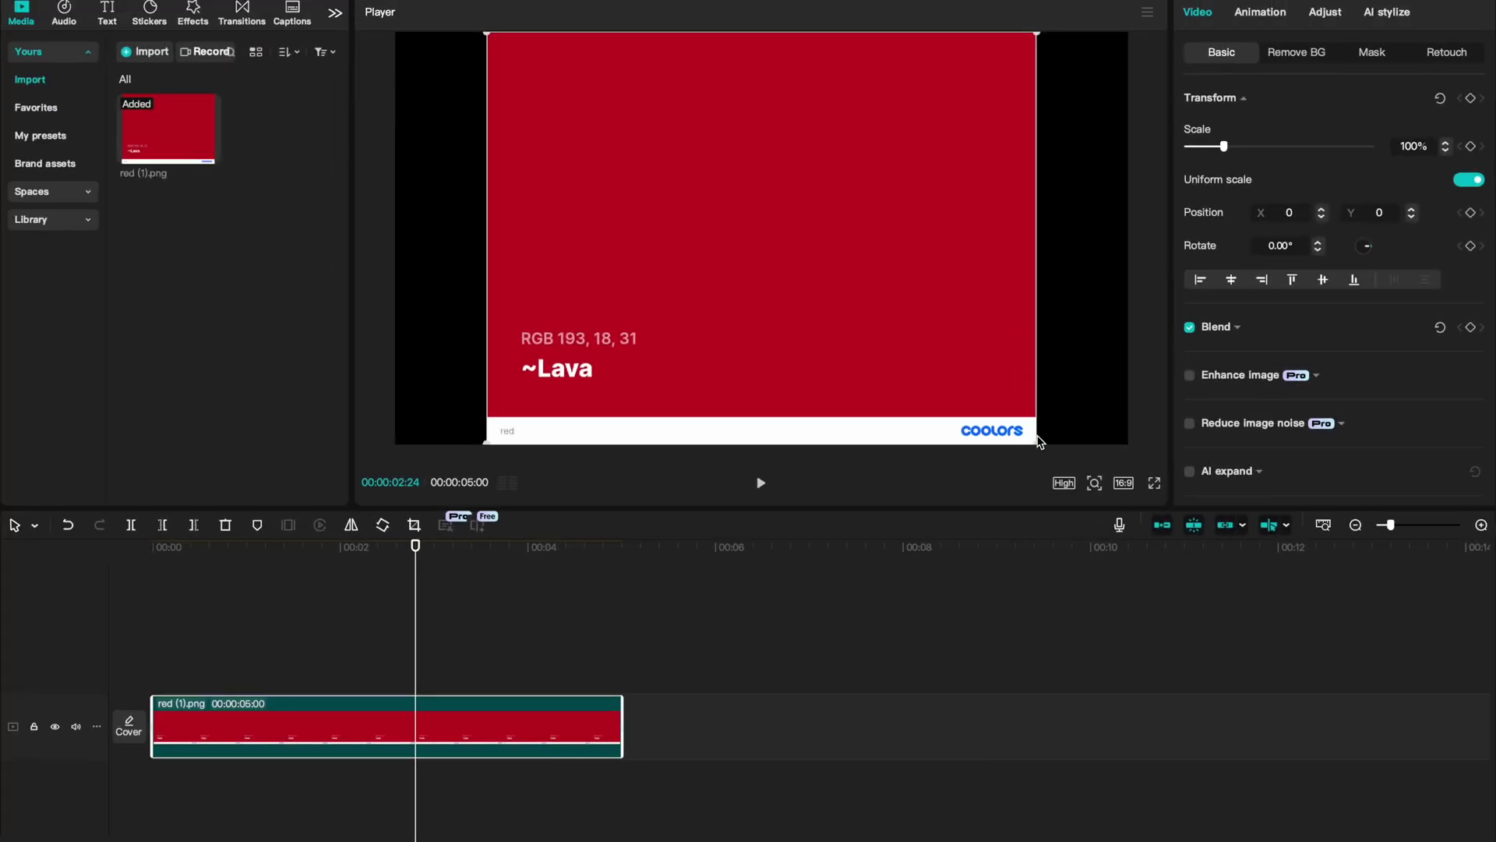
drag(1041, 440, 1222, 555)
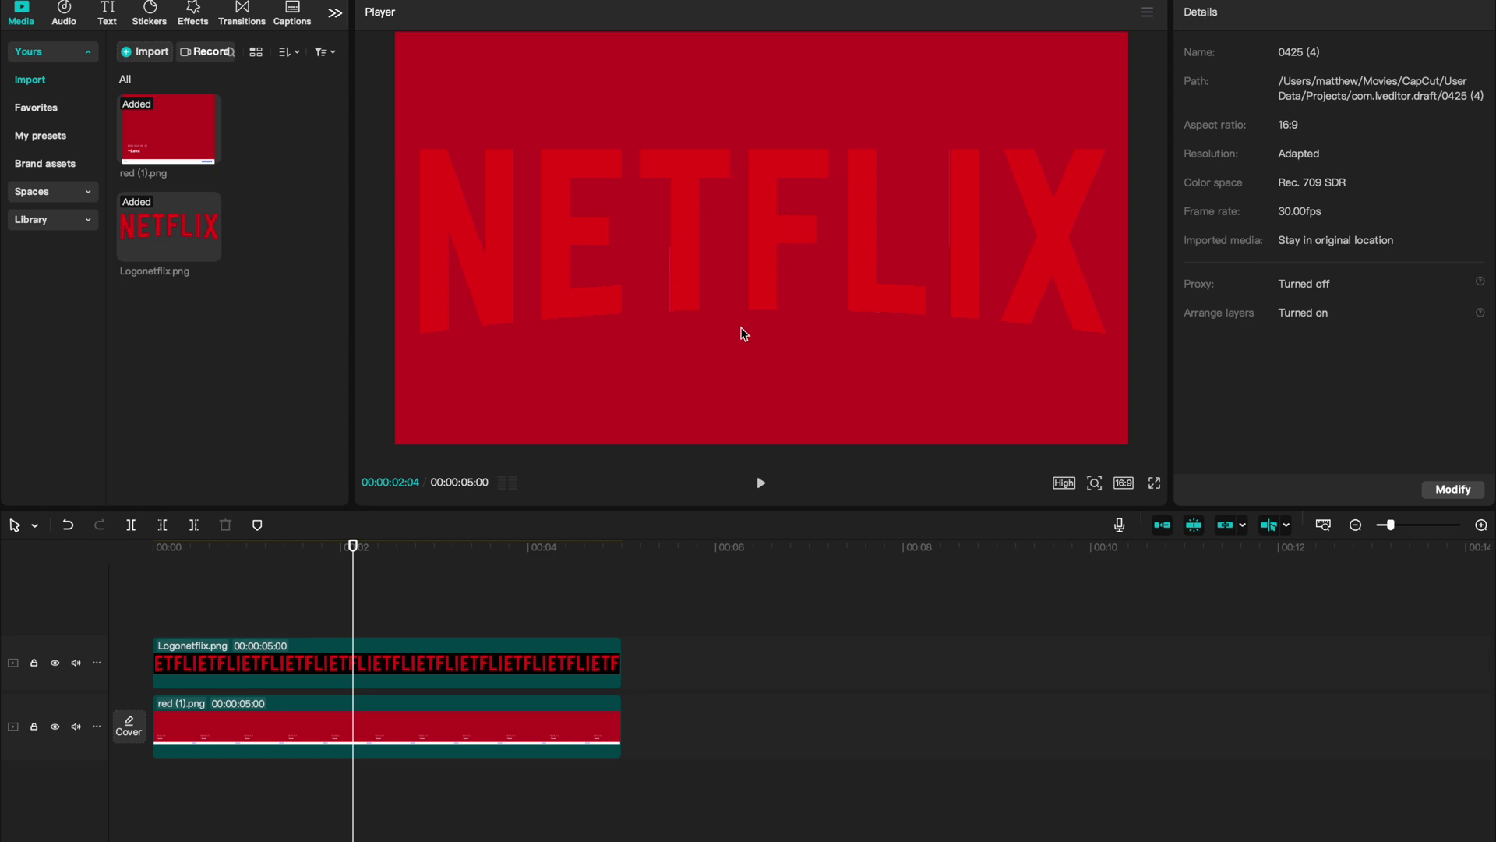
- Turn the NETFLIX logo white with Exposure, Contrast, Highlight and Shadow at 50 and minimum Saturation, and scale it down
click(370, 660)
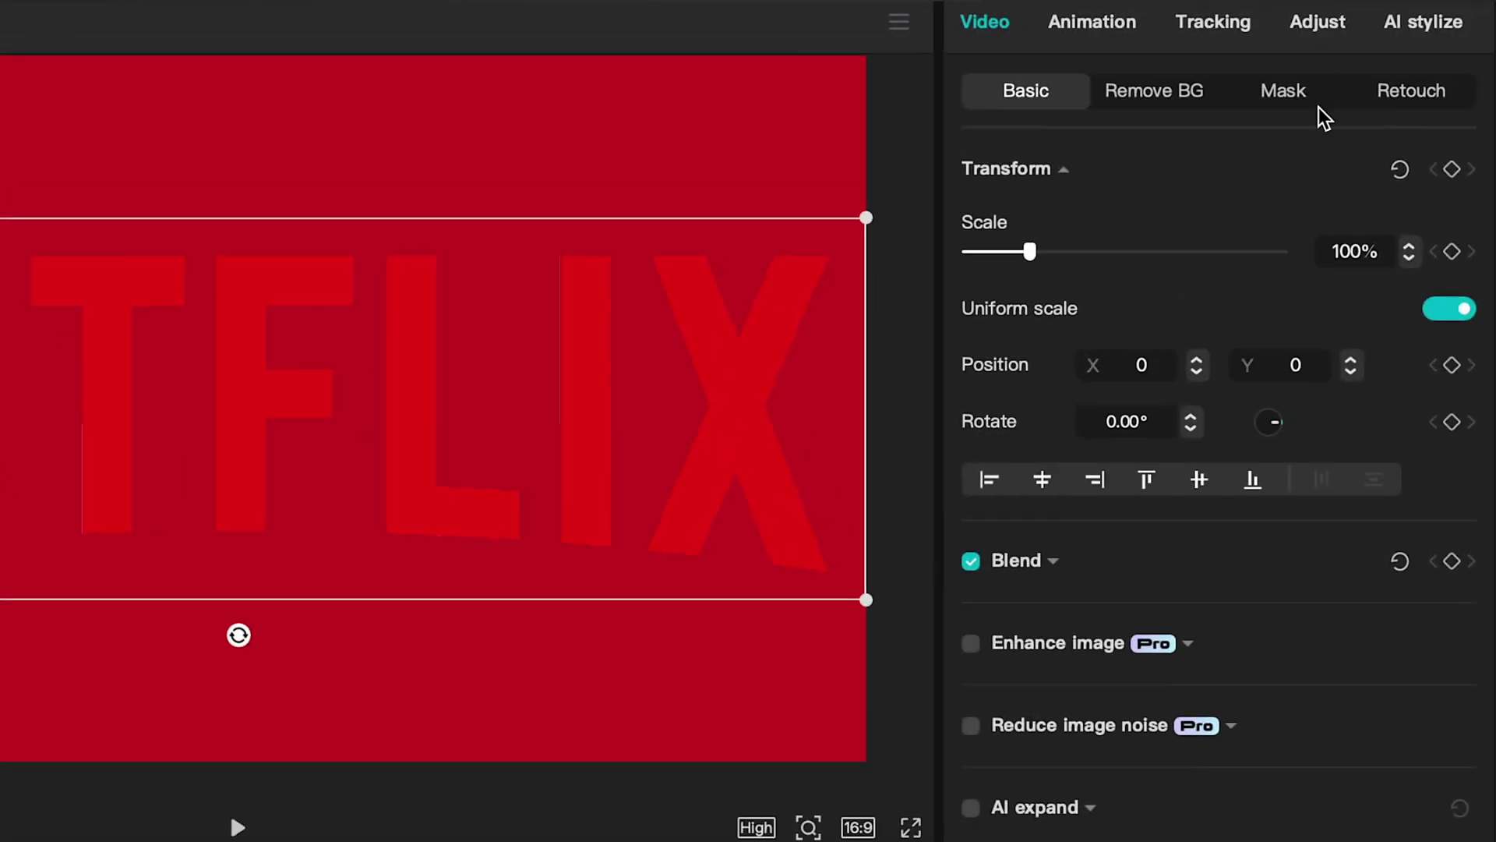
click(1392, 11)
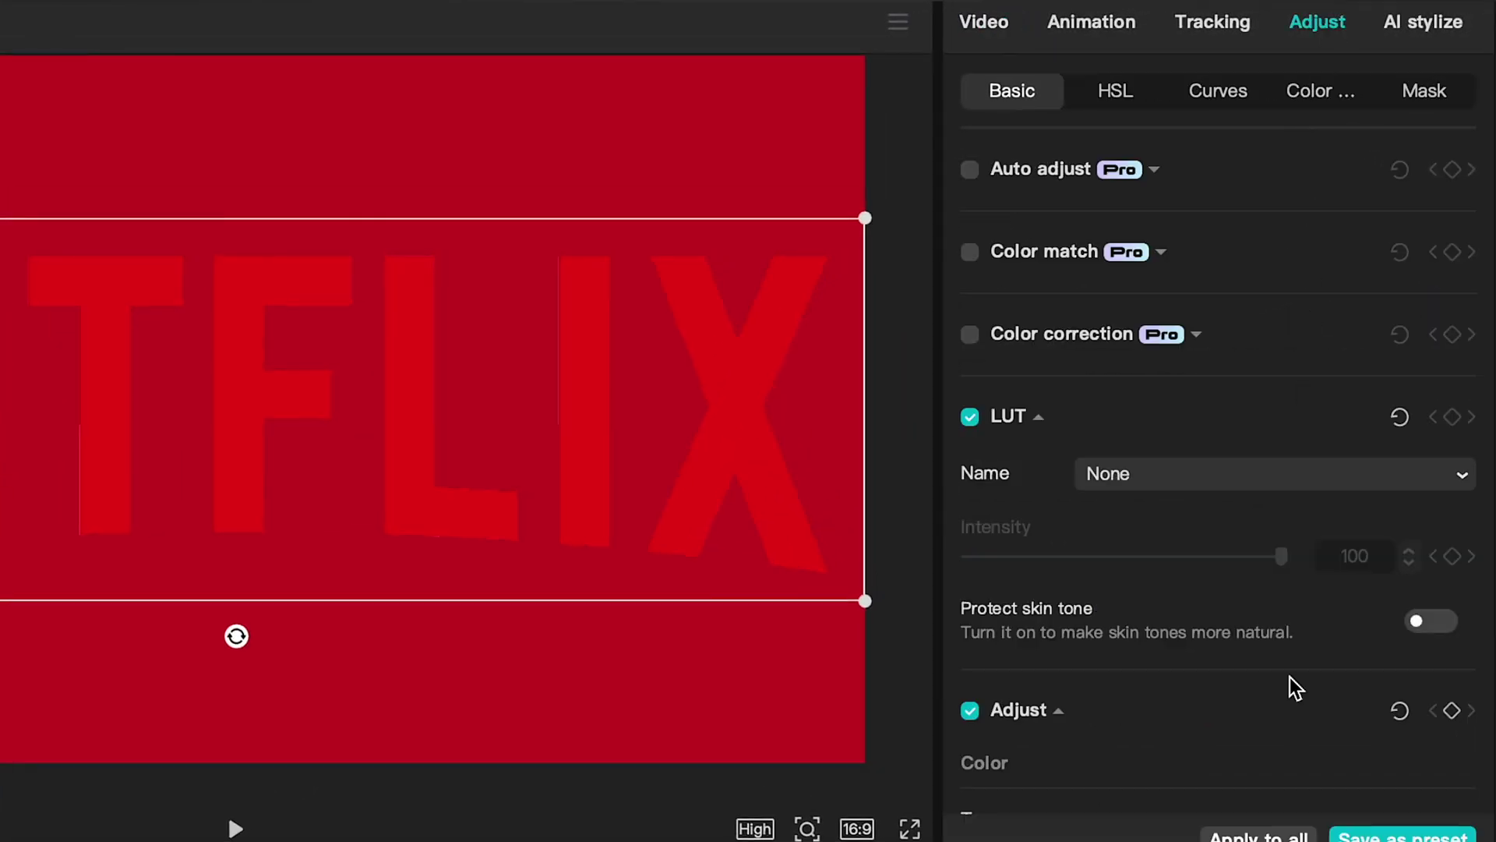
scroll(1290, 728, down, 10)
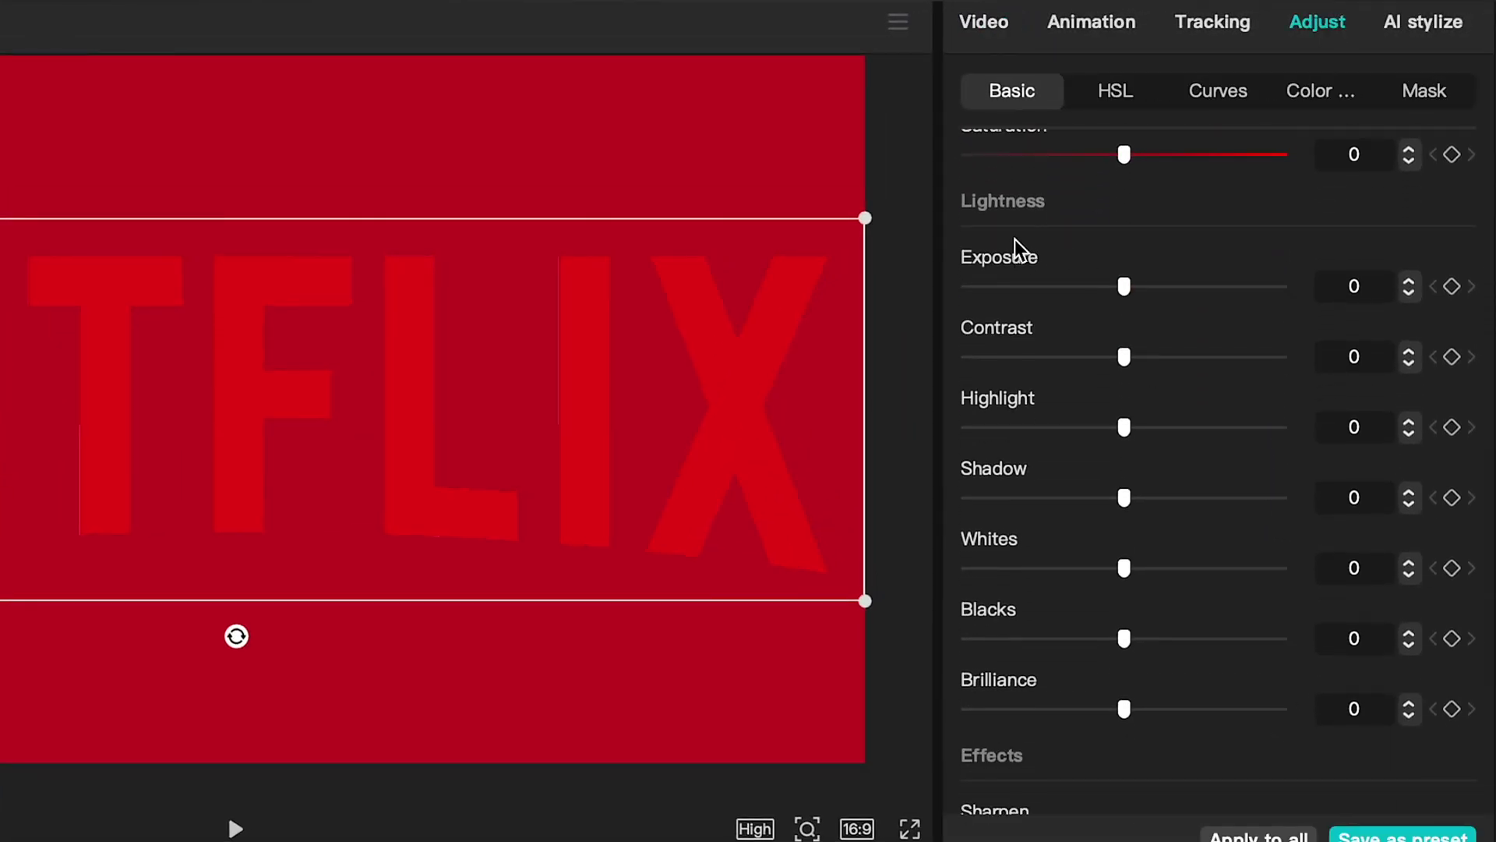
drag(1115, 291, 1237, 347)
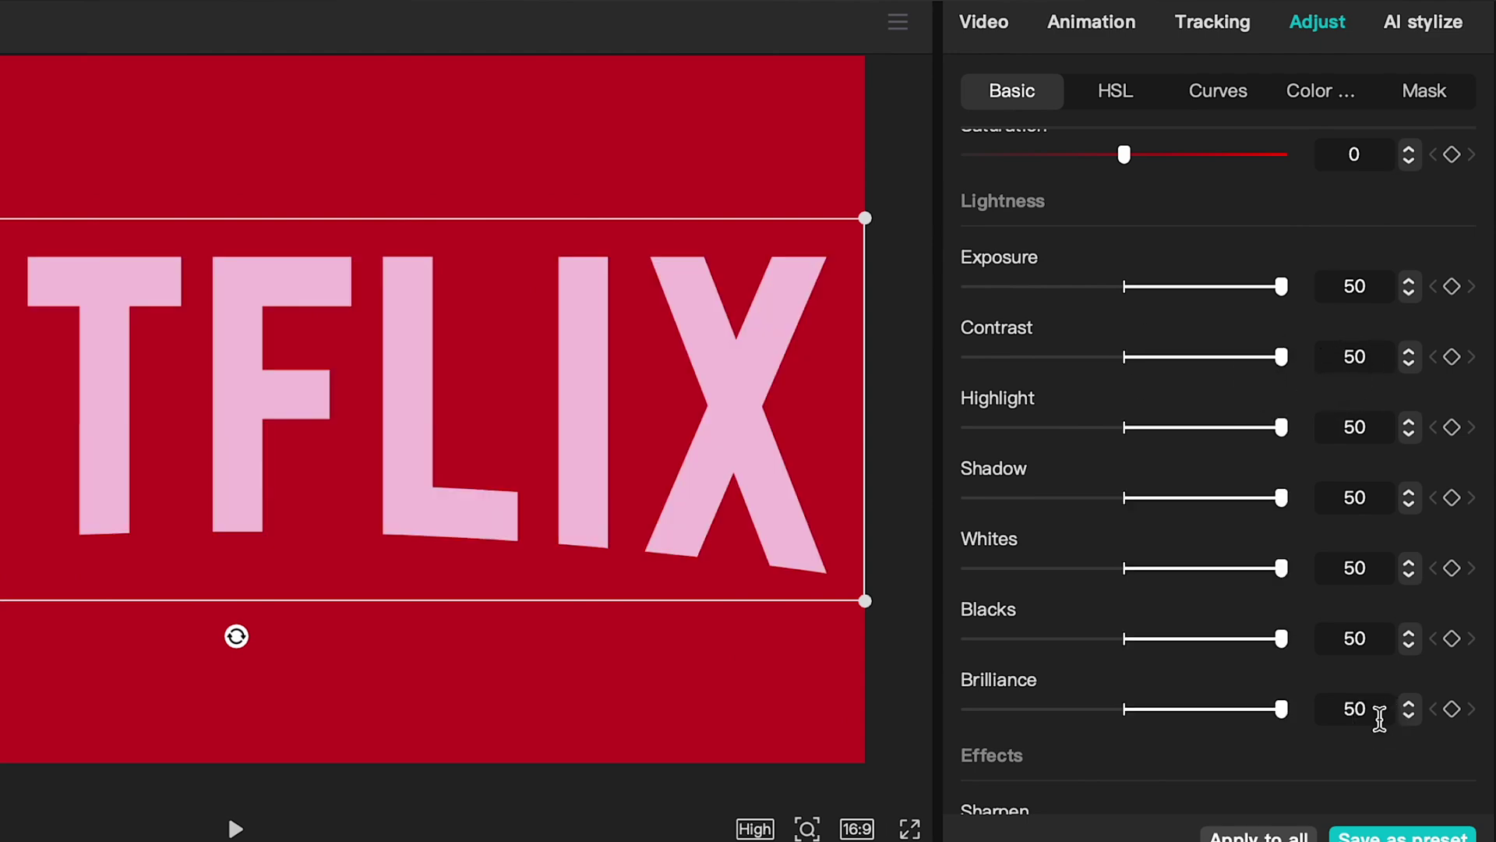
scroll(1293, 711, up, 4)
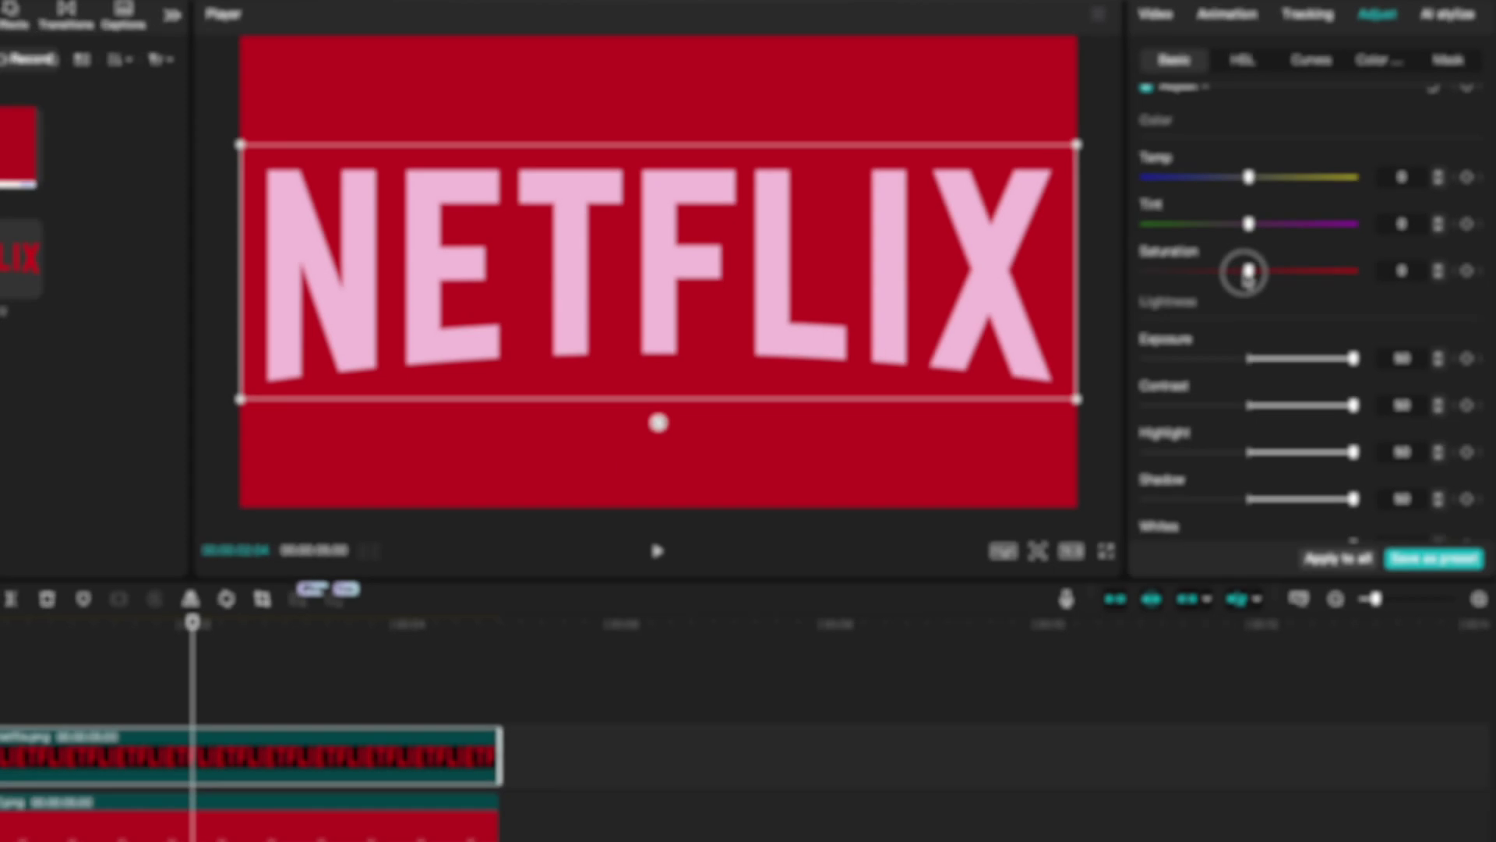
drag(1124, 407, 969, 404)
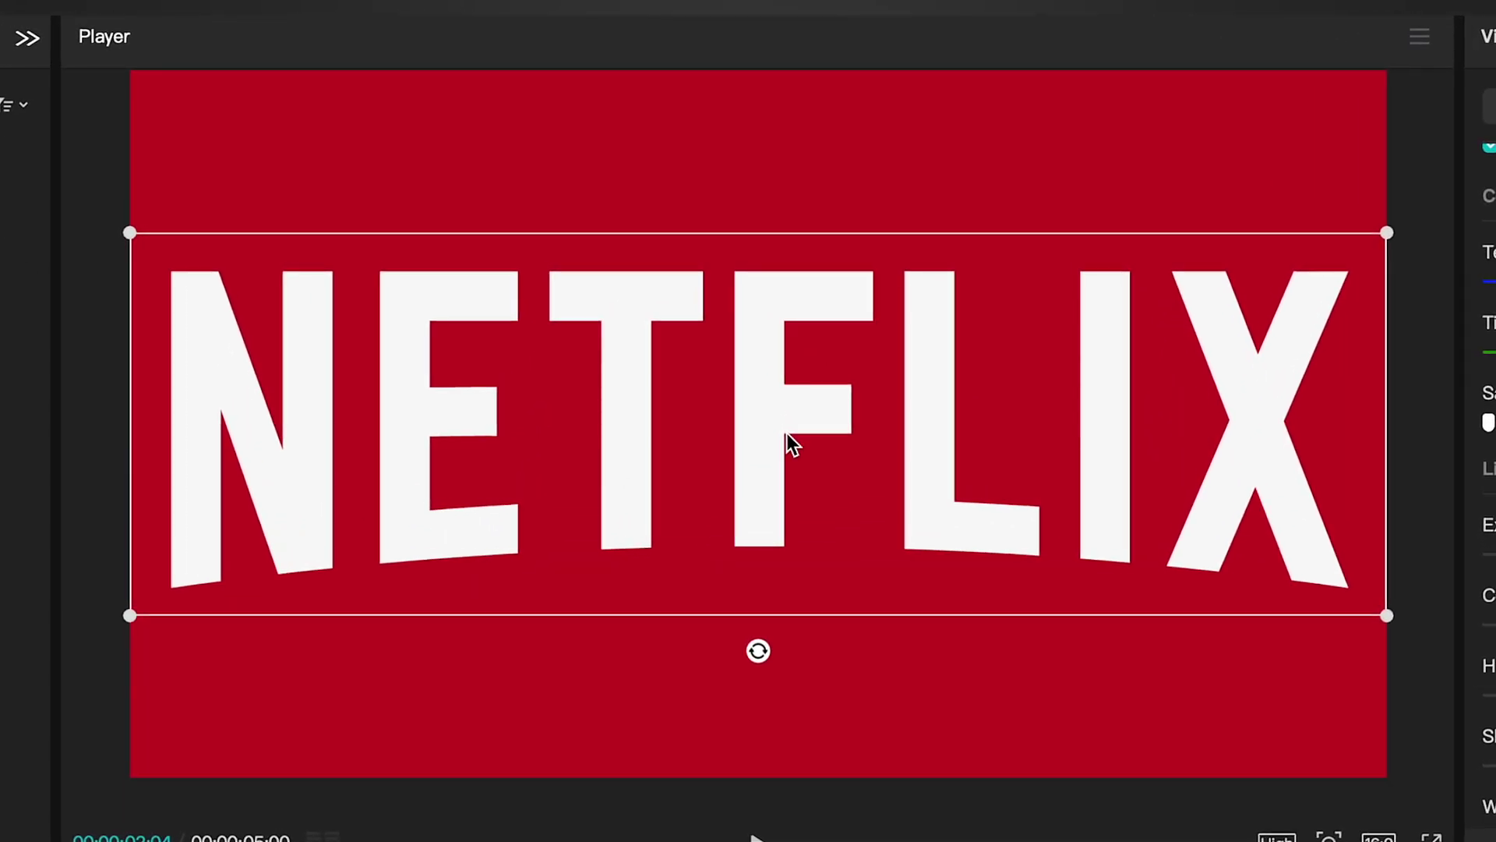
drag(1386, 626, 912, 392)
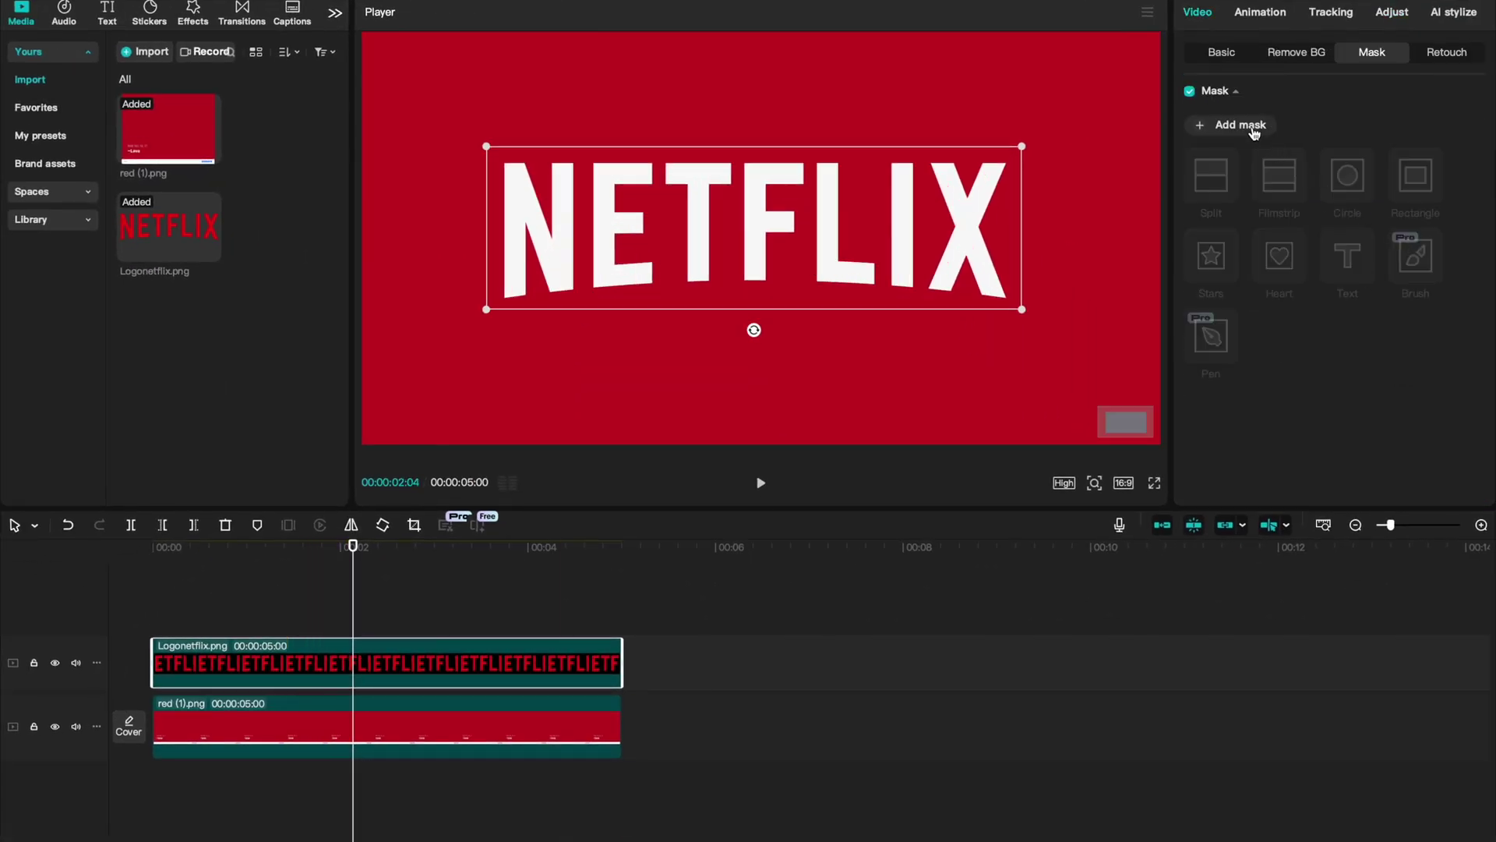
- Add a Brush mask to the logo clip, paint over the letter X at brush size 20, and invert the mask
click(1254, 128)
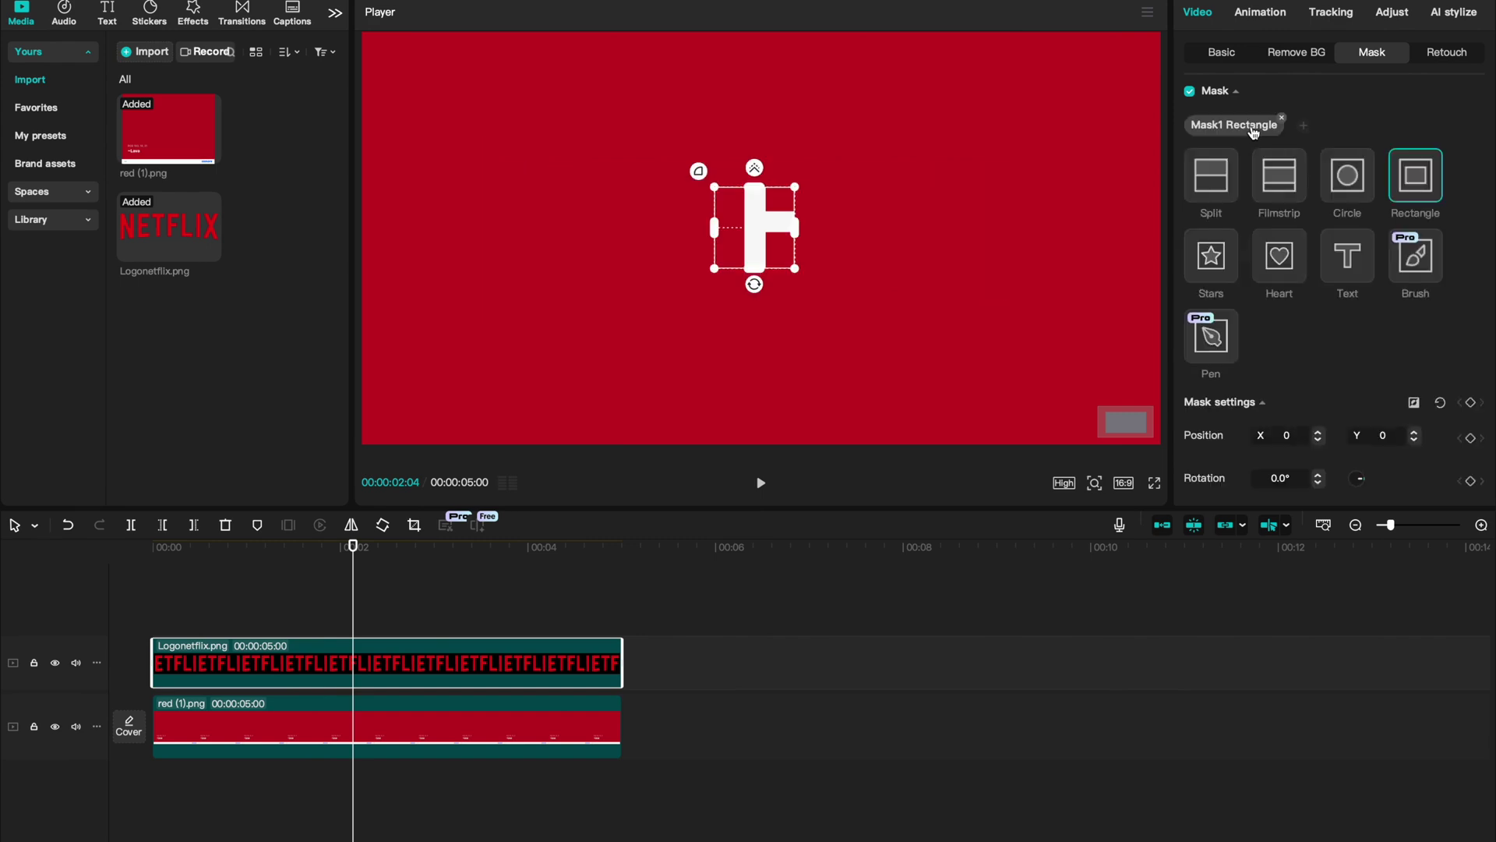
click(1417, 257)
scroll(1417, 257, down, 2)
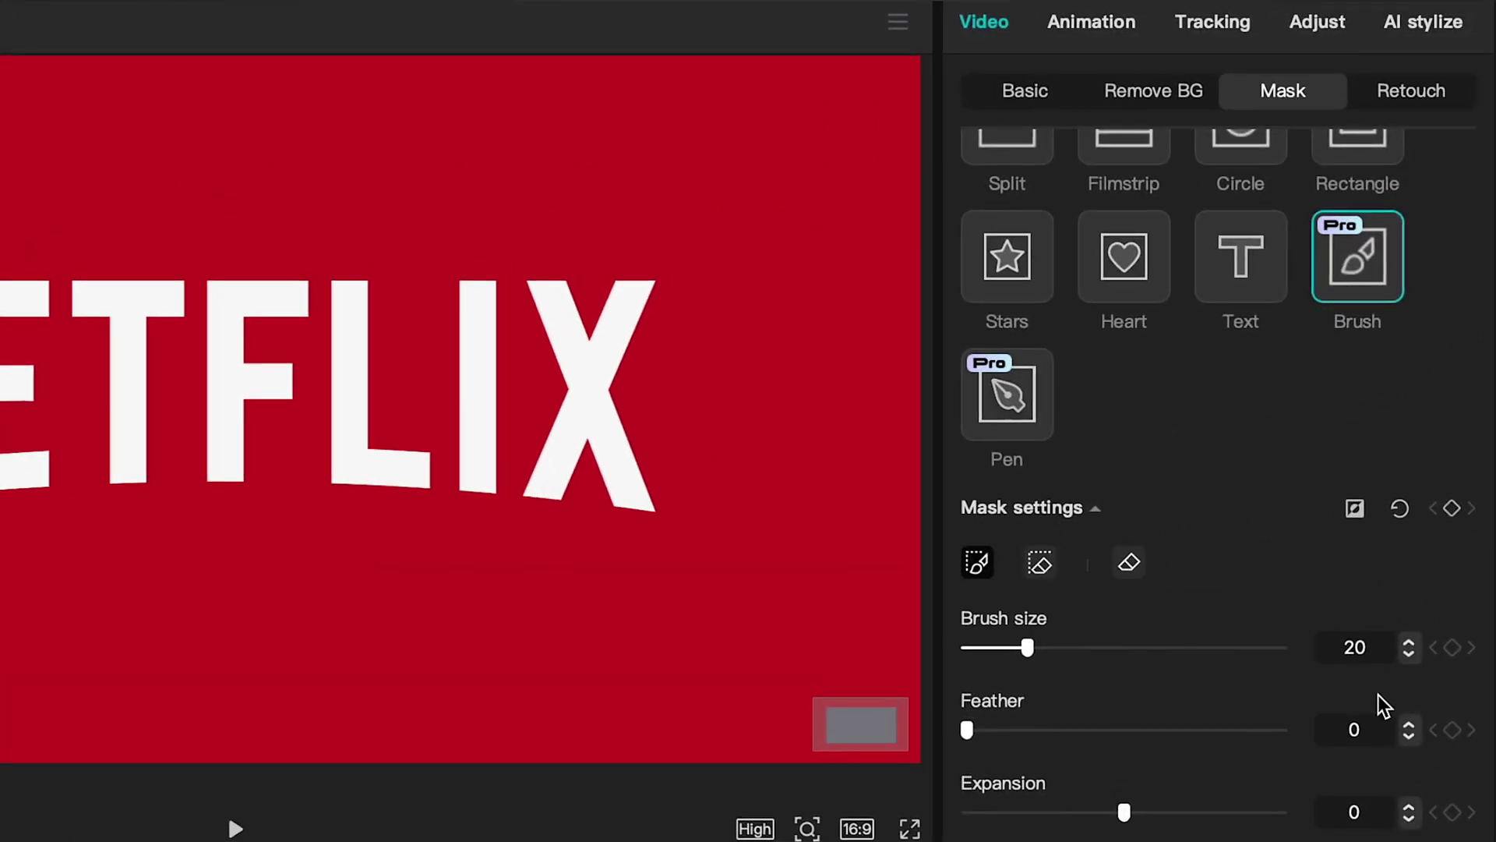
scroll(573, 331, up, 2)
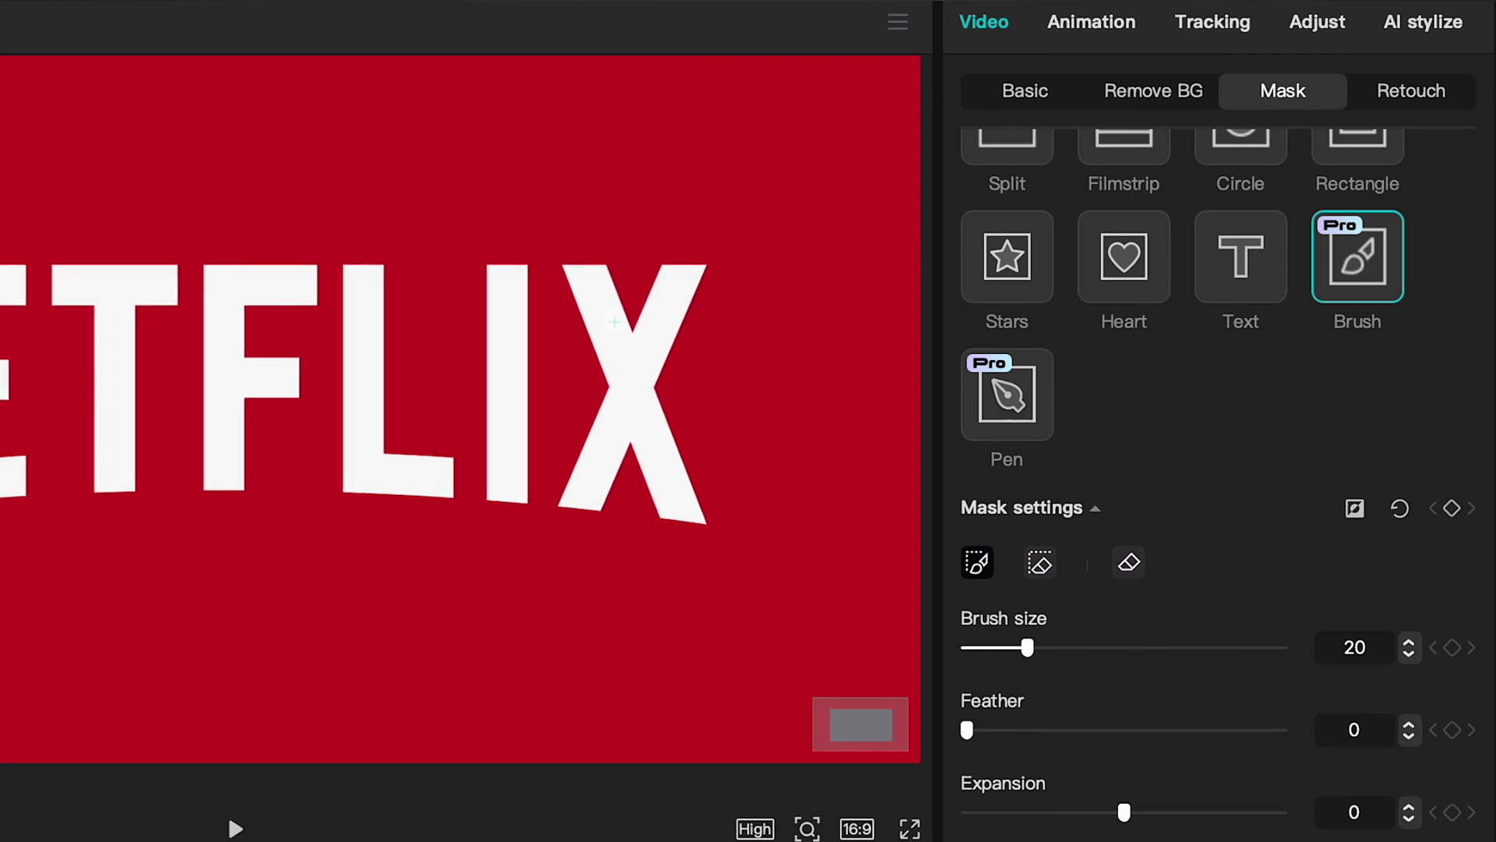
scroll(572, 331, up, 2)
scroll(600, 368, right, 1)
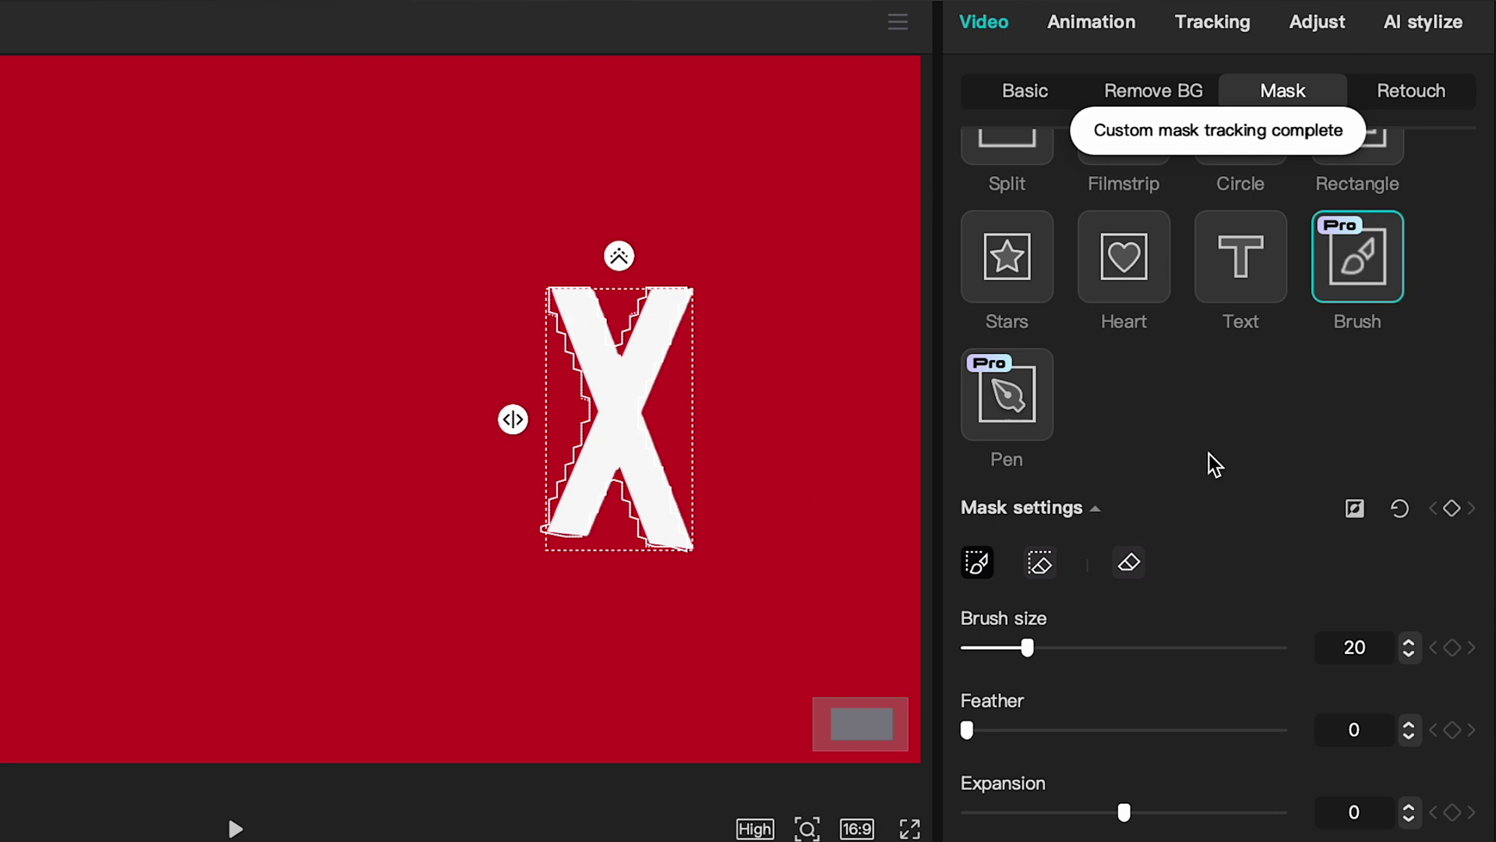
click(1354, 511)
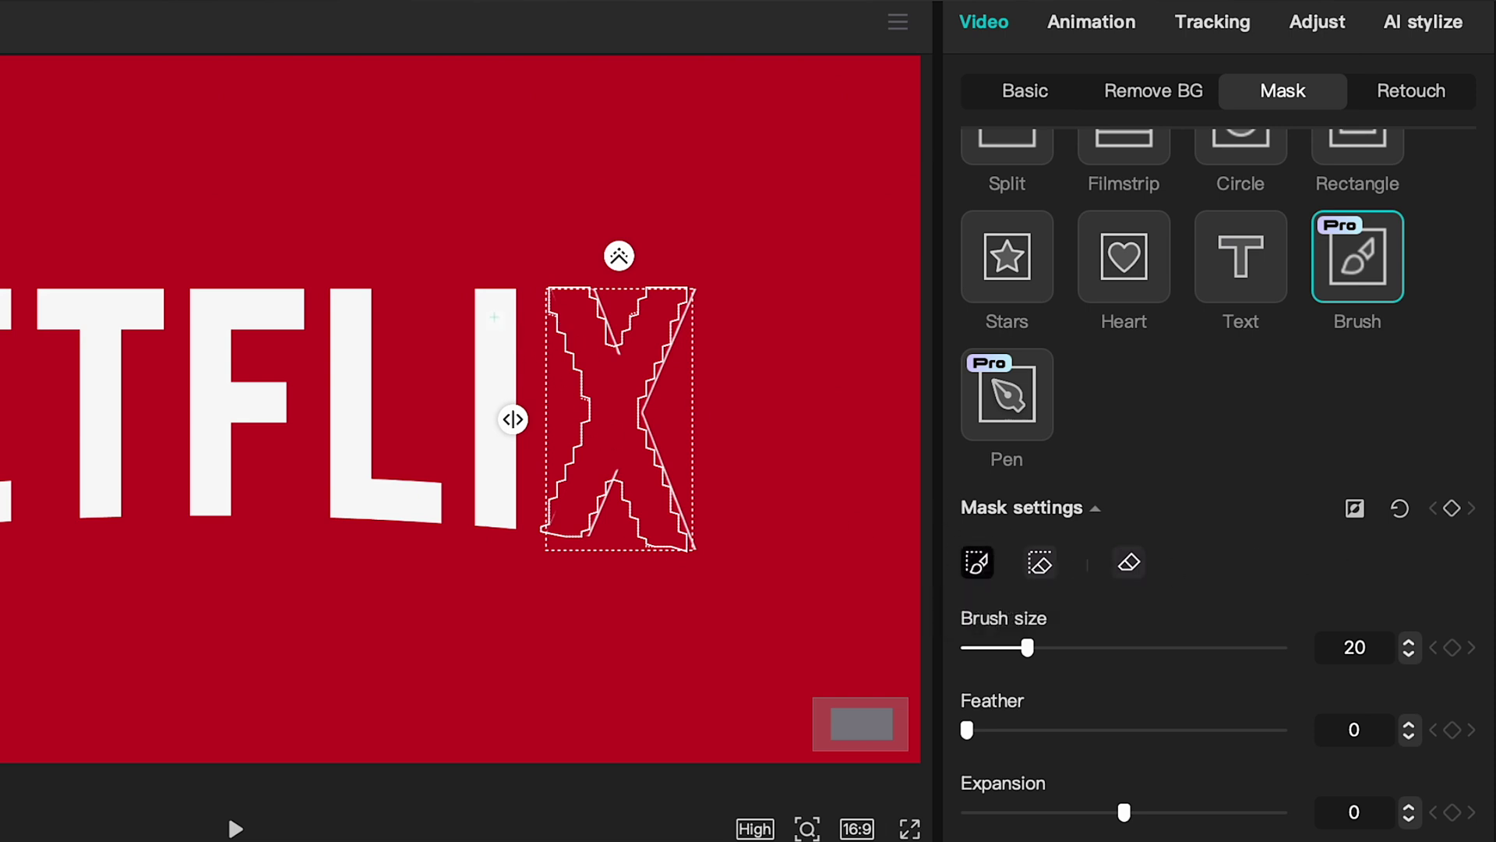
- Paint the inverted Brush mask over the remaining letters of the NETFLIX logo
drag(496, 463, 495, 484)
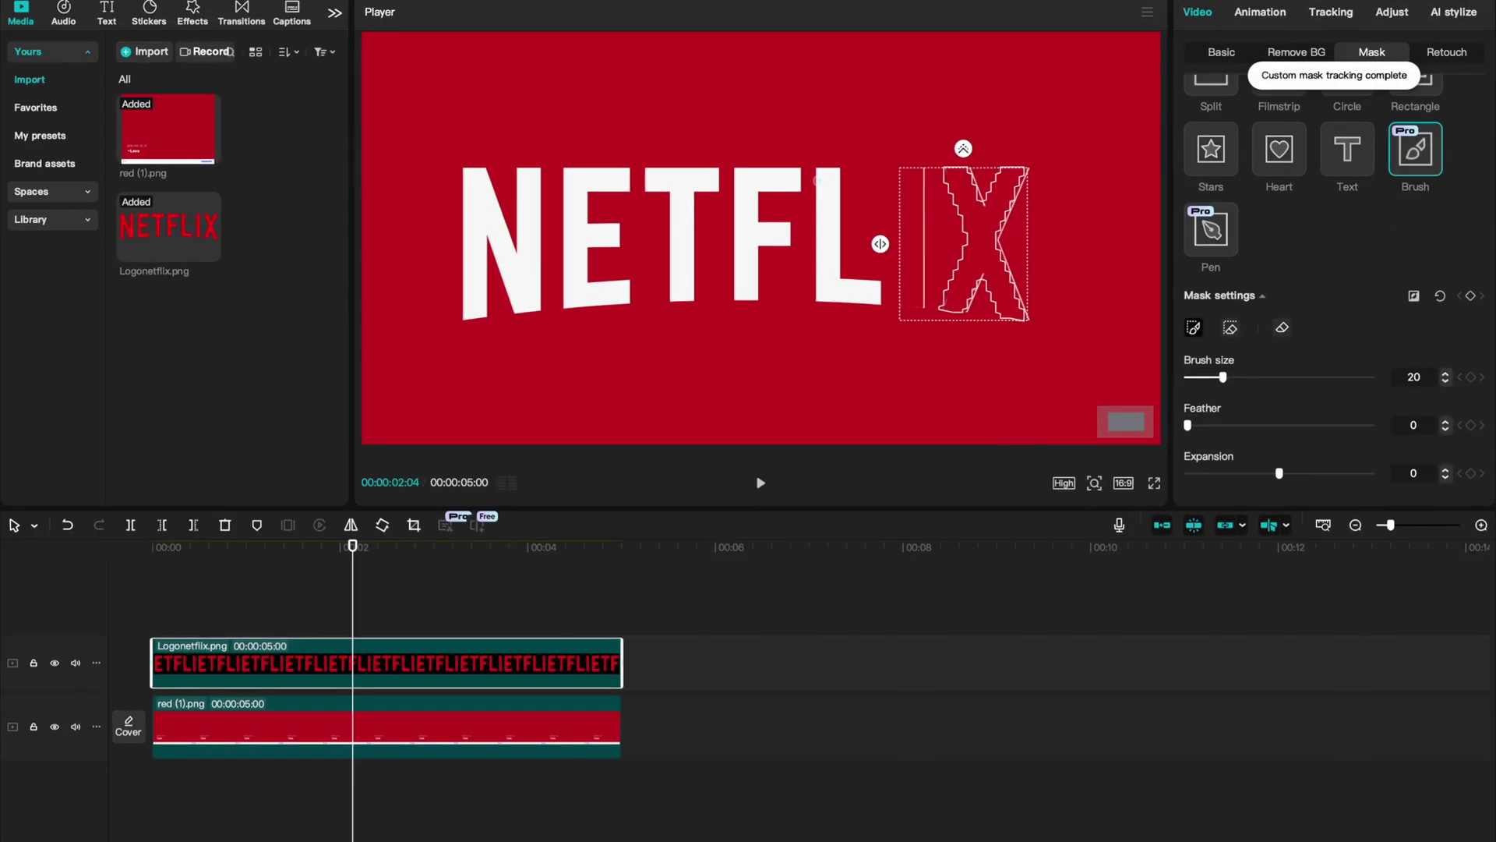
drag(824, 186, 825, 216)
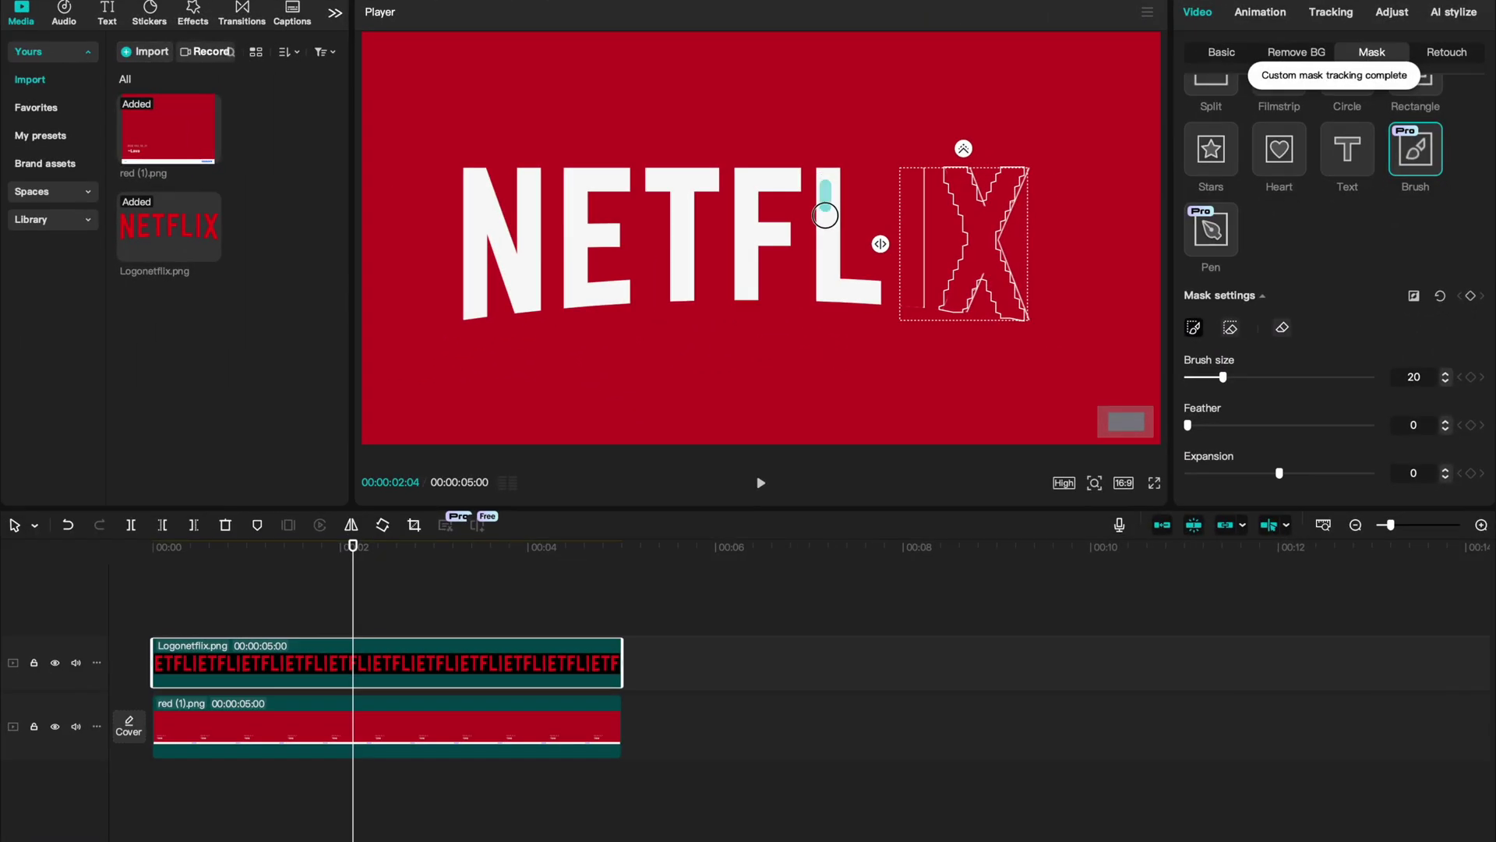
drag(828, 290, 828, 291)
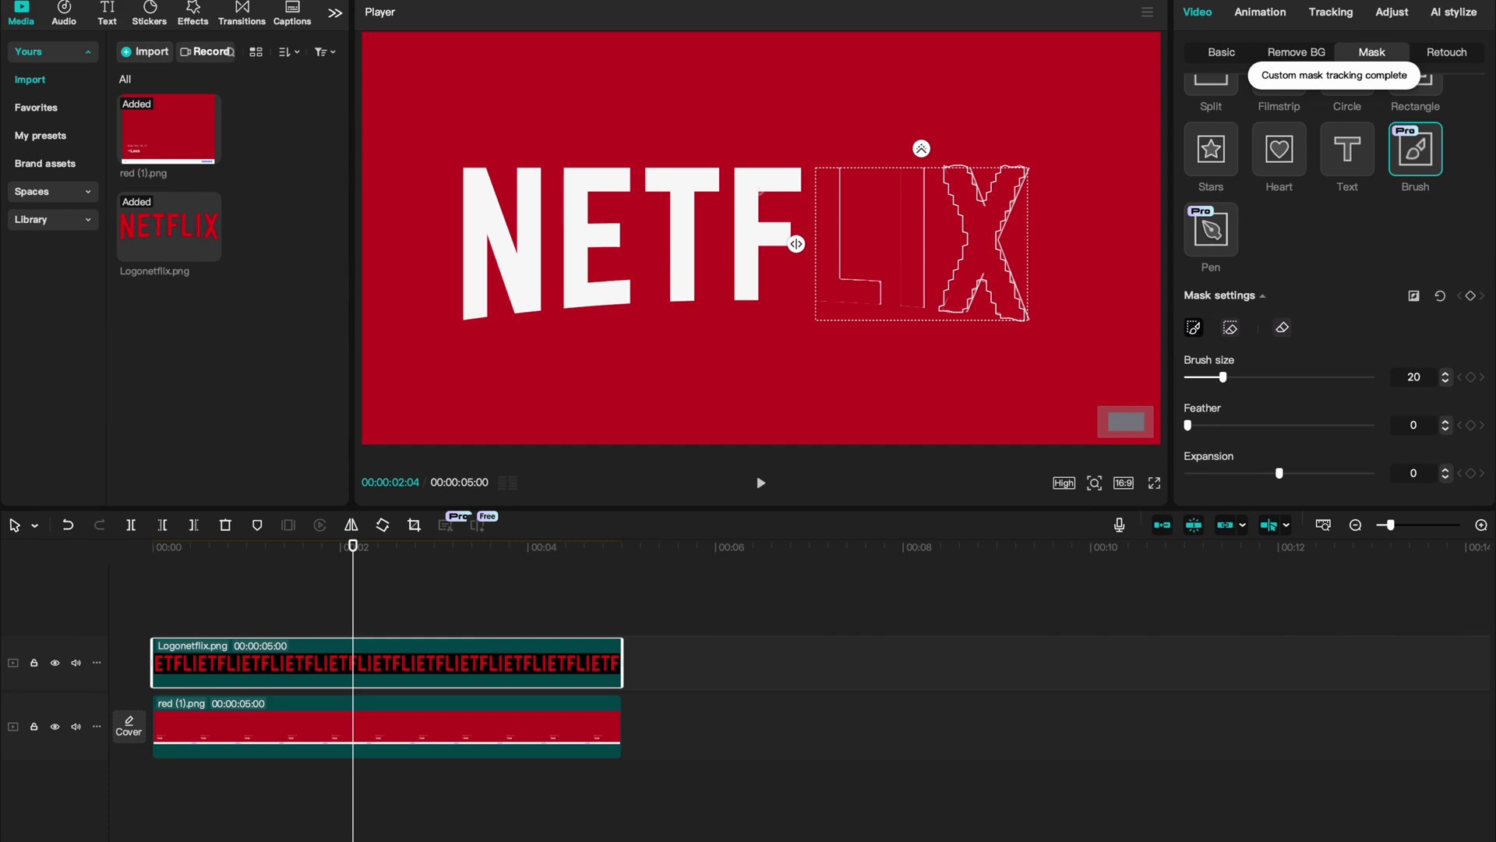
drag(526, 293, 479, 194)
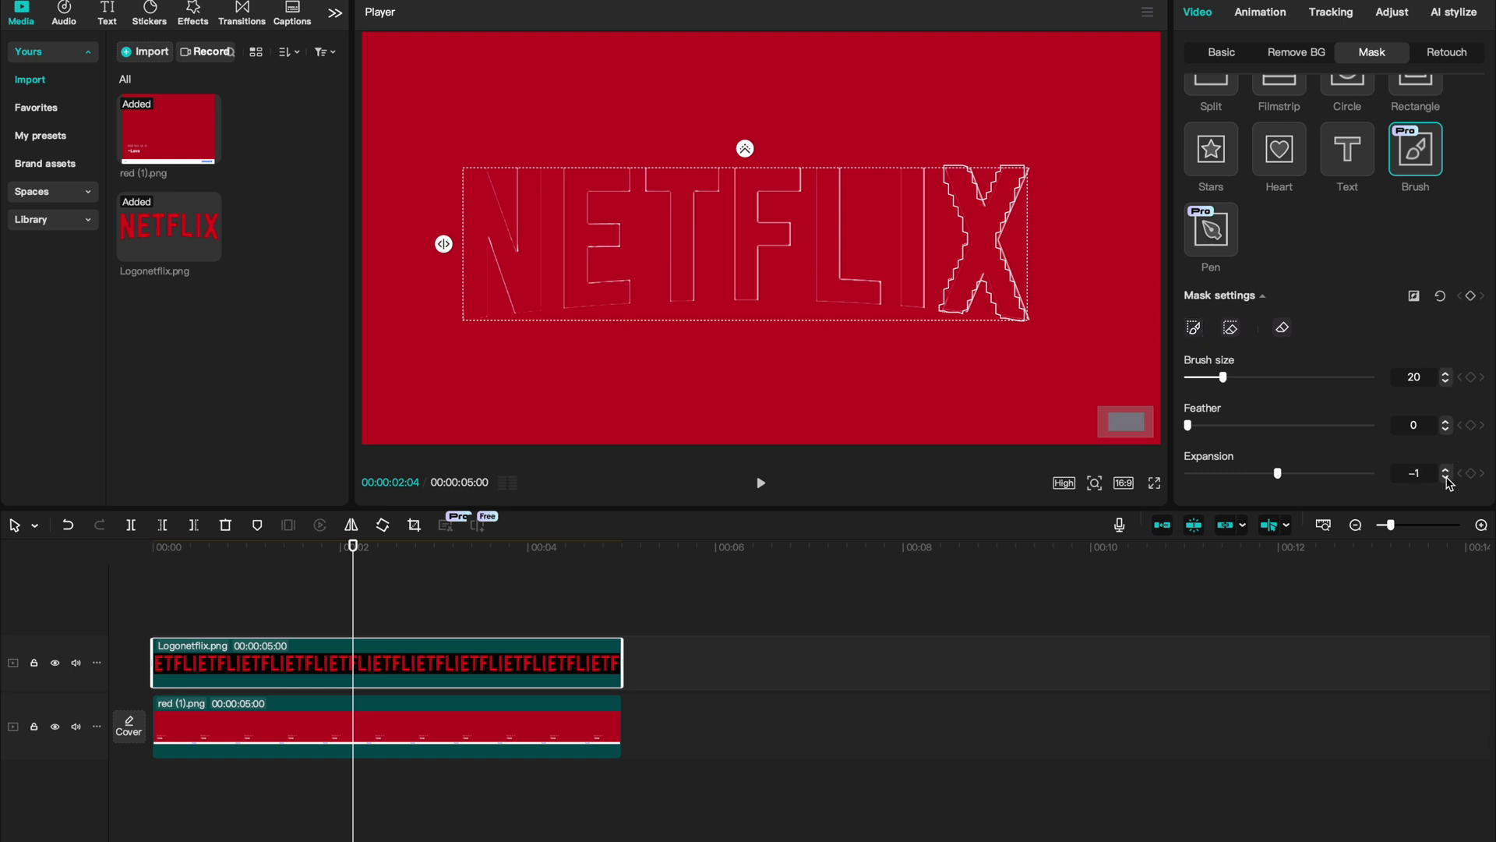
- Lower the Brush mask's Expansion to about -7 to leave a thin white outline around the letters
click(1447, 478)
click(1446, 478)
click(1446, 478)
click(1447, 478)
click(1446, 478)
click(1447, 478)
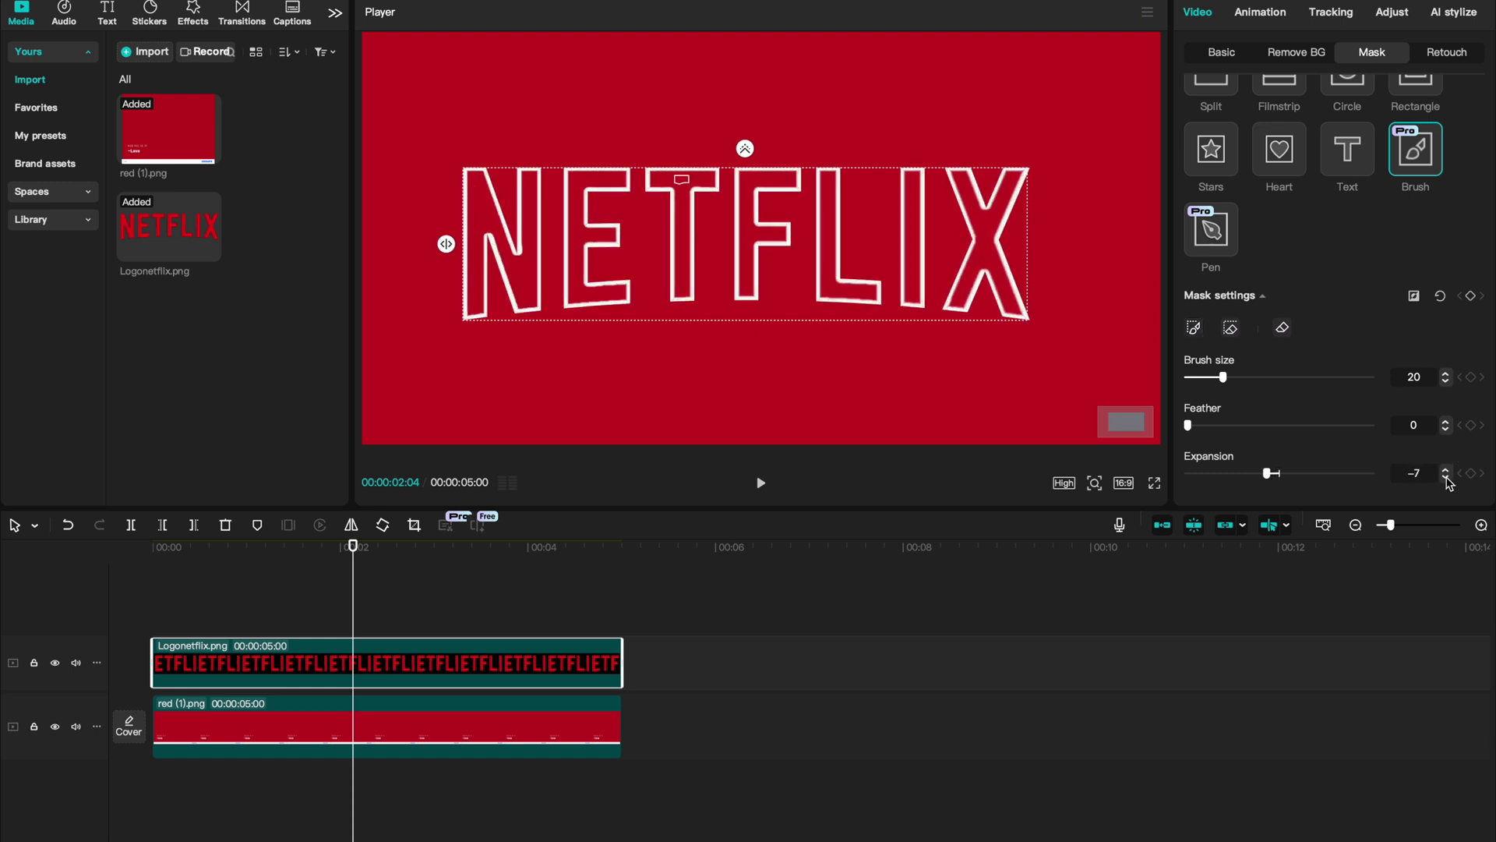
click(1446, 478)
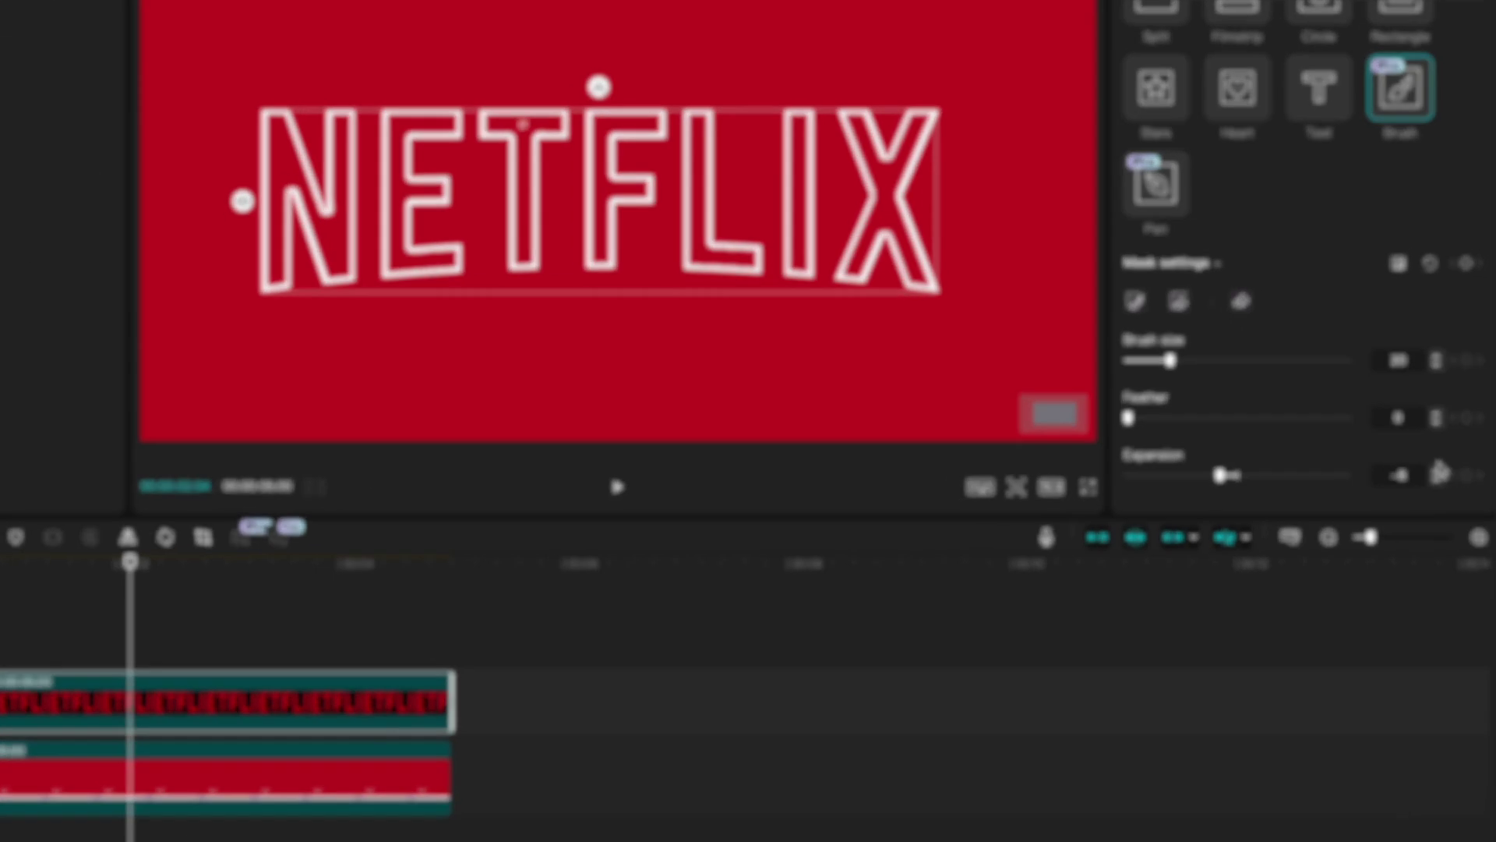
click(1445, 469)
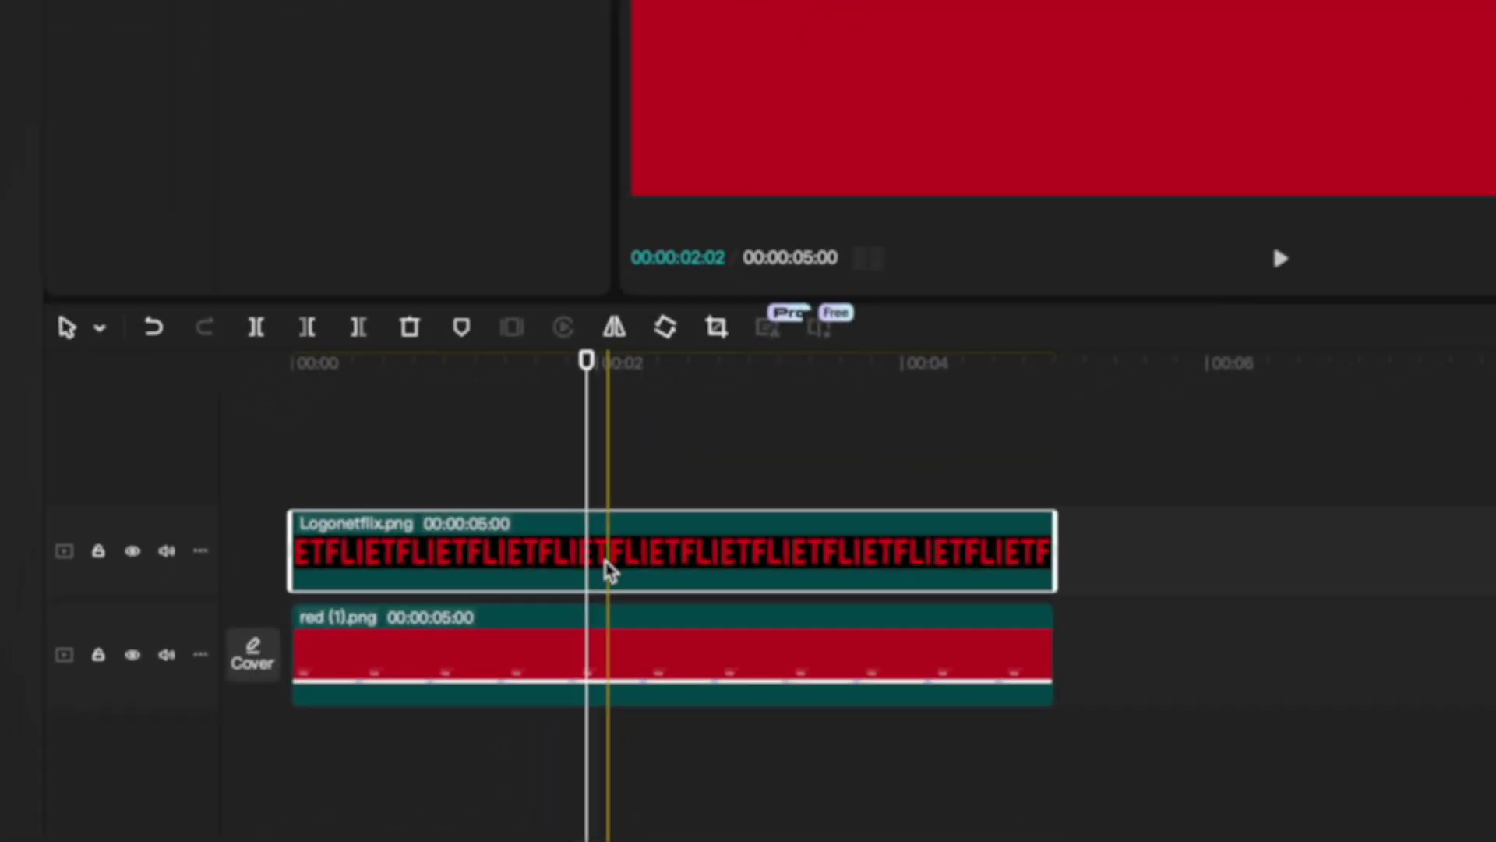
- Convert the masked Logonetflix.png clip into a compound clip
right_click(338, 671)
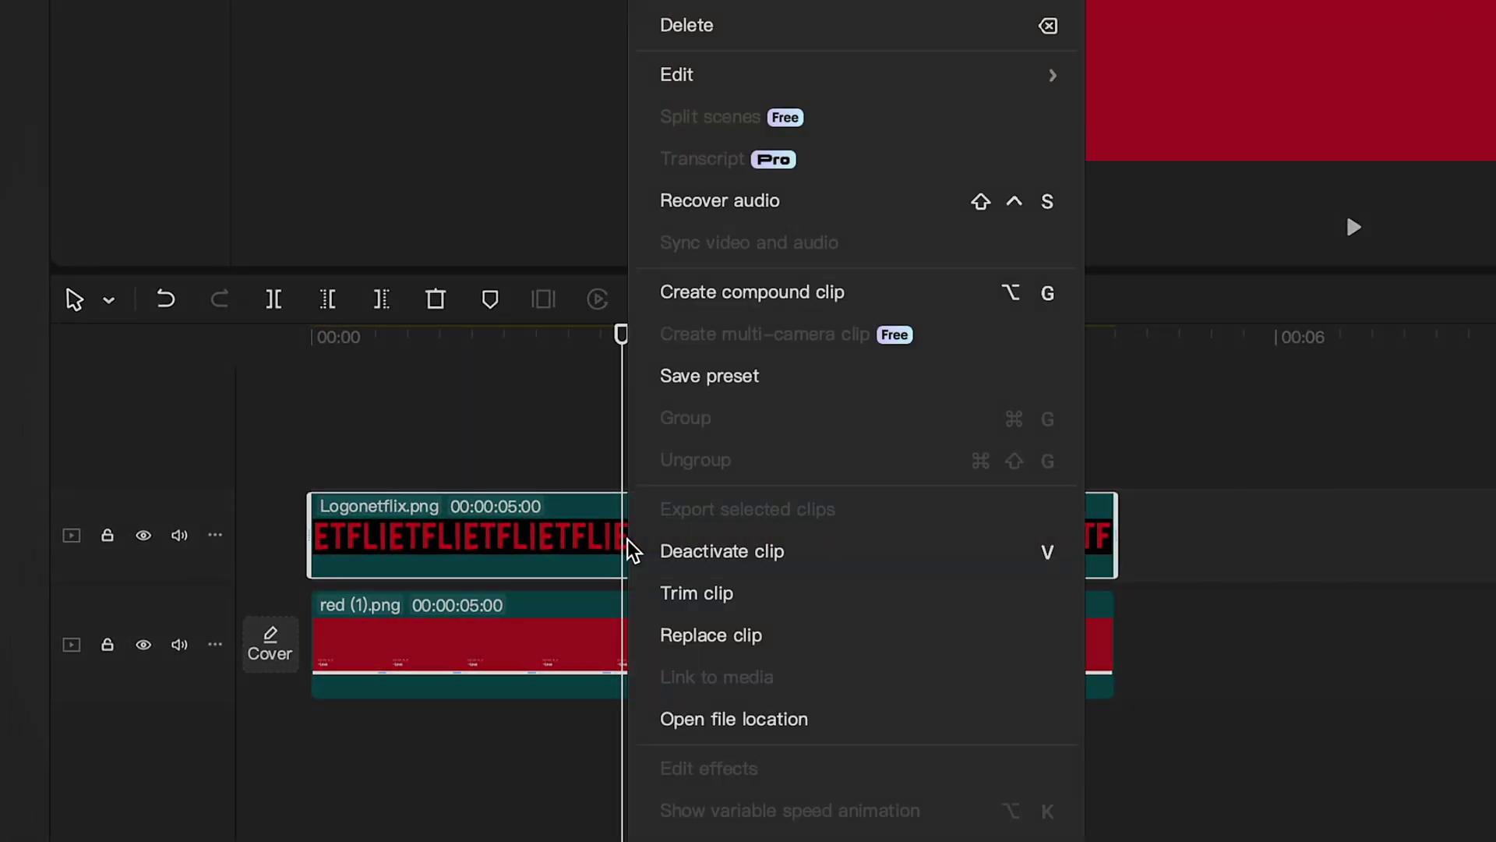
click(745, 298)
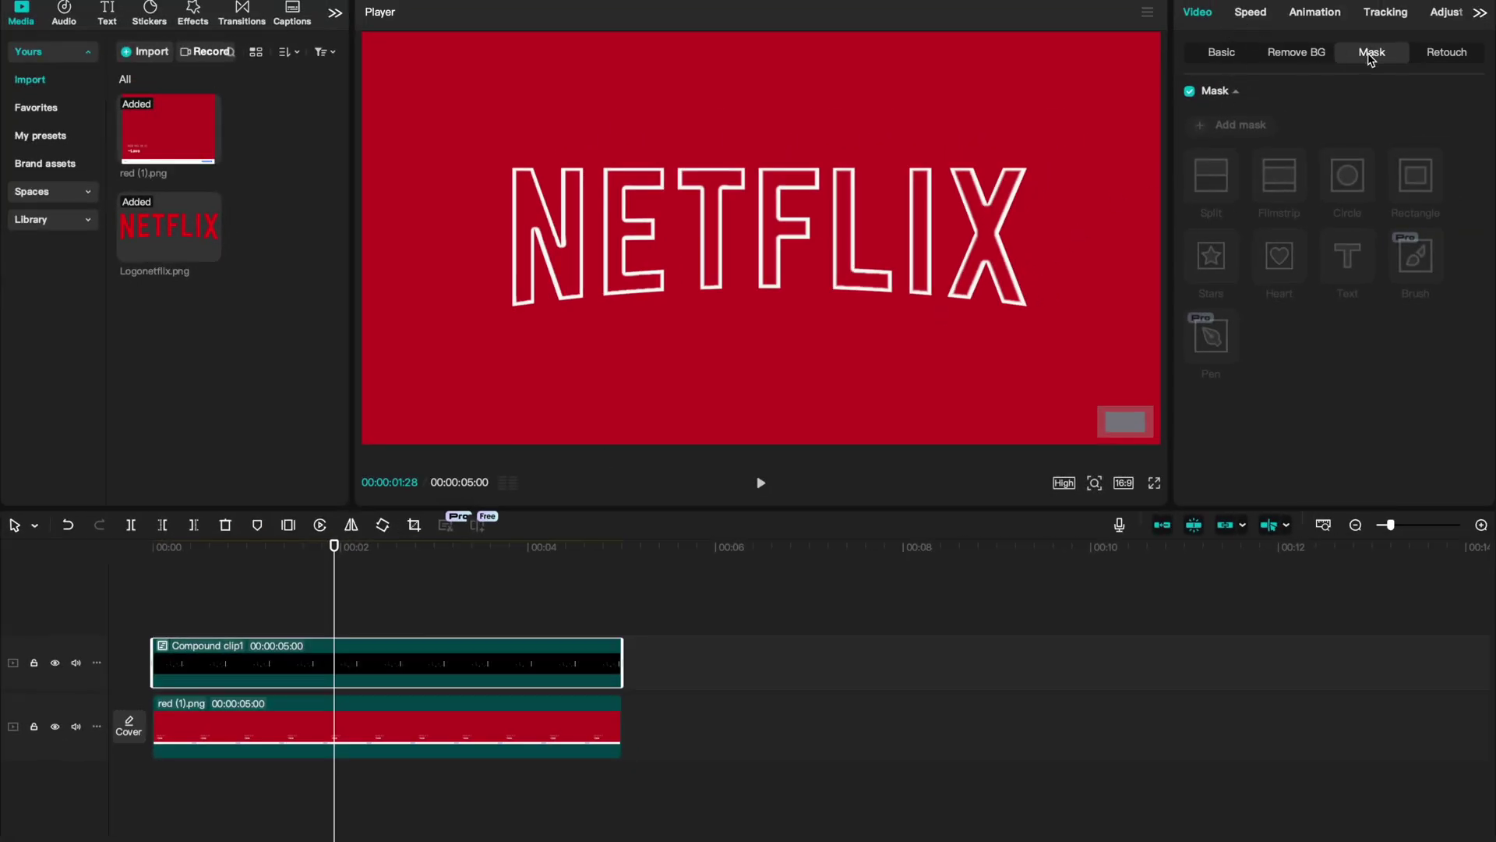
- Add a Split mask to the compound clip, rotate it to -41° and move it to X -334, Y 216, hiding the logo
click(1258, 127)
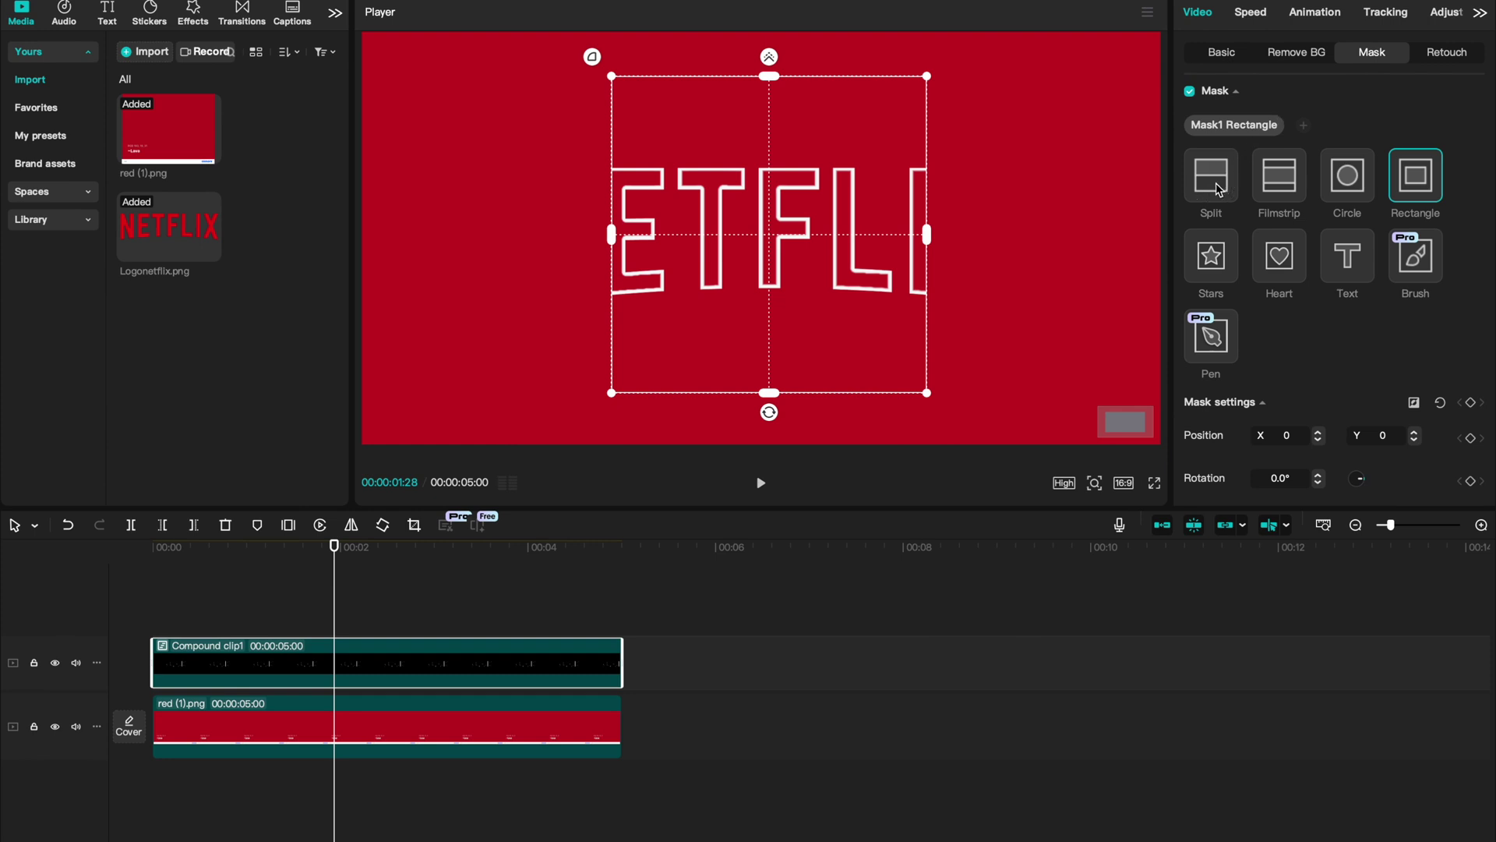
click(1218, 187)
mouse_move(768, 253)
mouse_down()
mouse_move(764, 241)
mouse_move(769, 268)
mouse_move(795, 267)
mouse_move(761, 272)
mouse_up()
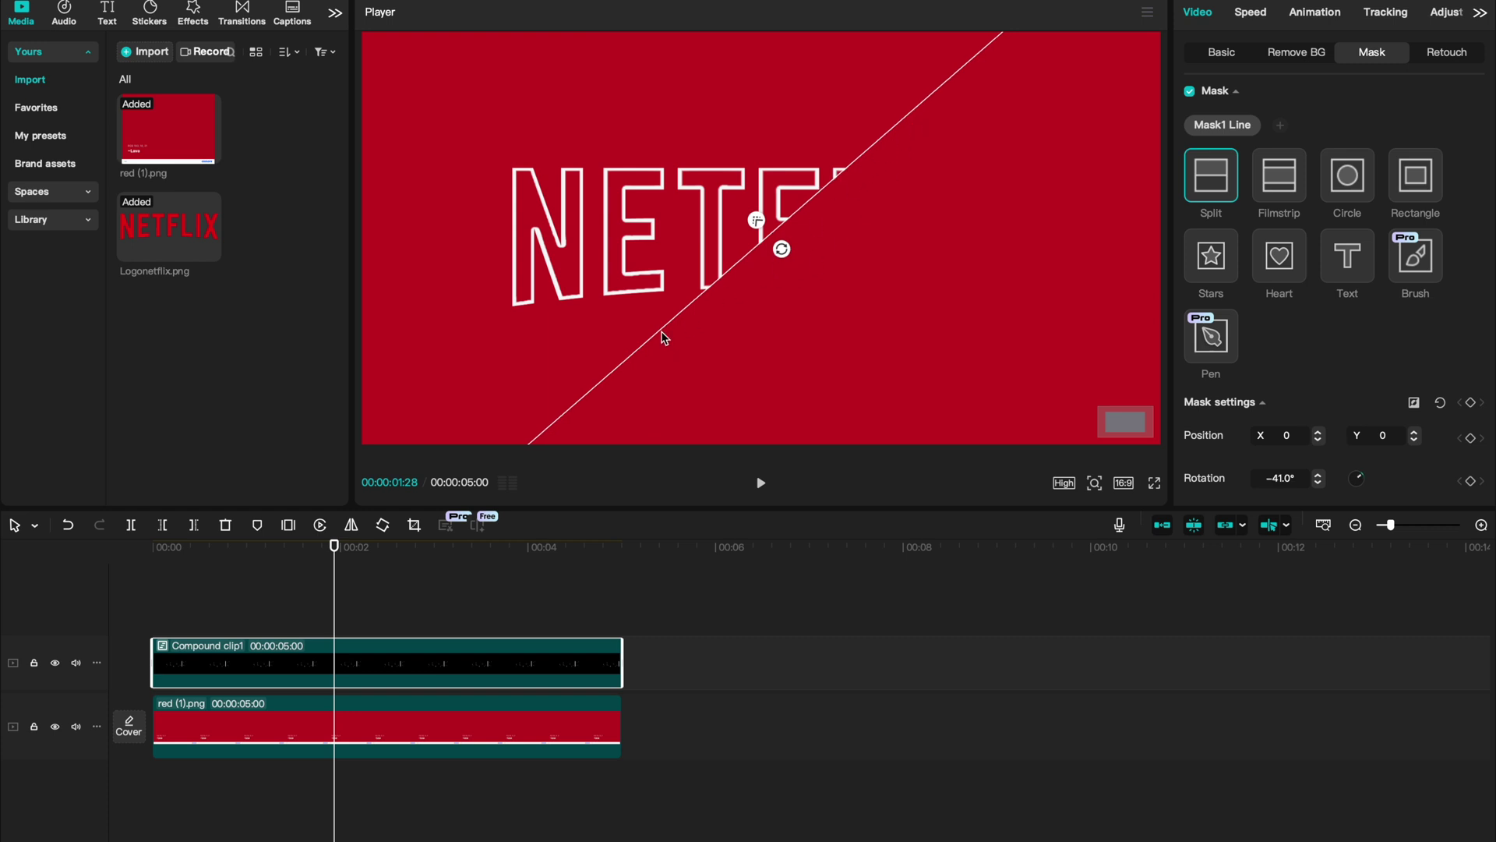
drag(663, 337, 468, 211)
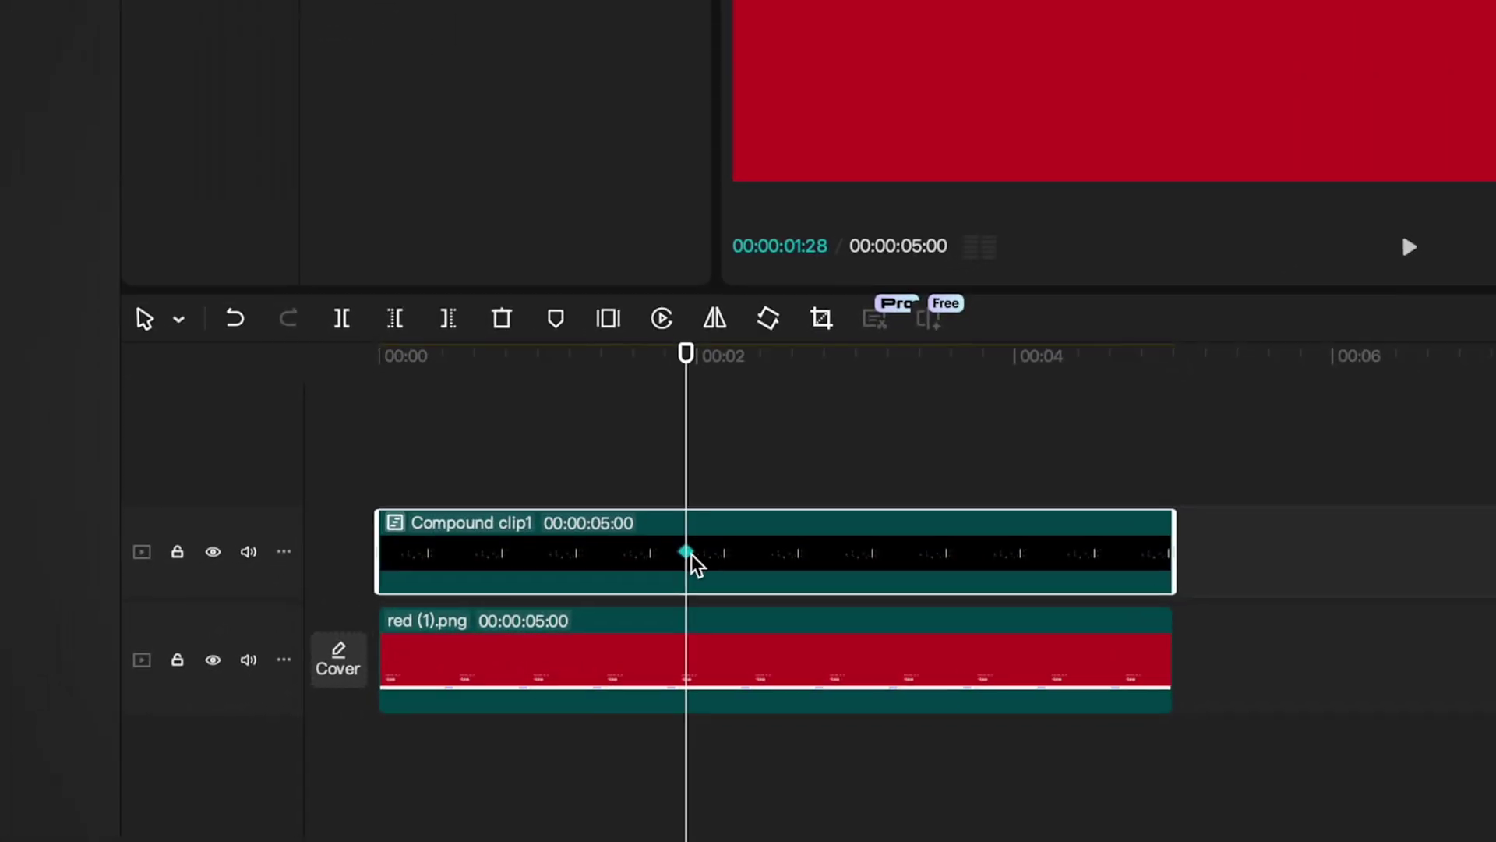
- Place the Split mask's first keyframe at the start of the compound clip and a second one at 2 seconds
click(333, 663)
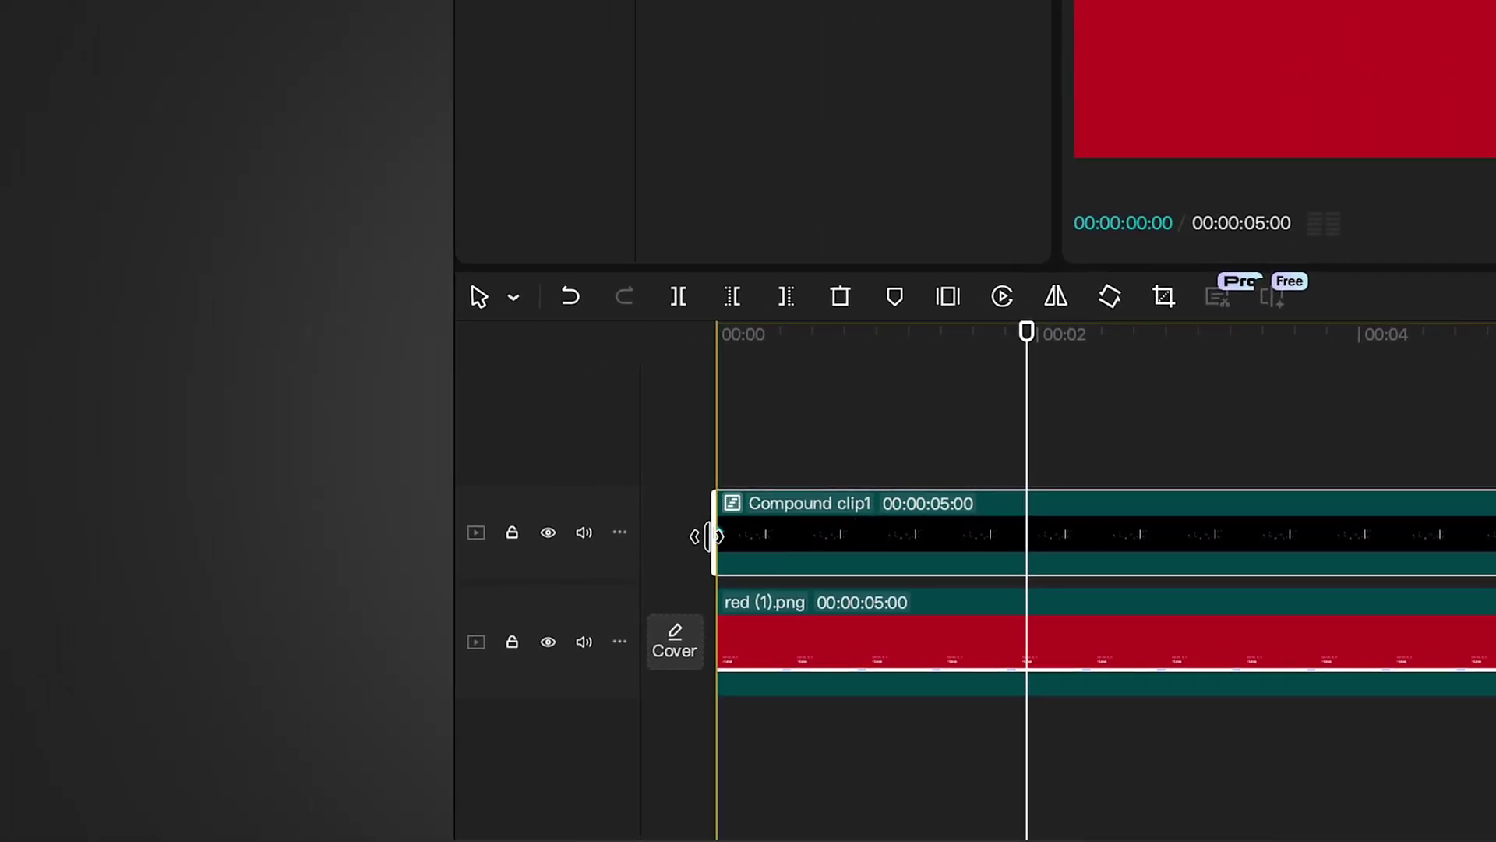
click(902, 343)
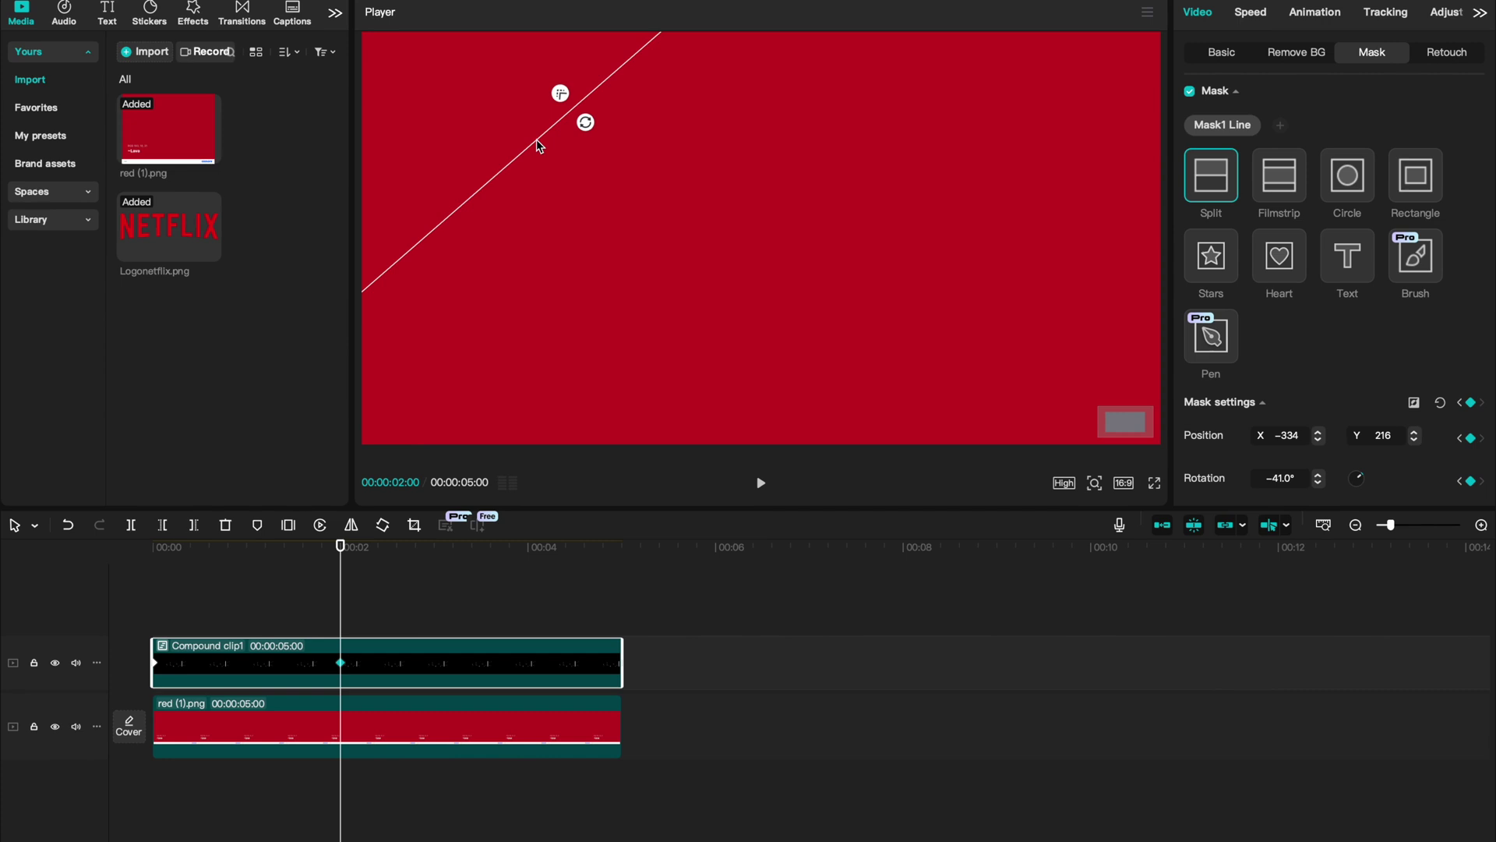
- At the 2-second keyframe, move the Split mask past the X to X 406, Y -180 and preview the reveal from the start
drag(537, 145, 971, 369)
click(152, 548)
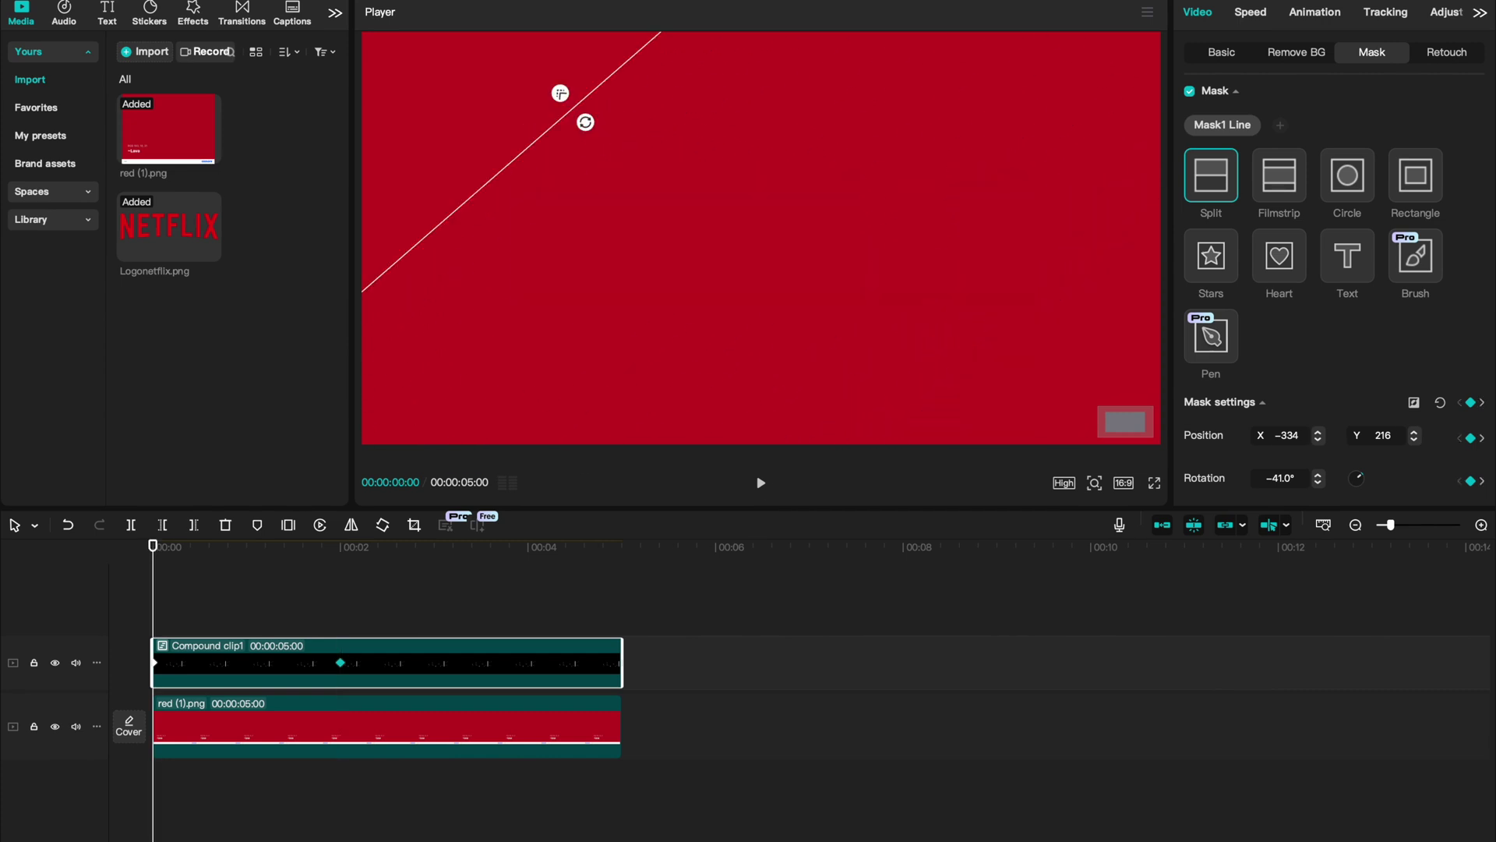
key(space)
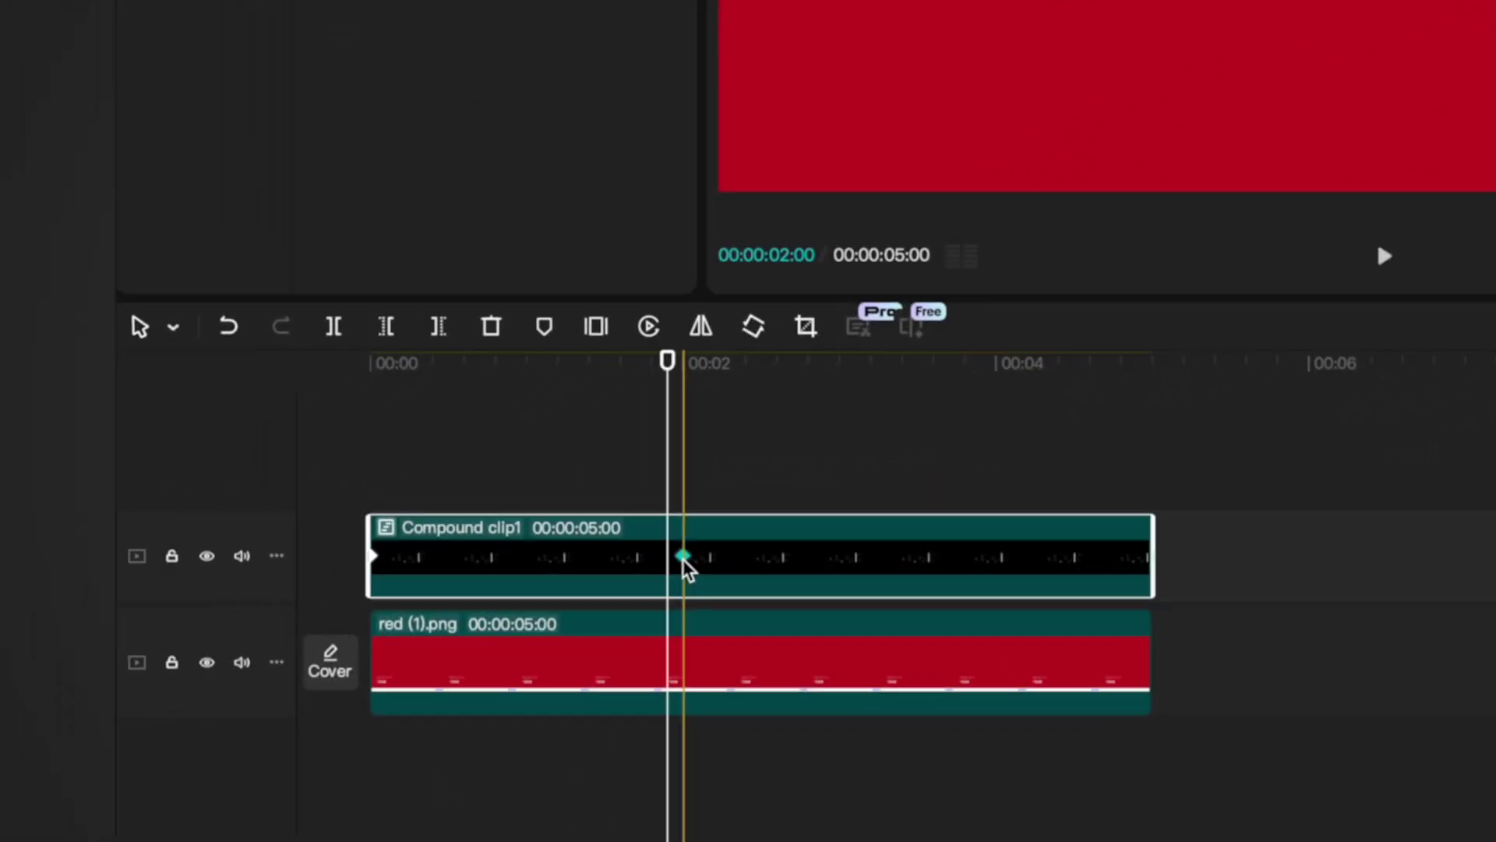
- Speed up the reveal by moving the compound clip's second mask keyframe to 00:00:01:07 and preview it from the start
drag(684, 555, 563, 555)
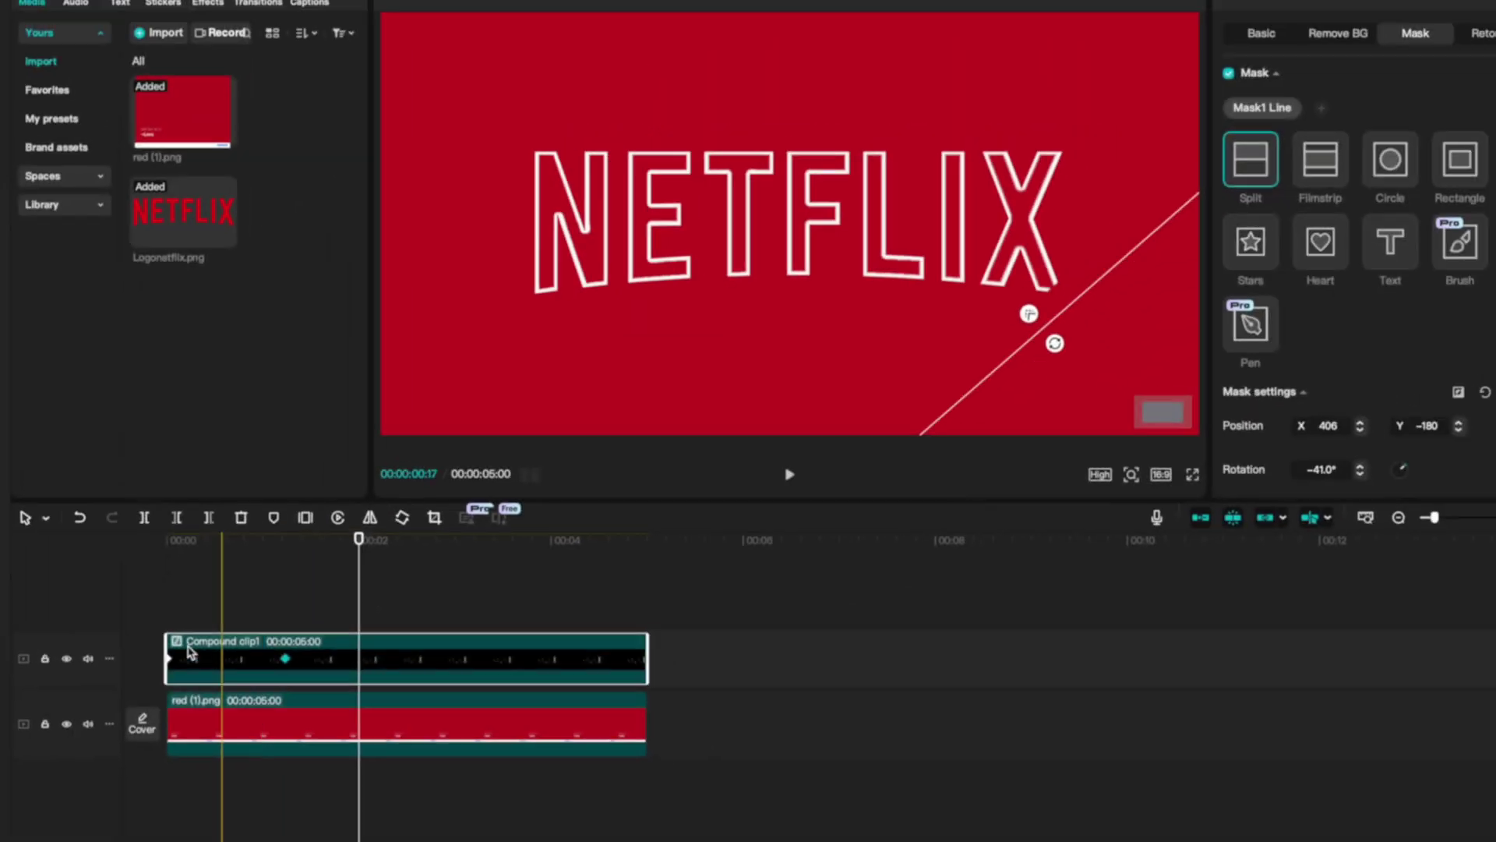
click(499, 508)
key(space)
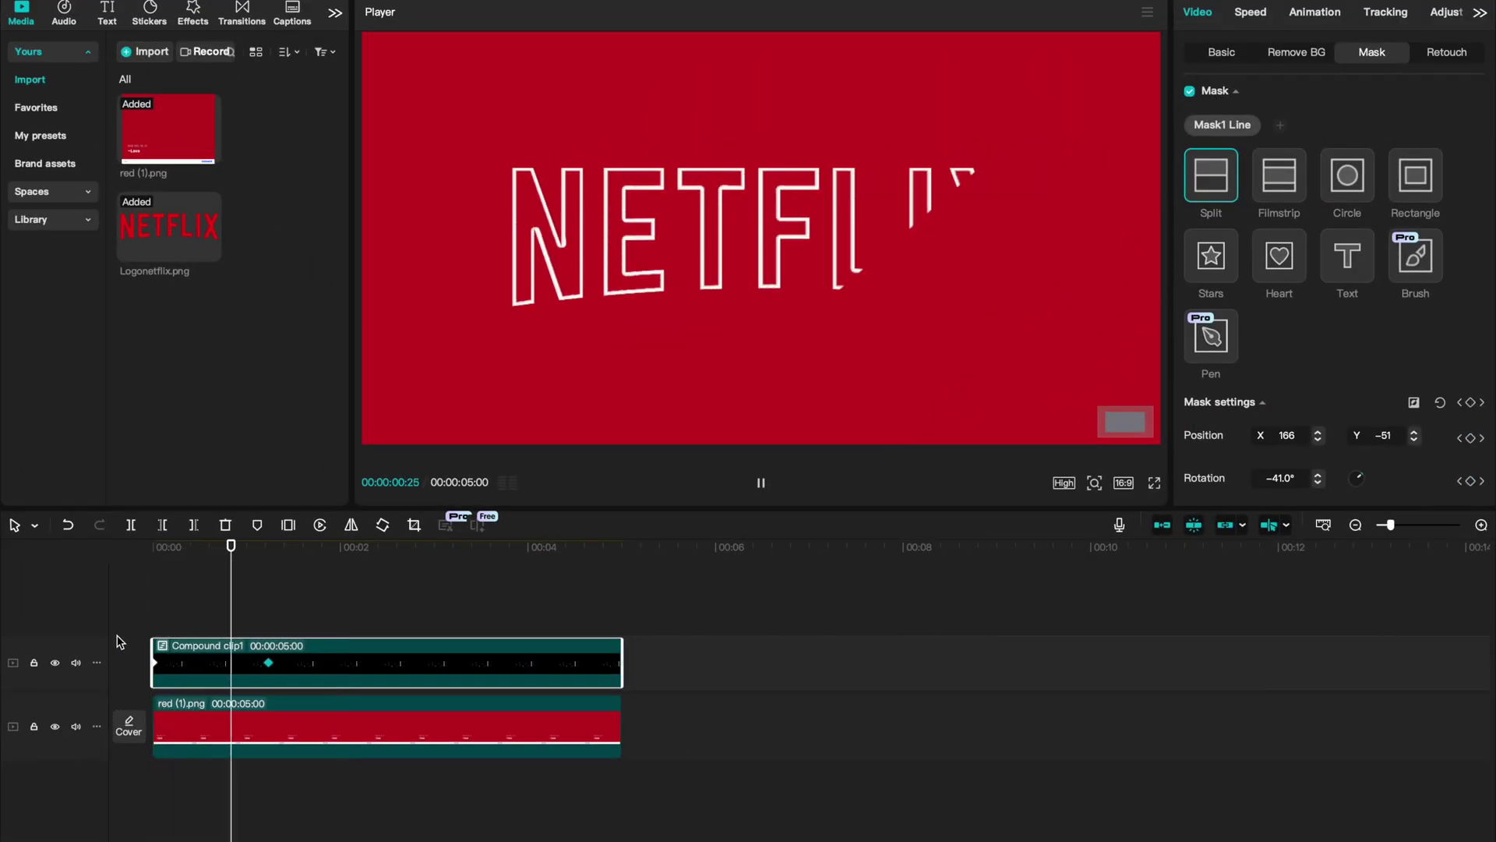
key(space)
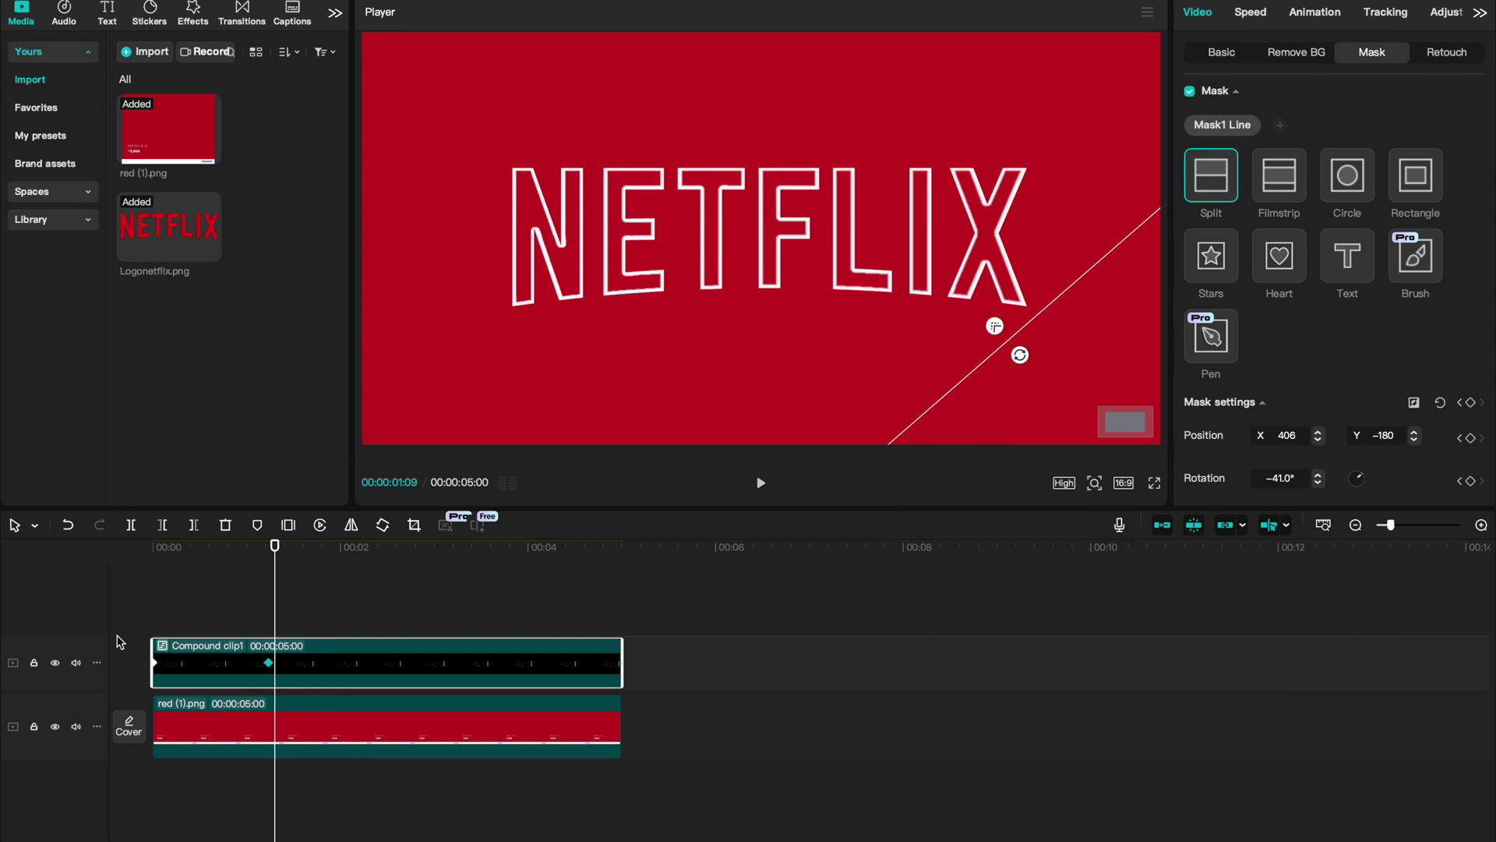
- Show the compound clip's variable speed animation with the mask's Position X graph enlarged on the timeline
right_click(256, 677)
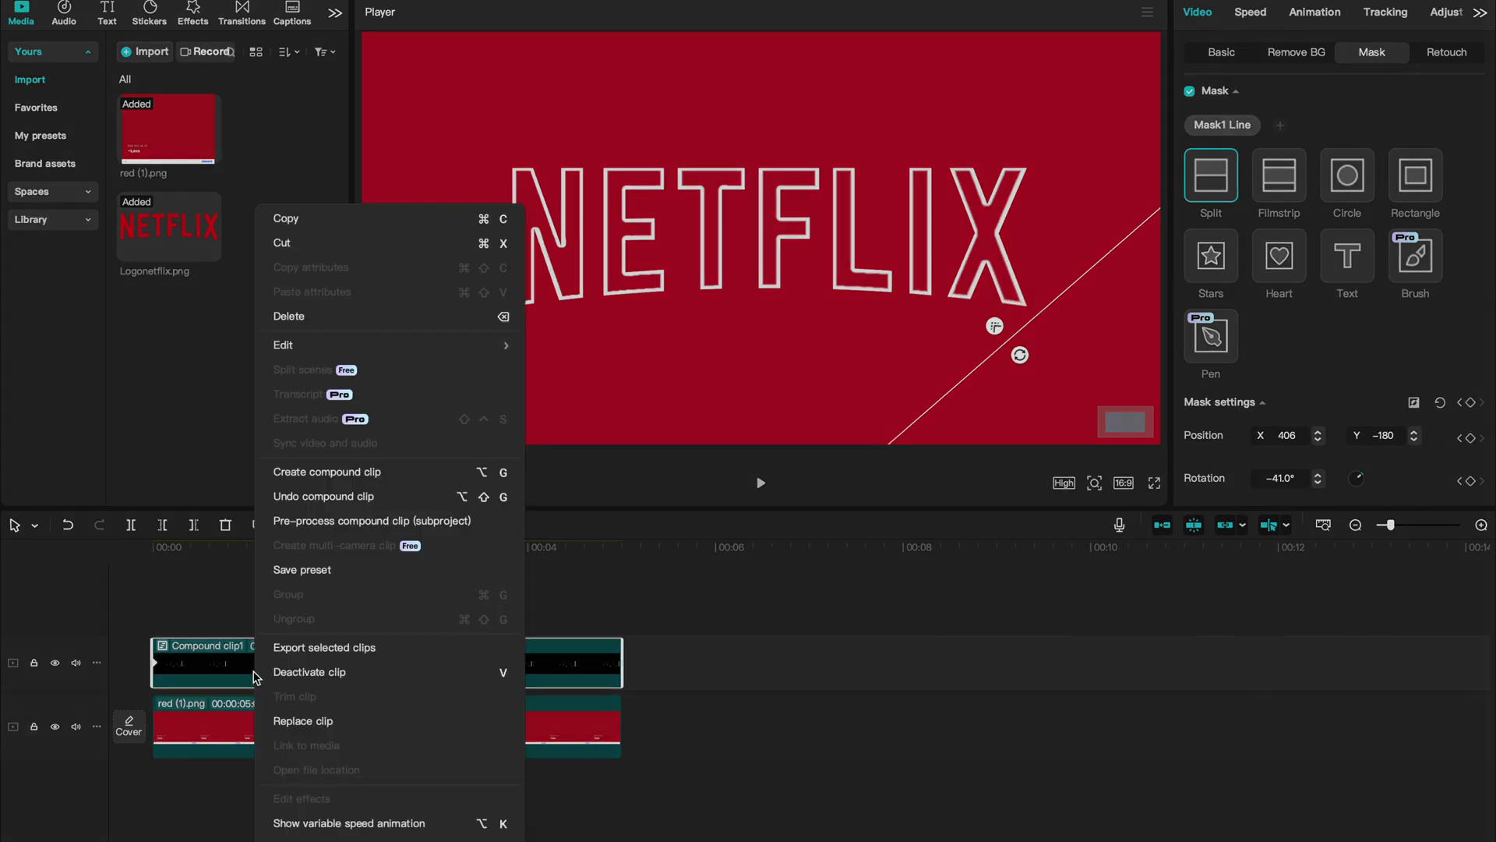
click(367, 818)
scroll(330, 734, up, 1)
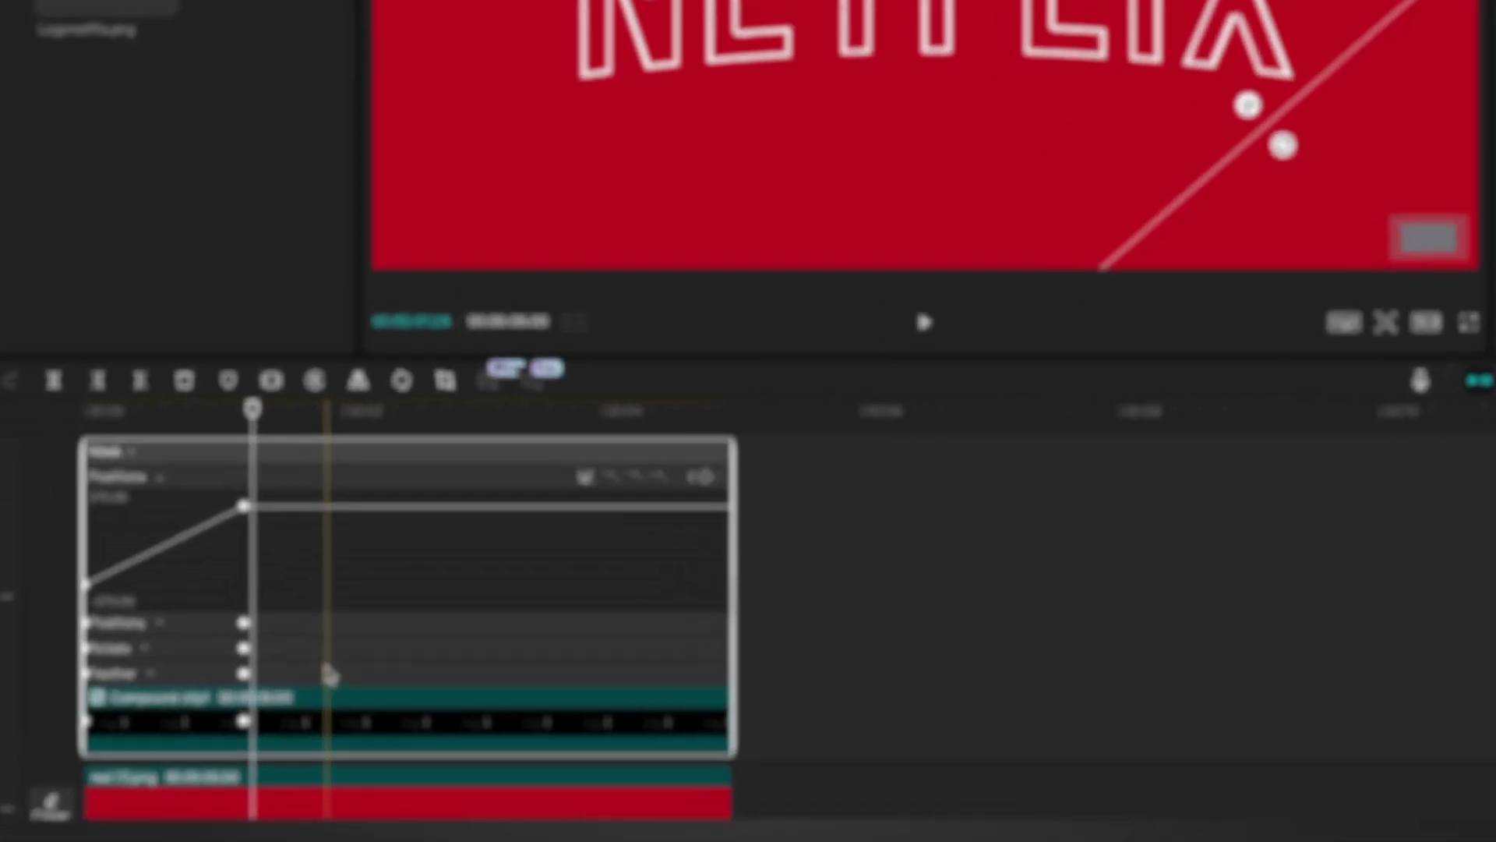
scroll(328, 737, up, 3)
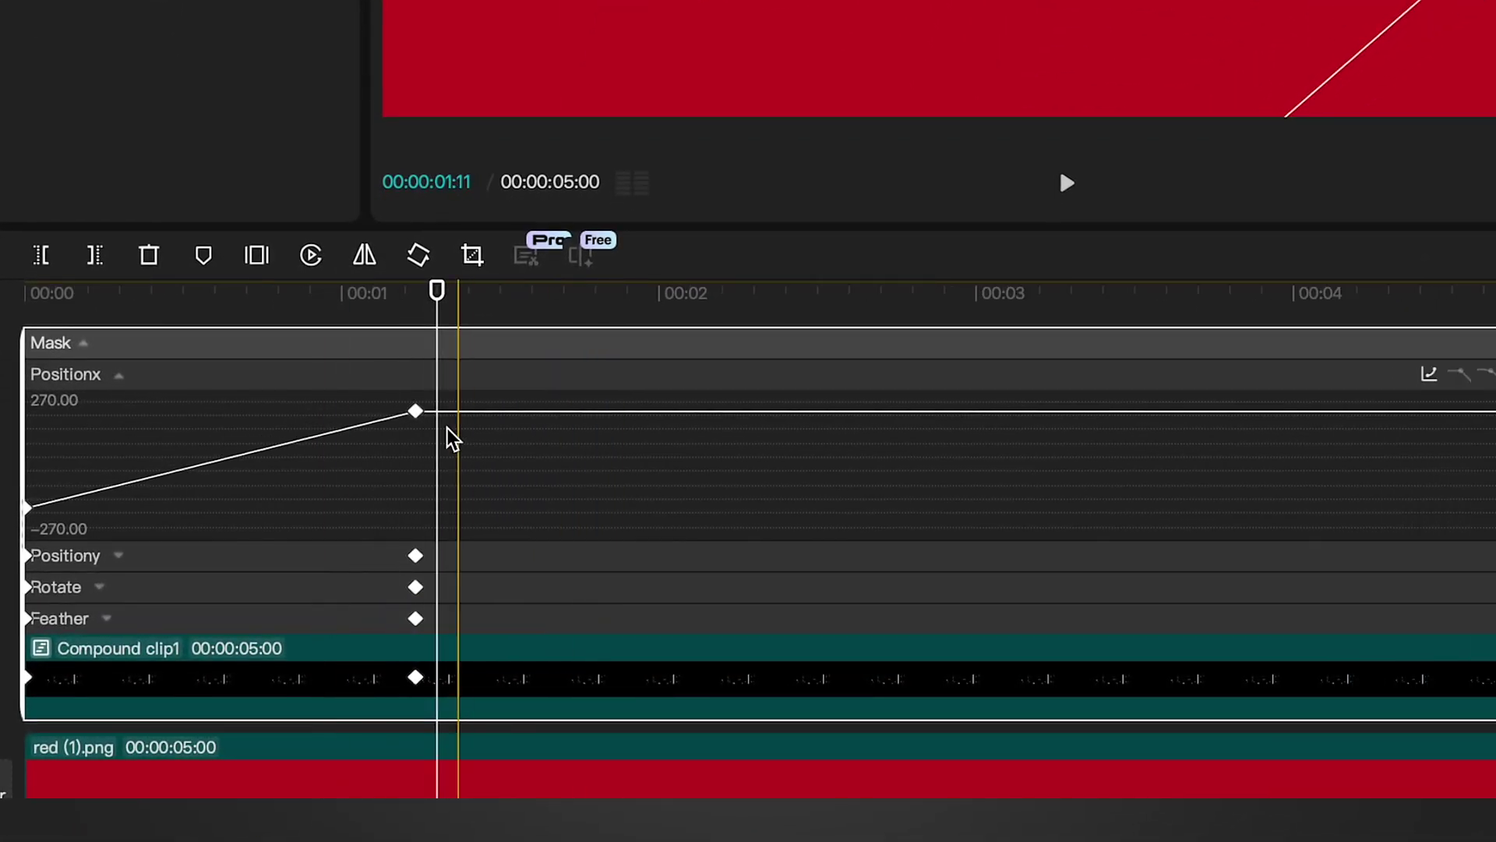
- Apply an S-shaped ease preset between both Position X keyframes, and extend the end keyframe's handle toward the start for a slower finish
click(433, 406)
drag(432, 405, 12, 560)
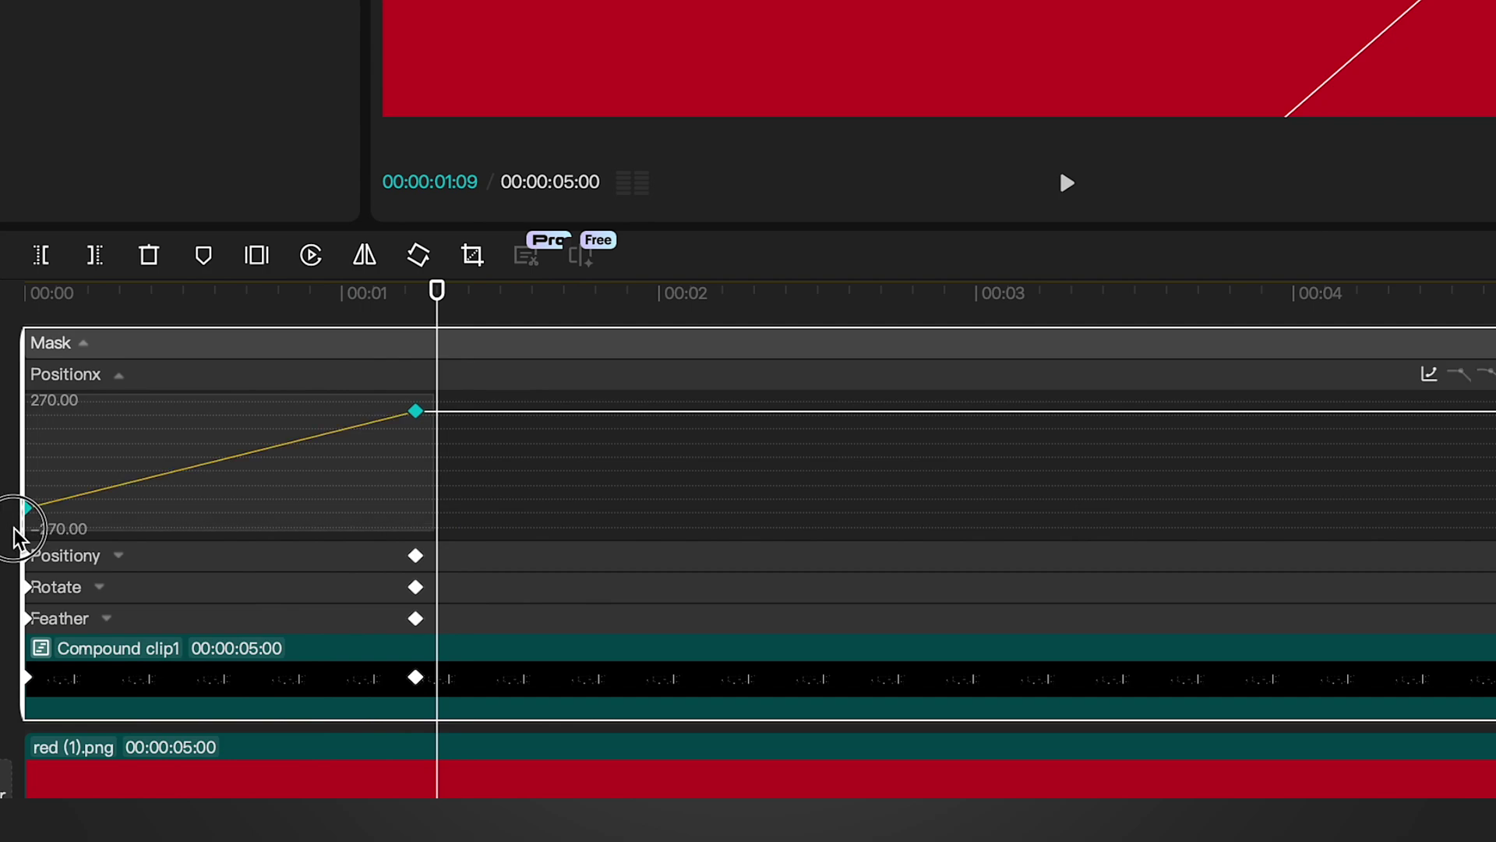
click(1428, 374)
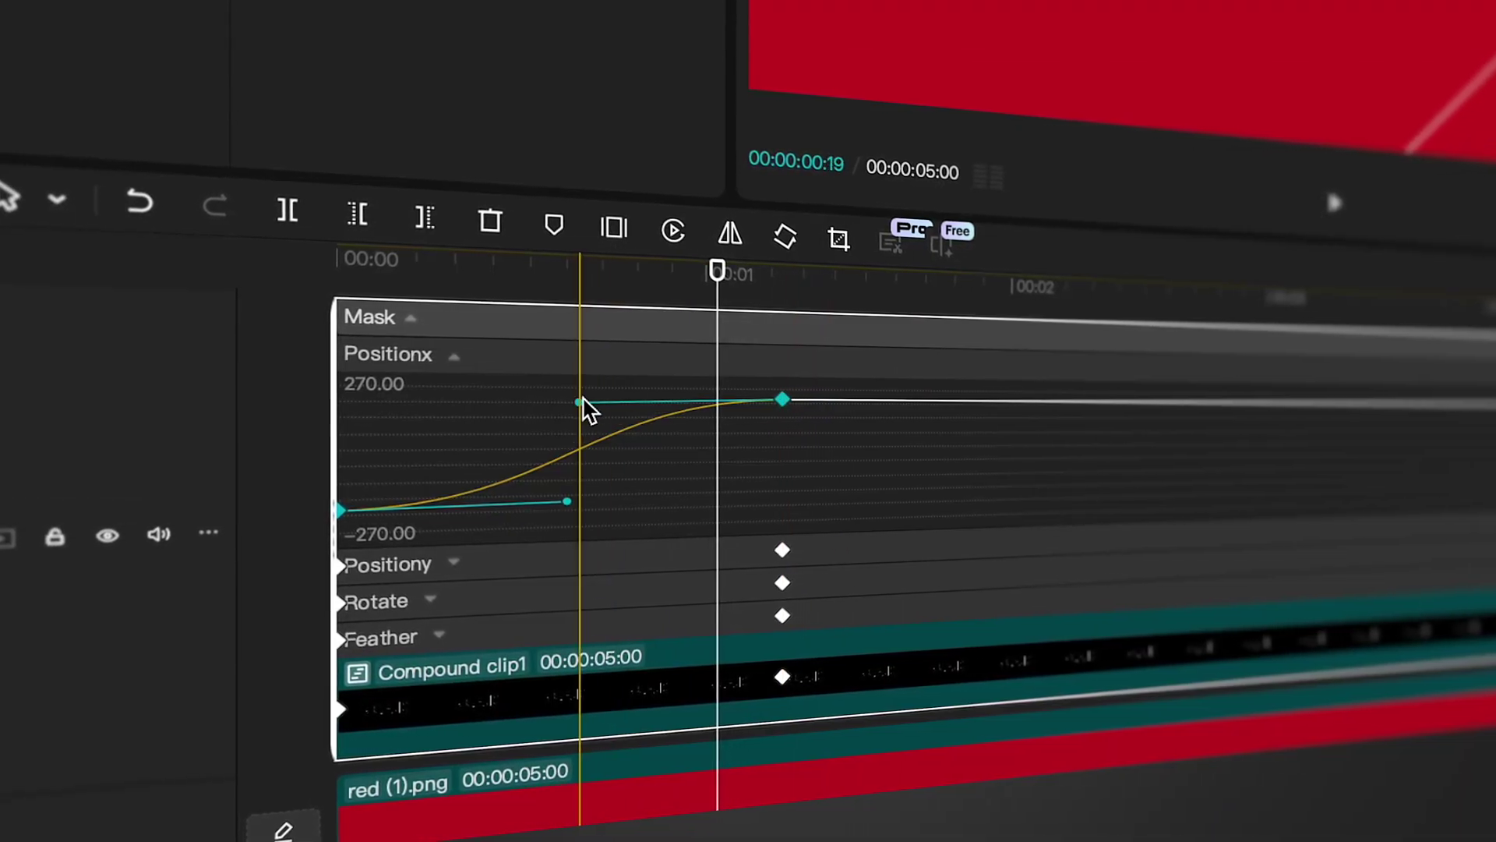
drag(579, 402, 424, 407)
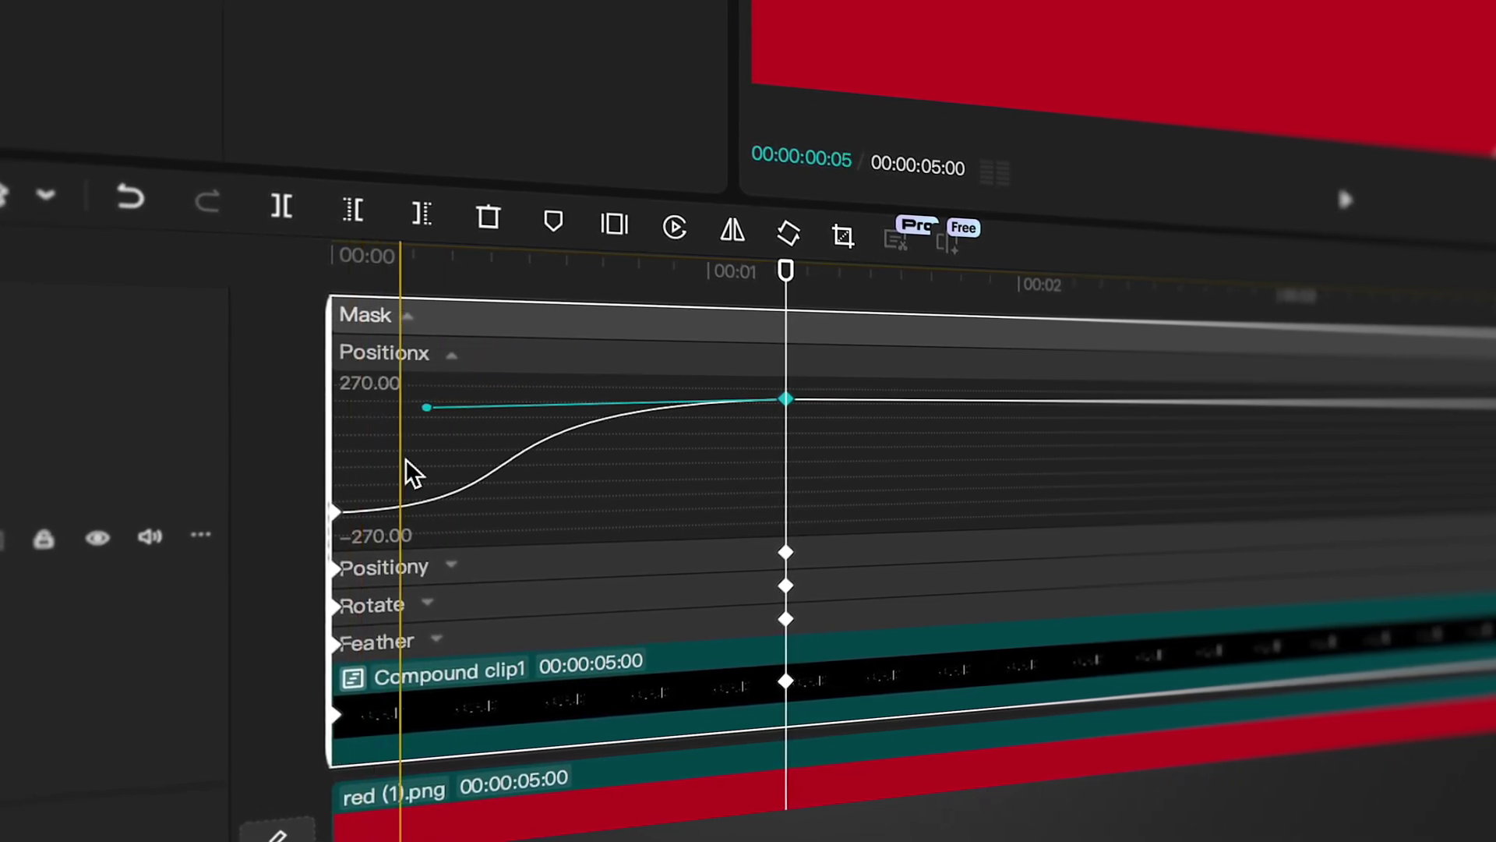
click(483, 465)
key(space)
key(space)
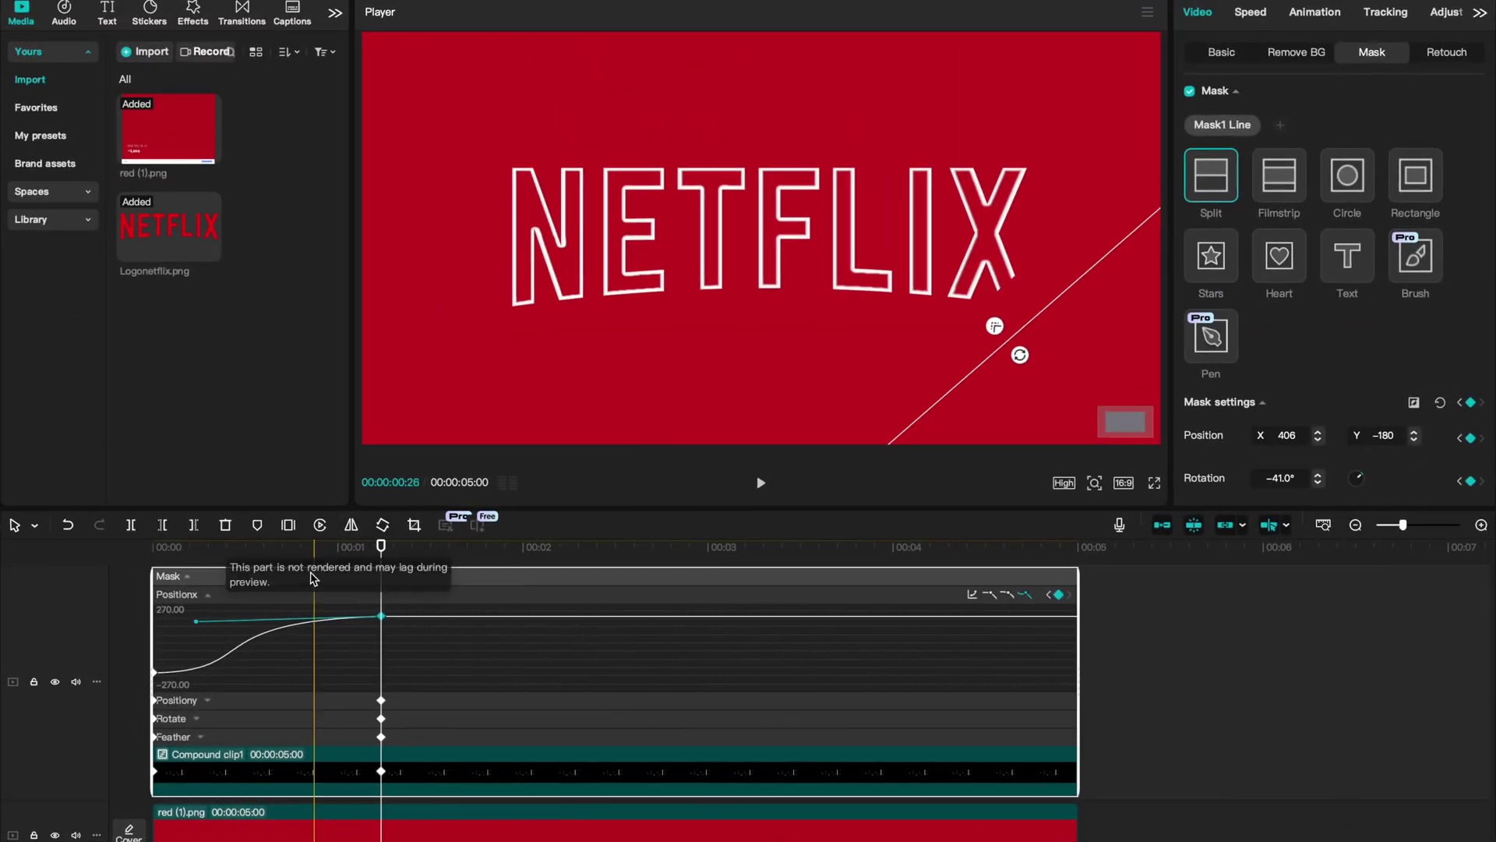
- Collapse the Position X graph and apply the Quad Ease preset between both Position Y keyframes
click(294, 594)
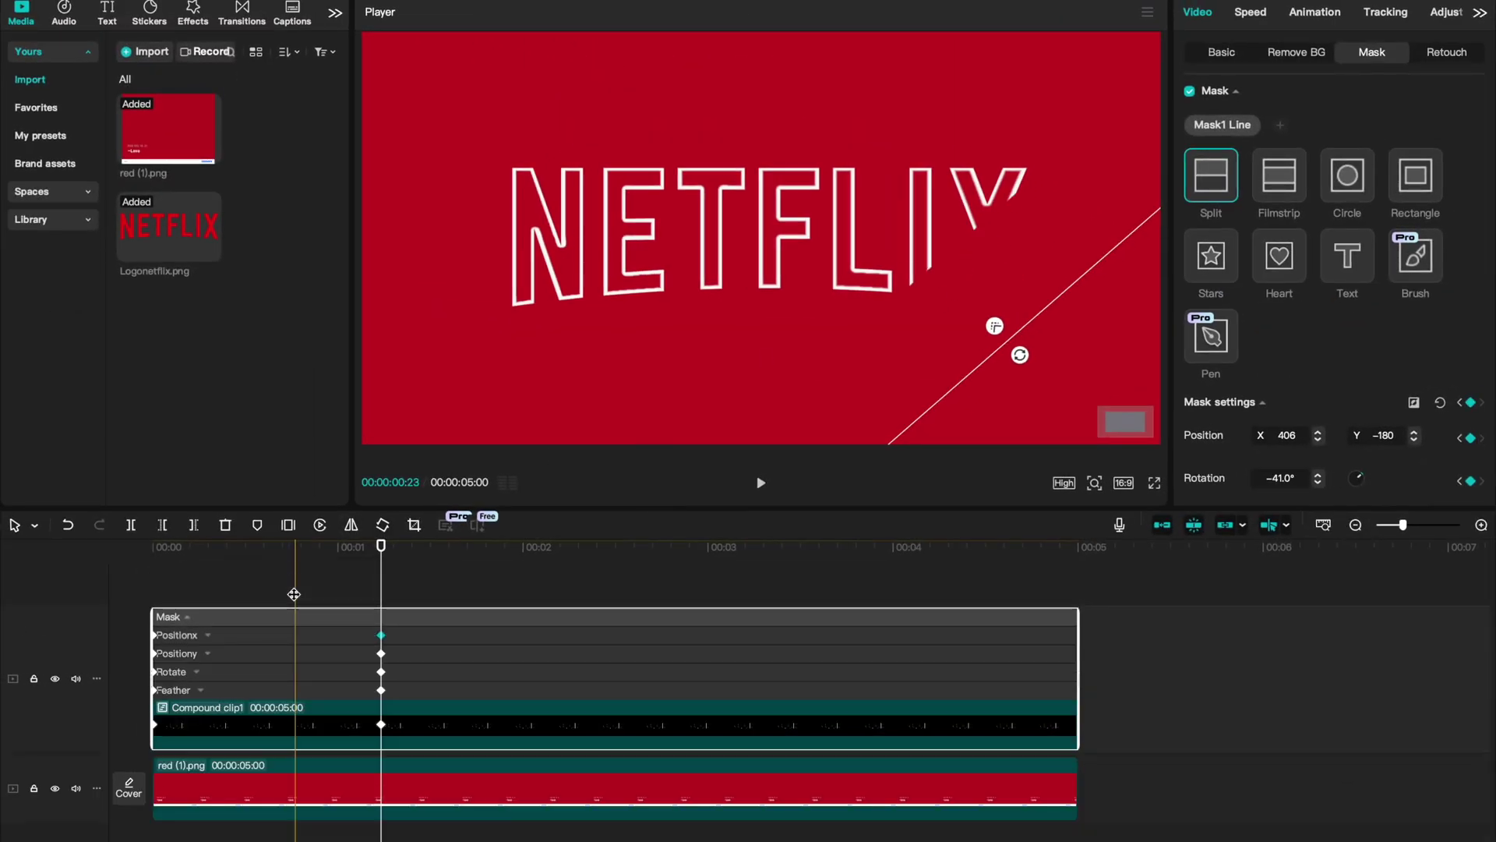
click(292, 659)
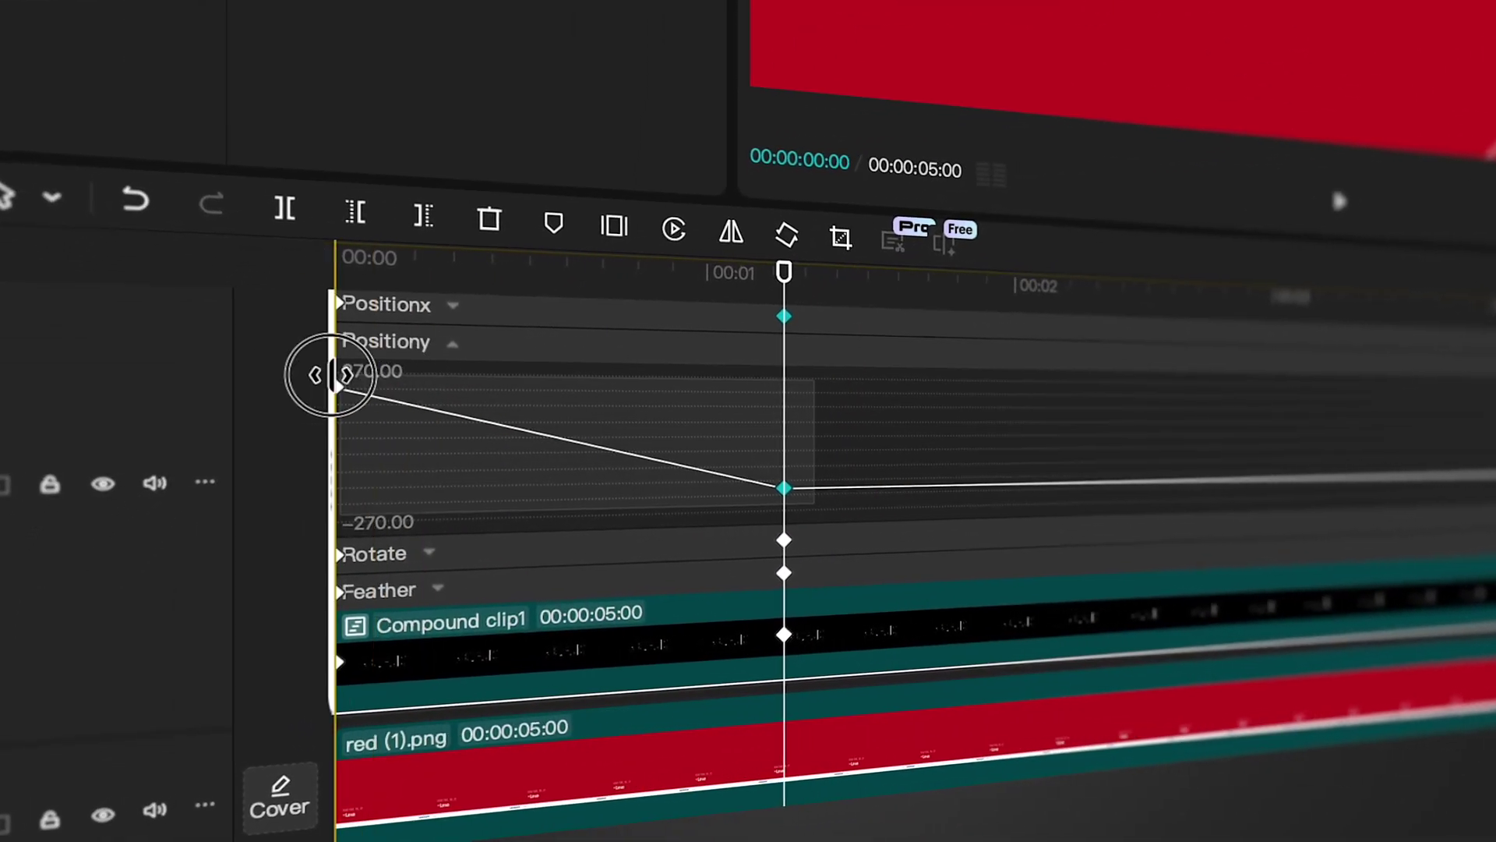
click(345, 388)
click(1010, 580)
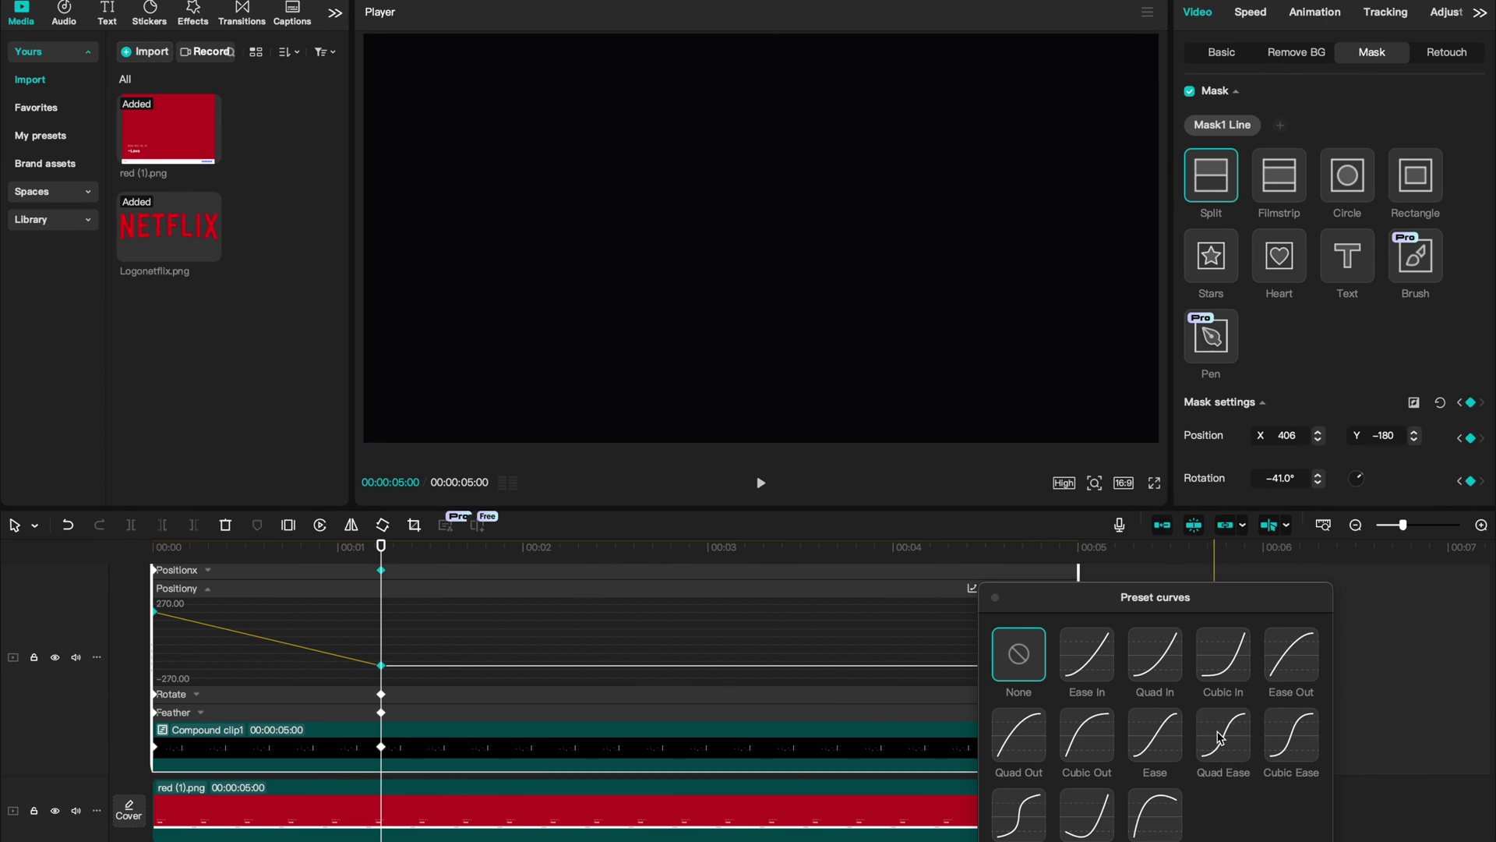
click(1220, 737)
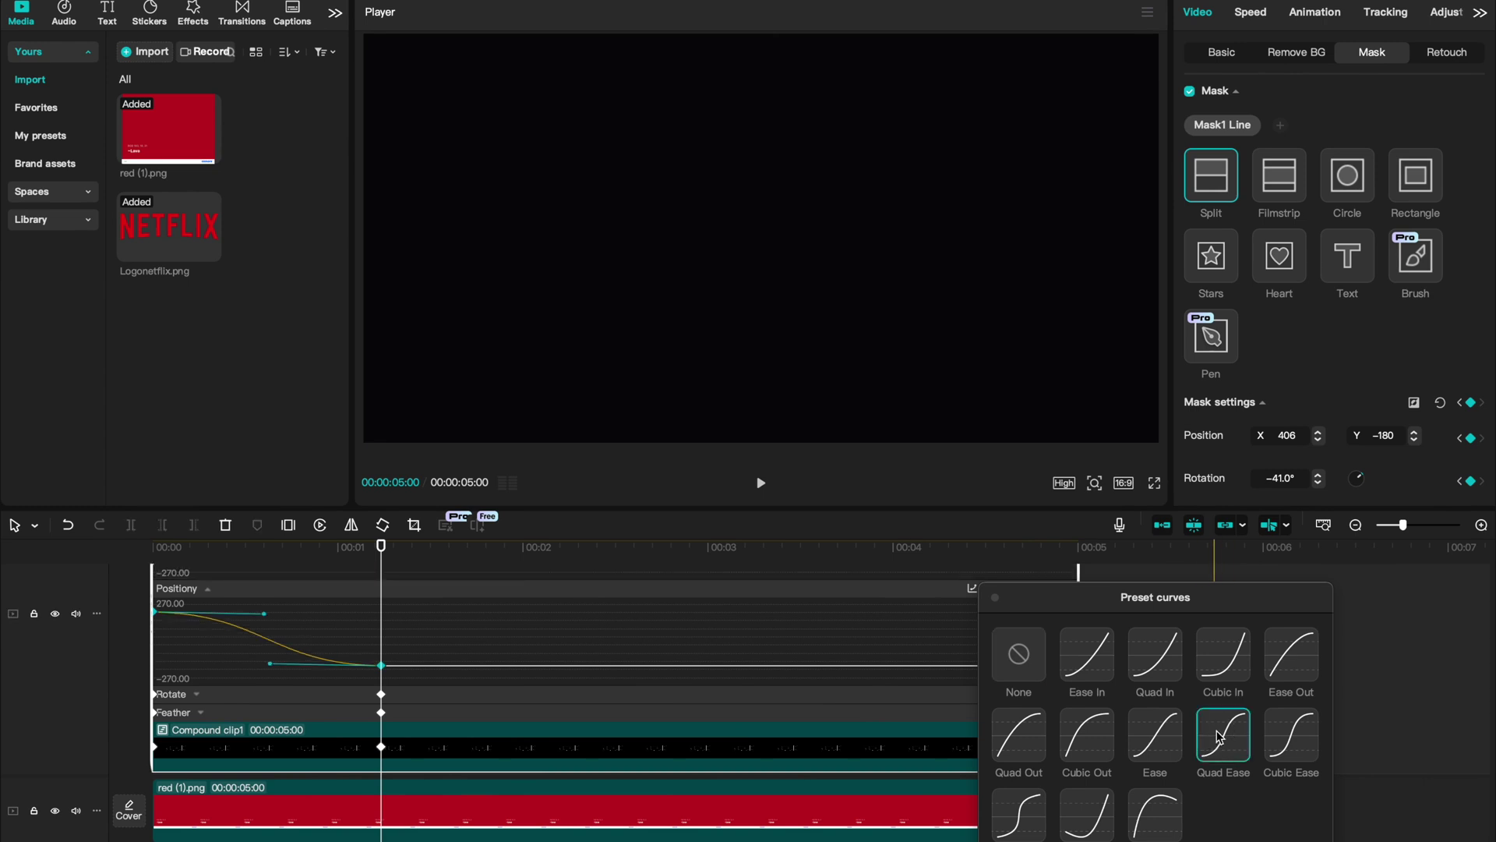
- Extend the Position Y end keyframe's handle toward the clip's start to match Position X, and hide the variable speed animation
drag(272, 668, 185, 667)
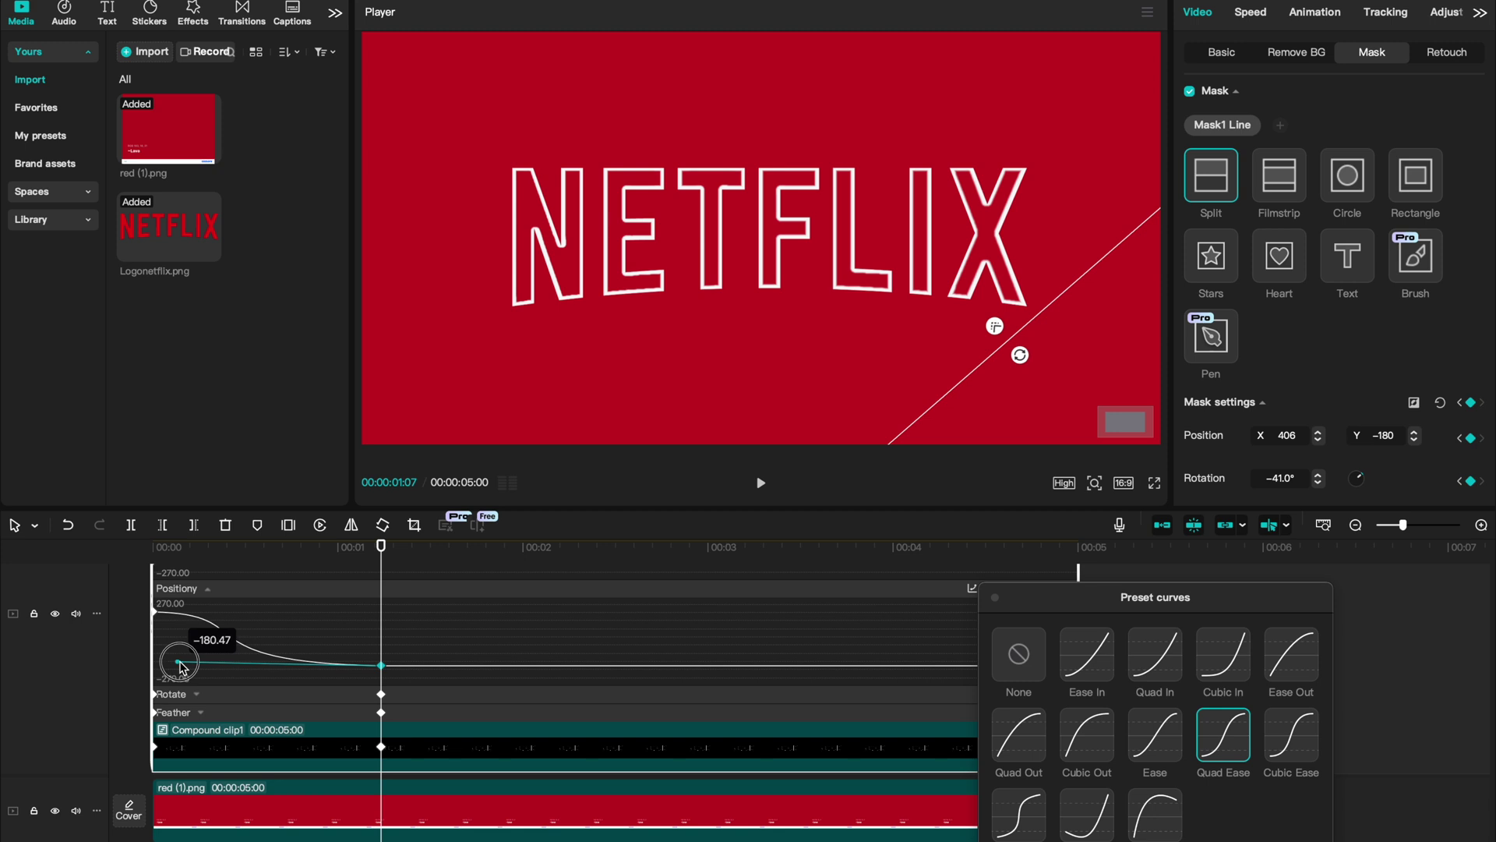
drag(180, 667, 178, 669)
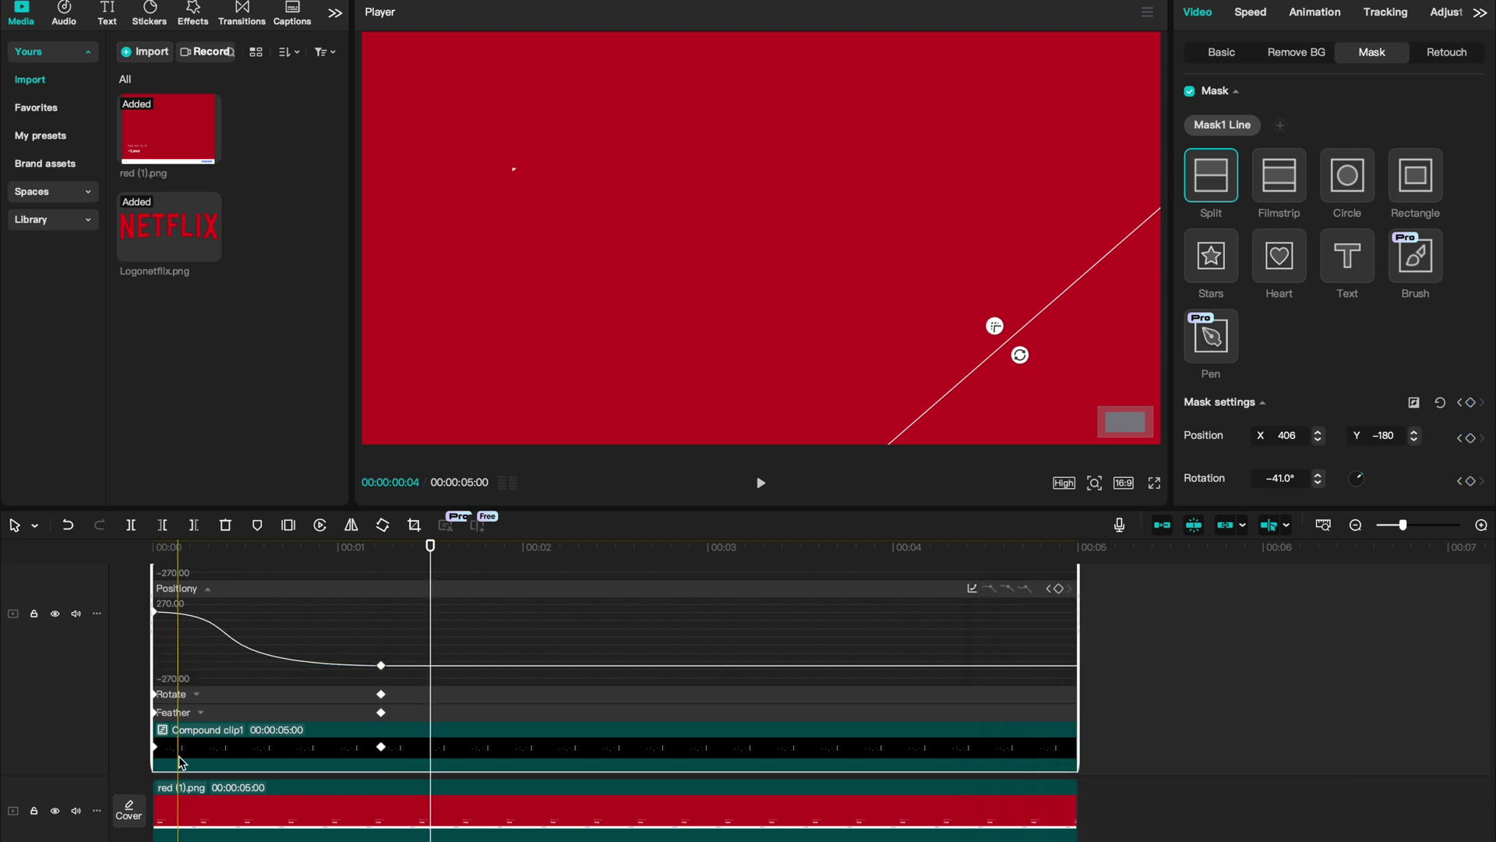
key(space)
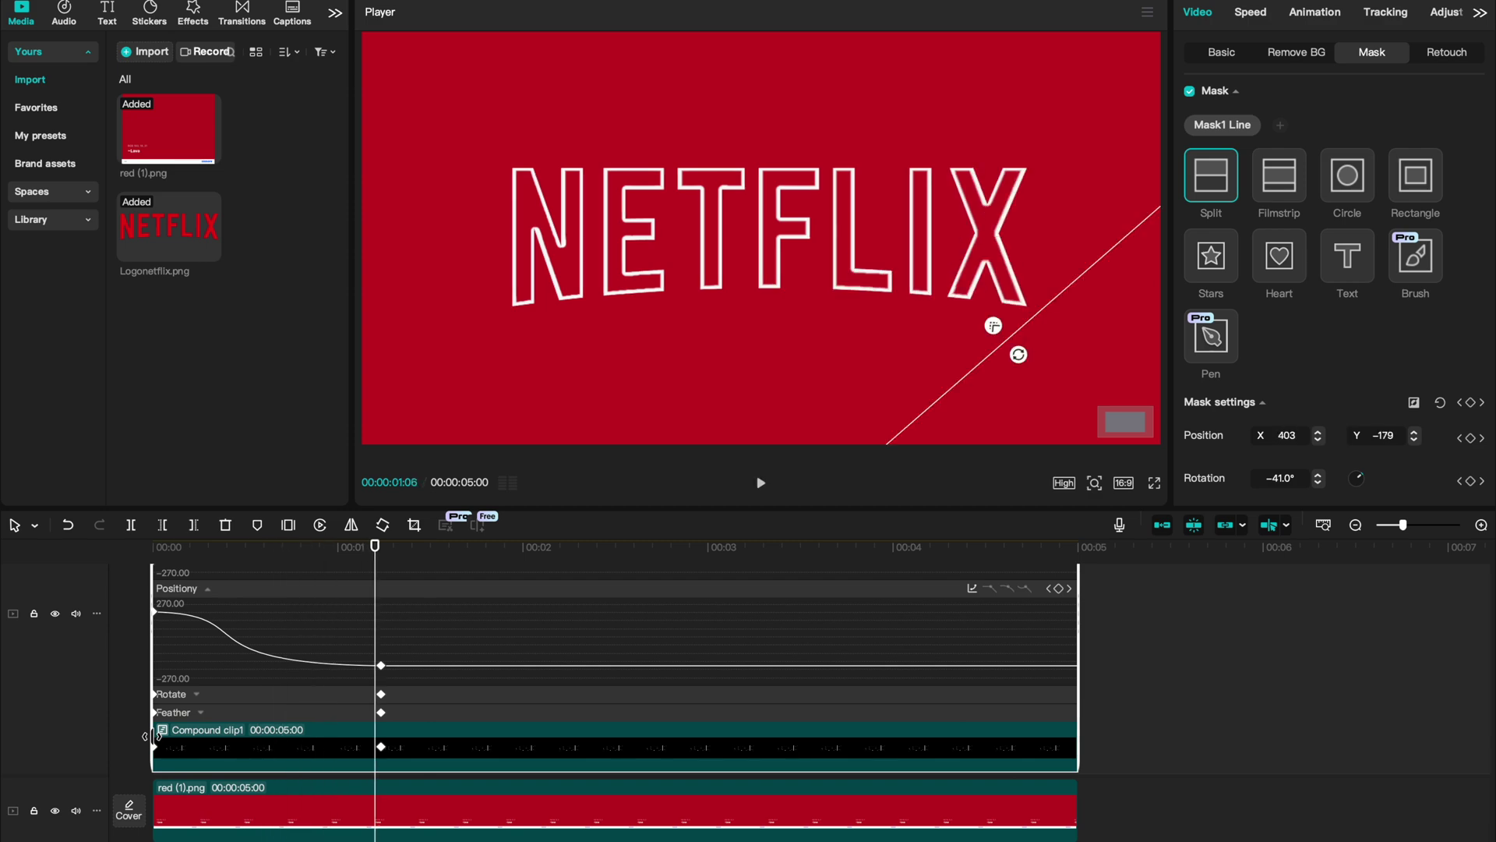
right_click(246, 753)
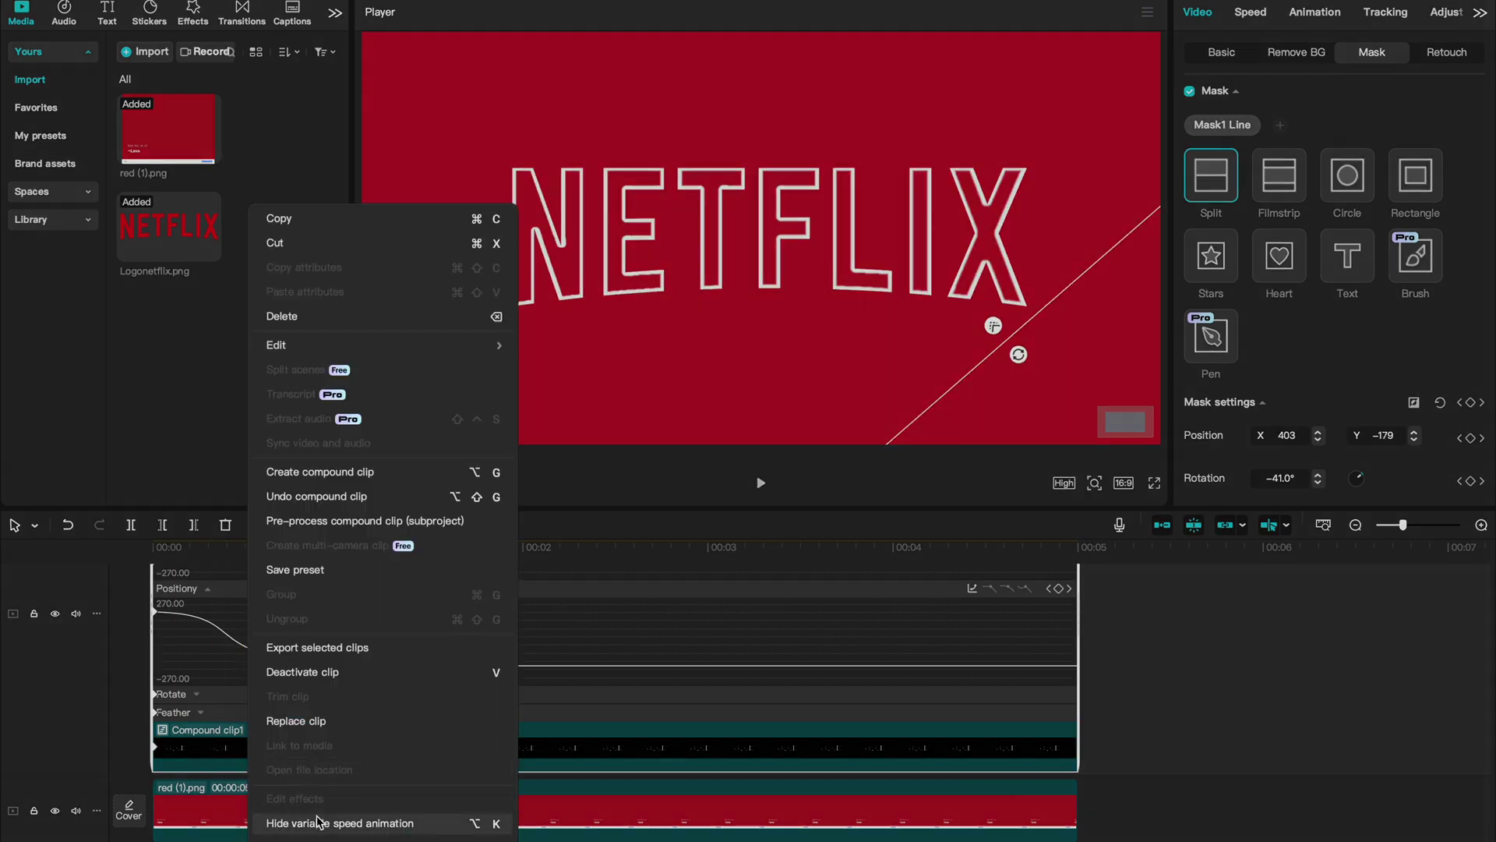
click(318, 823)
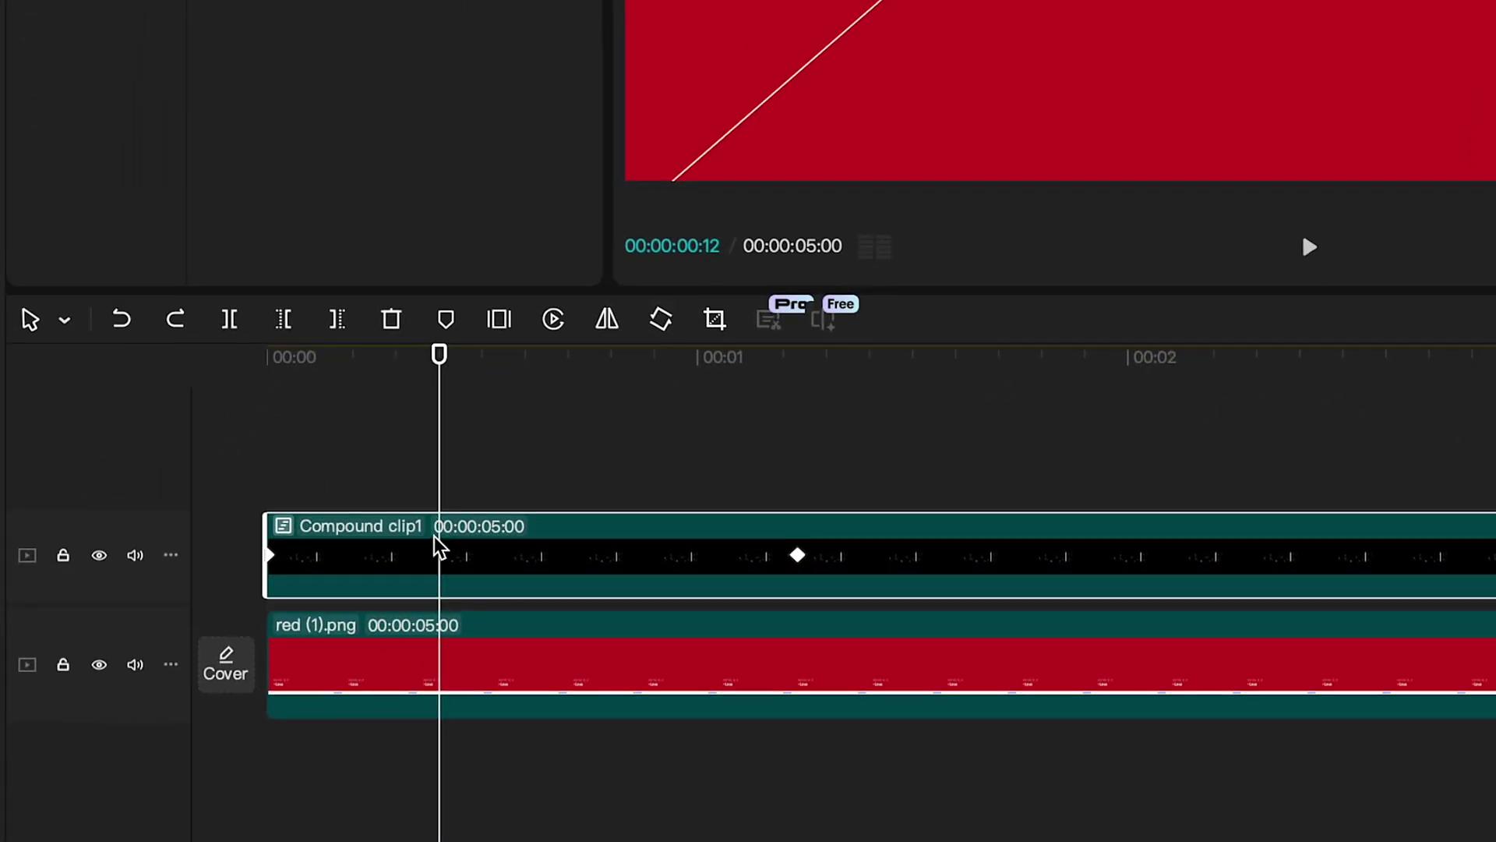
- Duplicate the animated compound clip twice, stacking the copies on two new tracks above the original
alt+drag(434, 535, 438, 446)
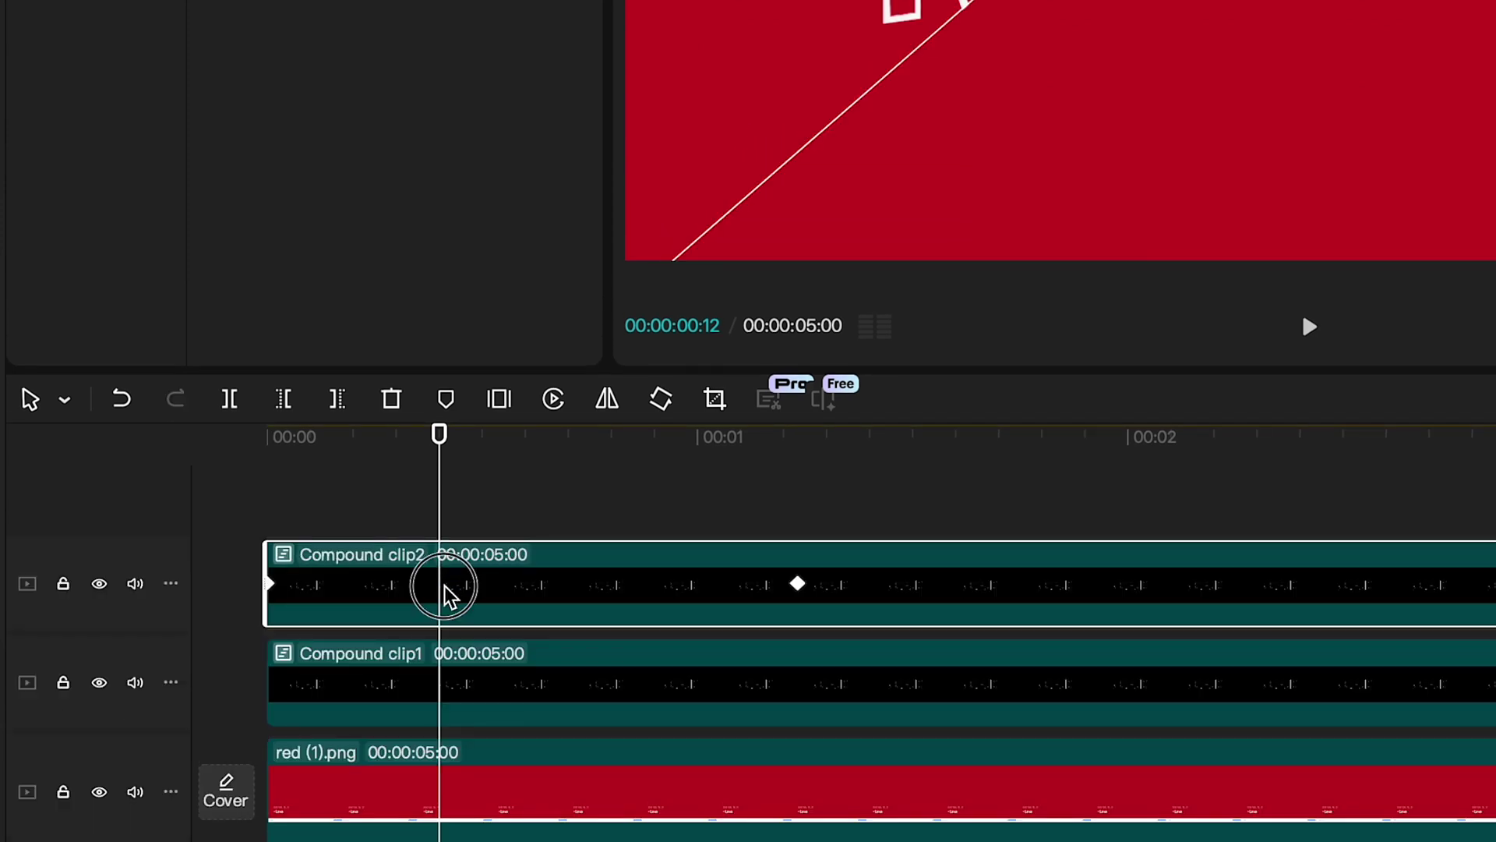
alt+drag(445, 586, 448, 498)
scroll(458, 540, down, 1)
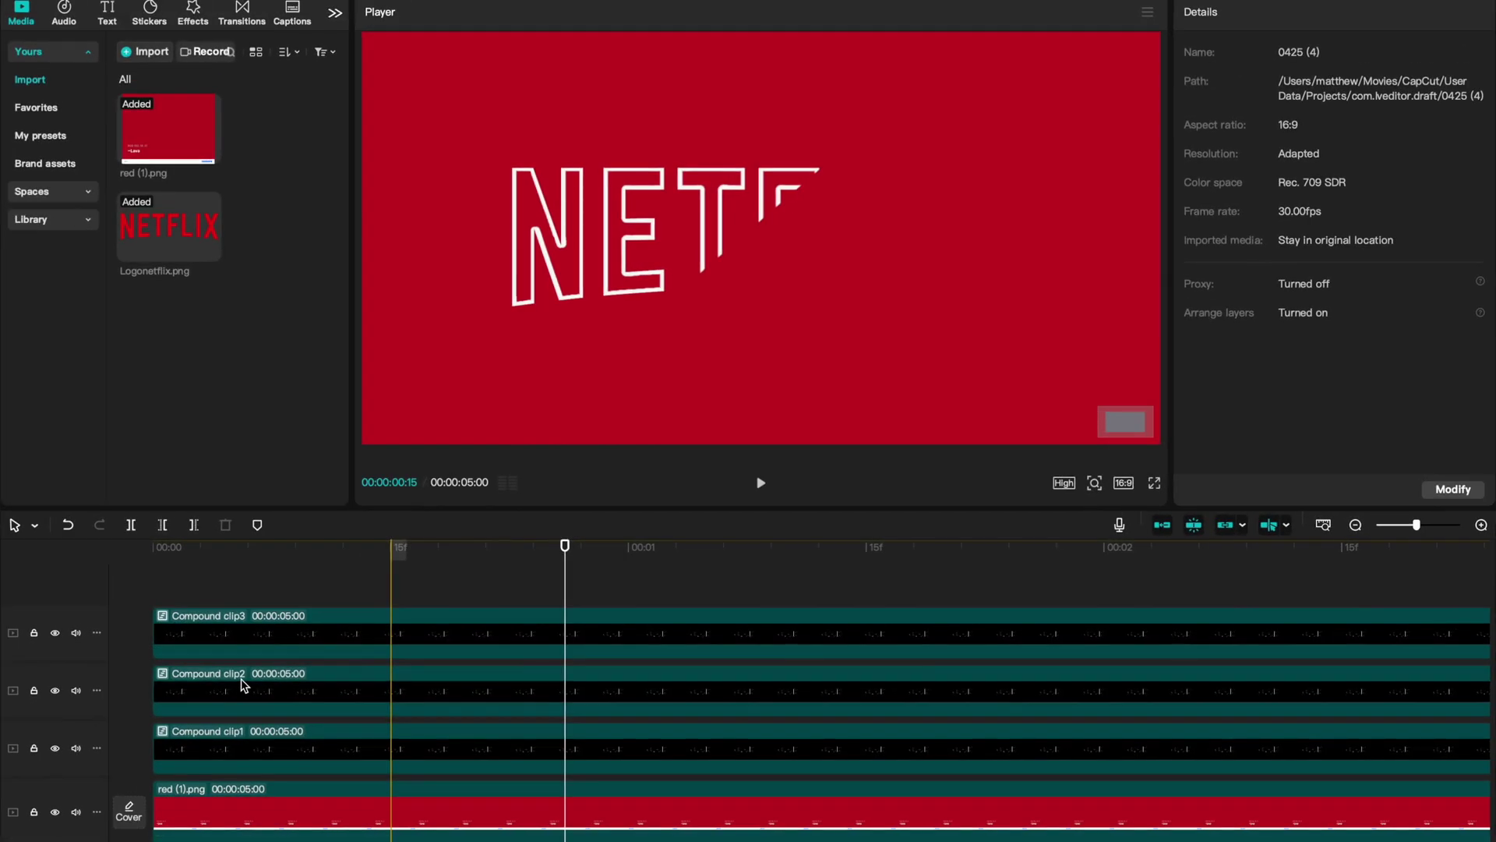
- Stagger the copies by starting Compound clip3 at 7 frames and Compound clip2 at about 4 frames
click(257, 620)
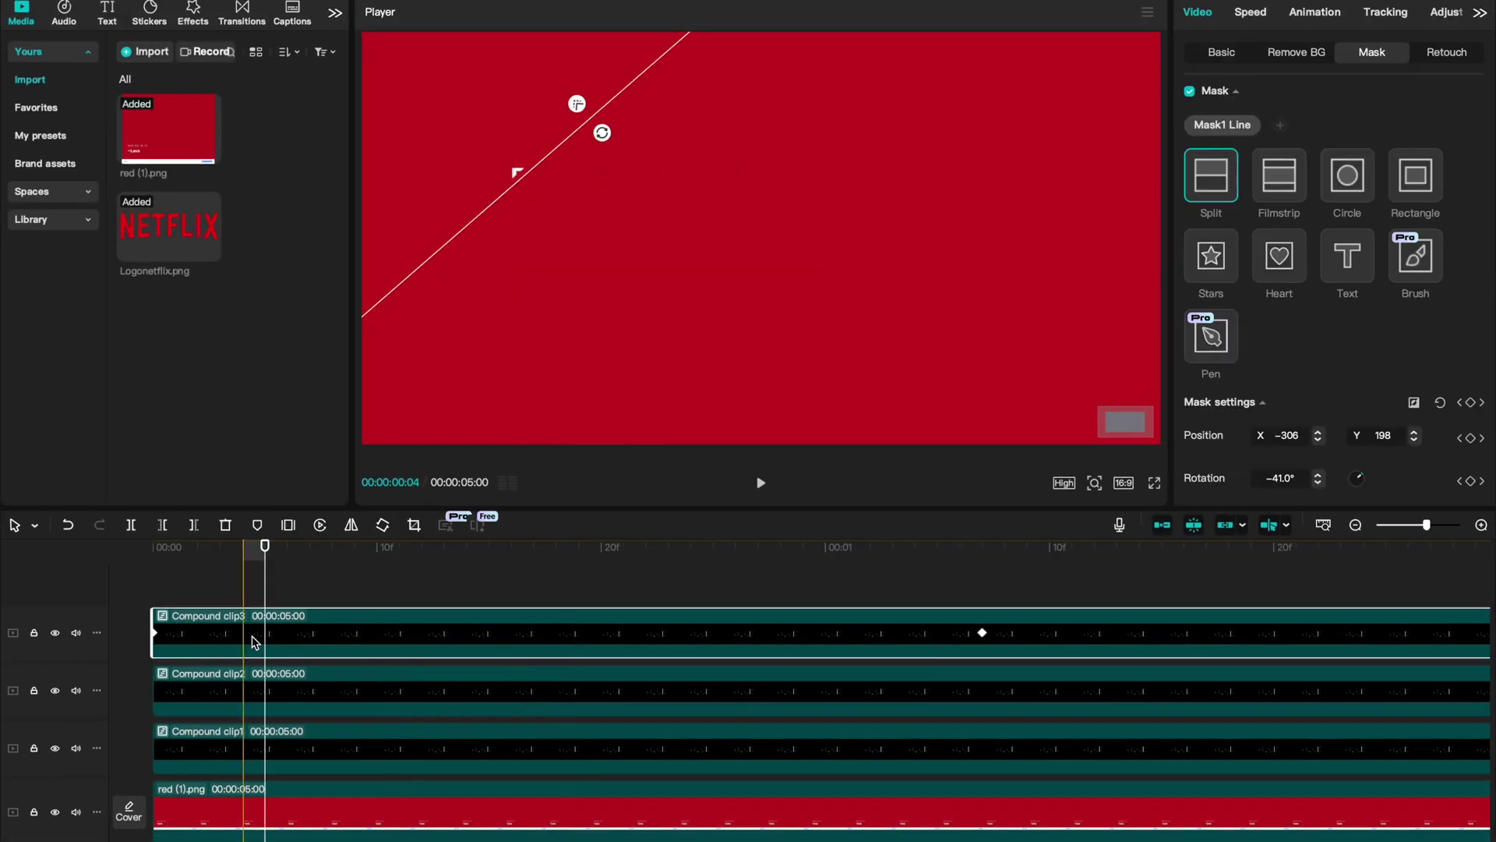
drag(254, 642, 404, 645)
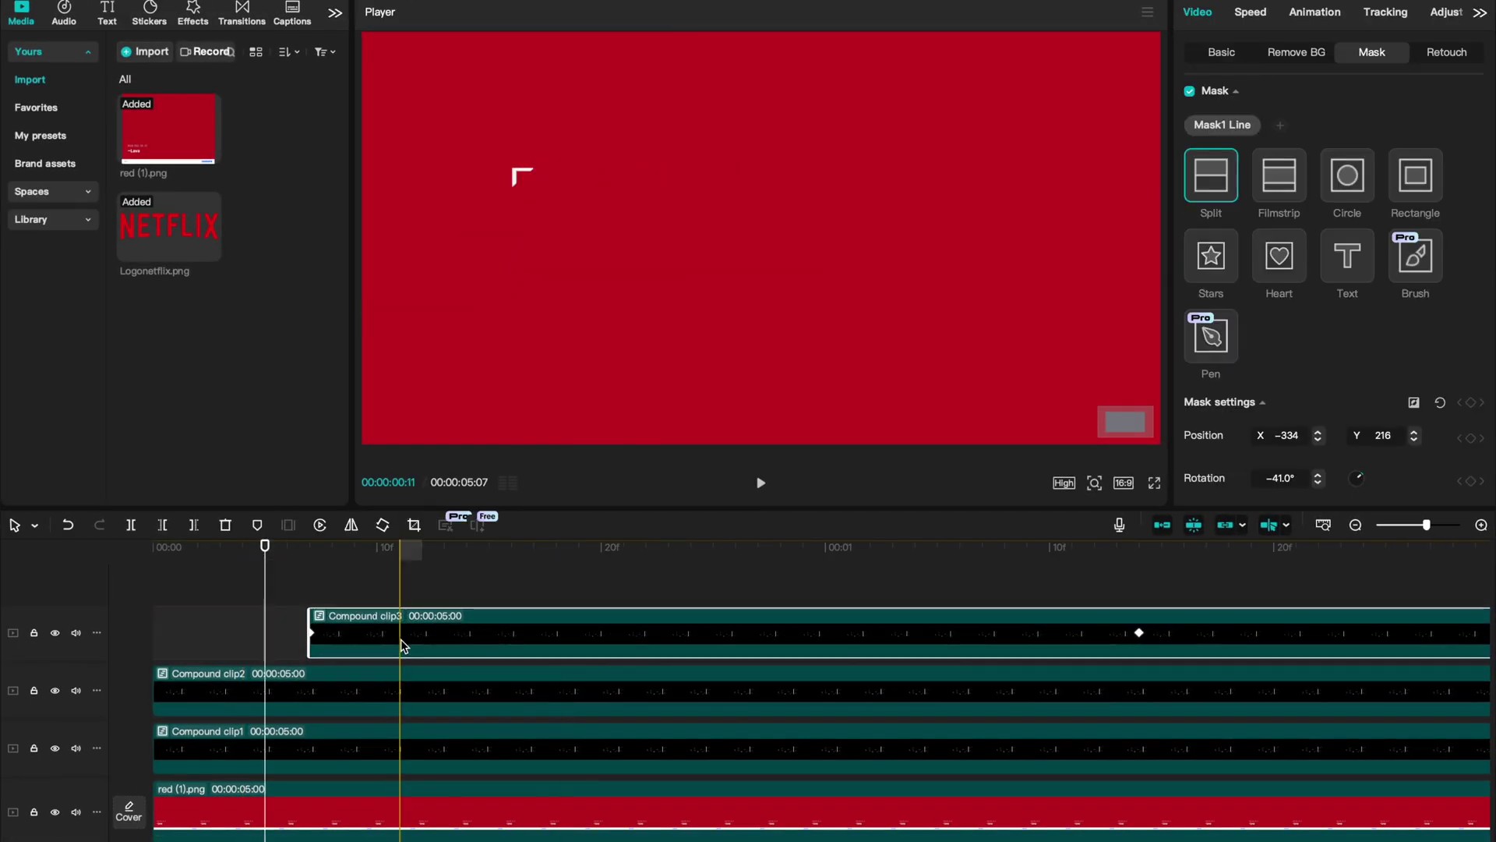
drag(281, 691, 349, 701)
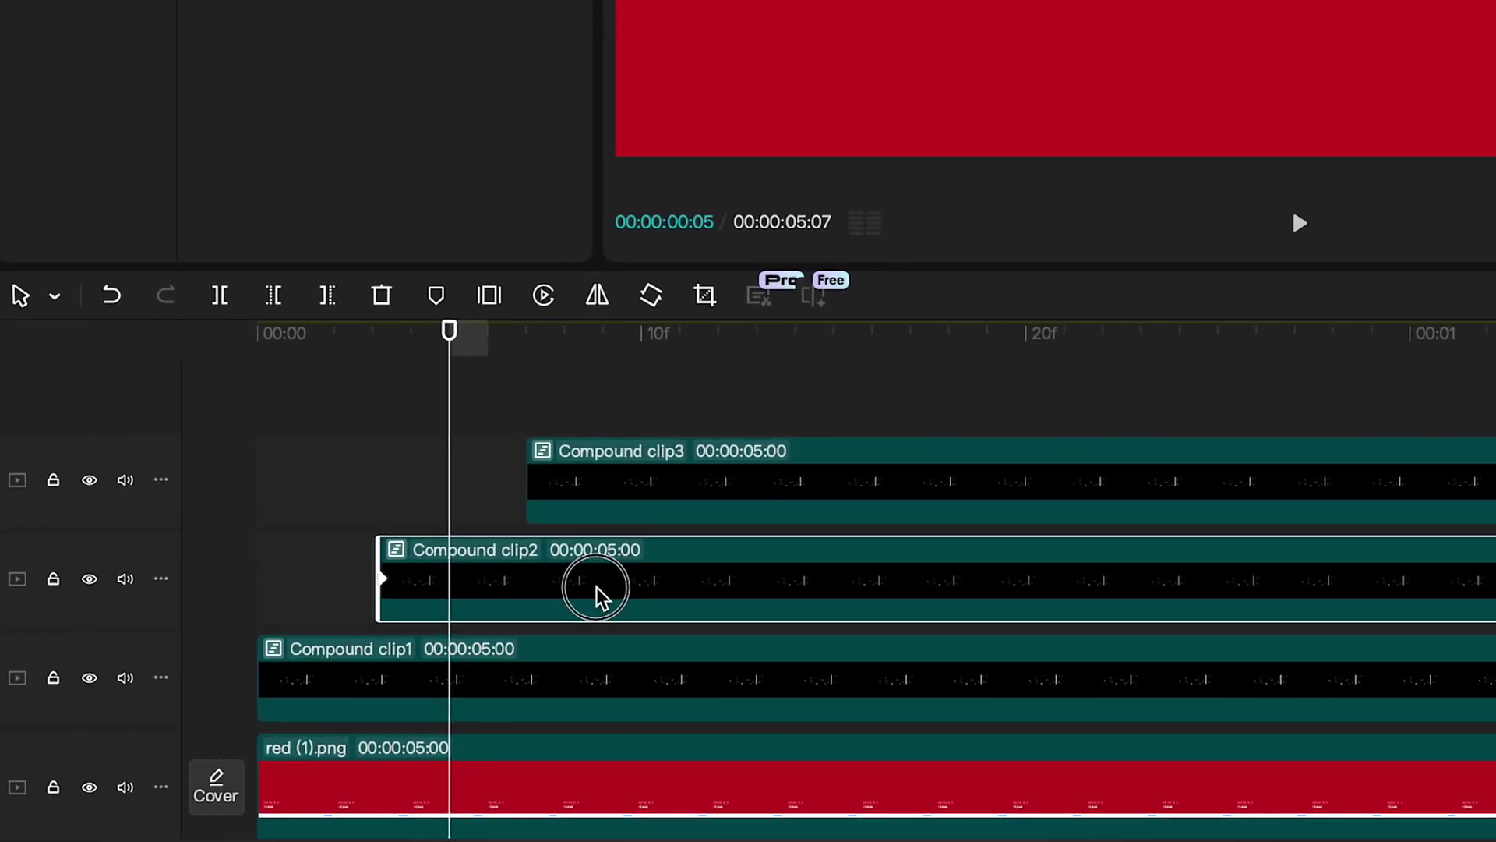
drag(574, 594, 601, 589)
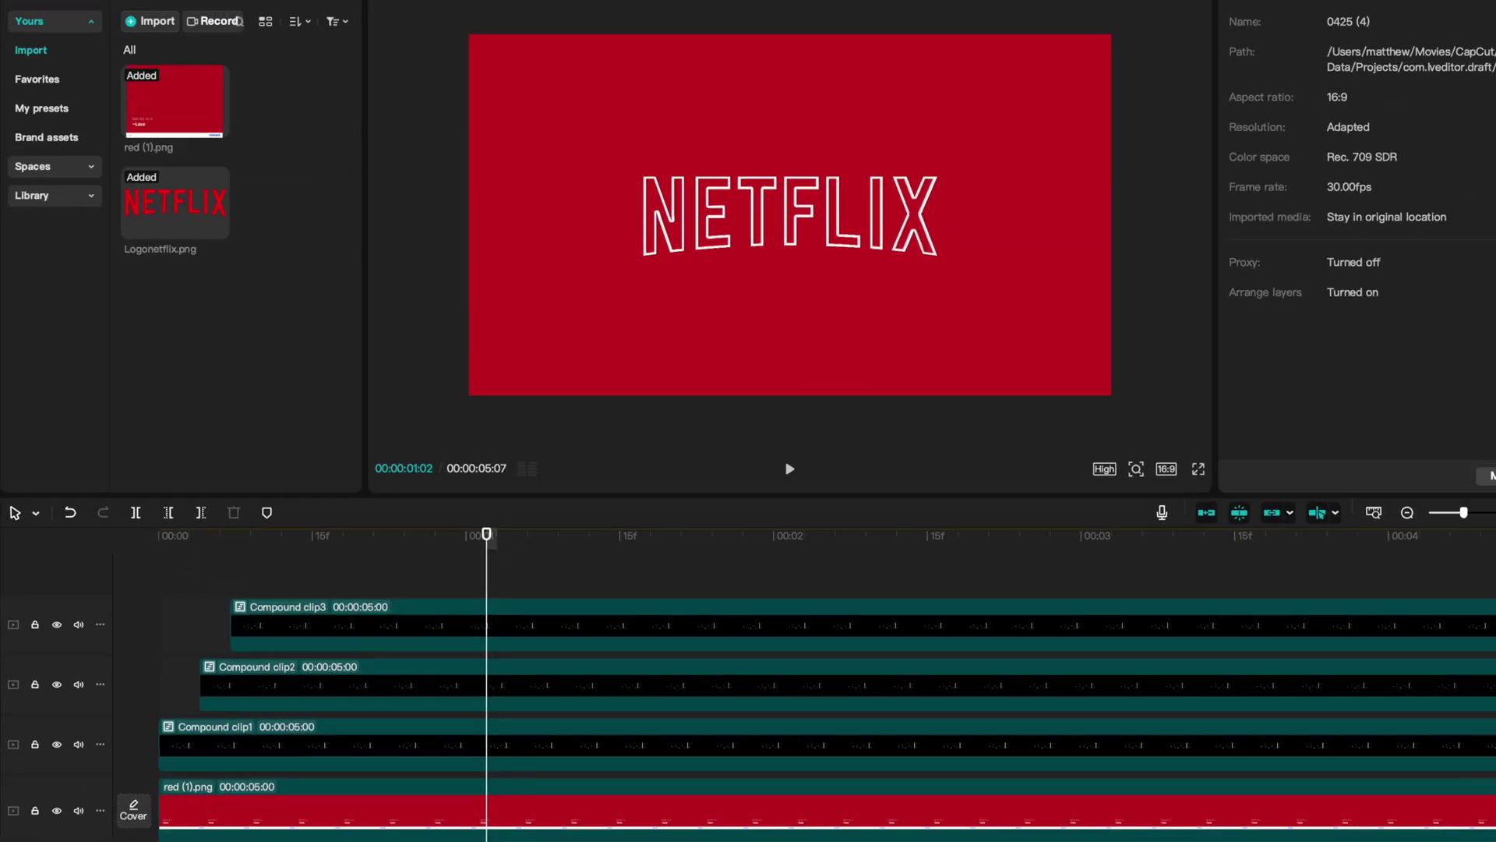
- Import the colour palette image lol.png into the project and delete its clip from the main timeline
click(639, 838)
drag(943, 255, 479, 615)
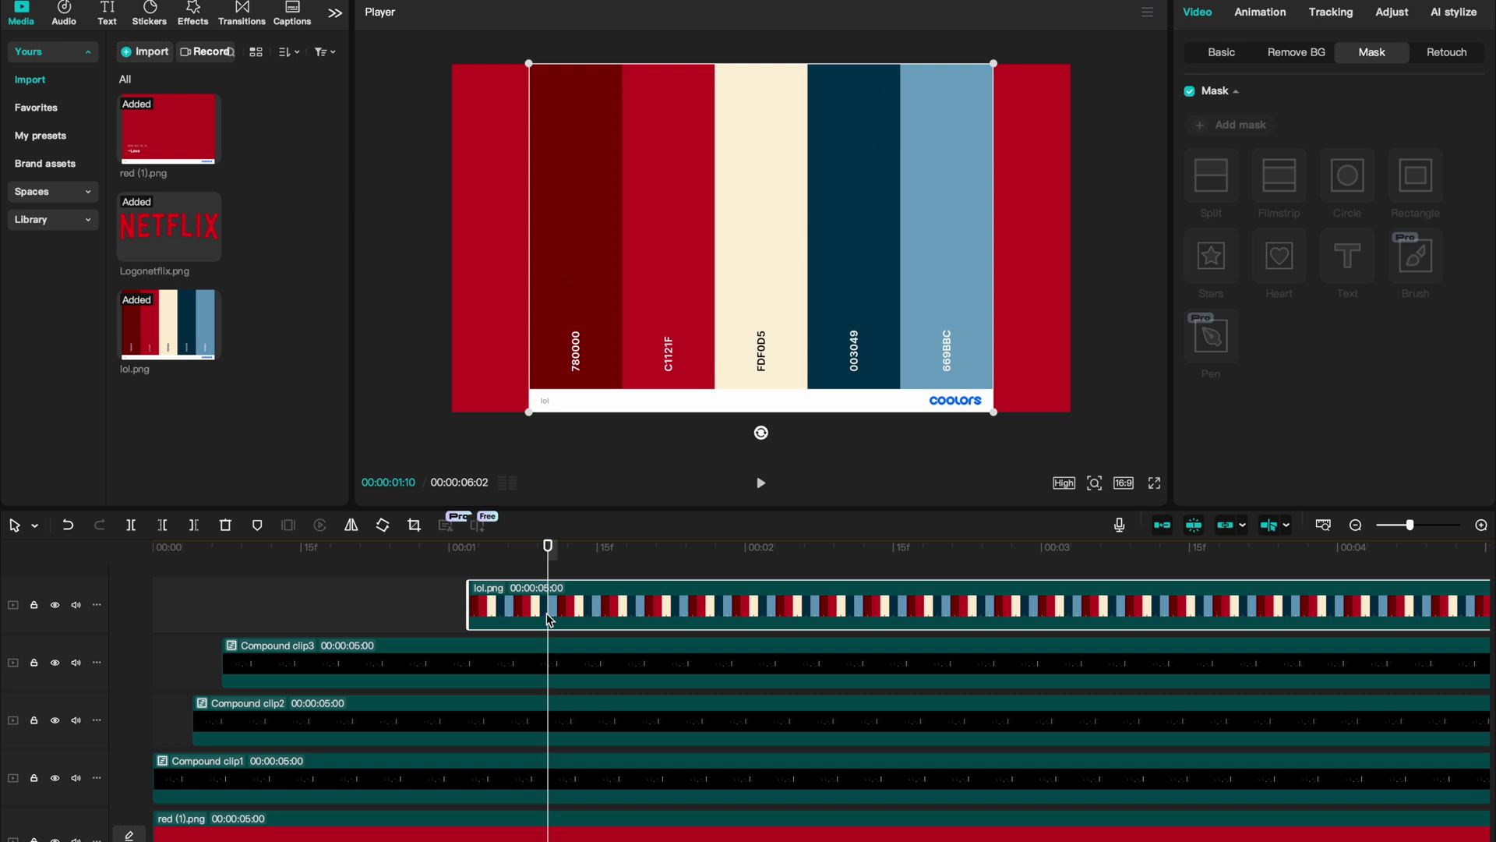
key(Delete)
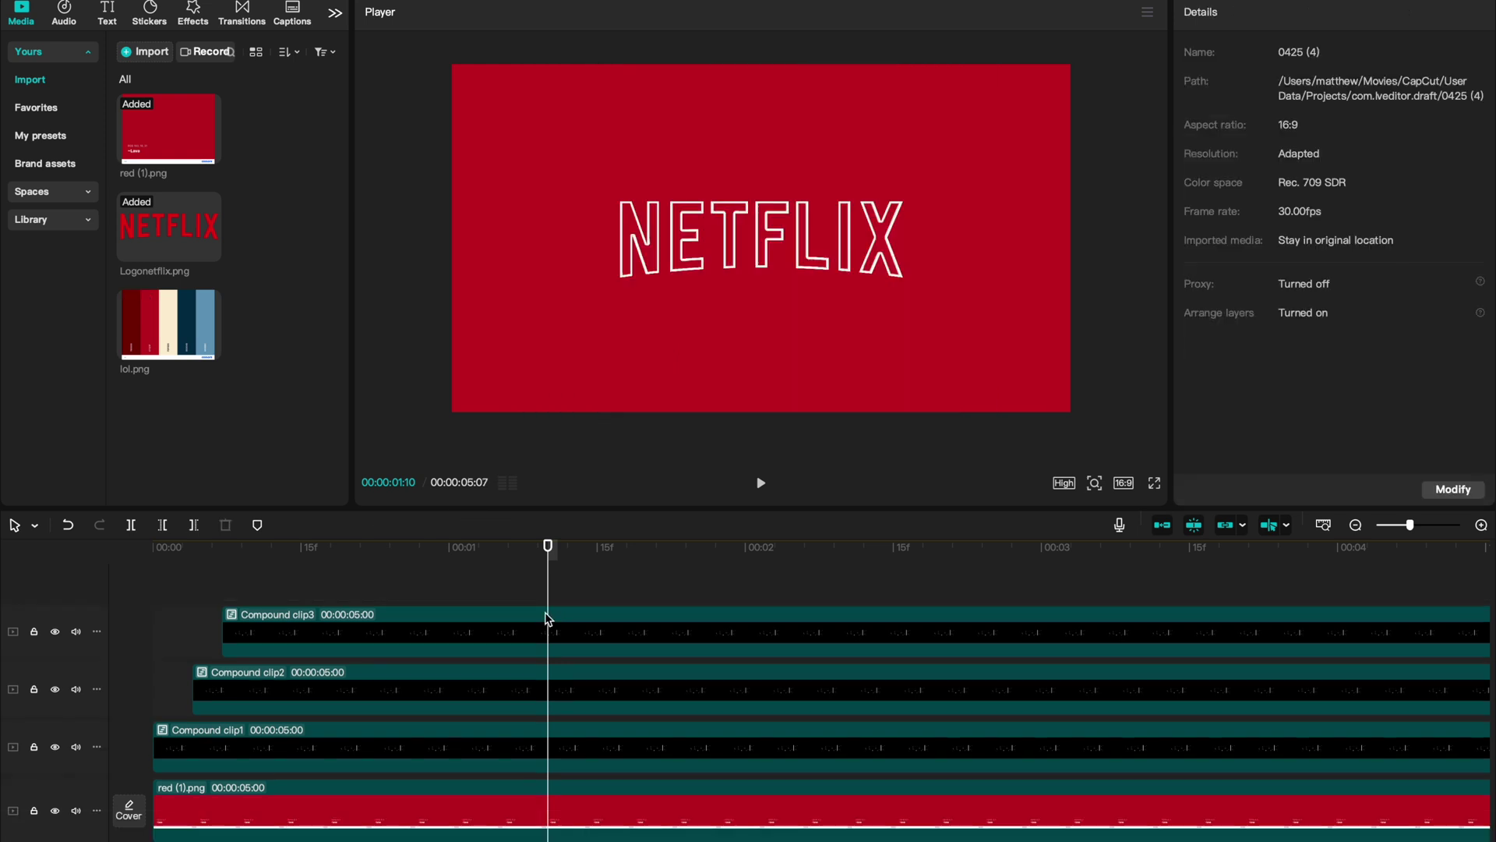
- Inside Compound clip1, add lol.png on the track above Logonetflix.png and place it scaled down directly below the logo
double_click(541, 755)
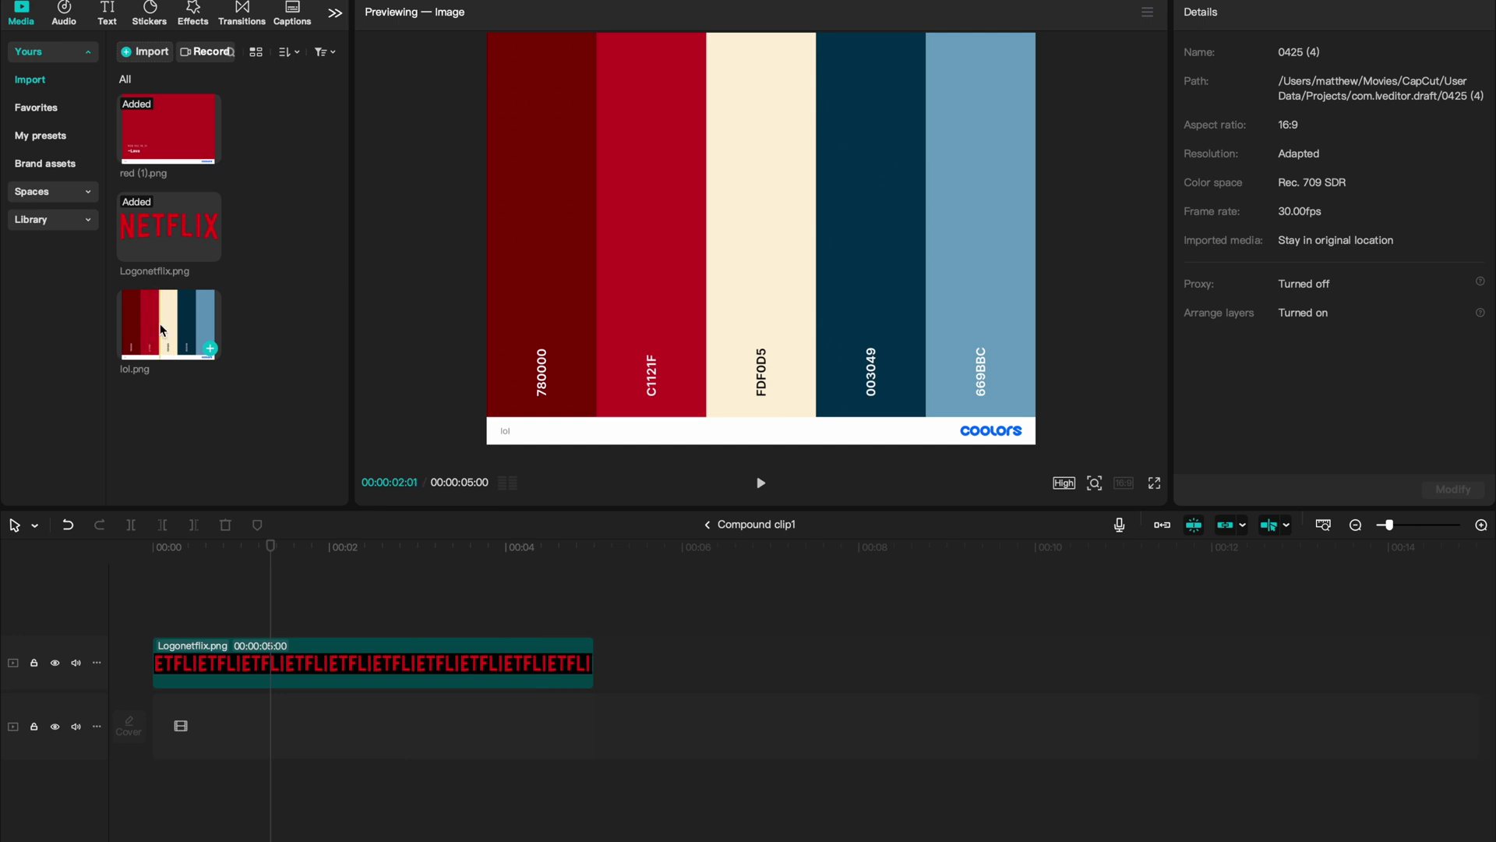
drag(162, 330, 222, 638)
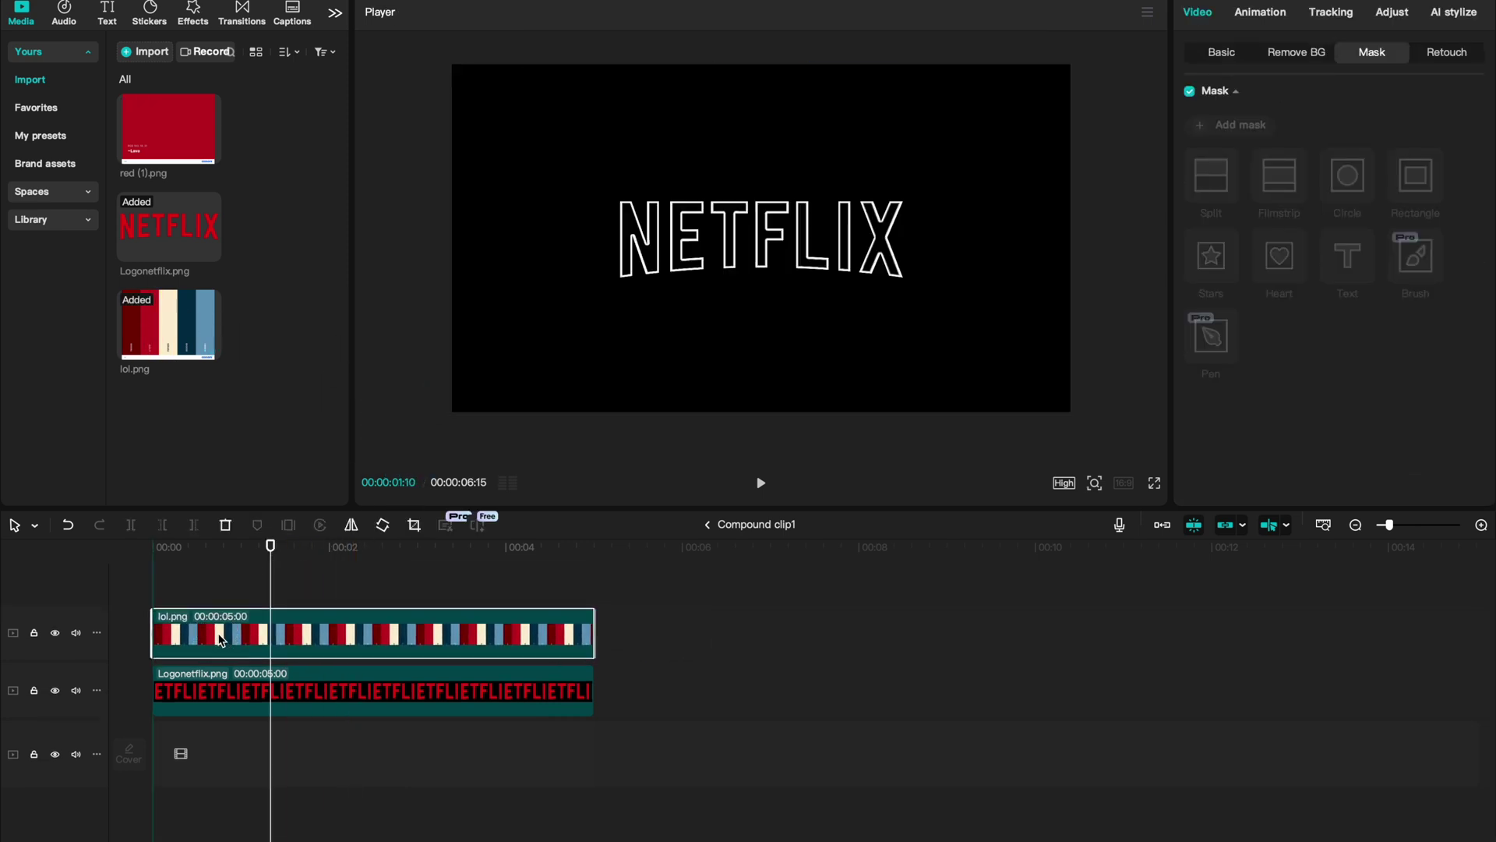
click(370, 553)
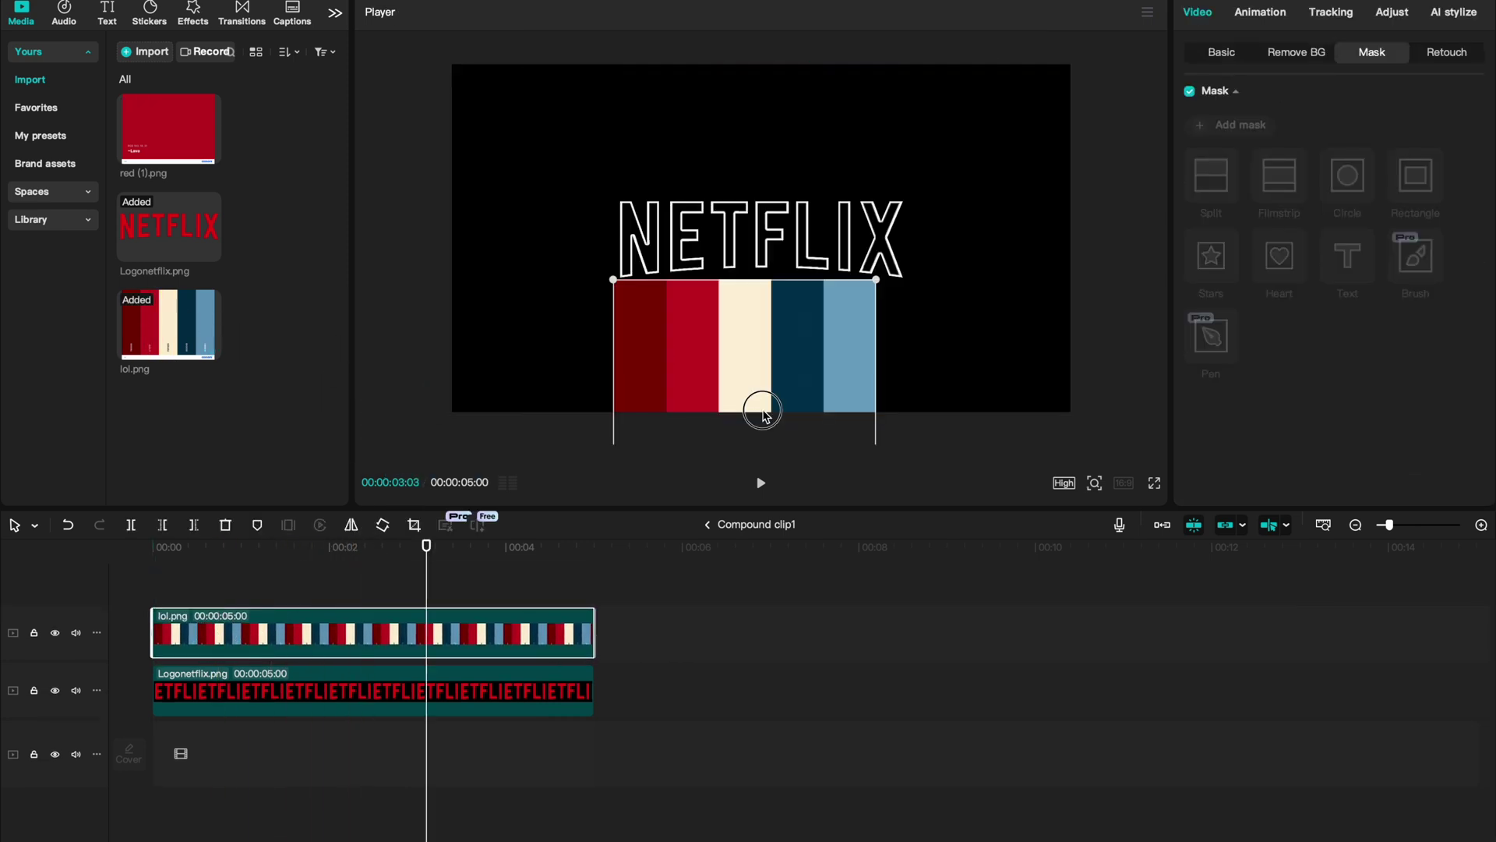
drag(762, 409, 771, 418)
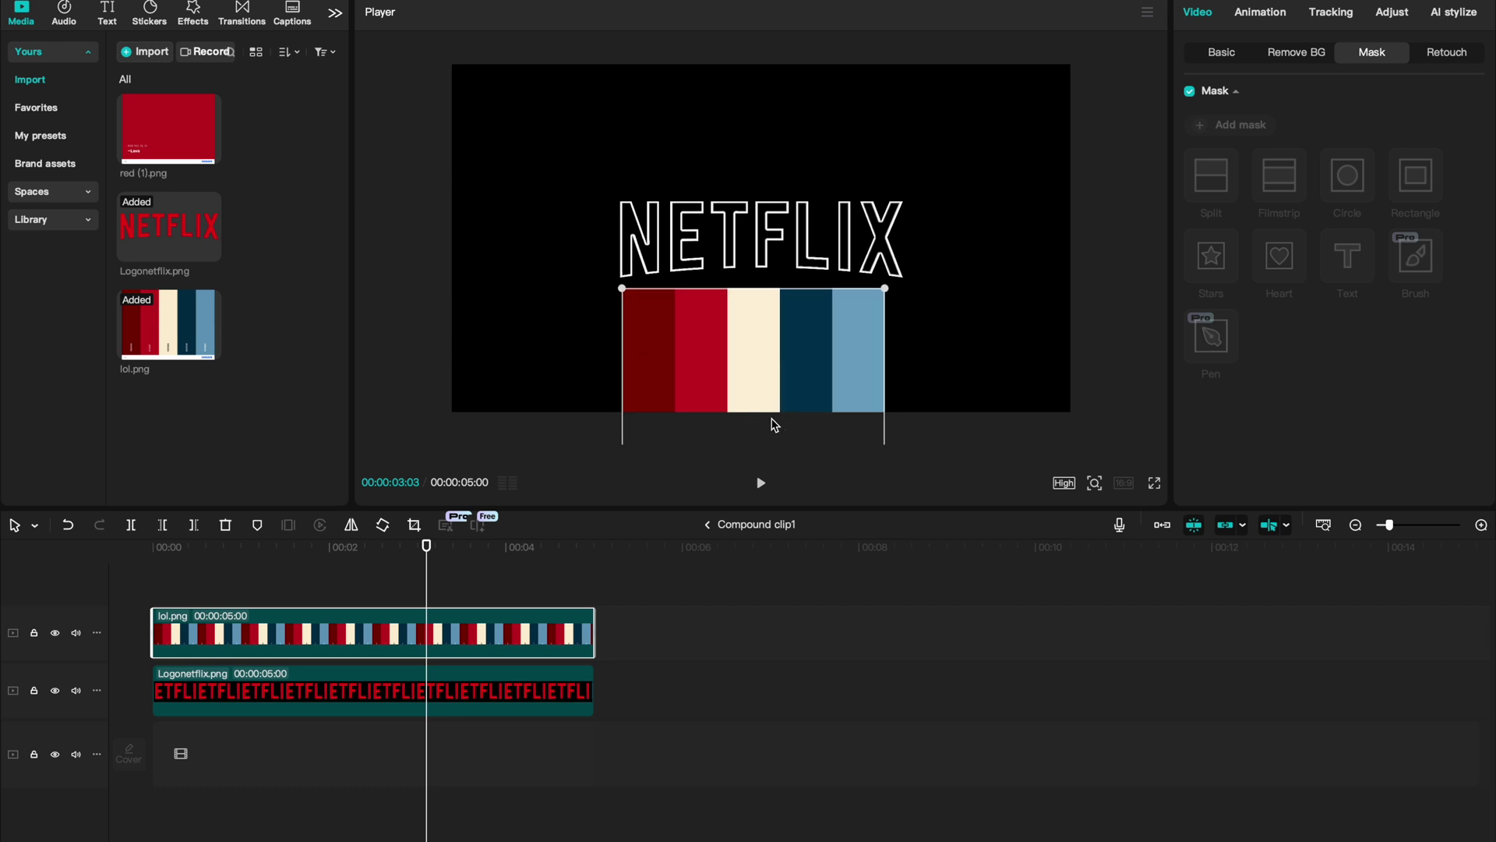
scroll(791, 279, up, 3)
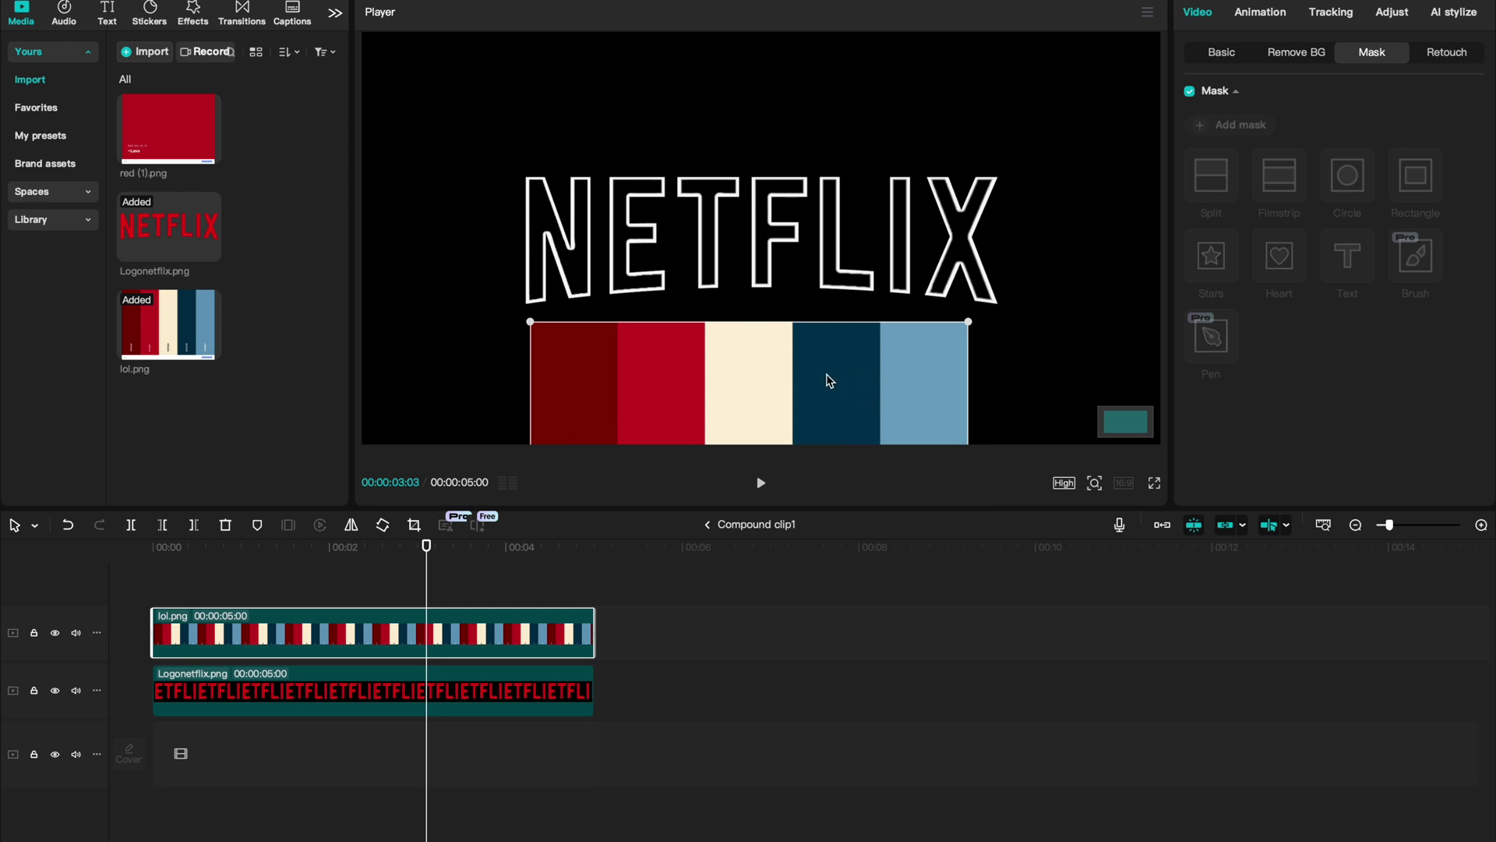
- Set the Compound clip1 logo's colour temperature to -50 and its saturation to 0
click(435, 686)
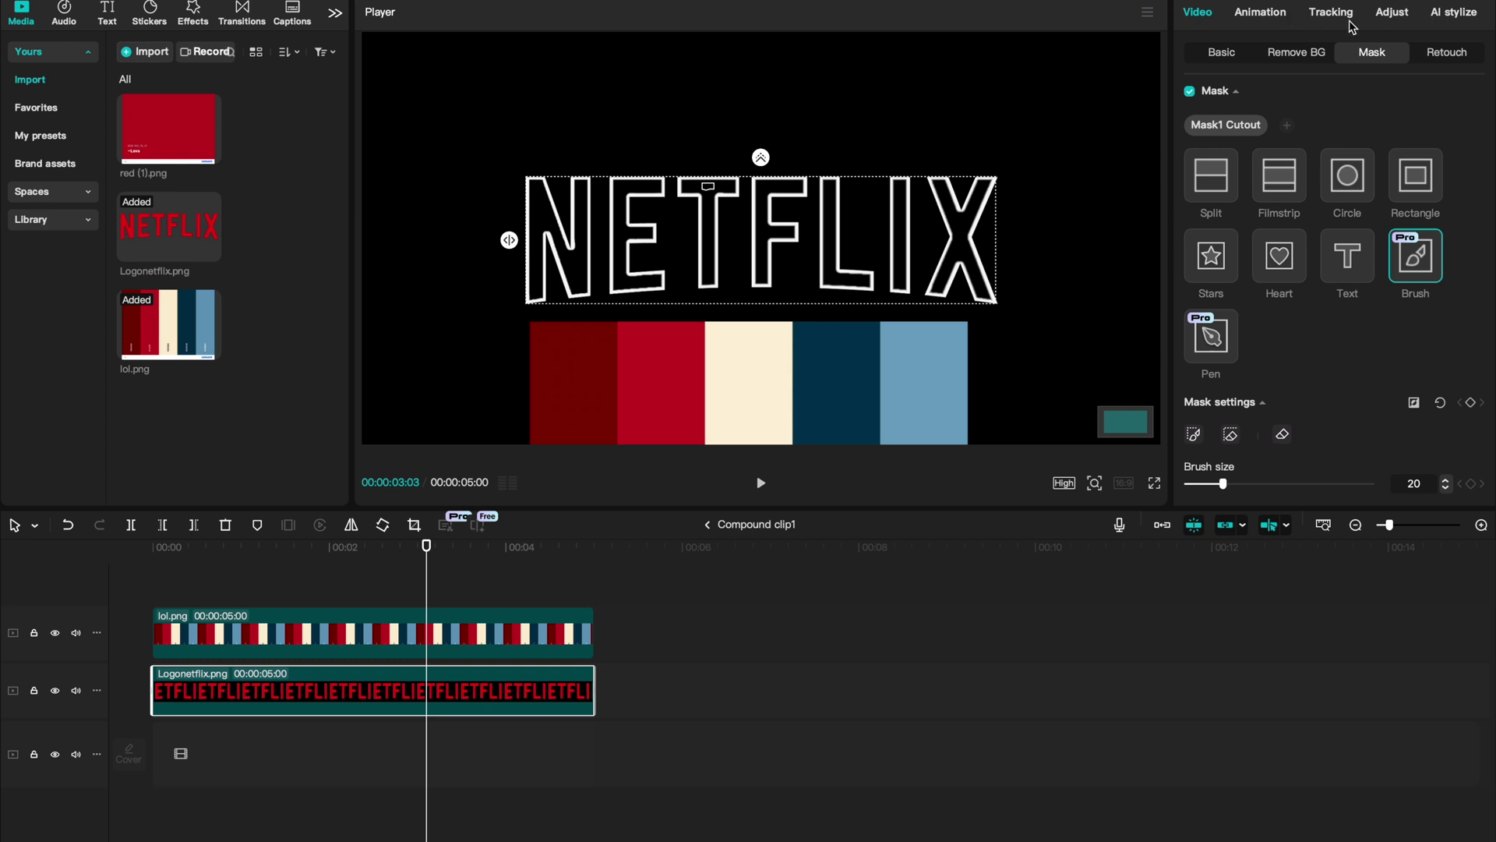
click(1392, 13)
scroll(1368, 227, down, 5)
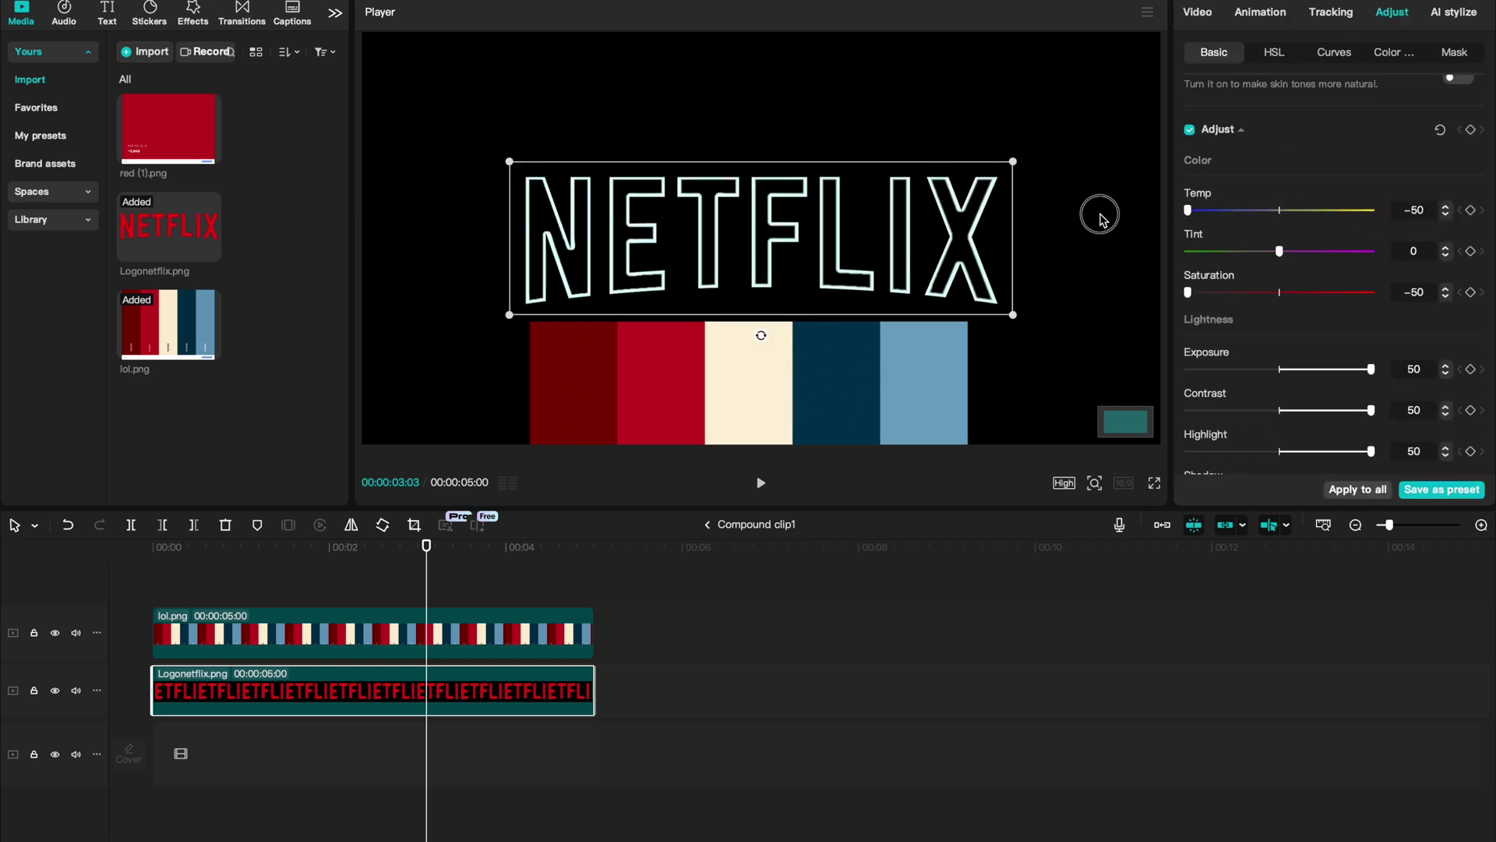
scroll(1227, 250, down, 2)
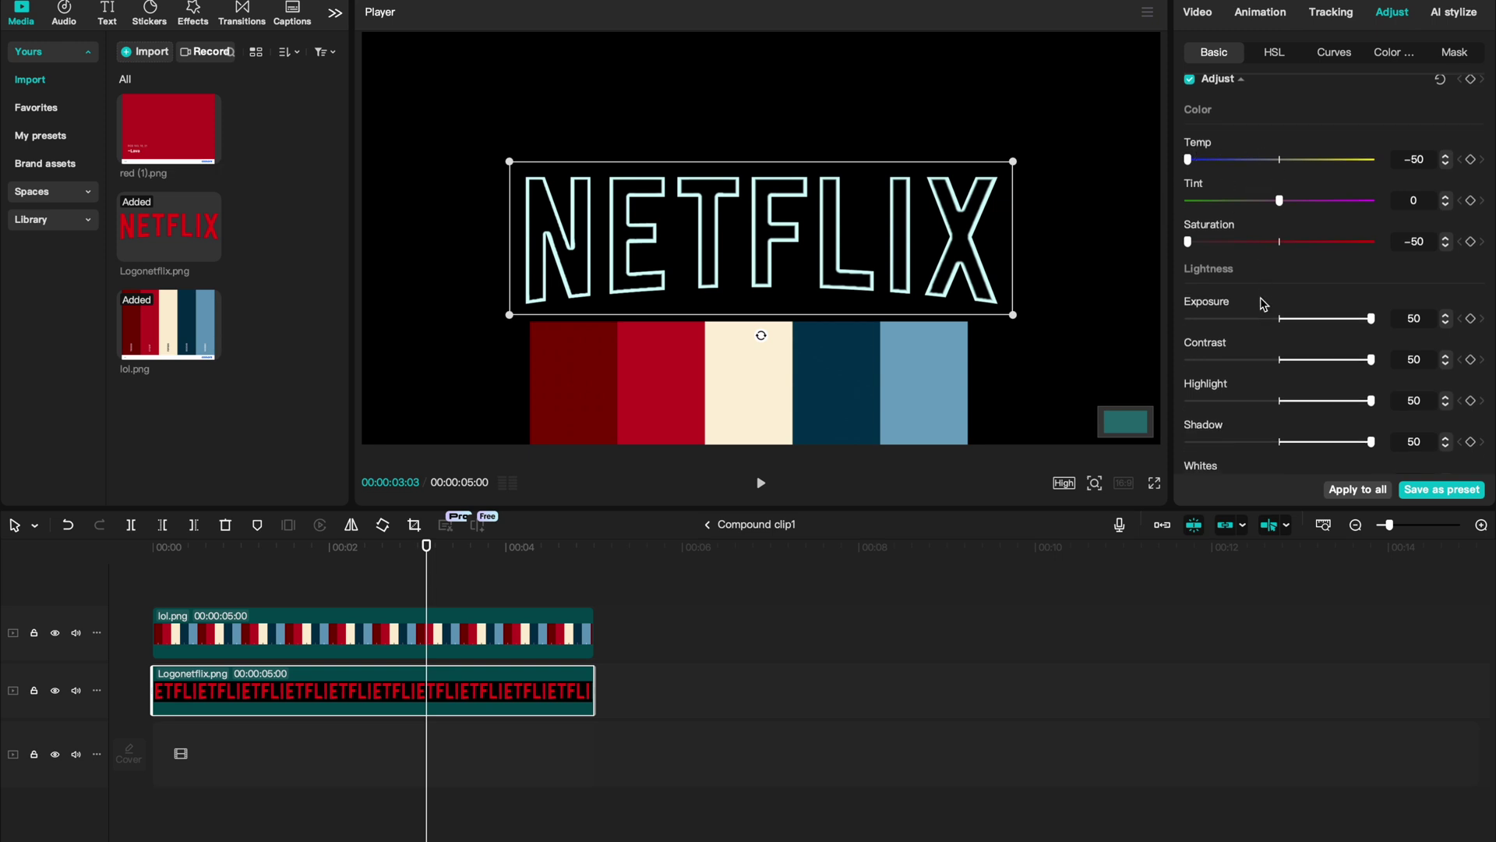
drag(1206, 236, 1279, 236)
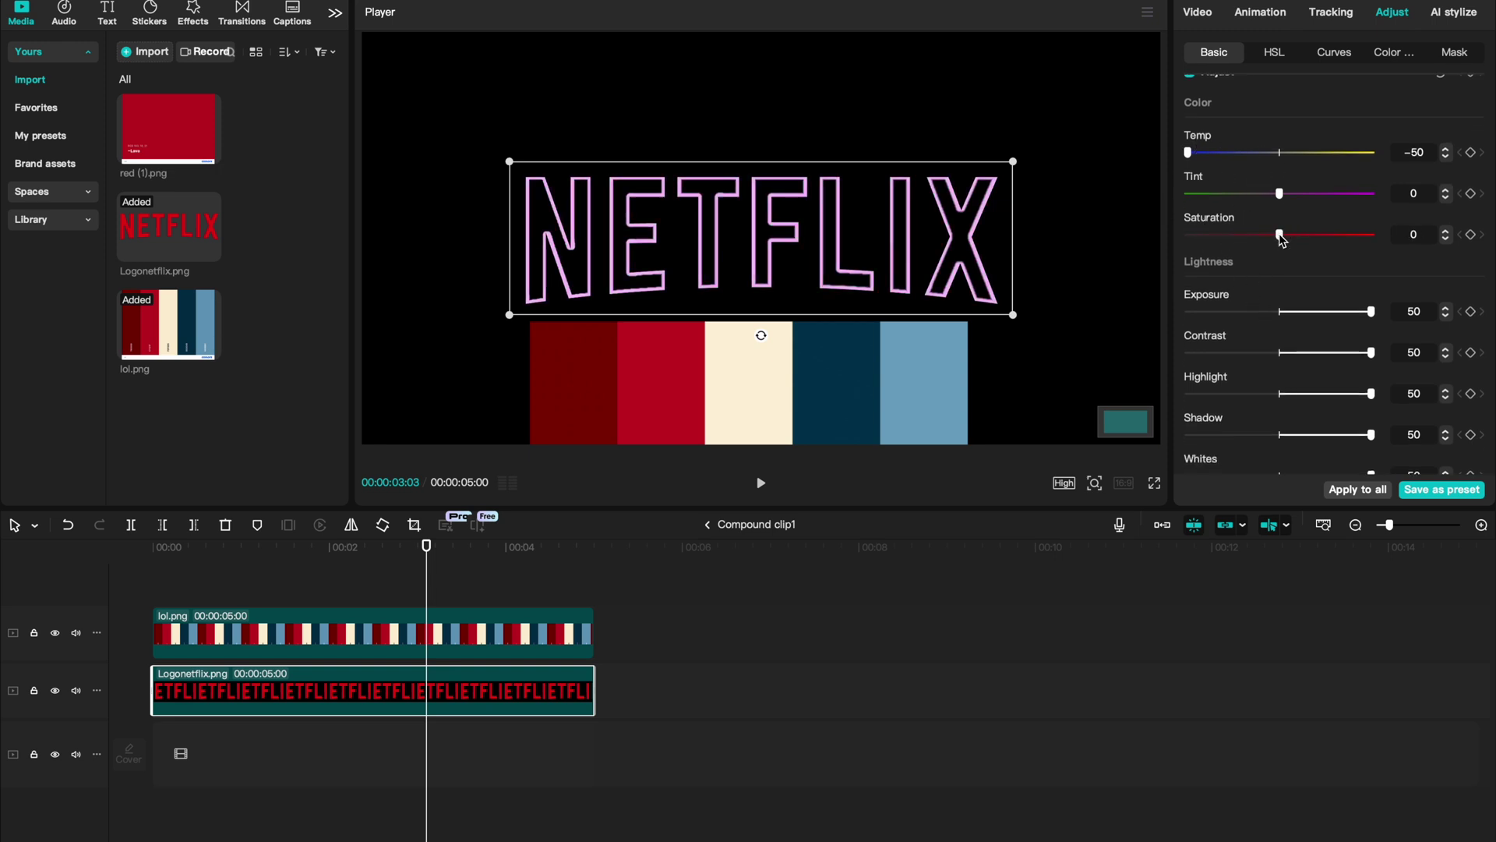
- Shift the logo's Shadows colour wheel toward blue, to about -0.32 red, 0.03 green and 0.65 blue
scroll(1279, 236, up, 2)
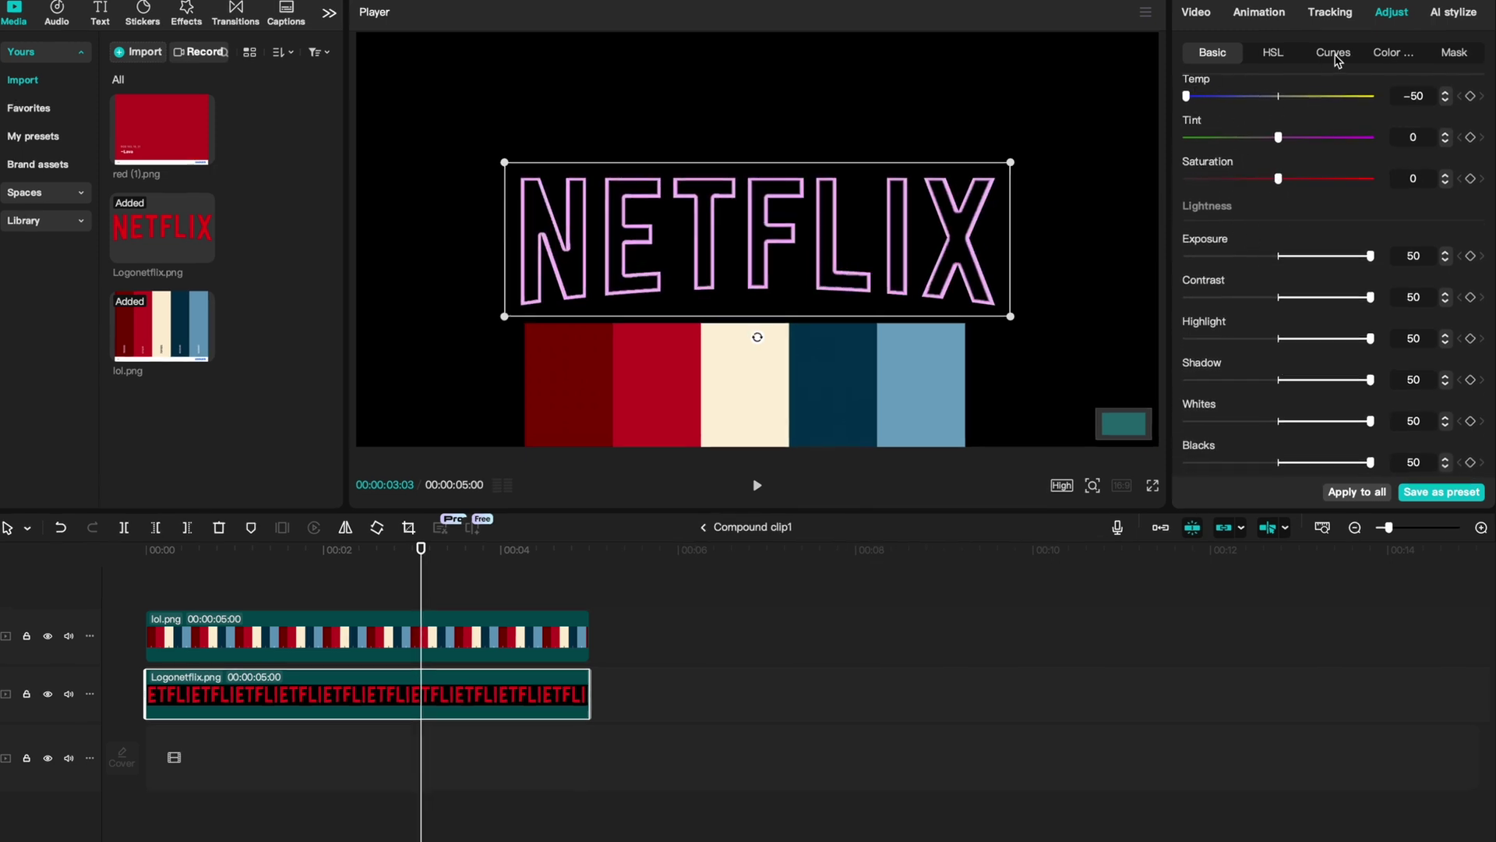
click(1392, 53)
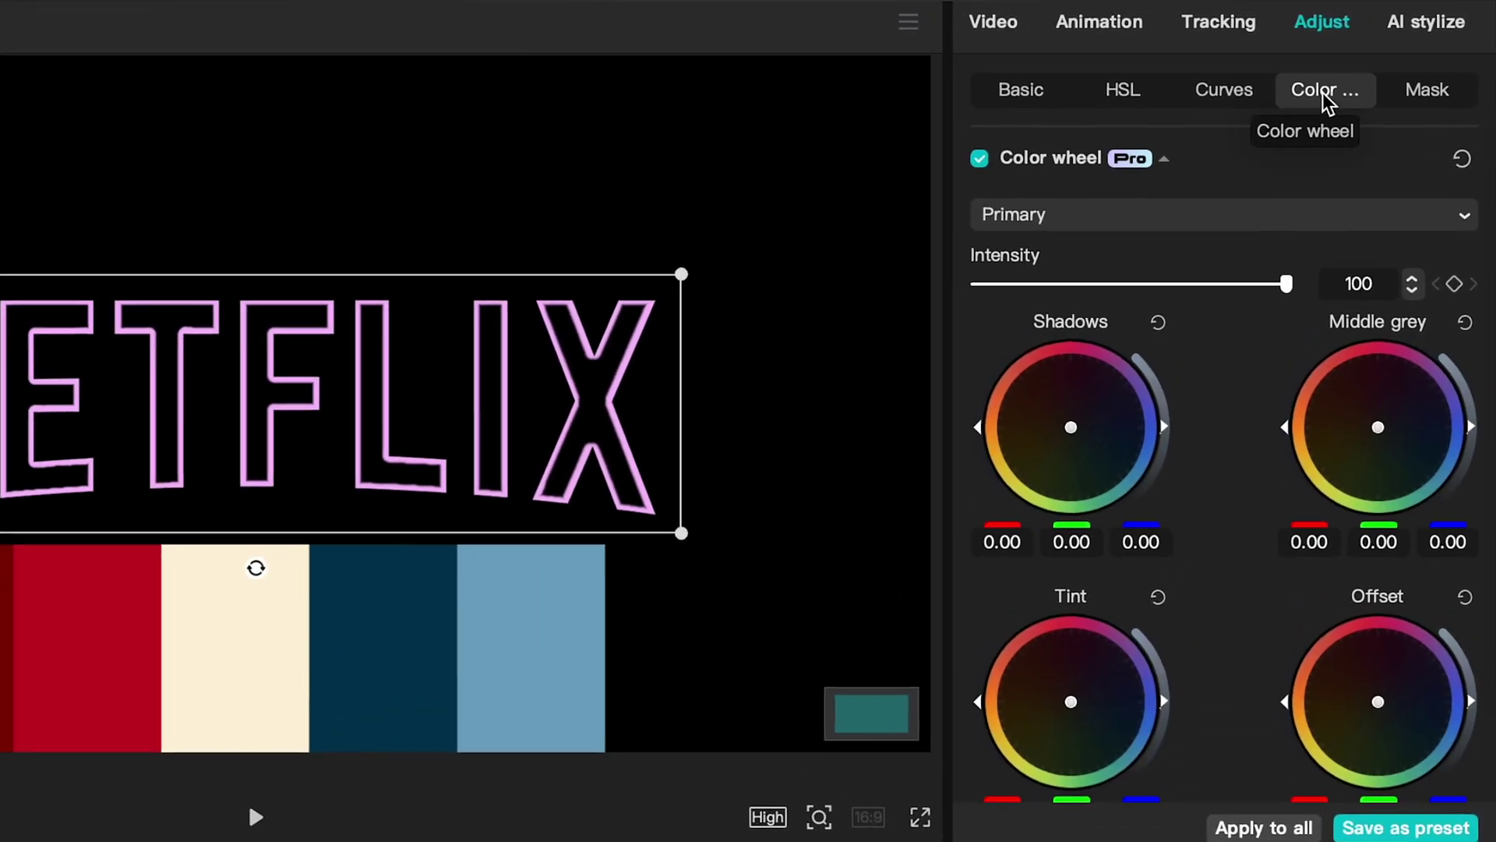
drag(1068, 437, 1490, 748)
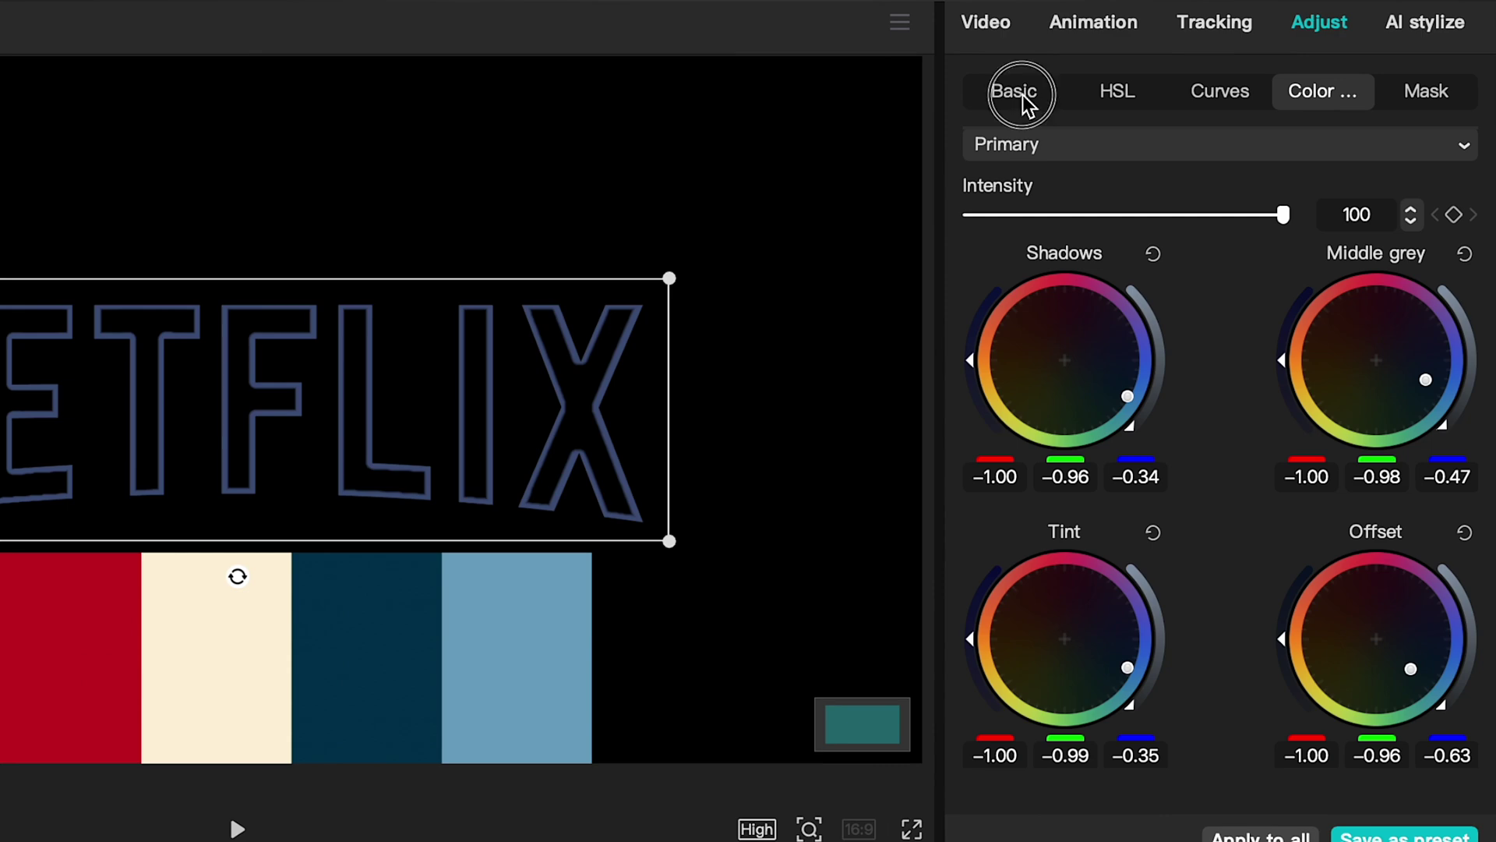
- Set the logo's Exposure, Highlight, Shadow and Whites to -50, Contrast to 0, Blacks to 21 and Brilliance to 19
click(1023, 100)
scroll(1130, 507, down, 5)
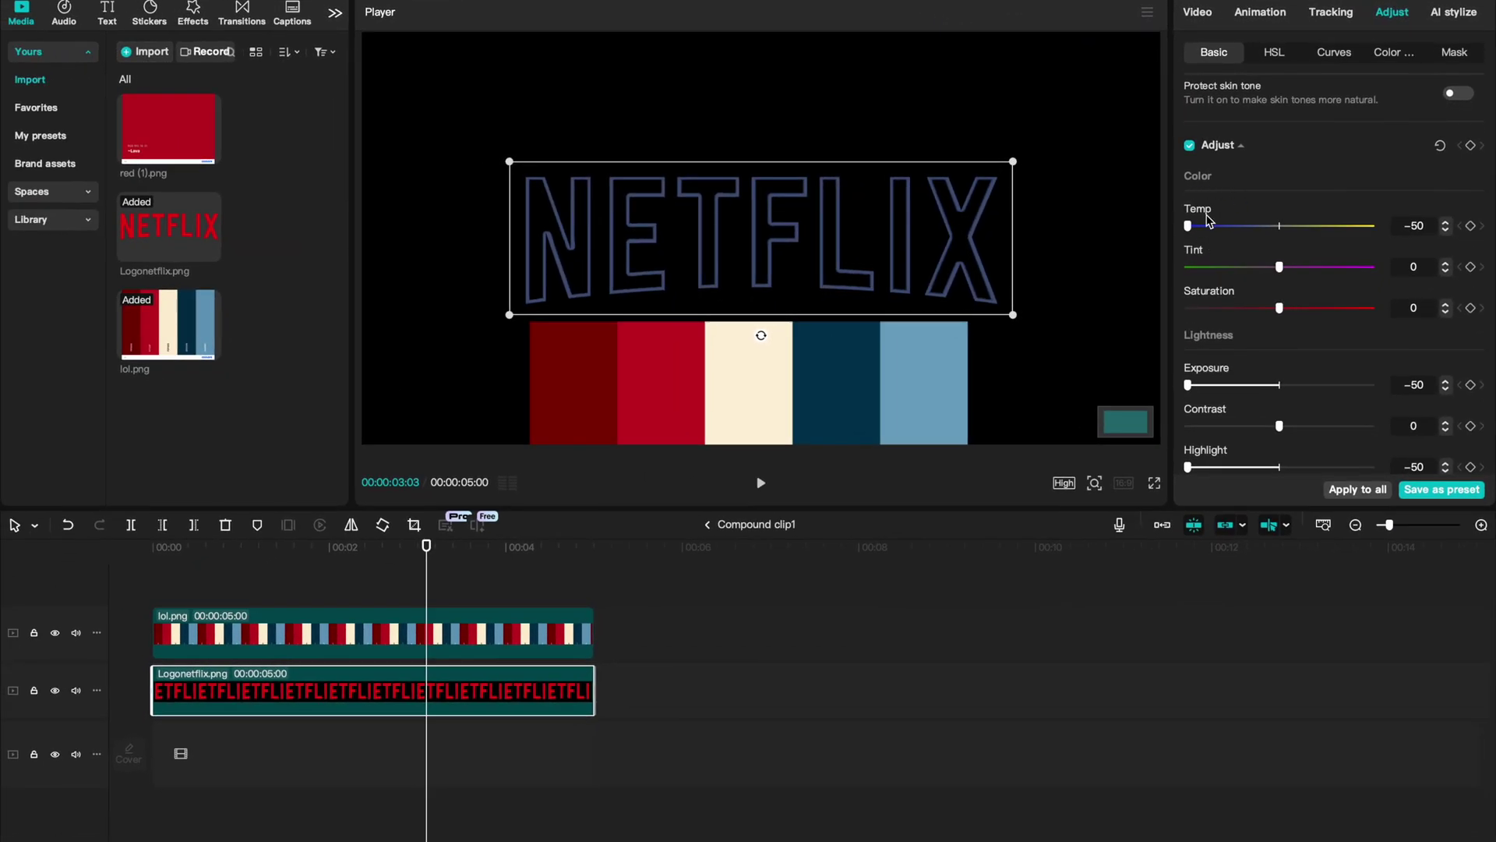
scroll(1272, 353, down, 4)
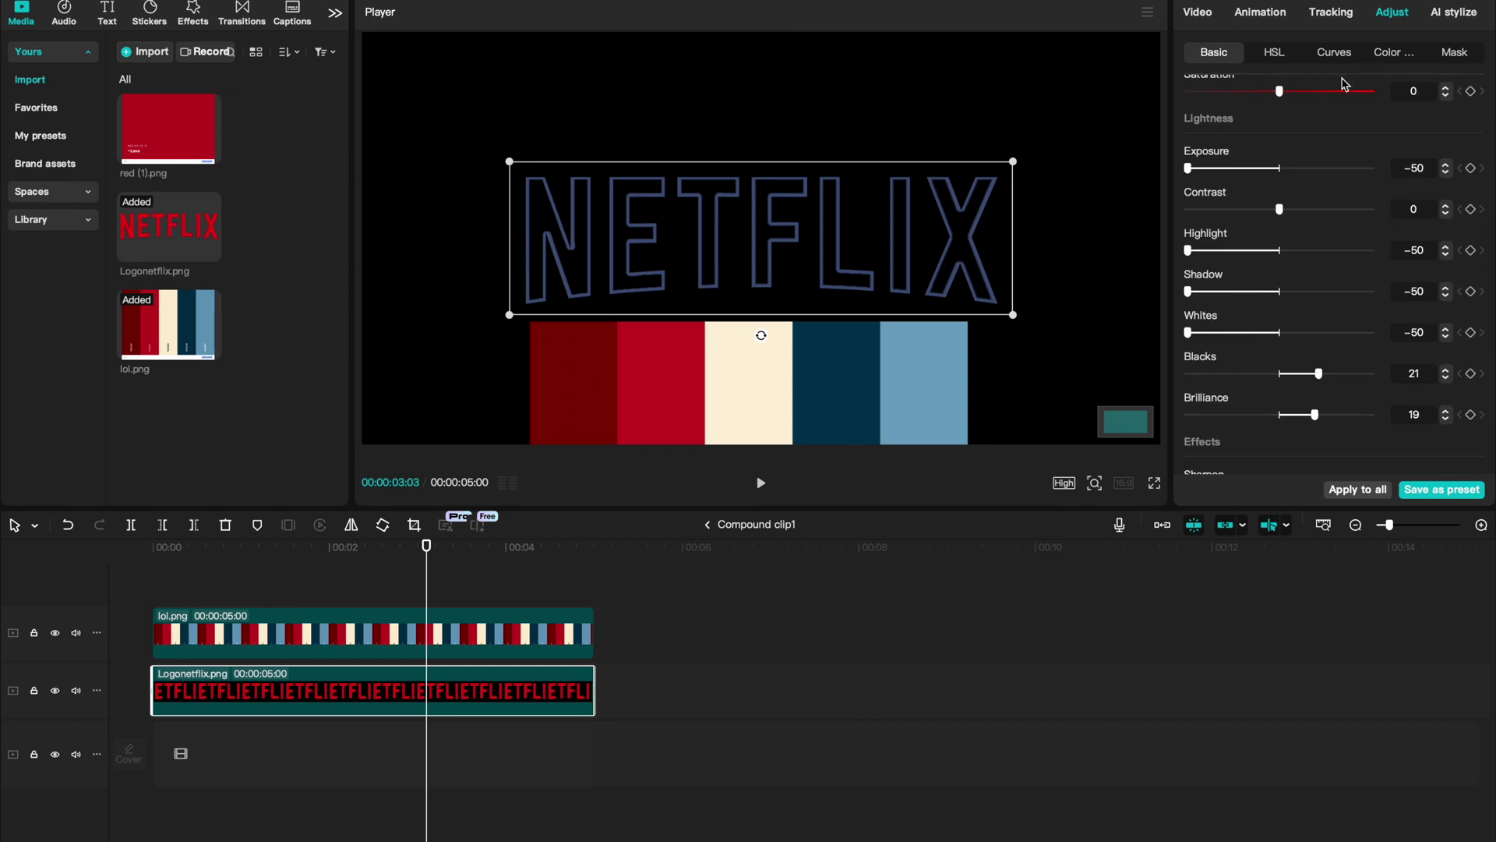
- Review the logo's Shadows, Middle grey, Tint and Offset colour wheel values alongside its basic adjustments
click(1399, 53)
scroll(1336, 364, down, 1)
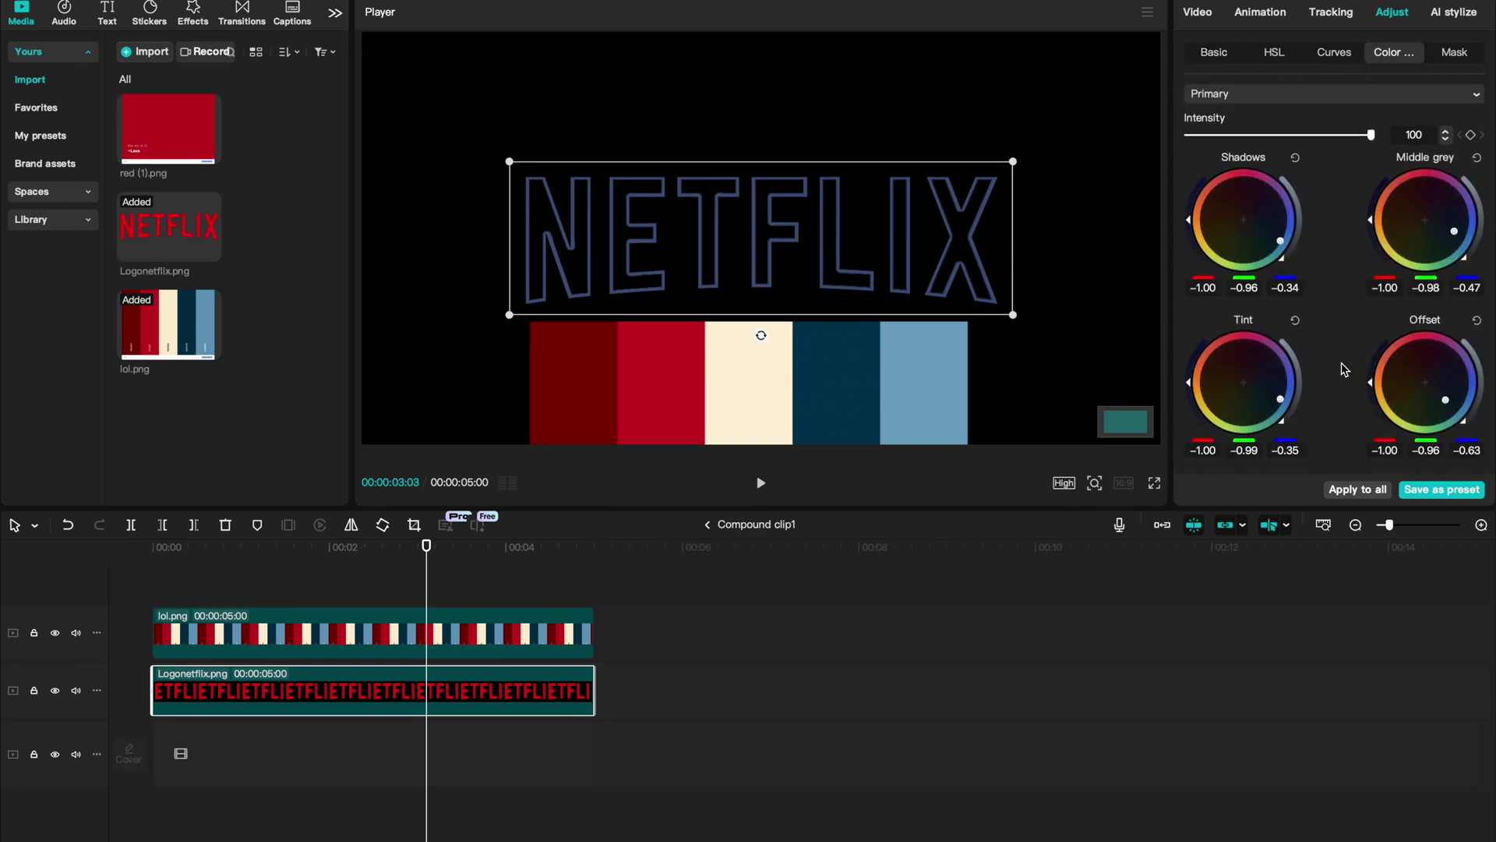
scroll(1344, 369, up, 1)
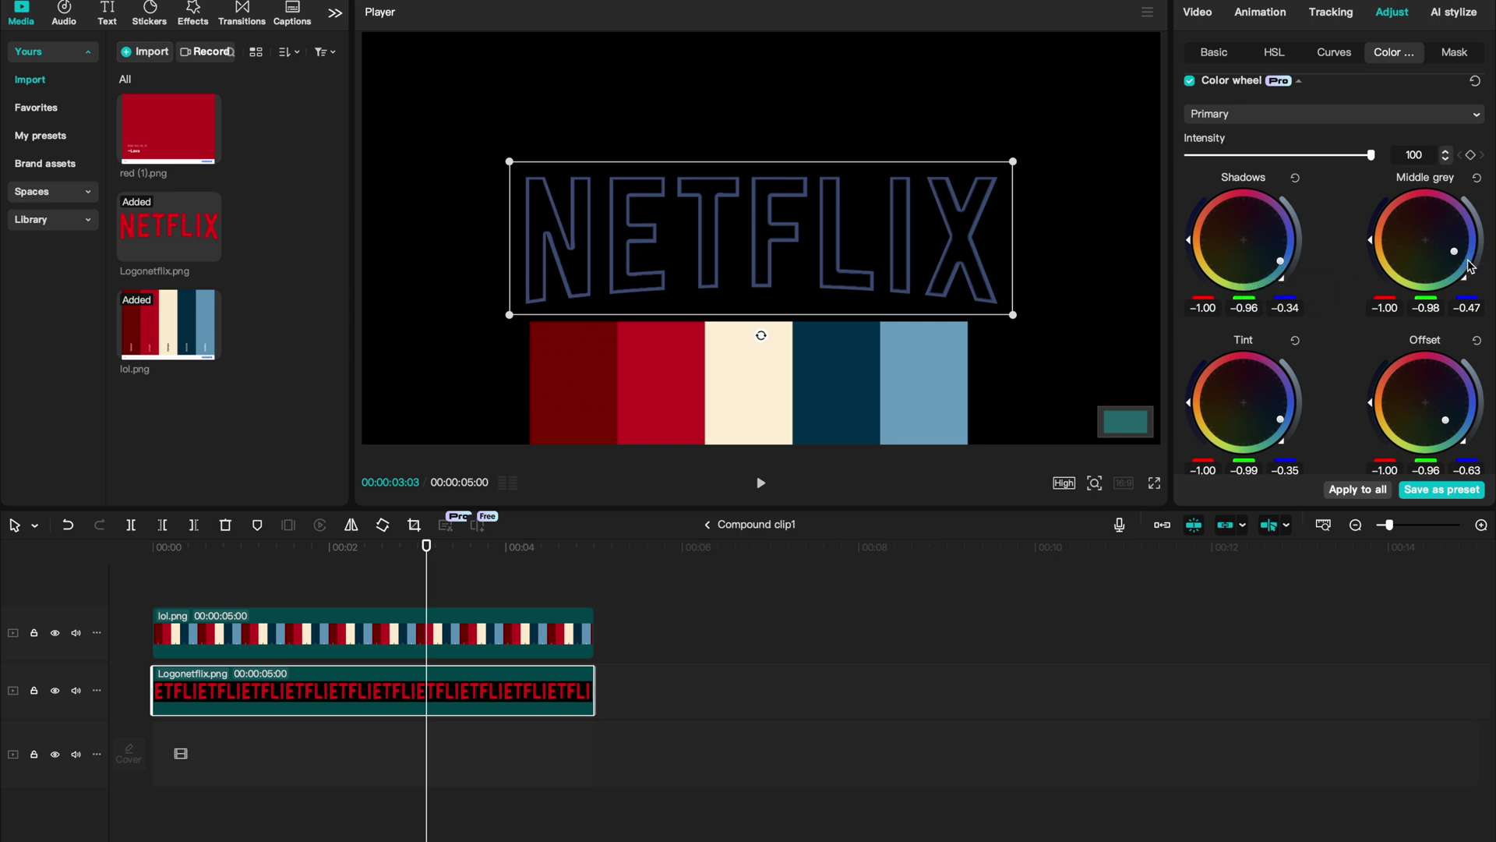
scroll(1360, 287, down, 1)
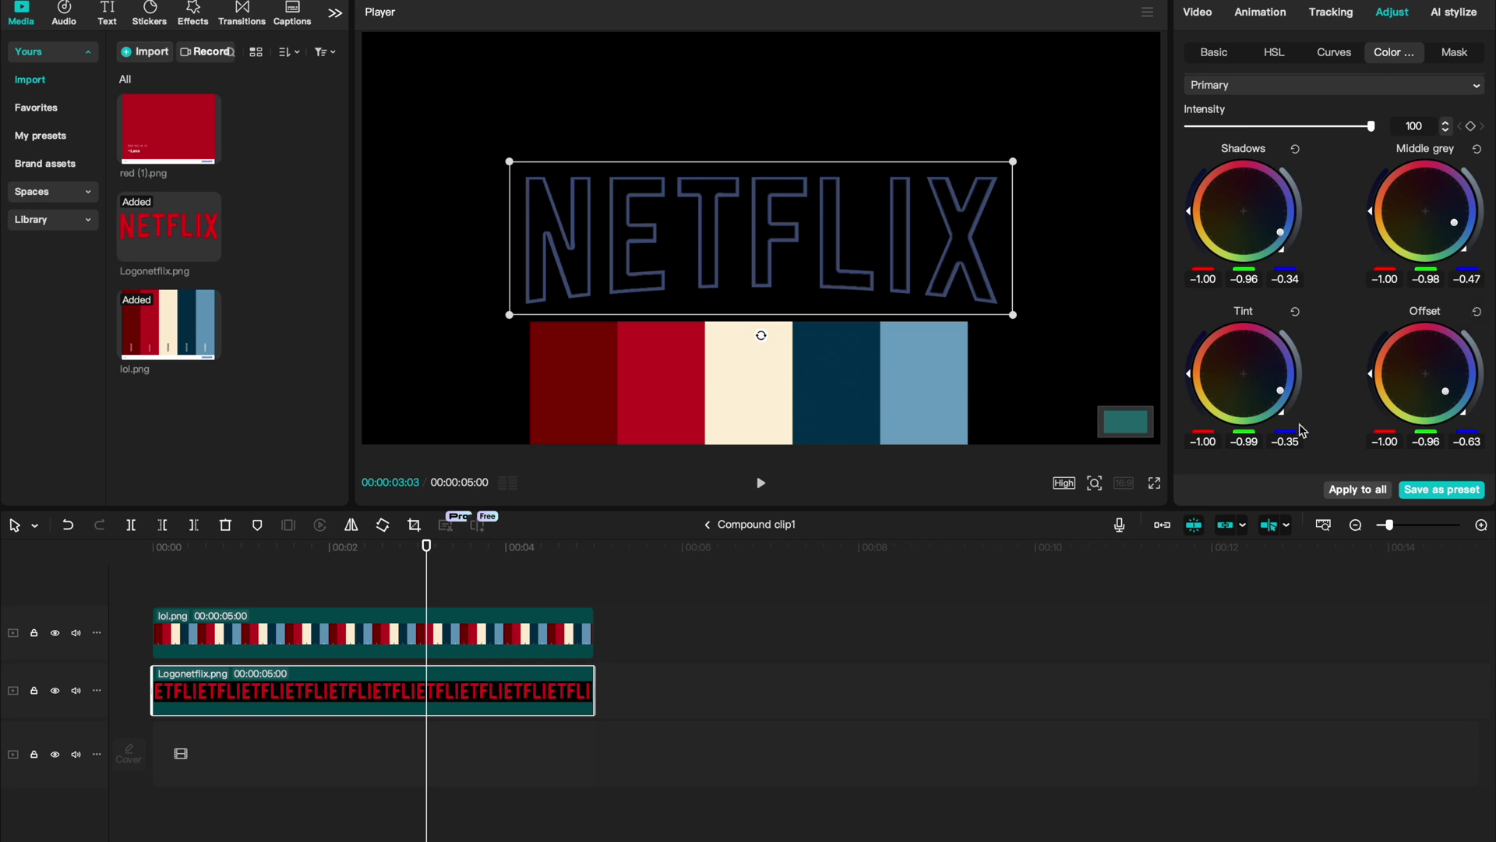
click(1218, 55)
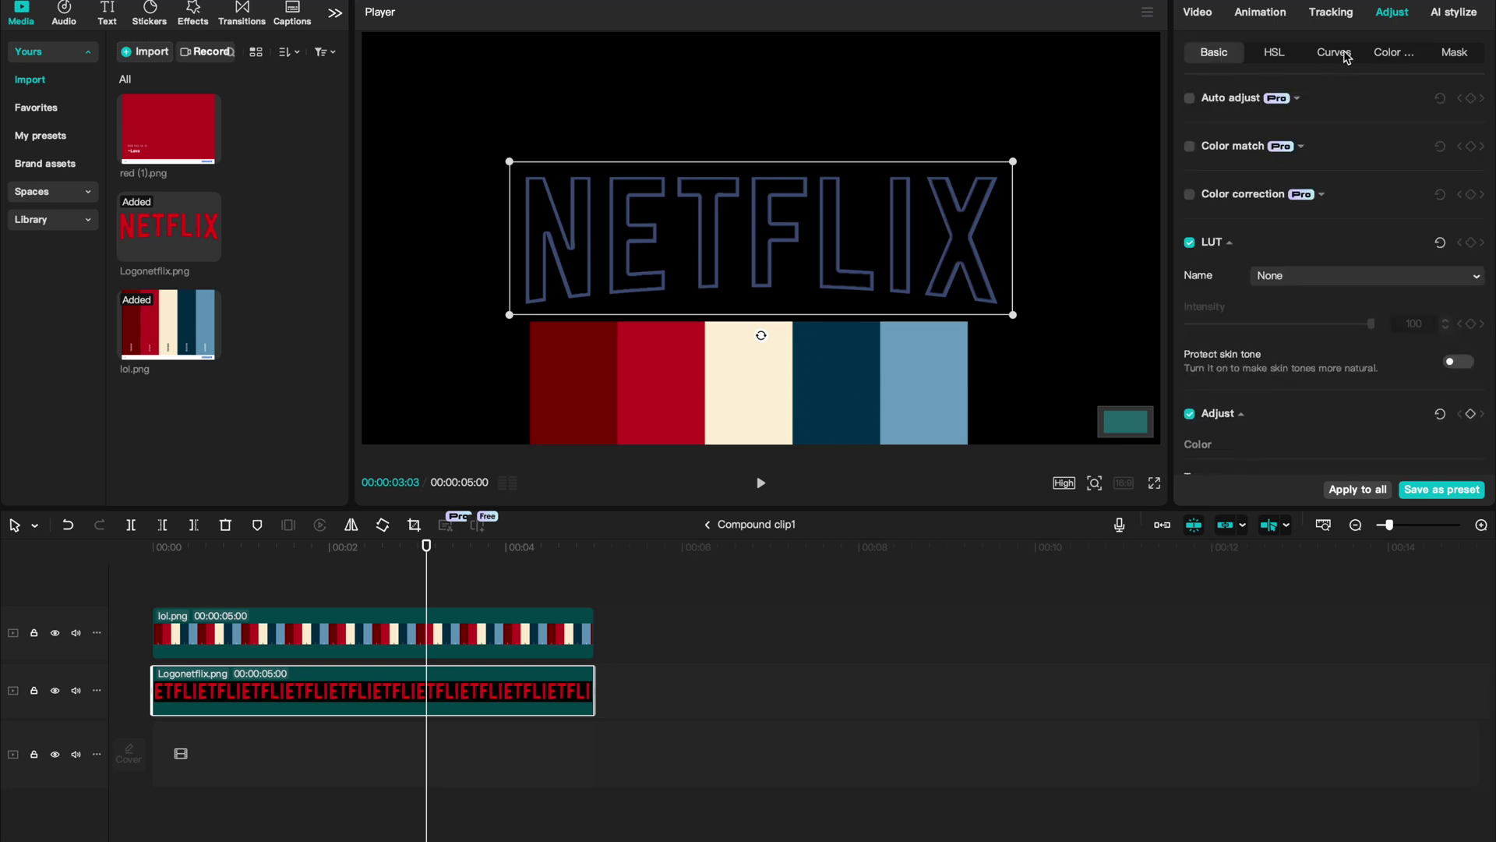
click(1391, 56)
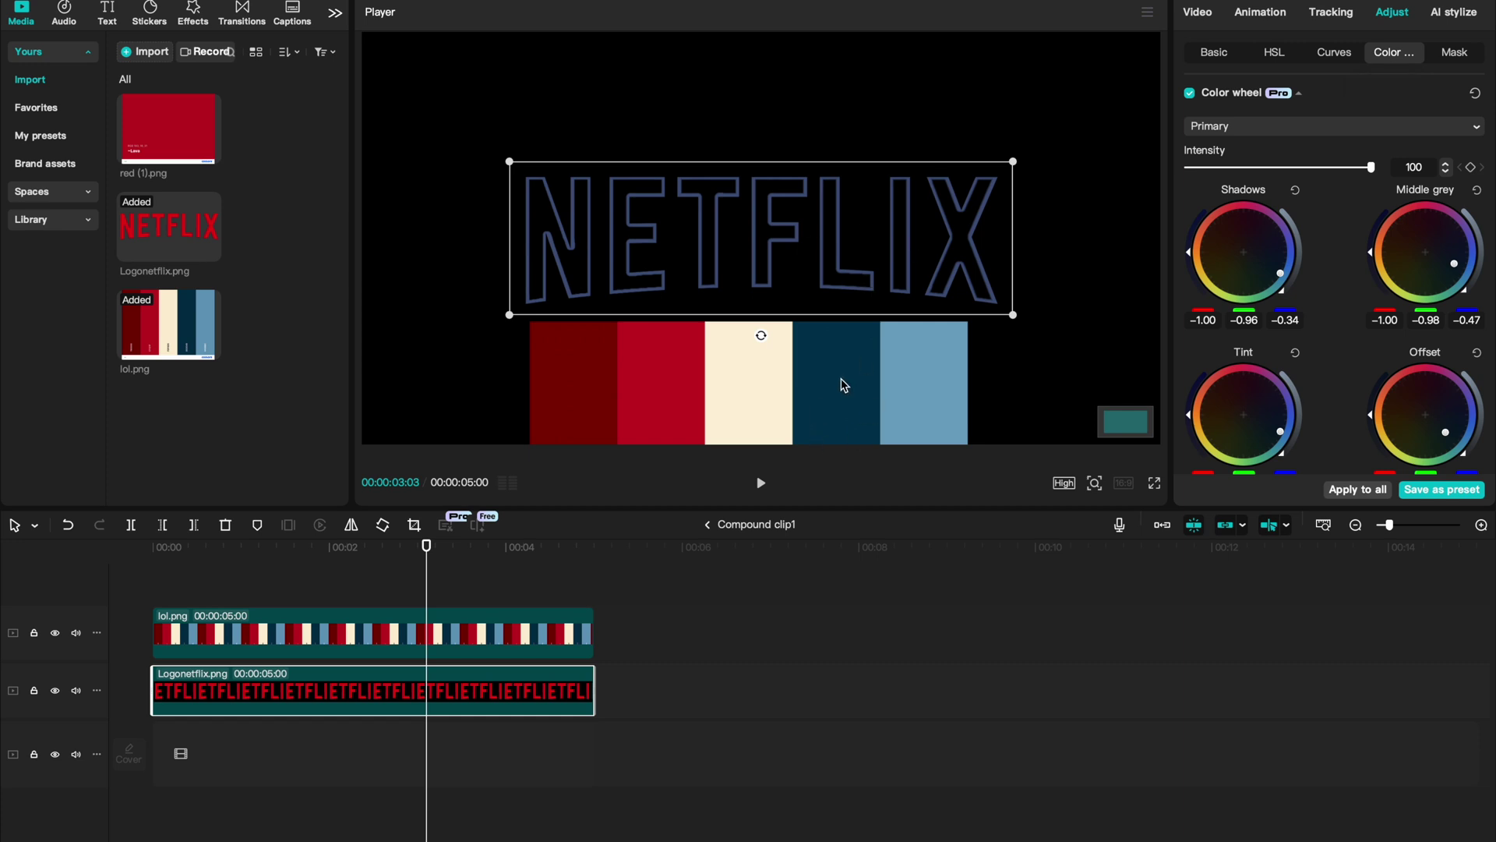
- Delete the lol.png palette from Compound clip1 and return to the main timeline
click(421, 649)
key(Delete)
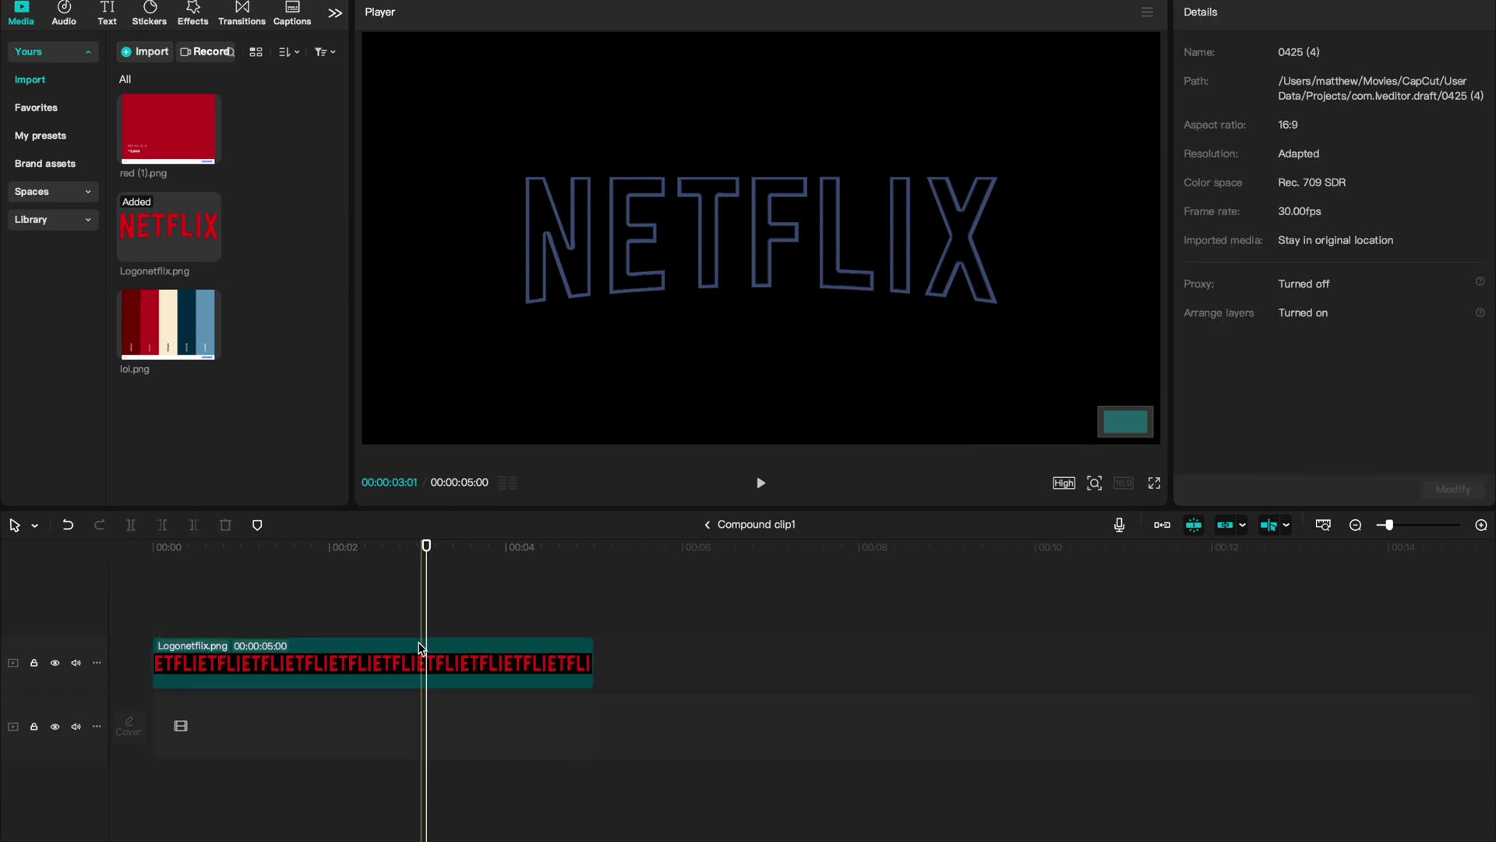
click(709, 525)
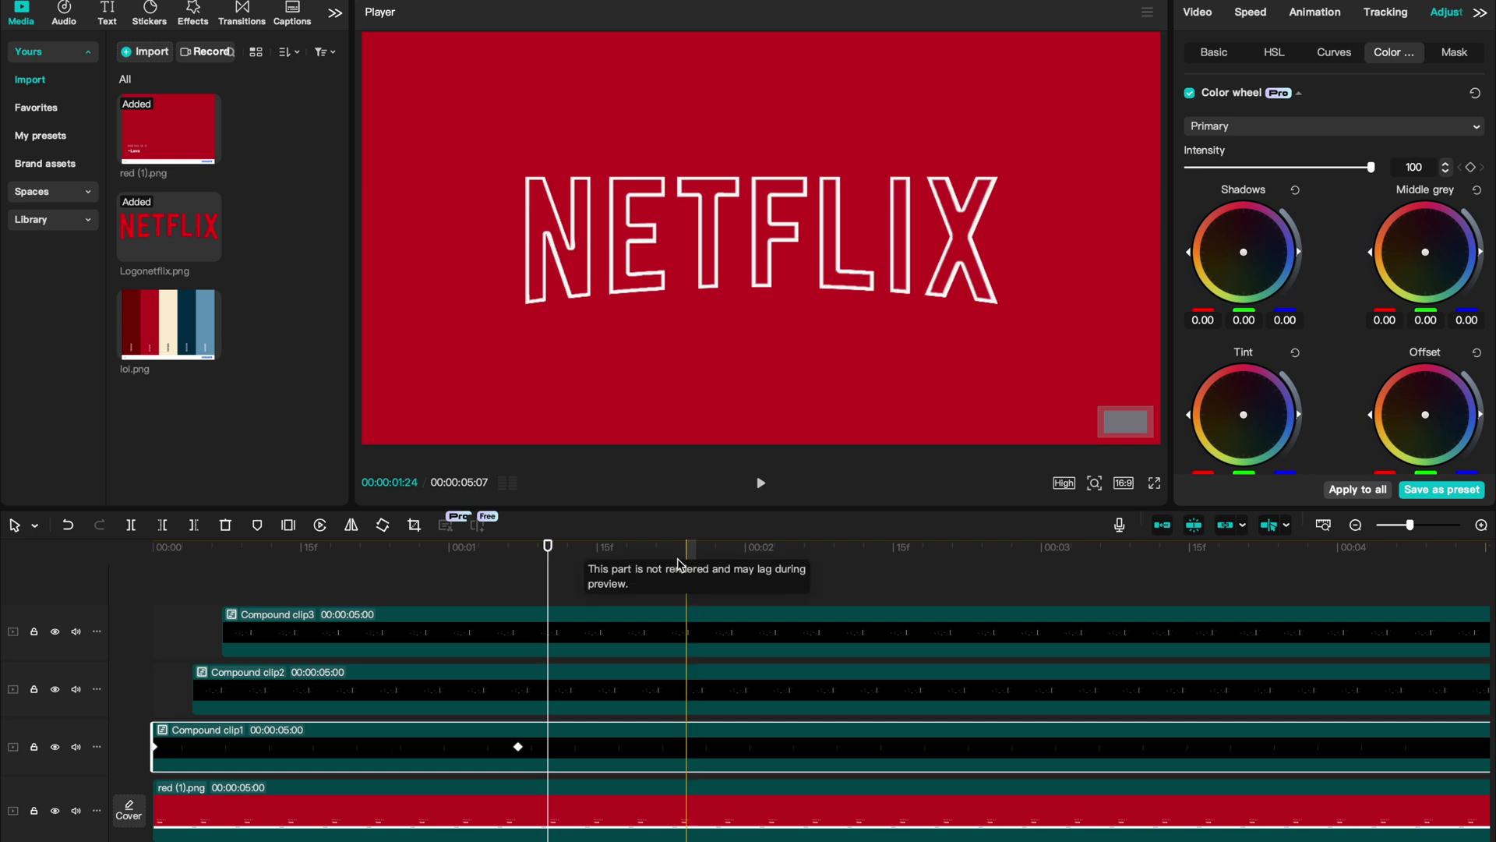
- Inside Compound clip2, add the lol.png palette and place it scaled down directly below the logo
double_click(537, 710)
click(964, 249)
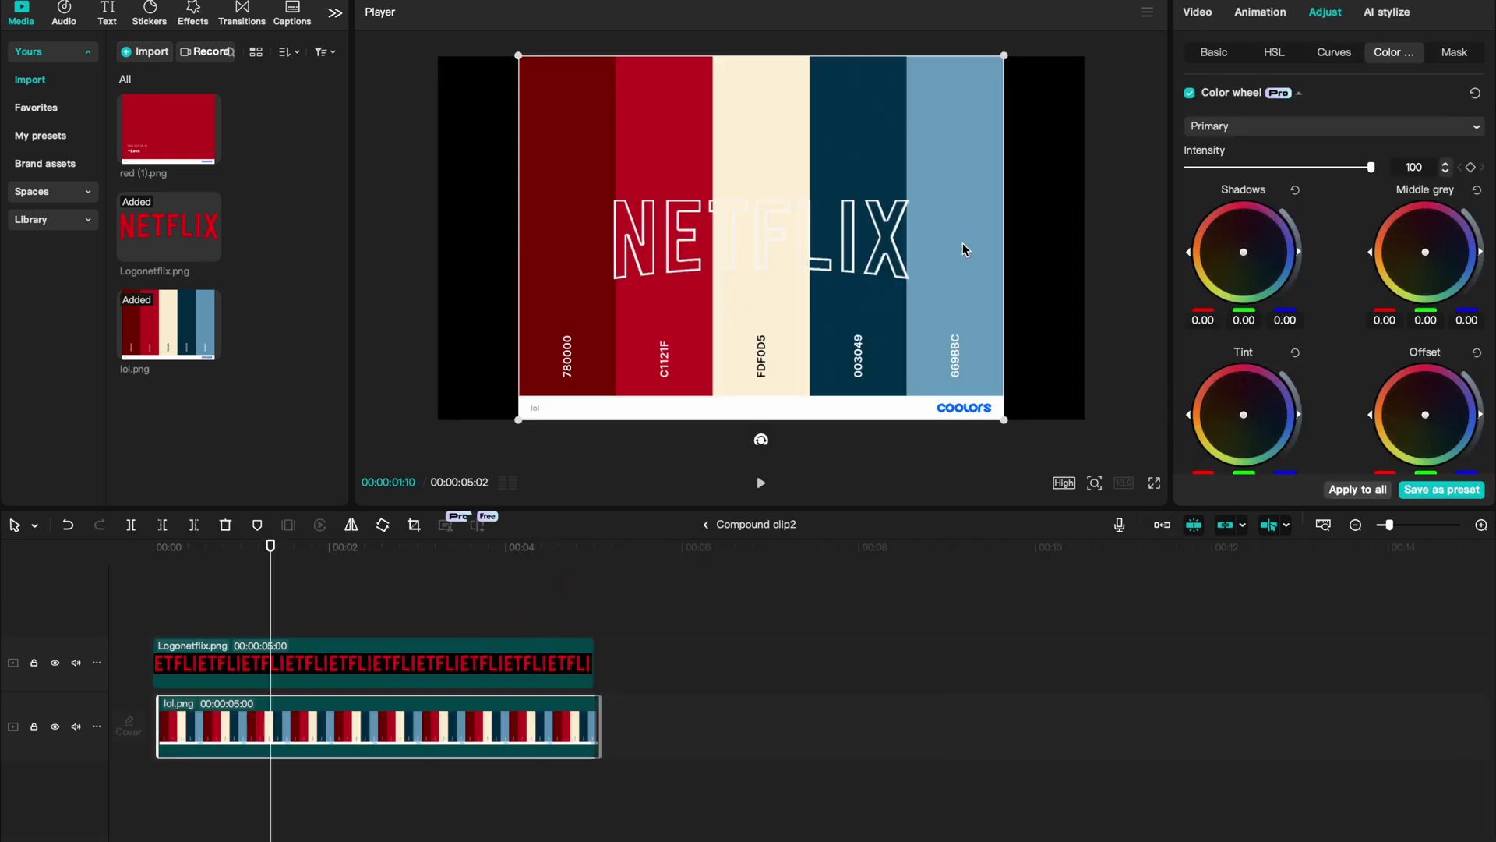
drag(1007, 421, 876, 300)
drag(854, 230, 852, 397)
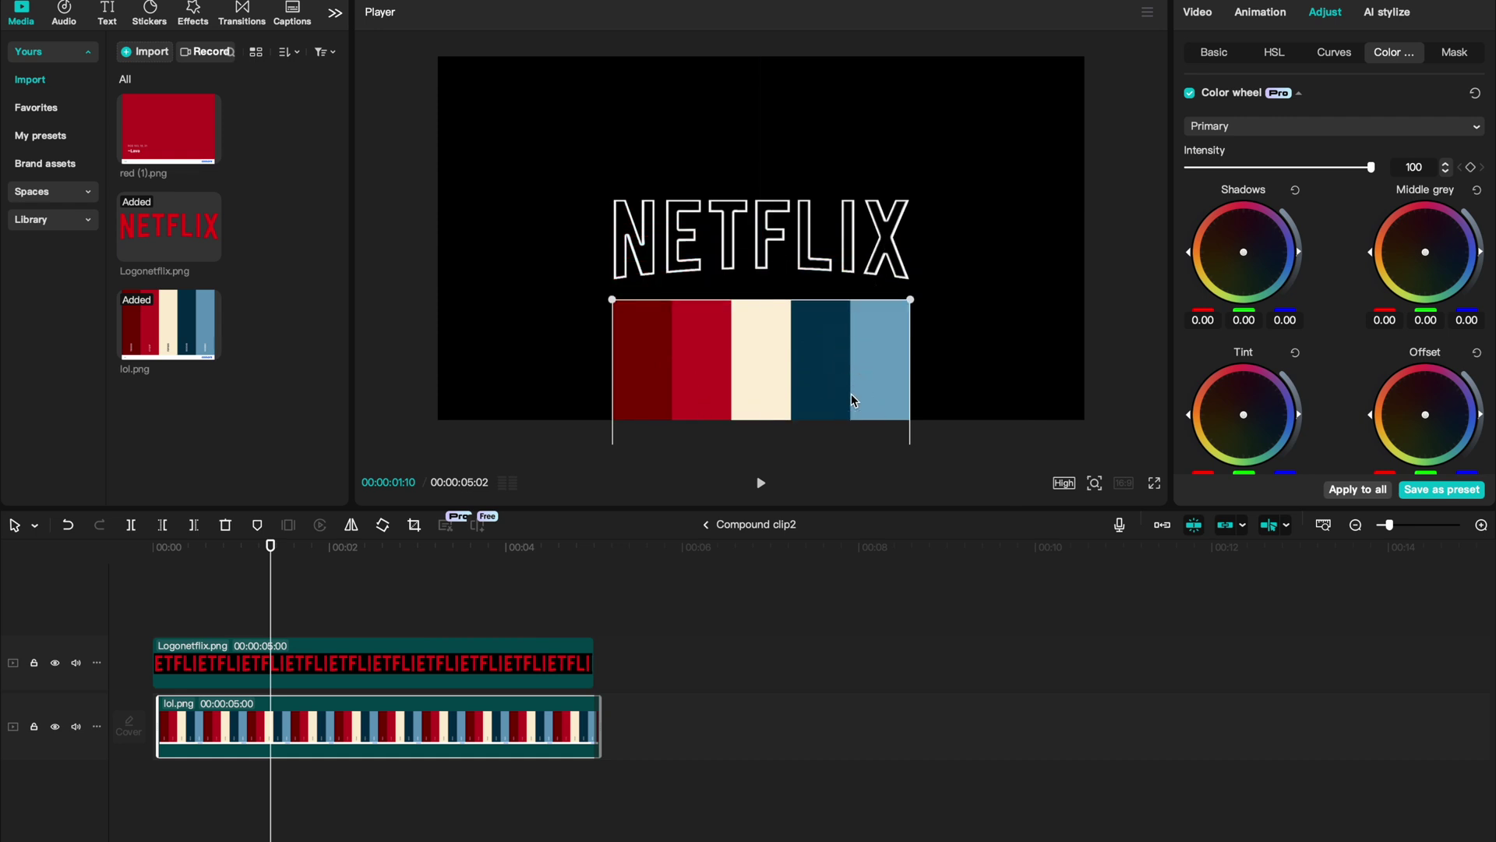
key(super+equal)
click(555, 559)
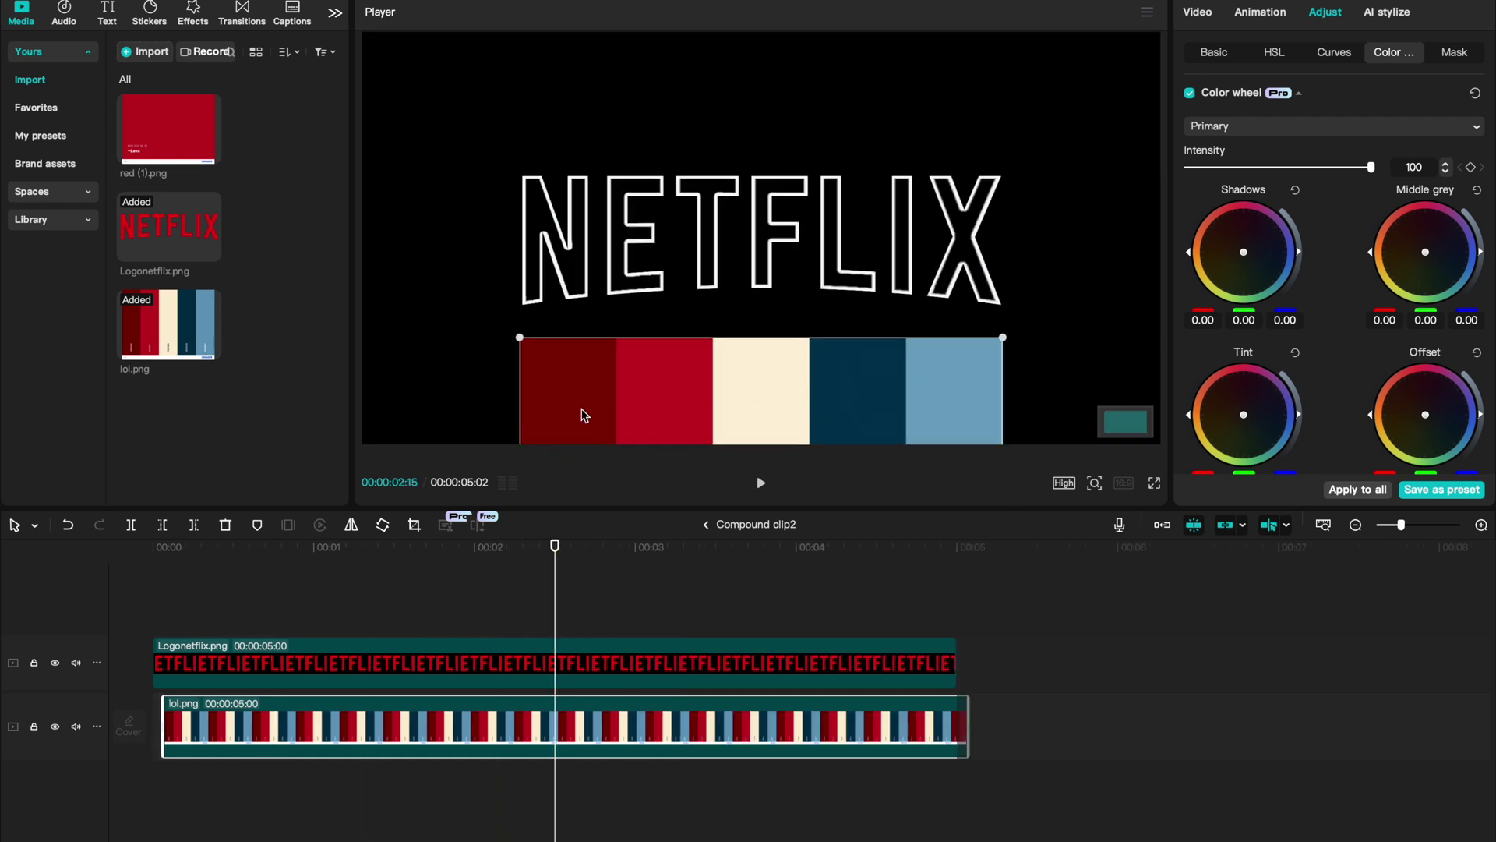
- Set the Compound clip2 logo's colour temperature to 50 and its saturation to 0
click(558, 660)
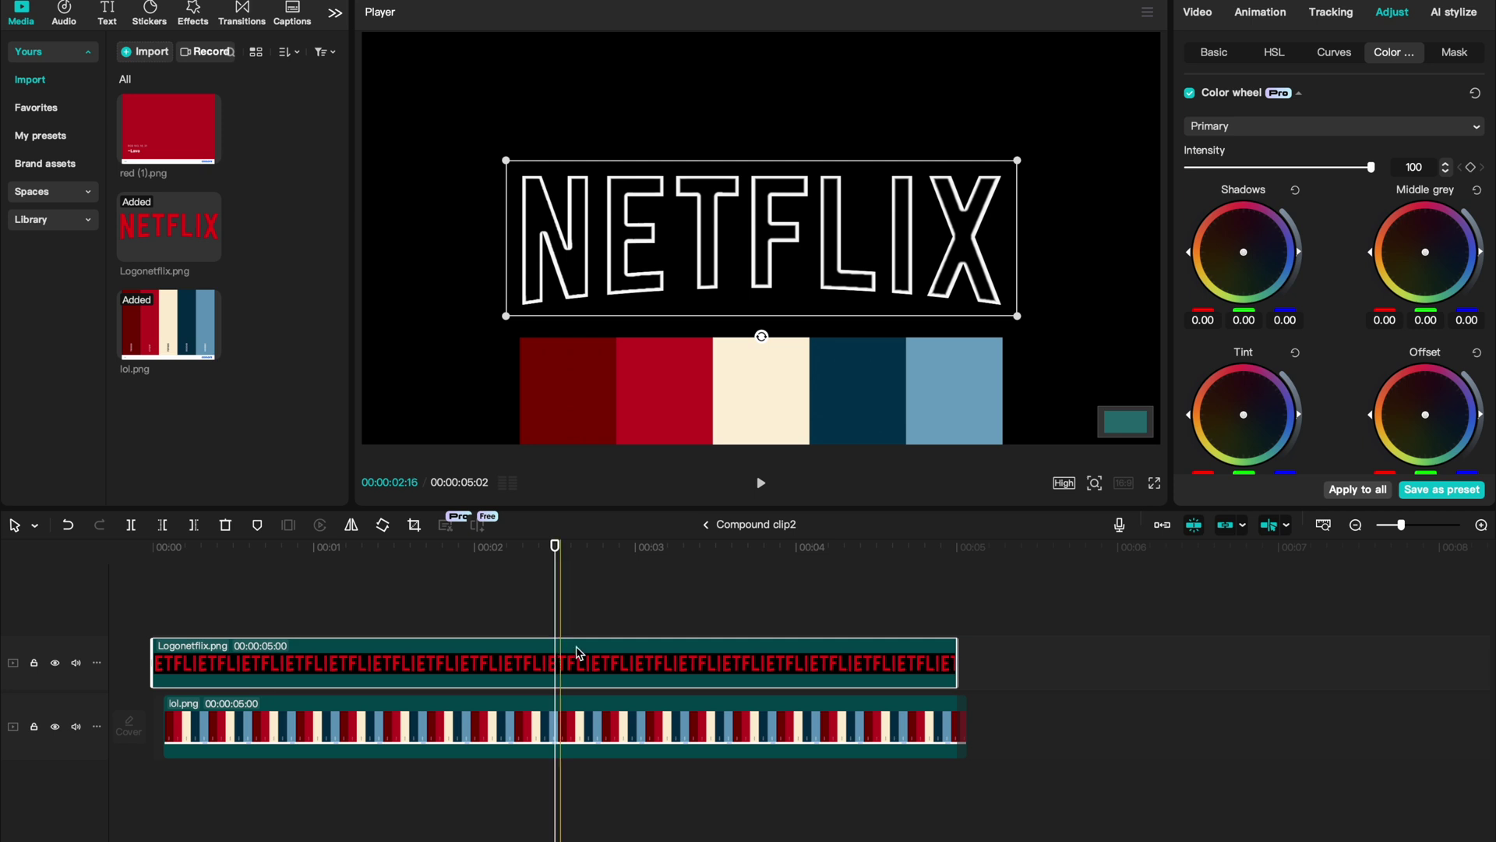
click(1243, 52)
scroll(1307, 307, down, 5)
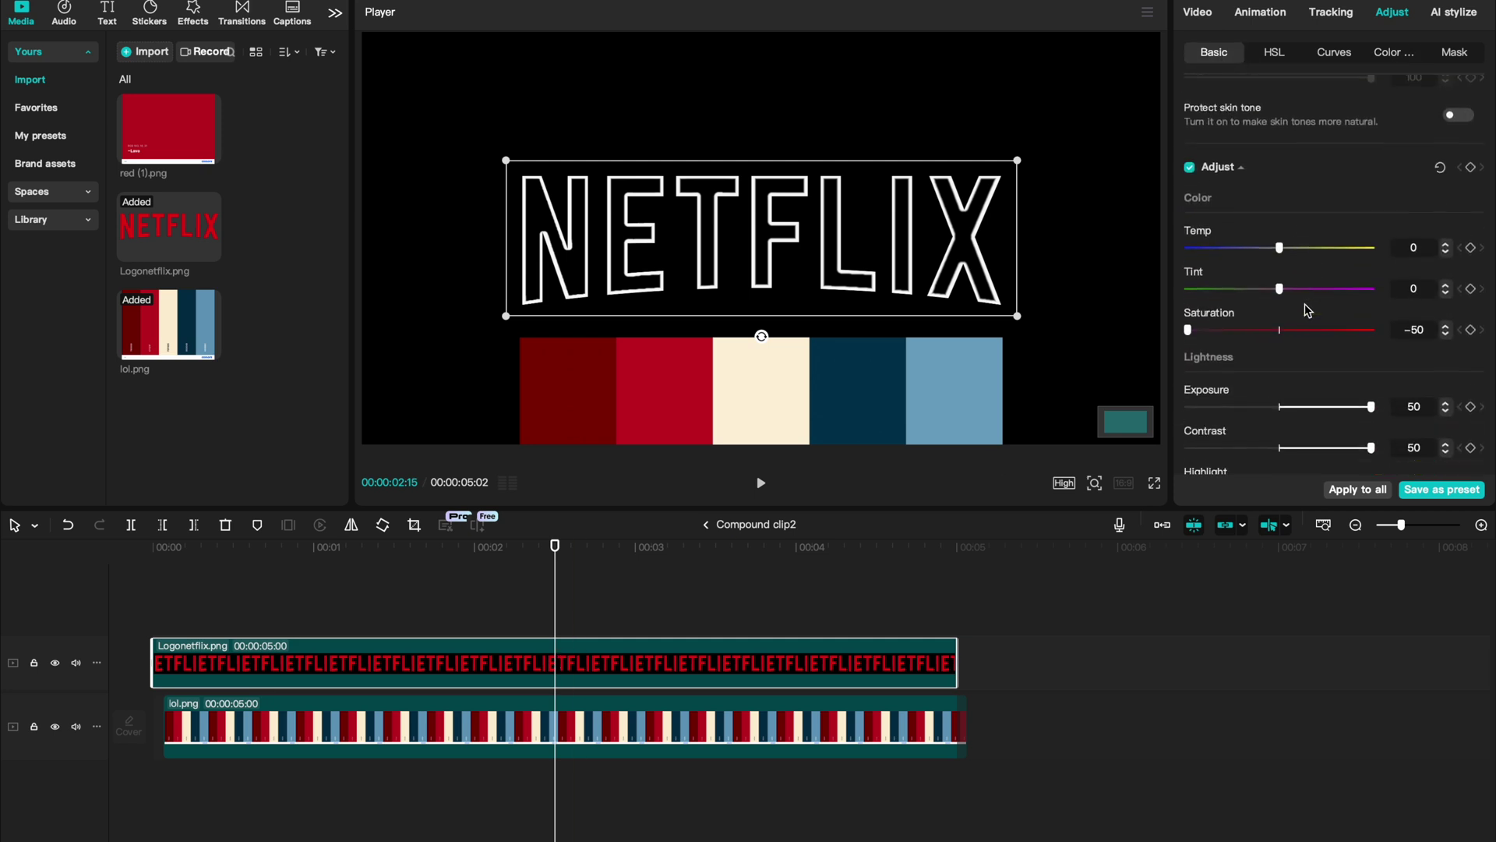
drag(1282, 249, 1486, 257)
drag(1188, 331, 1279, 335)
scroll(1279, 340, down, 3)
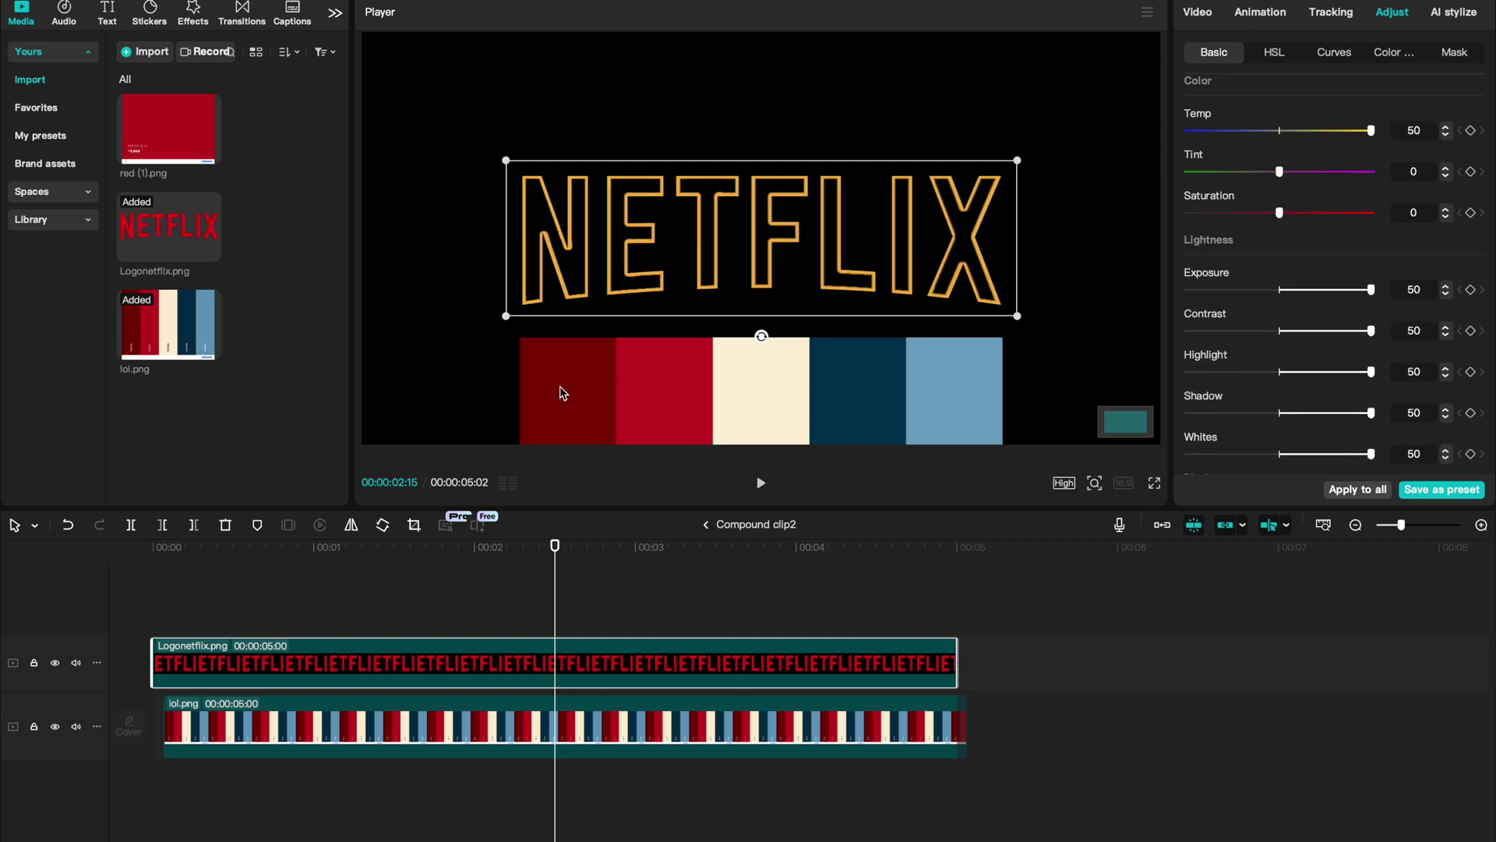
- Darken the Compound clip2 logo with Exposure, Highlight, Shadow and Whites at -50, Contrast at 0 and reduced Blacks
drag(1242, 287, 1177, 288)
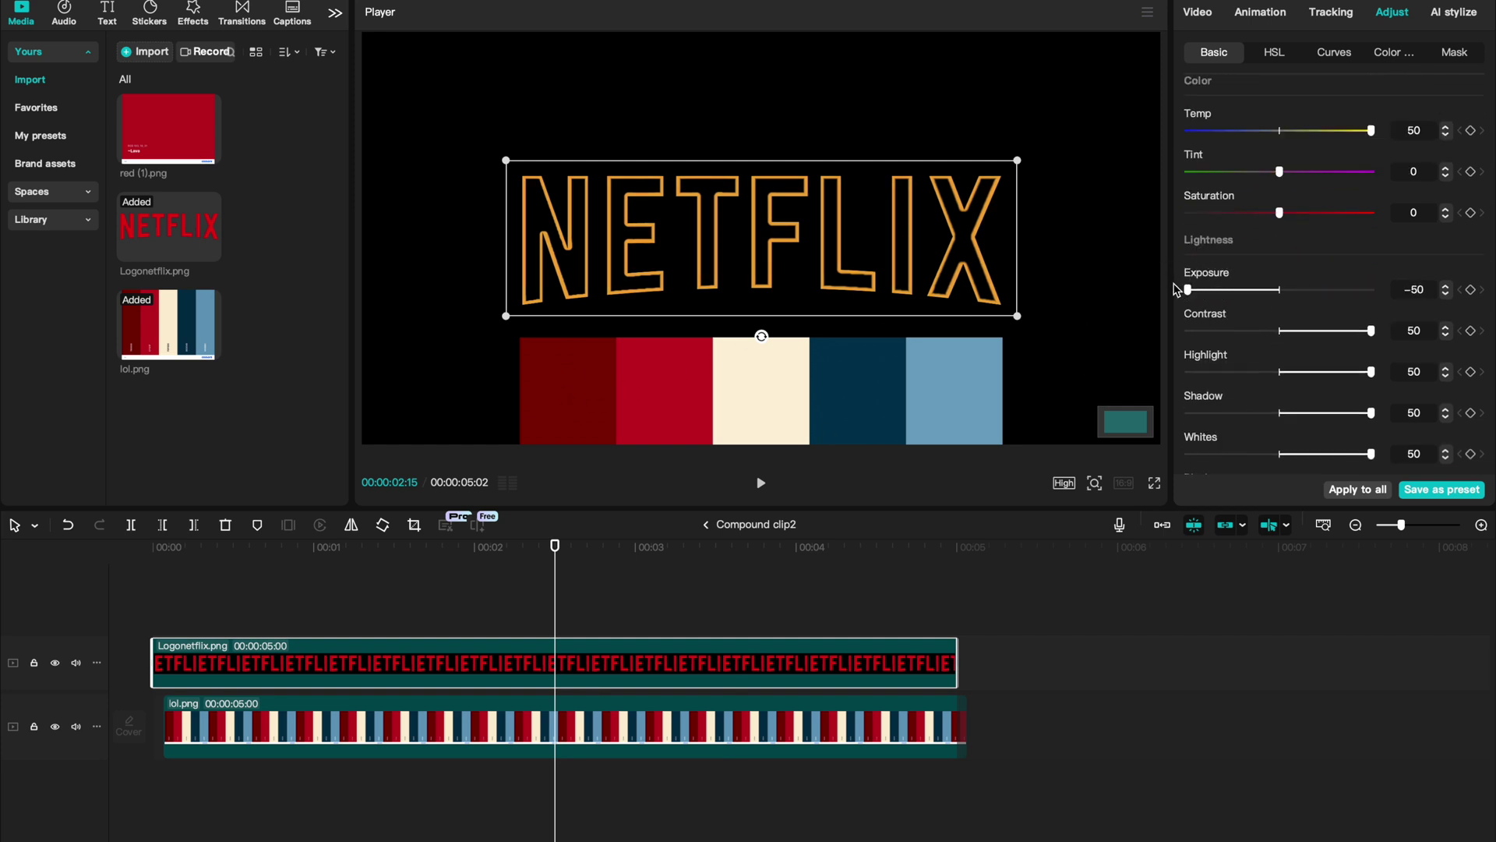
click(1279, 331)
scroll(1283, 334, down, 2)
drag(1370, 295, 1204, 296)
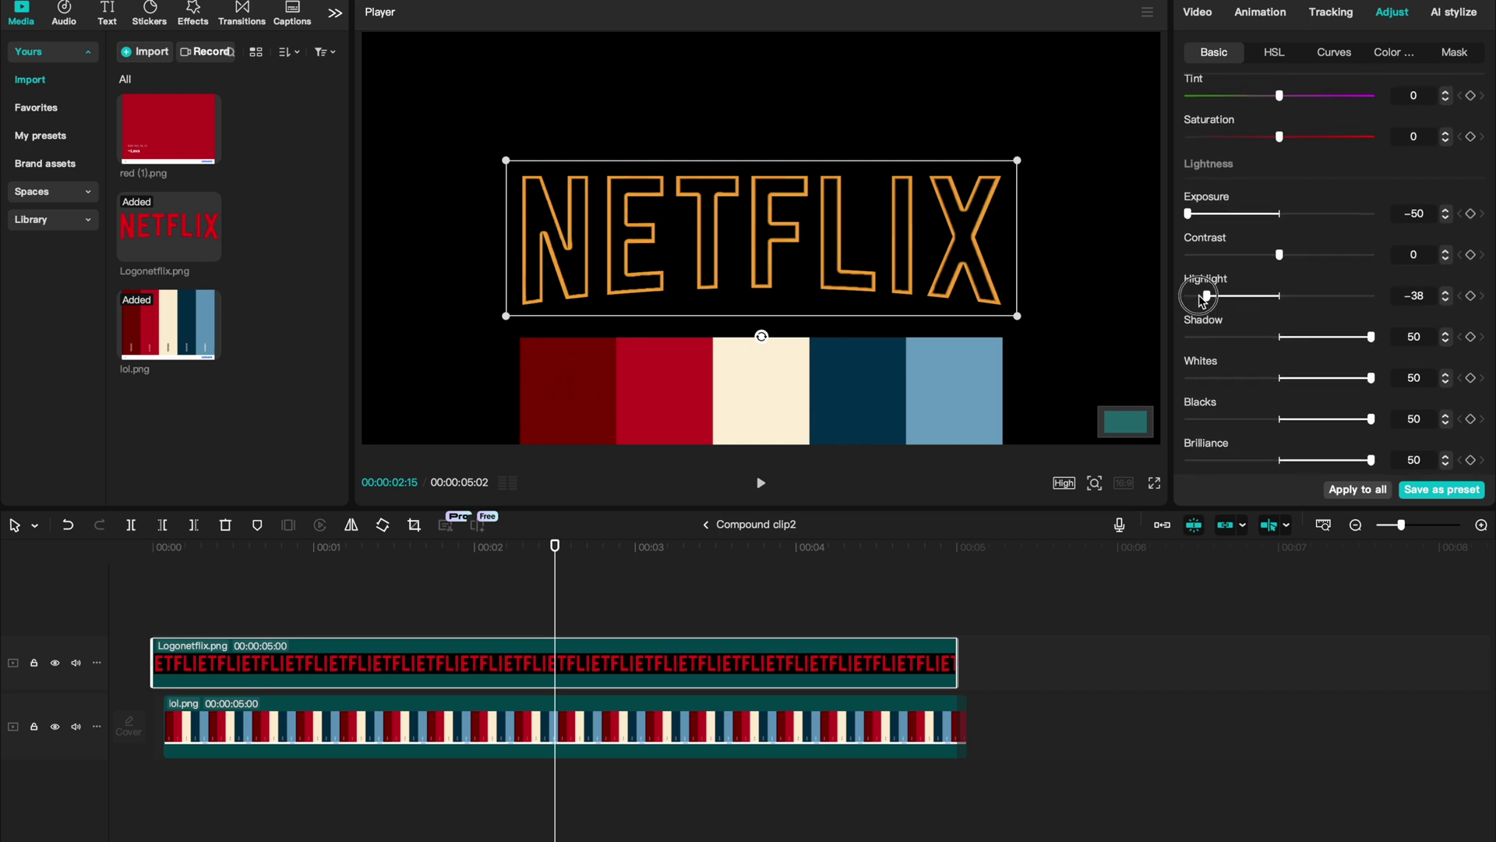
drag(1204, 299, 1188, 296)
scroll(1279, 335, down, 2)
drag(1371, 254, 1188, 254)
drag(1371, 295, 1188, 295)
drag(1371, 336, 1271, 336)
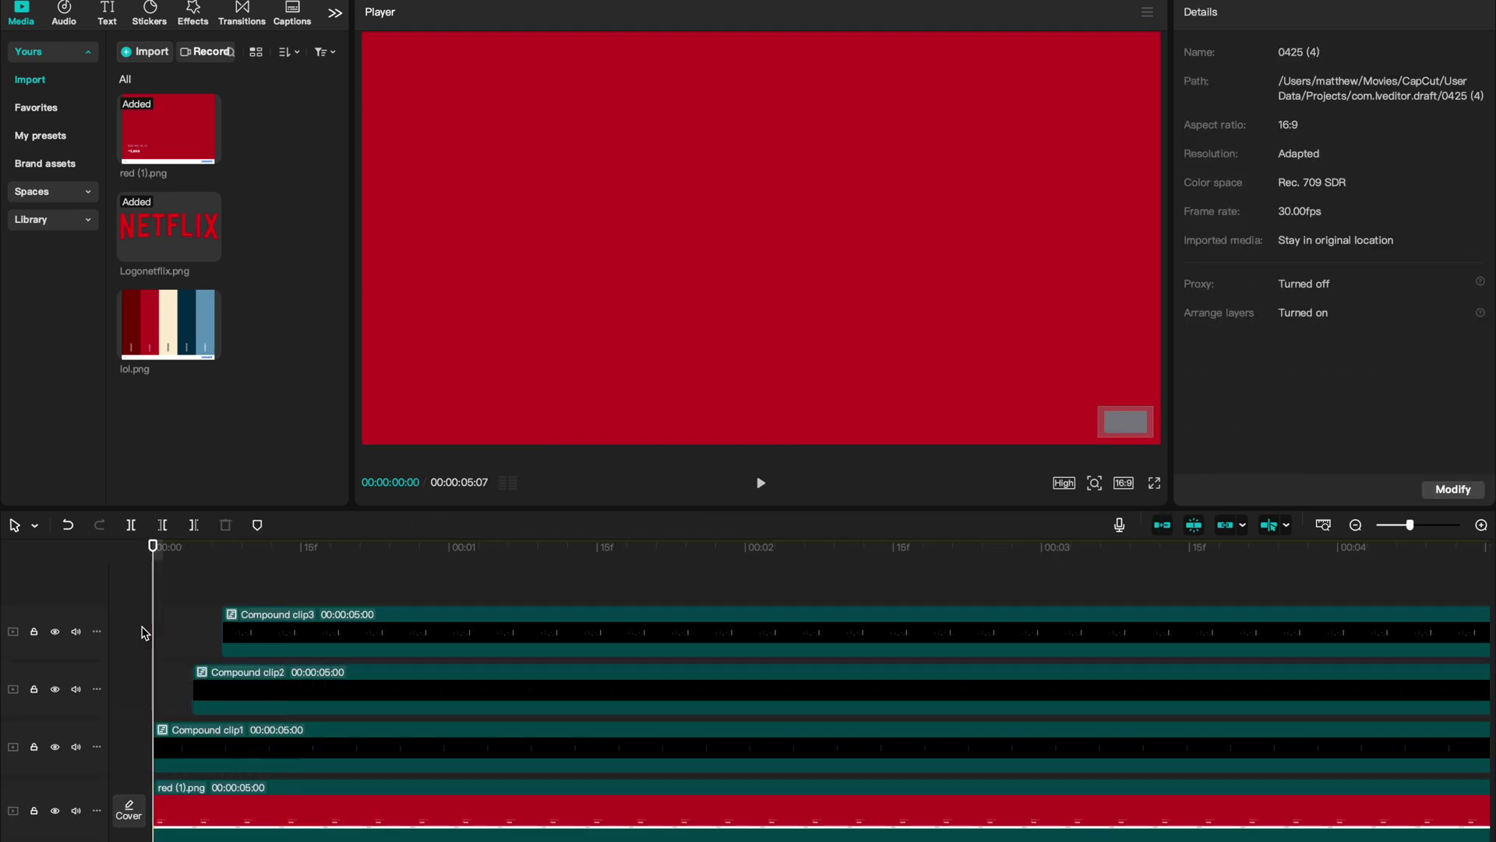
- Preview the staggered animation, and reduce the Blacks of the logo inside Compound clip1 to 10
key(space)
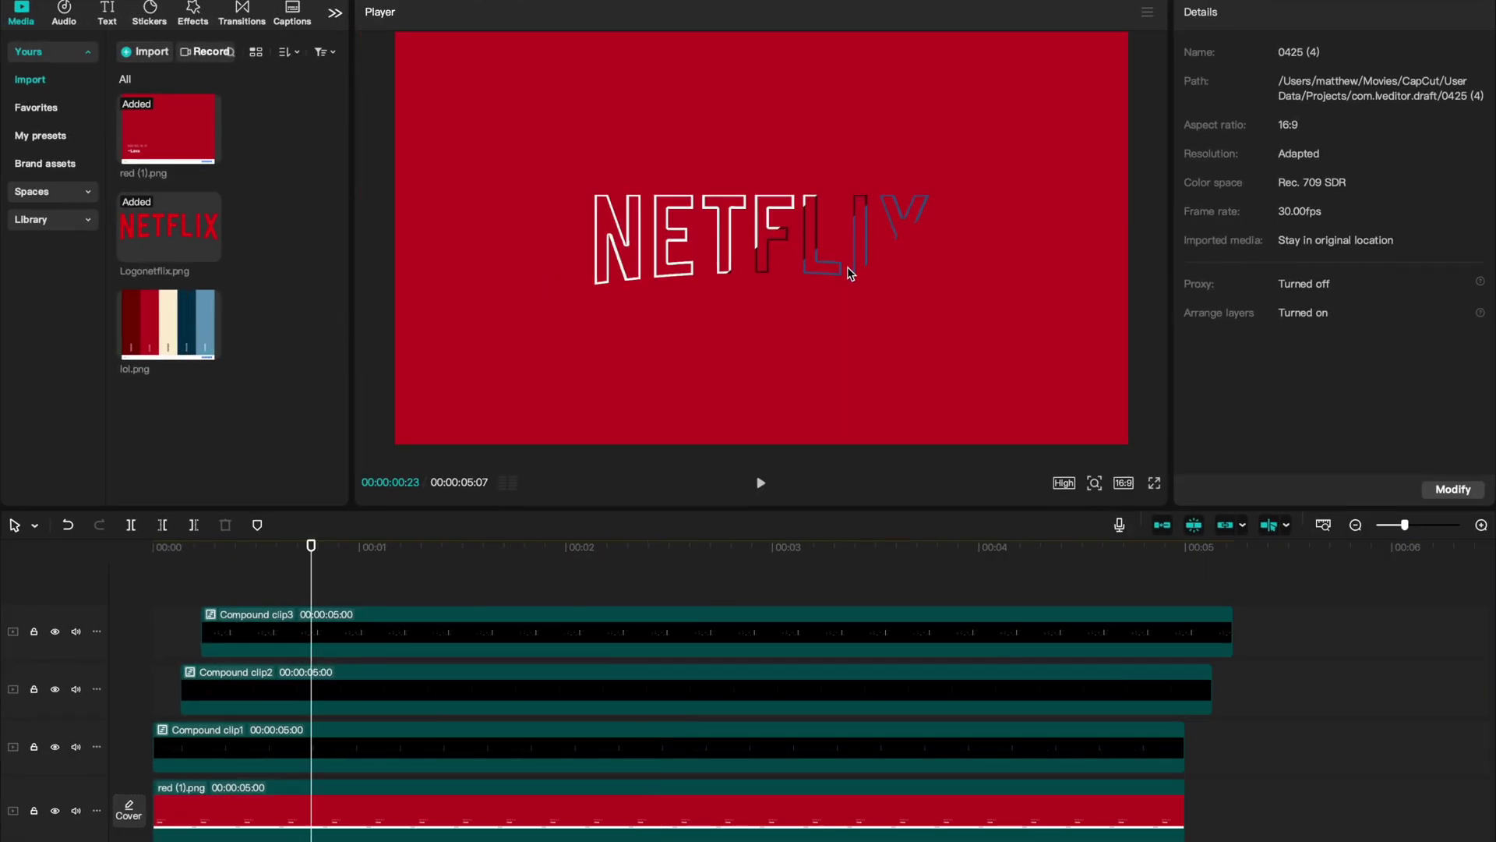
double_click(331, 737)
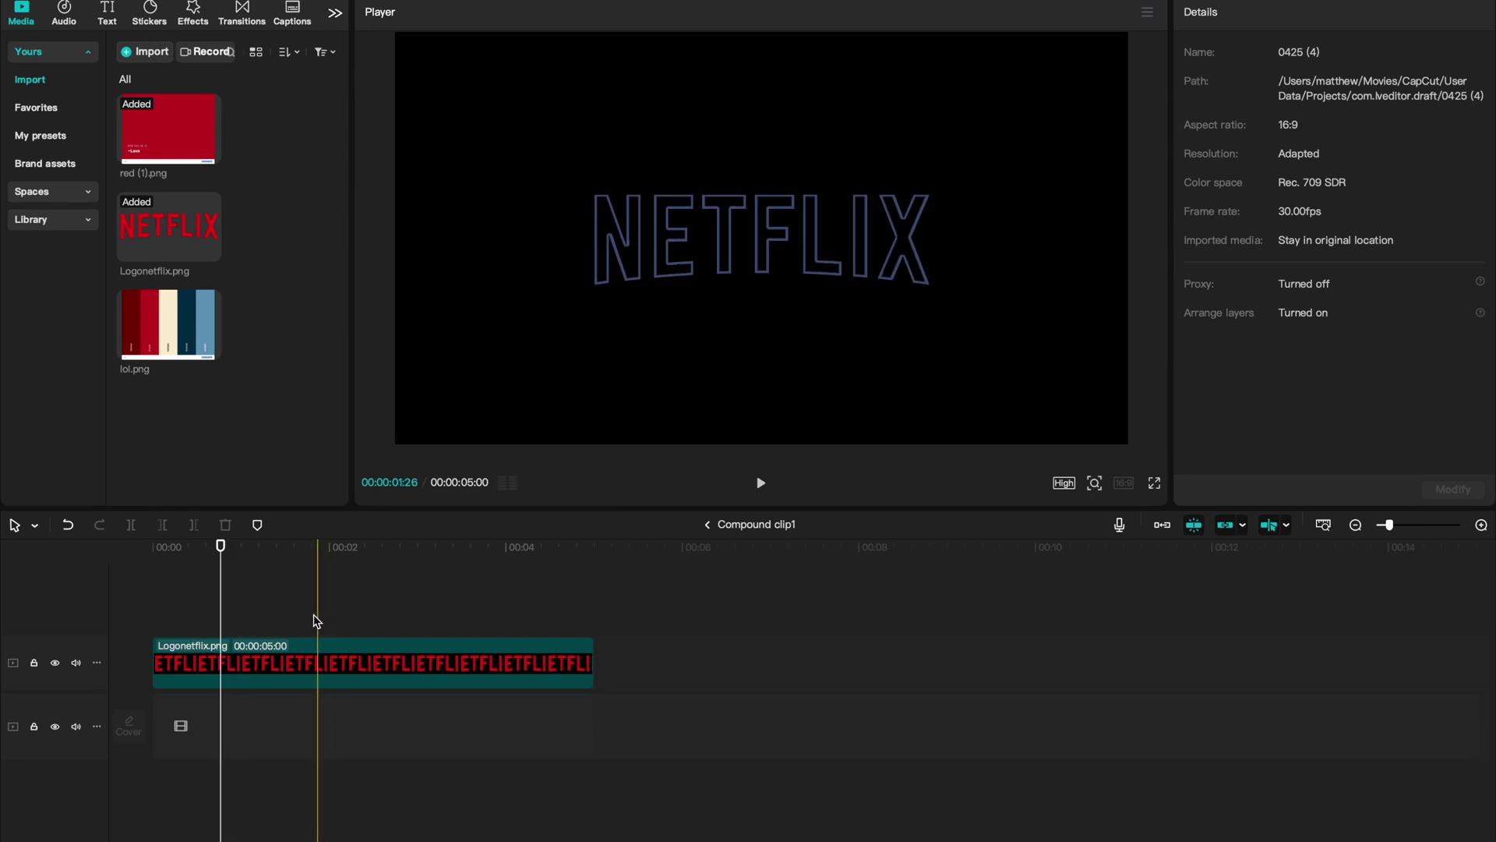
click(245, 681)
click(245, 680)
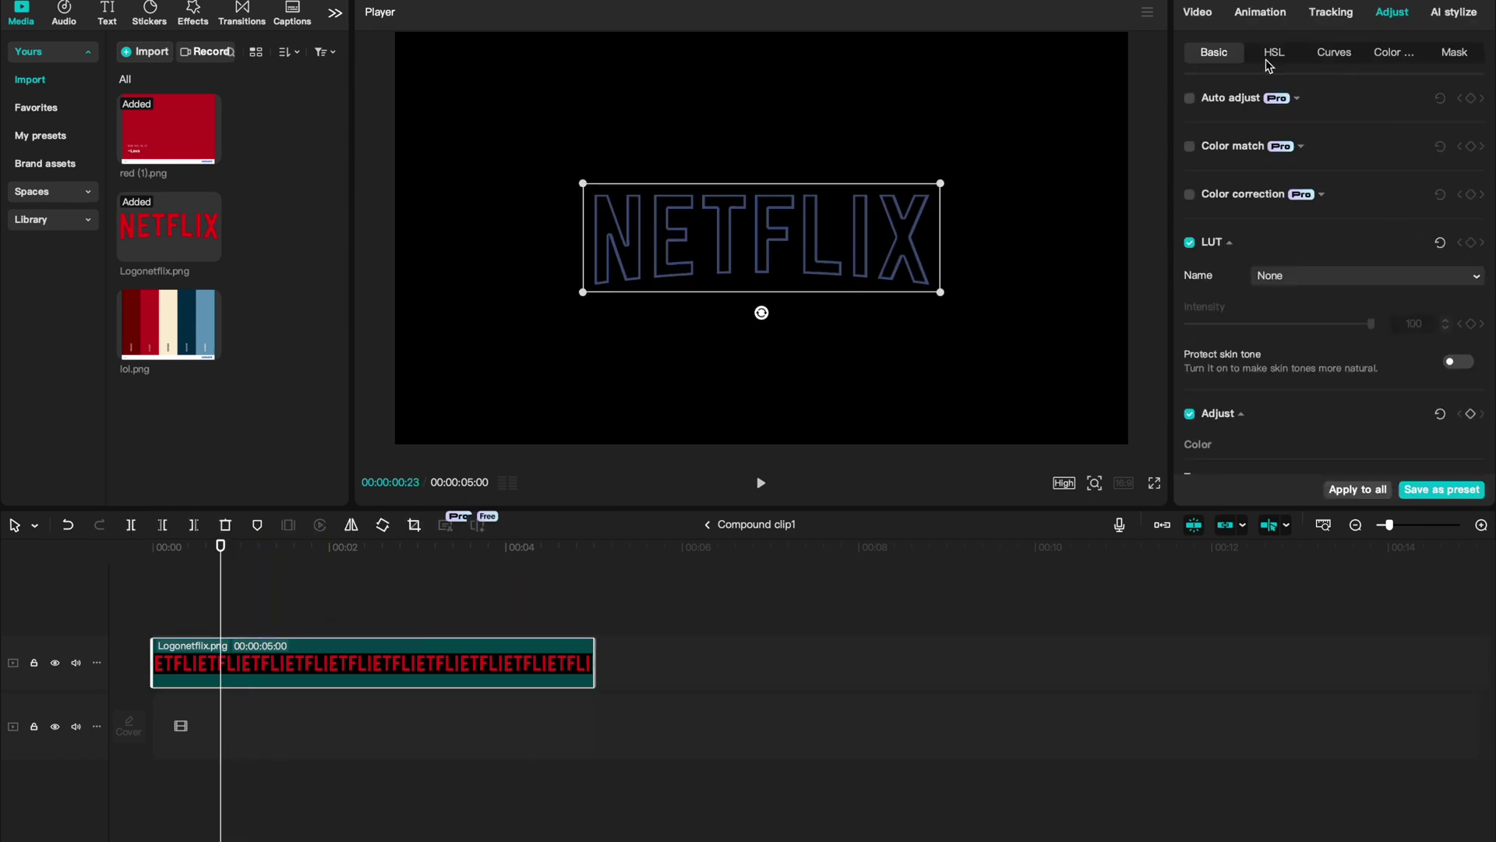
scroll(1359, 380, down, 10)
scroll(1354, 379, up, 4)
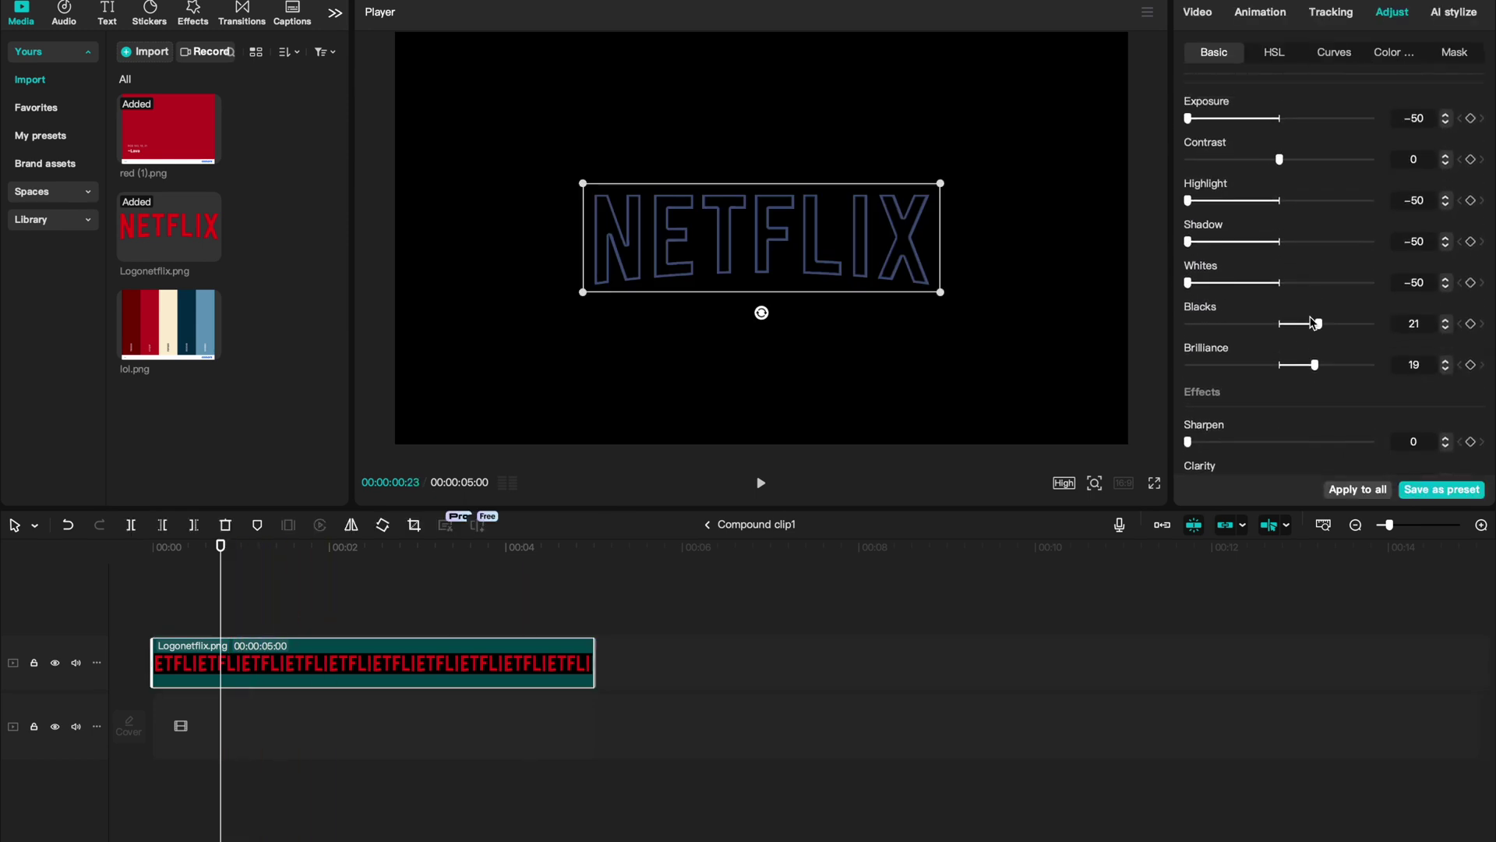
drag(1319, 323, 1298, 325)
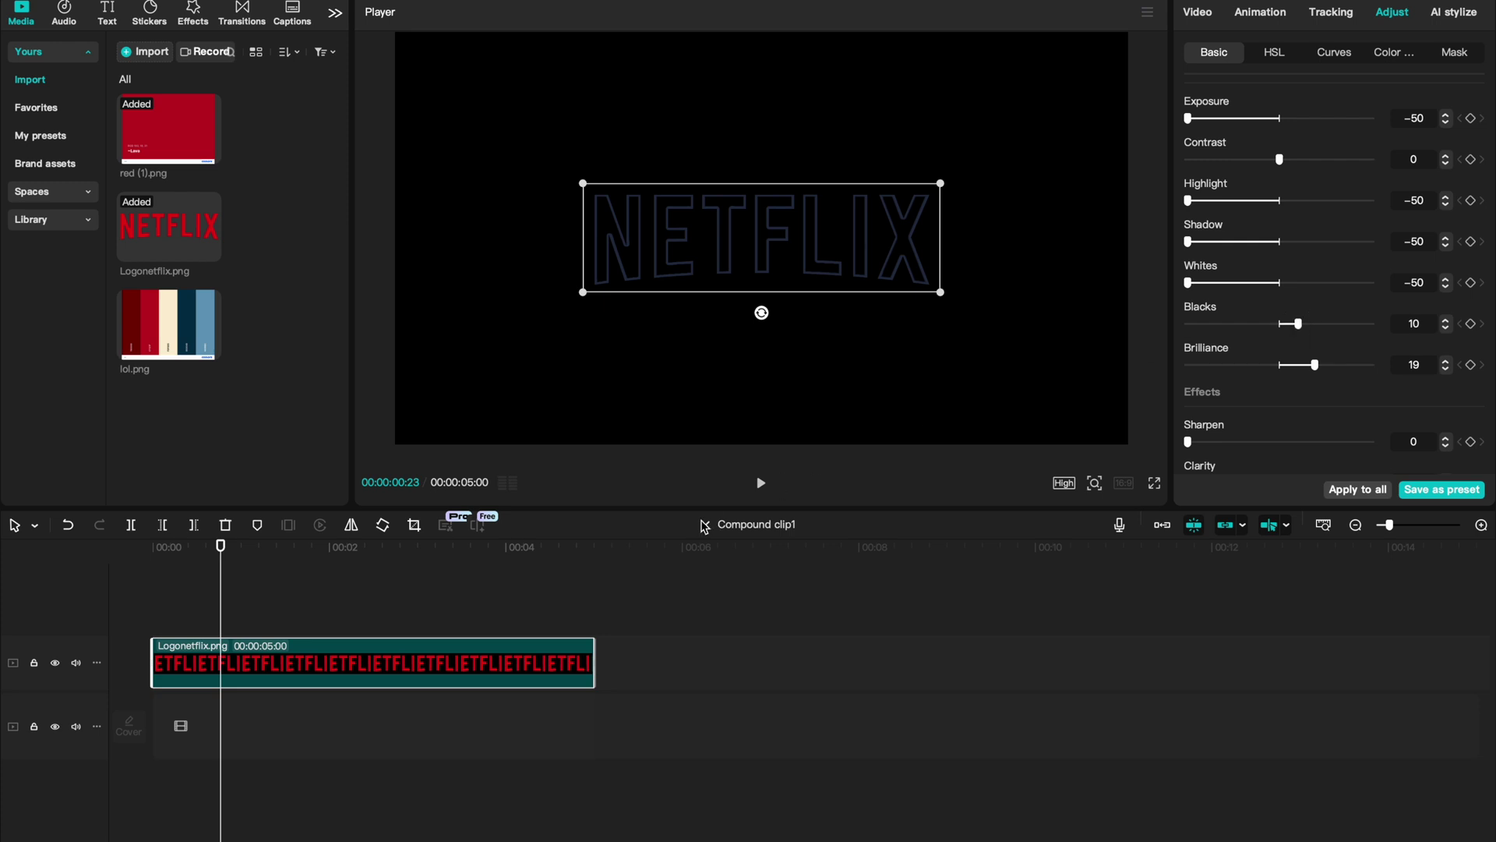
click(704, 526)
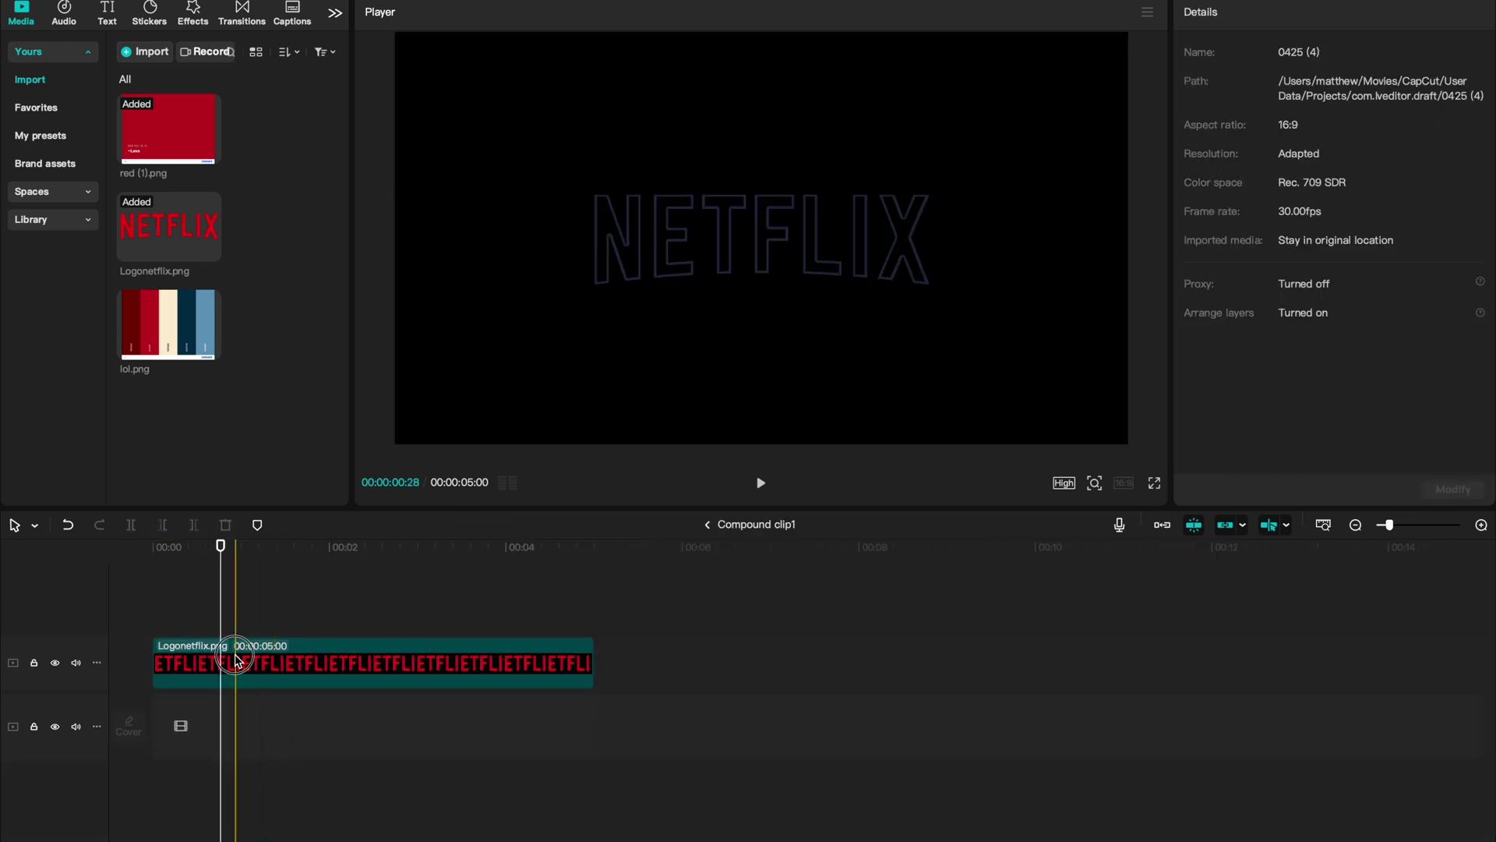
- Copy the logo from Compound clip1 onto a new top track of the main timeline, starting at about 12 frames, and remove its Brush mask
click(238, 659)
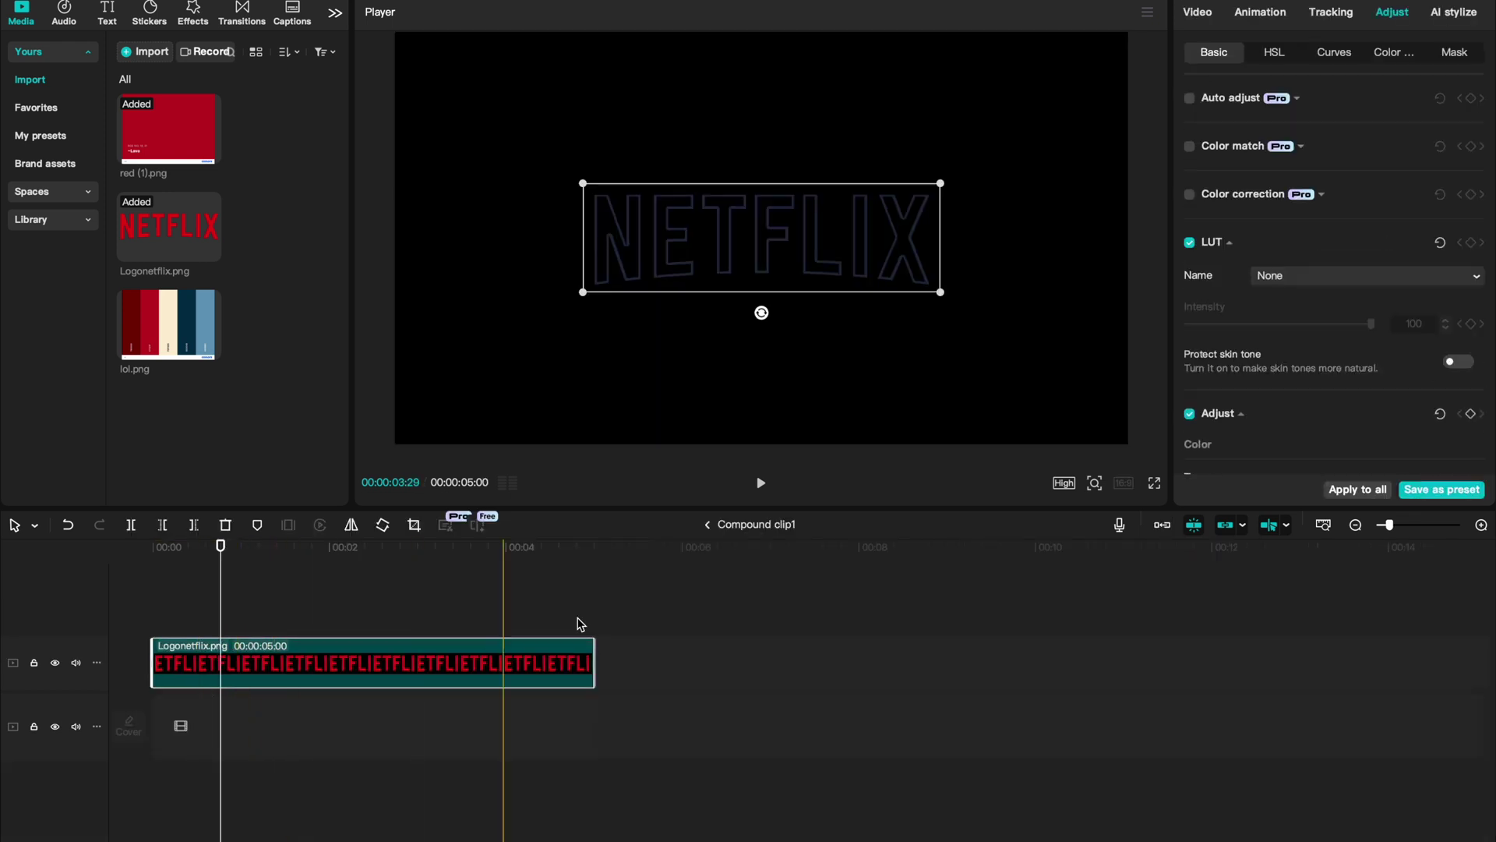
click(707, 523)
click(212, 585)
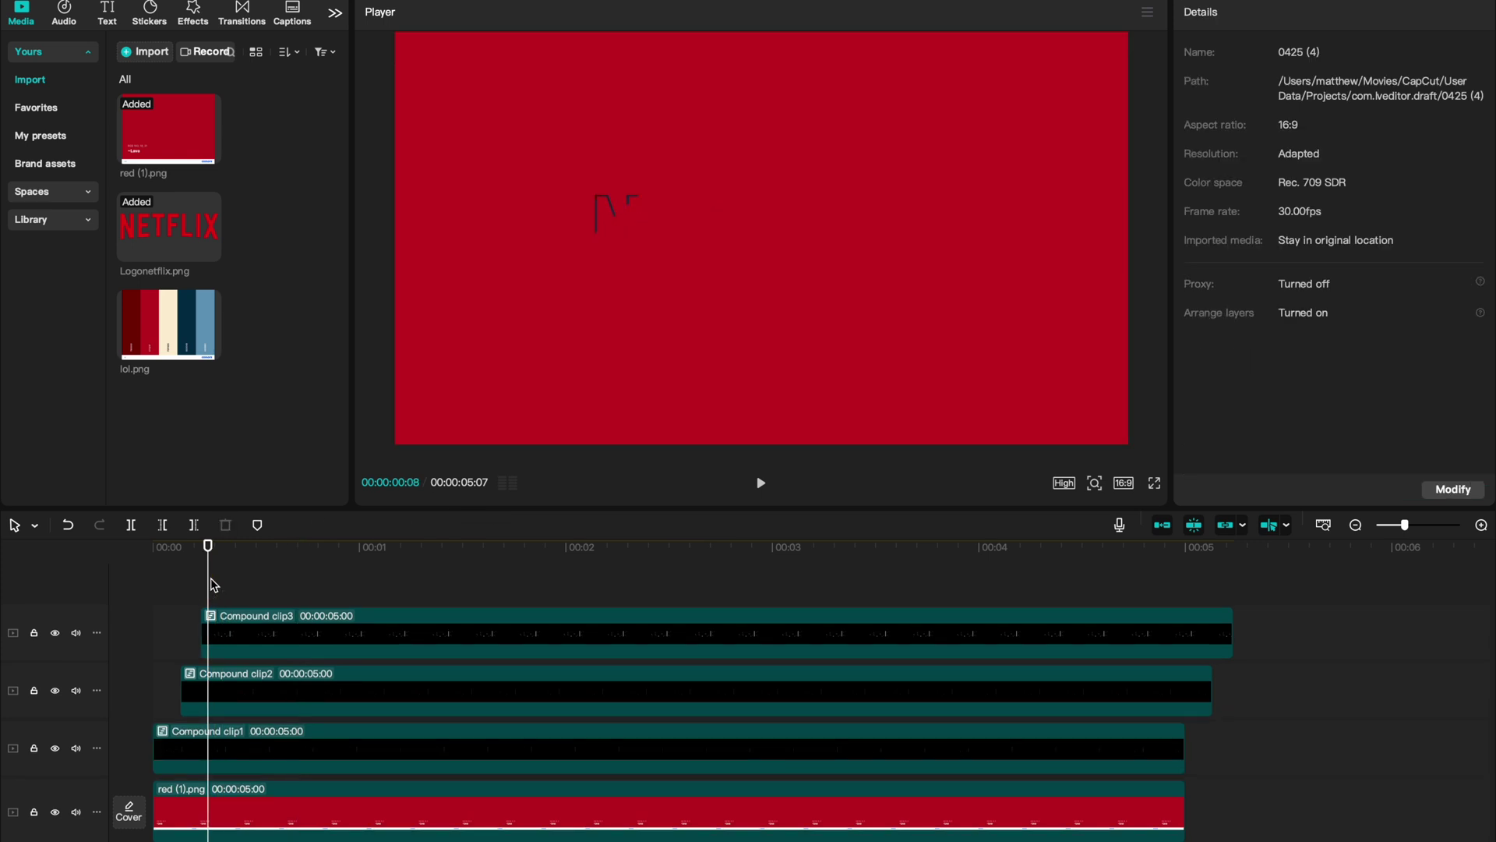
key(ctrl+v)
drag(309, 643, 335, 645)
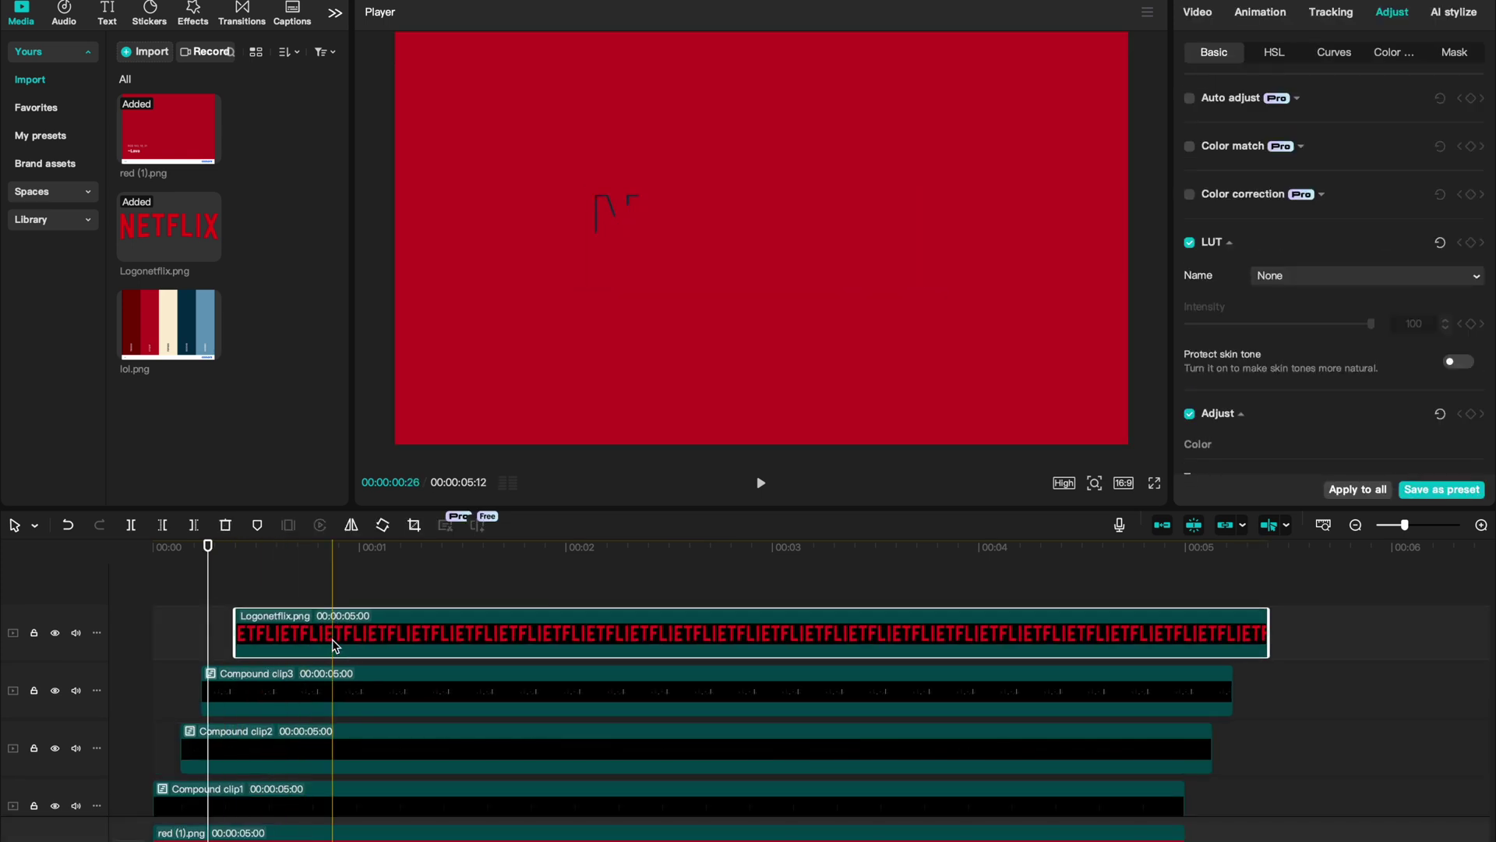
click(1198, 14)
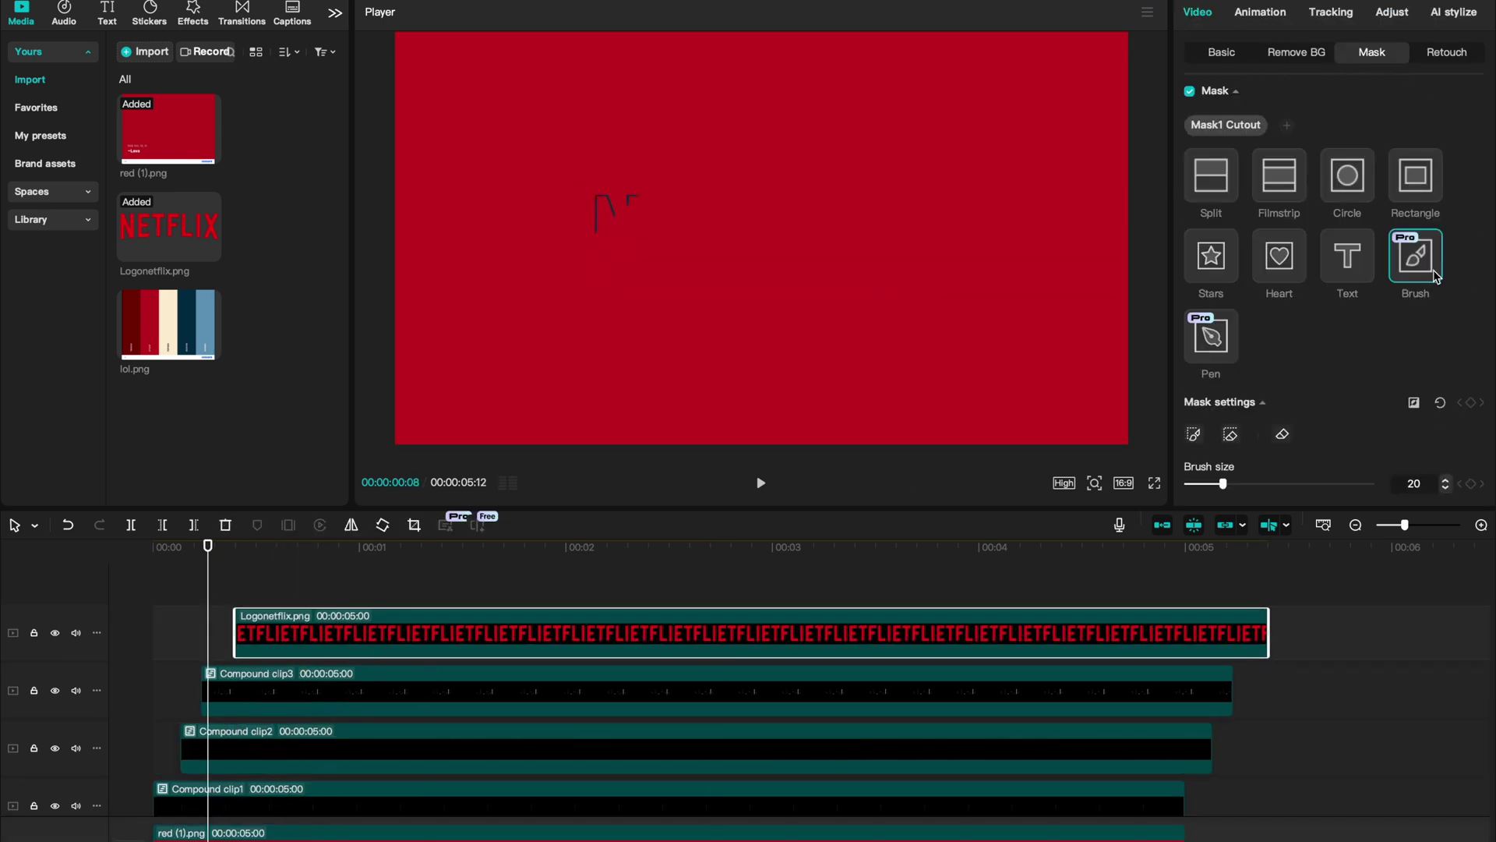
click(1265, 117)
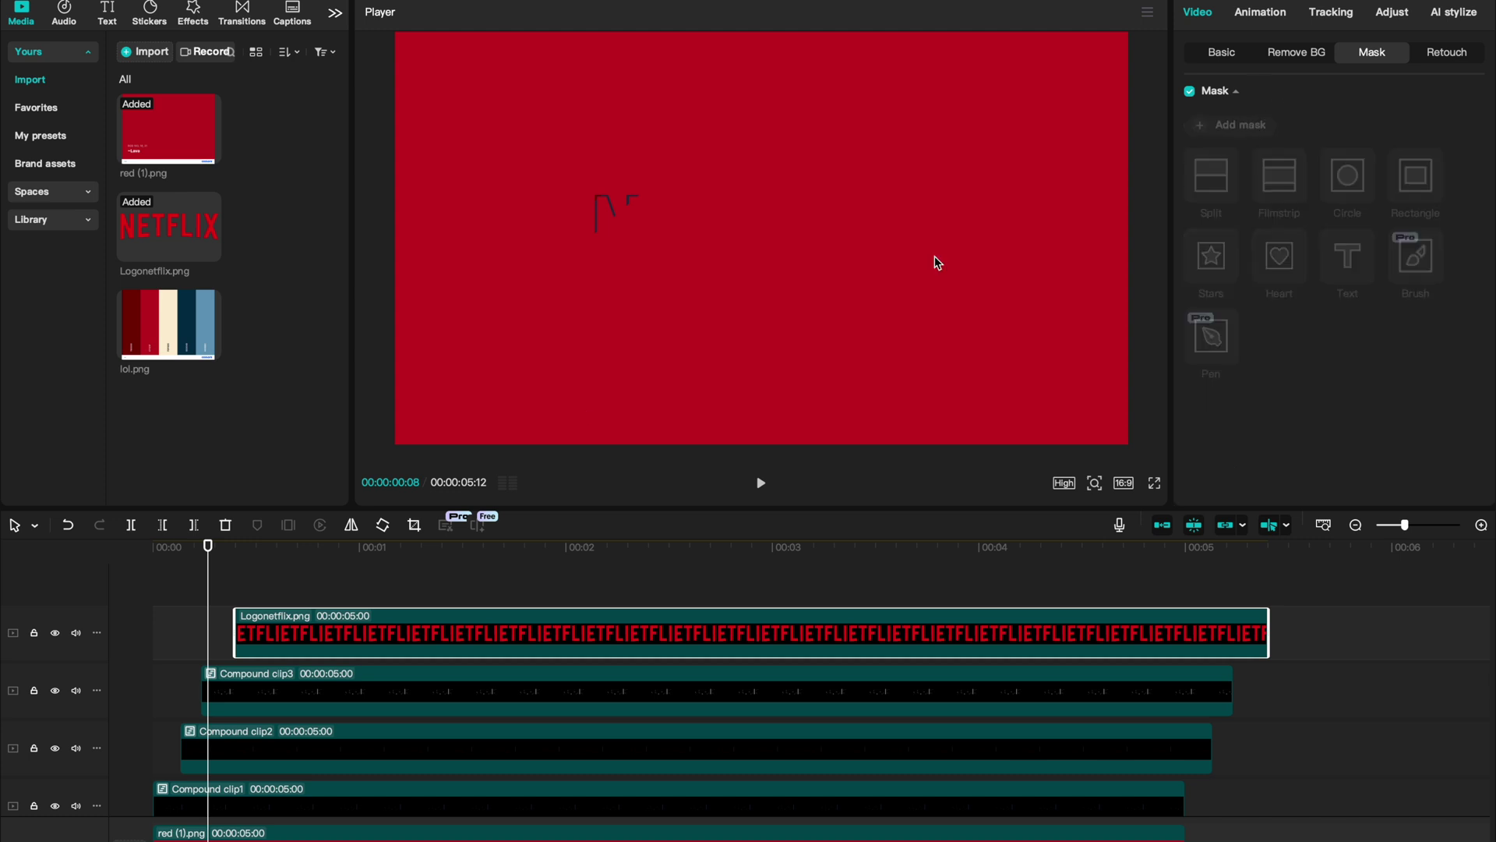
- Move the unmasked logo clip on the top track to start at about 01:06, and preview the animation around it
click(347, 548)
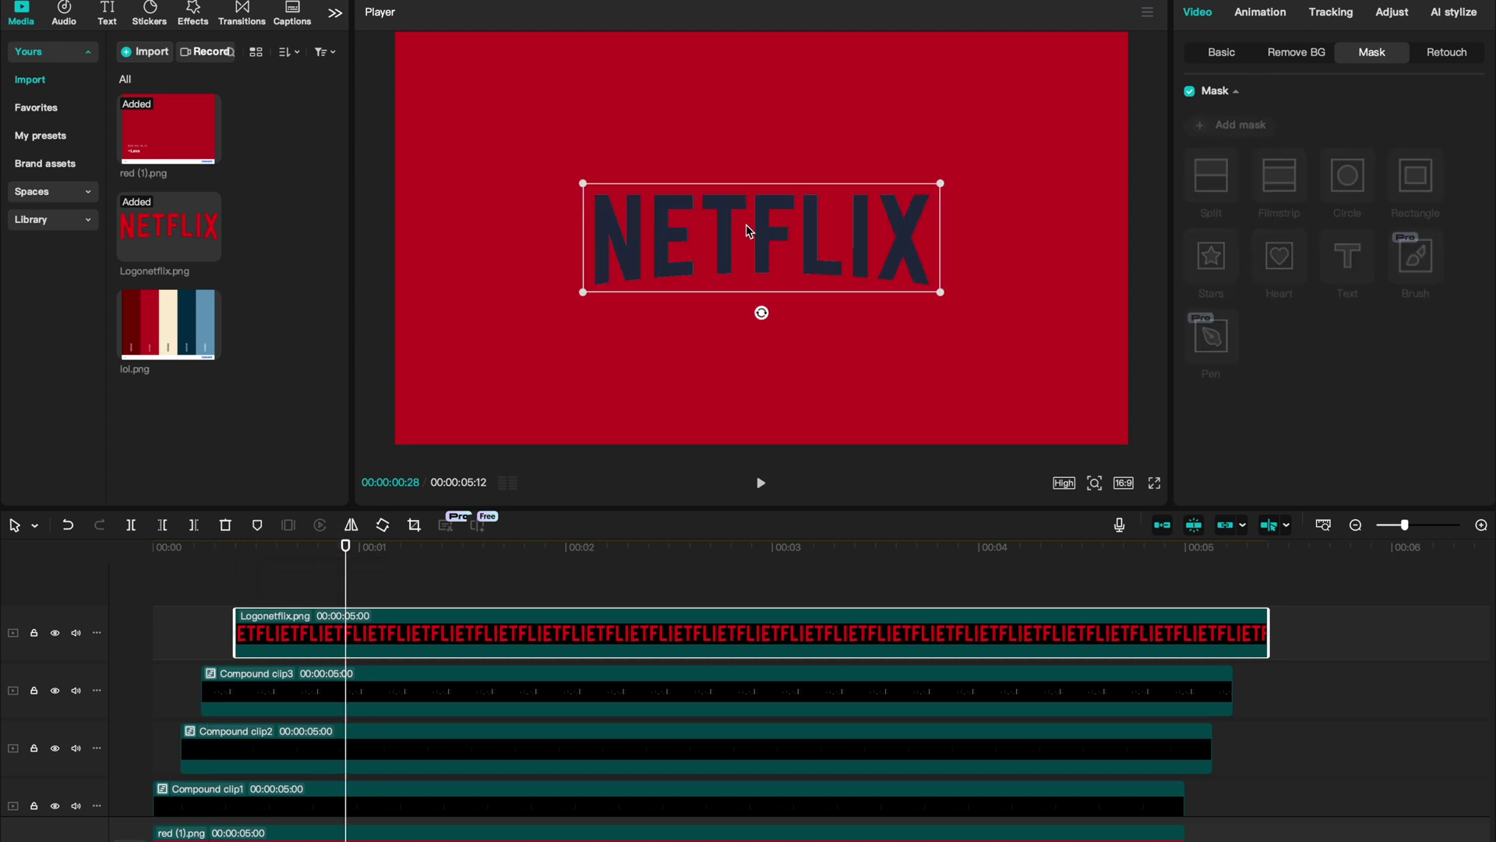
drag(248, 633, 476, 633)
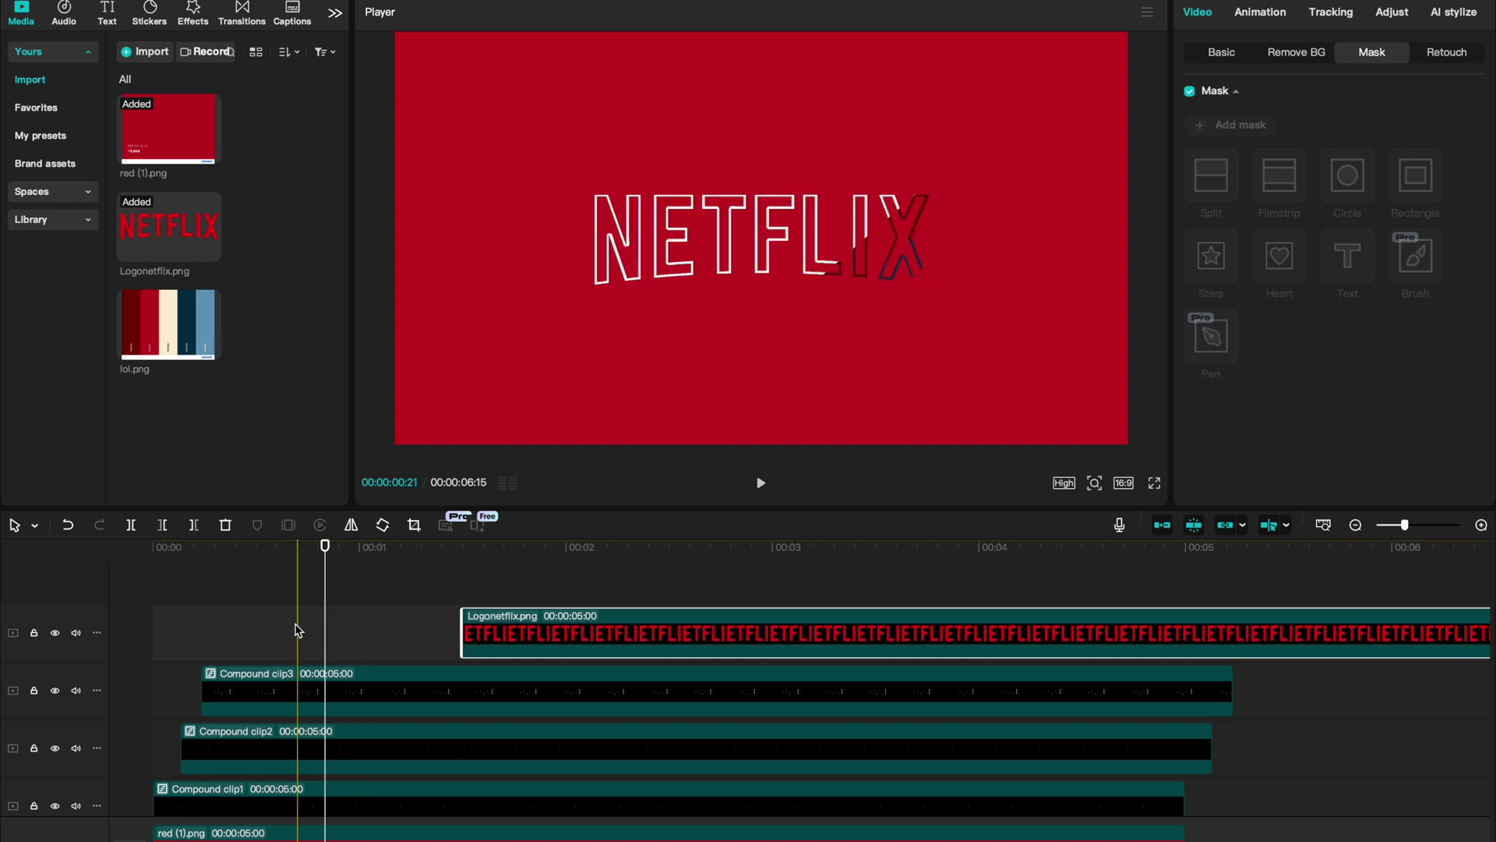
click(400, 628)
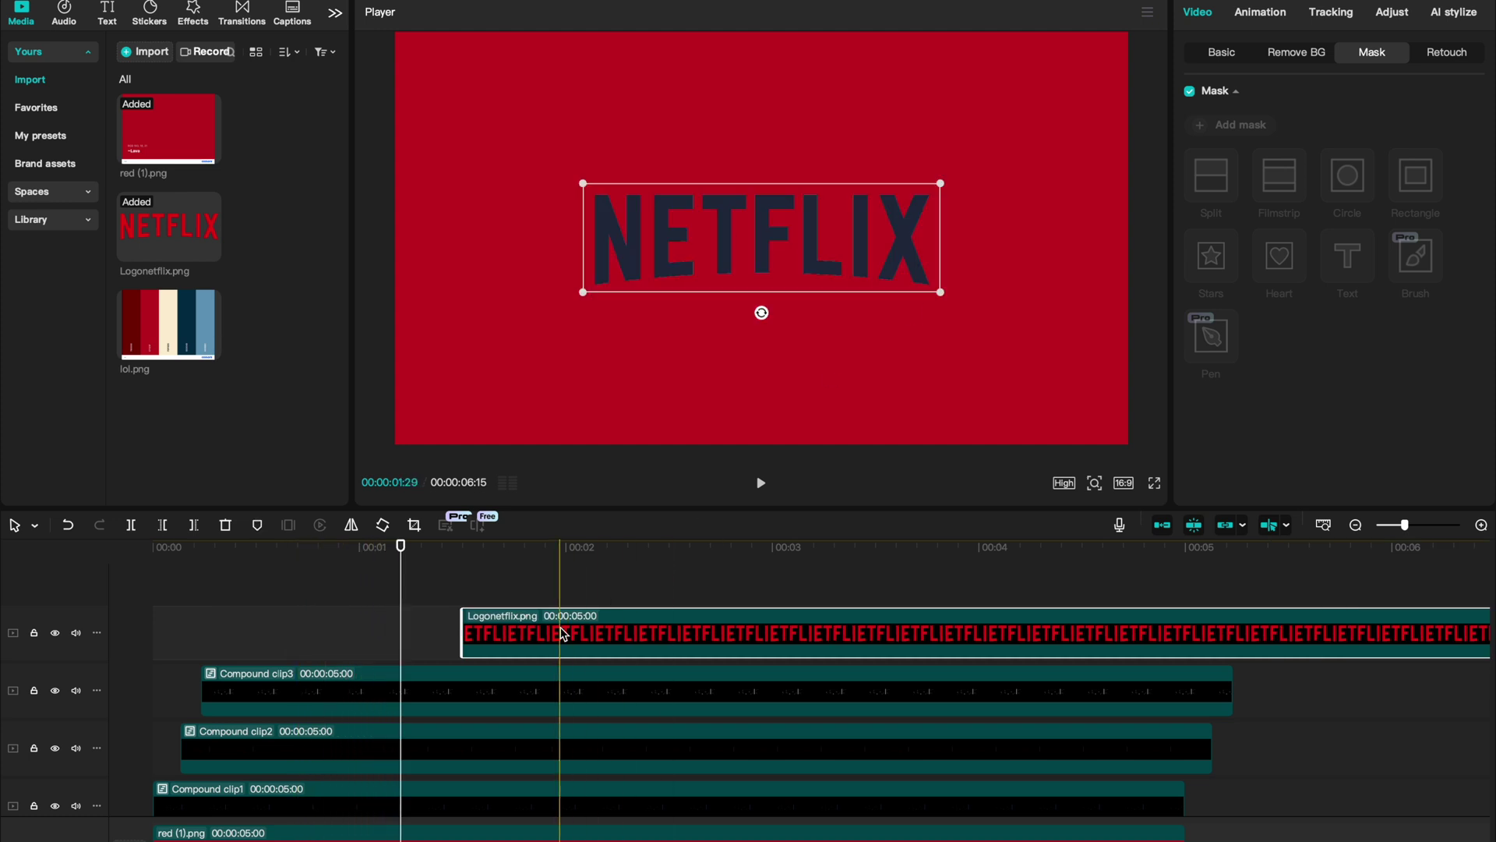
drag(555, 630, 503, 637)
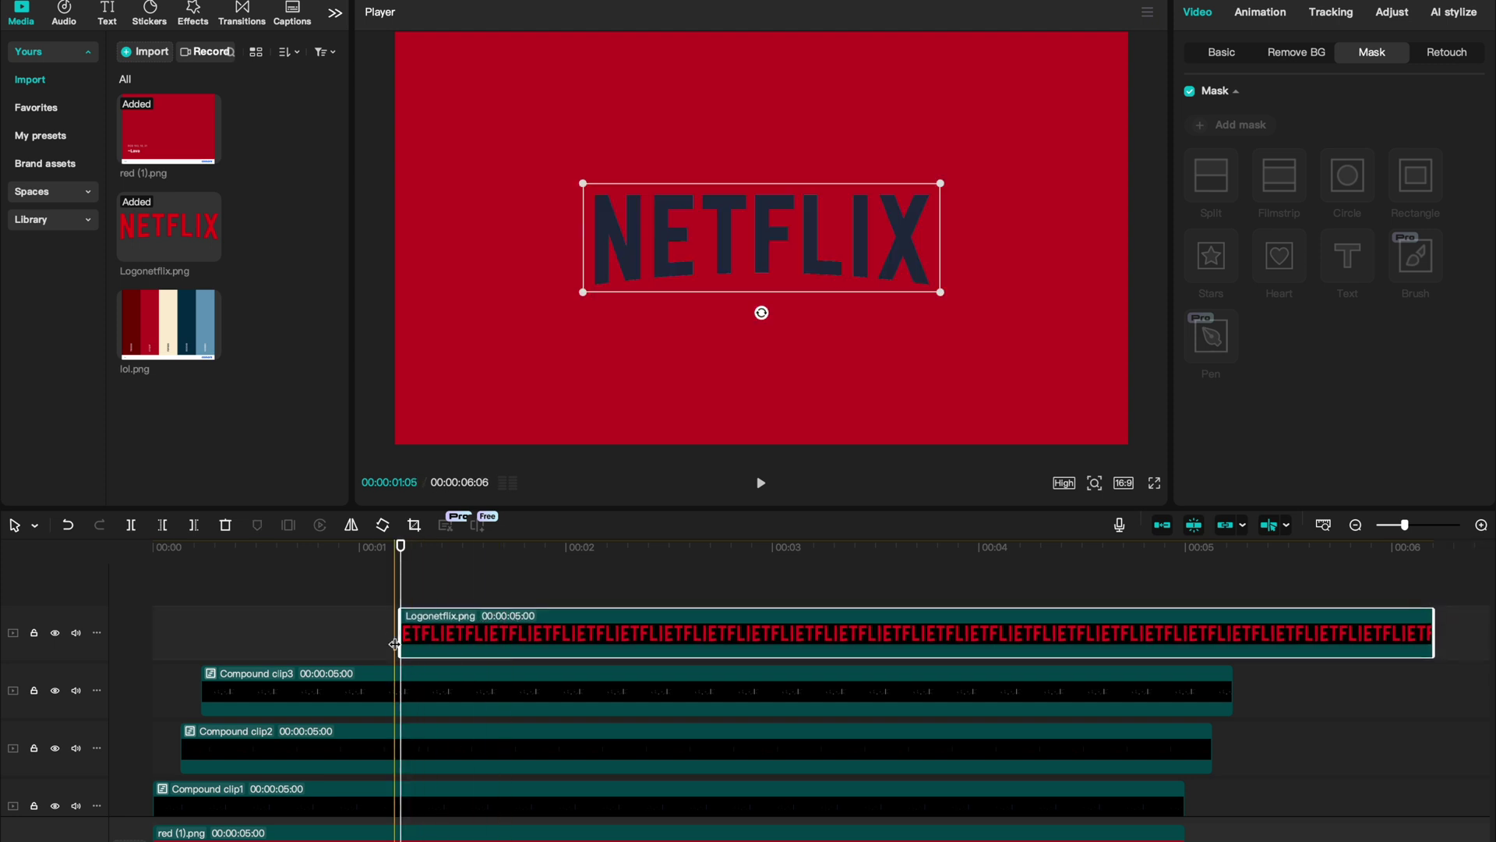
click(227, 592)
key(space)
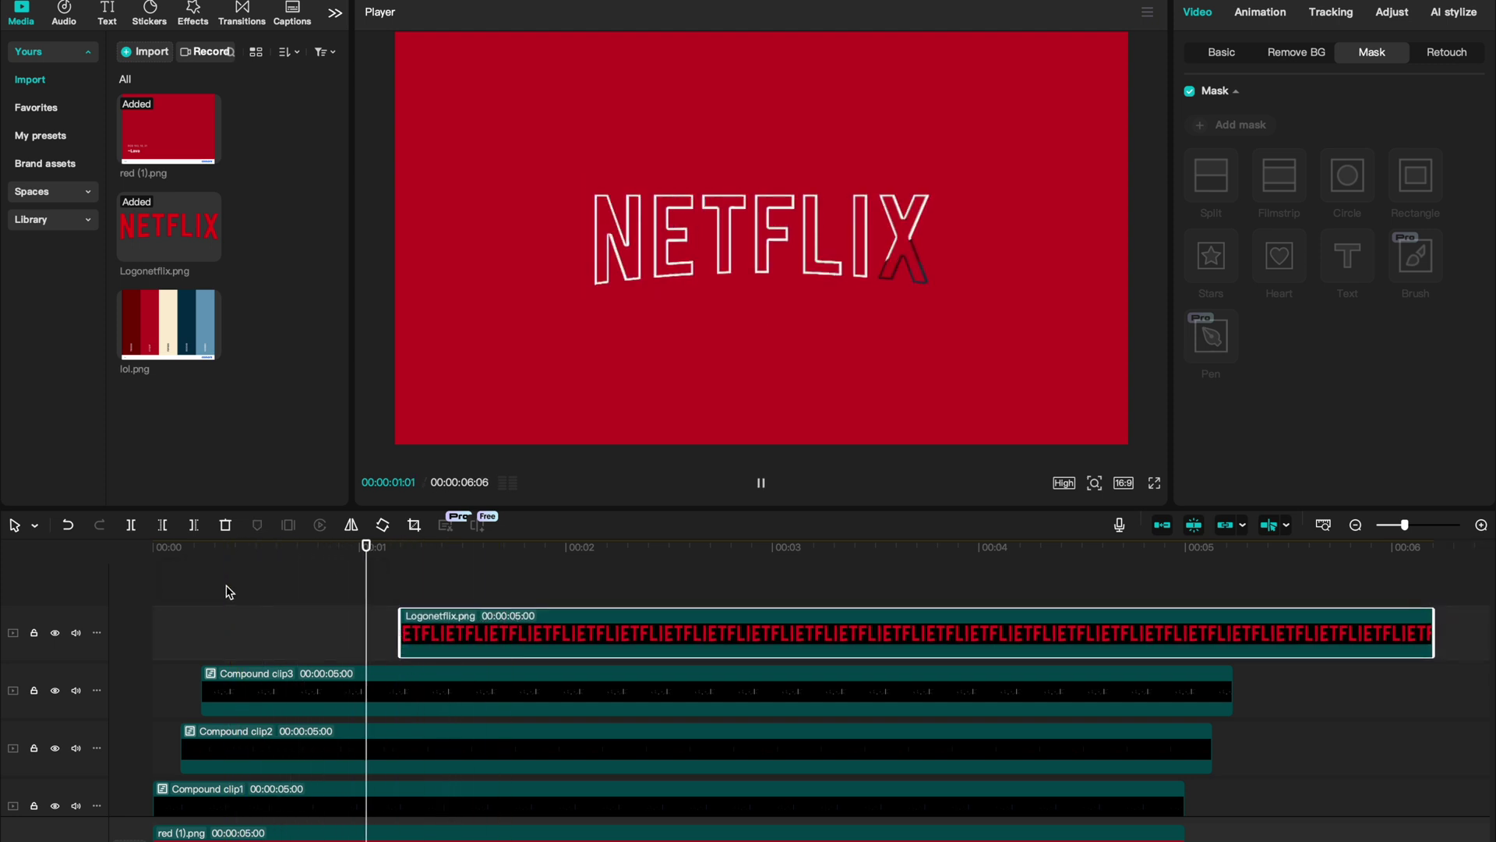
key(space)
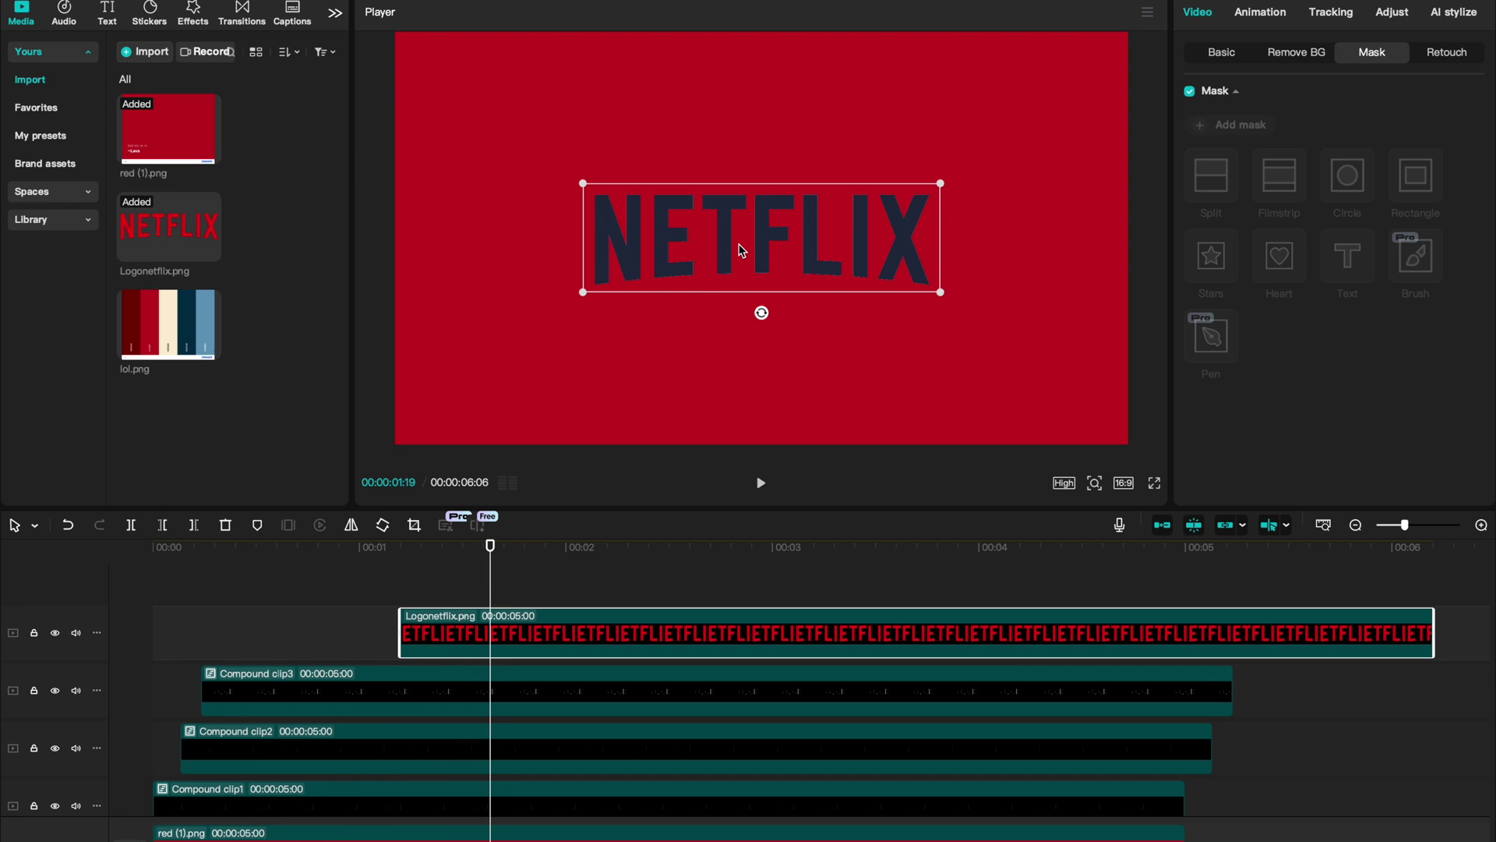
- Convert the unmasked dark logo on the top track into a compound clip
click(464, 554)
click(450, 602)
click(452, 622)
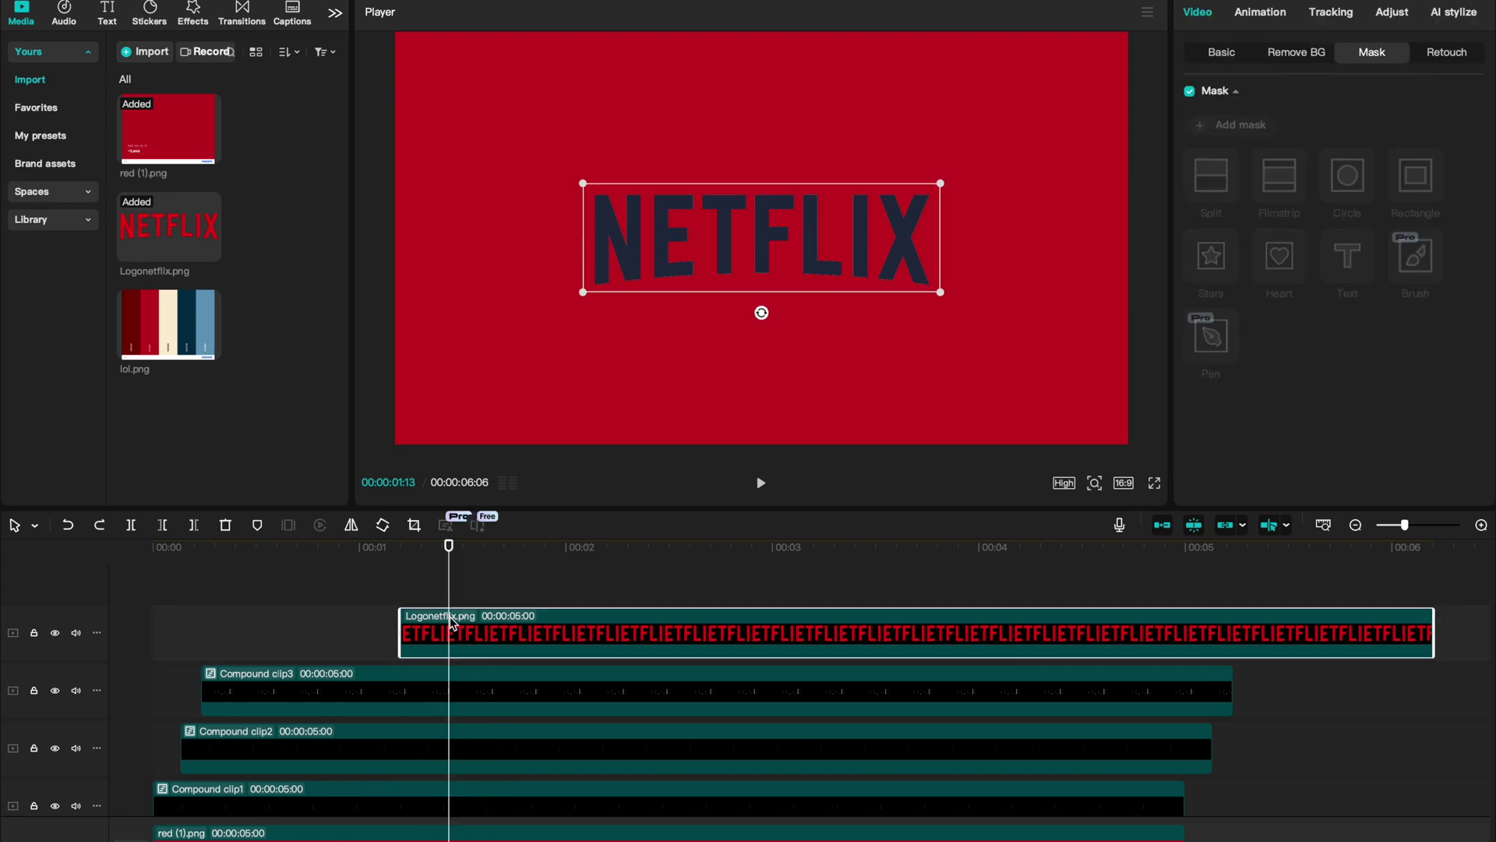
key(alt+g)
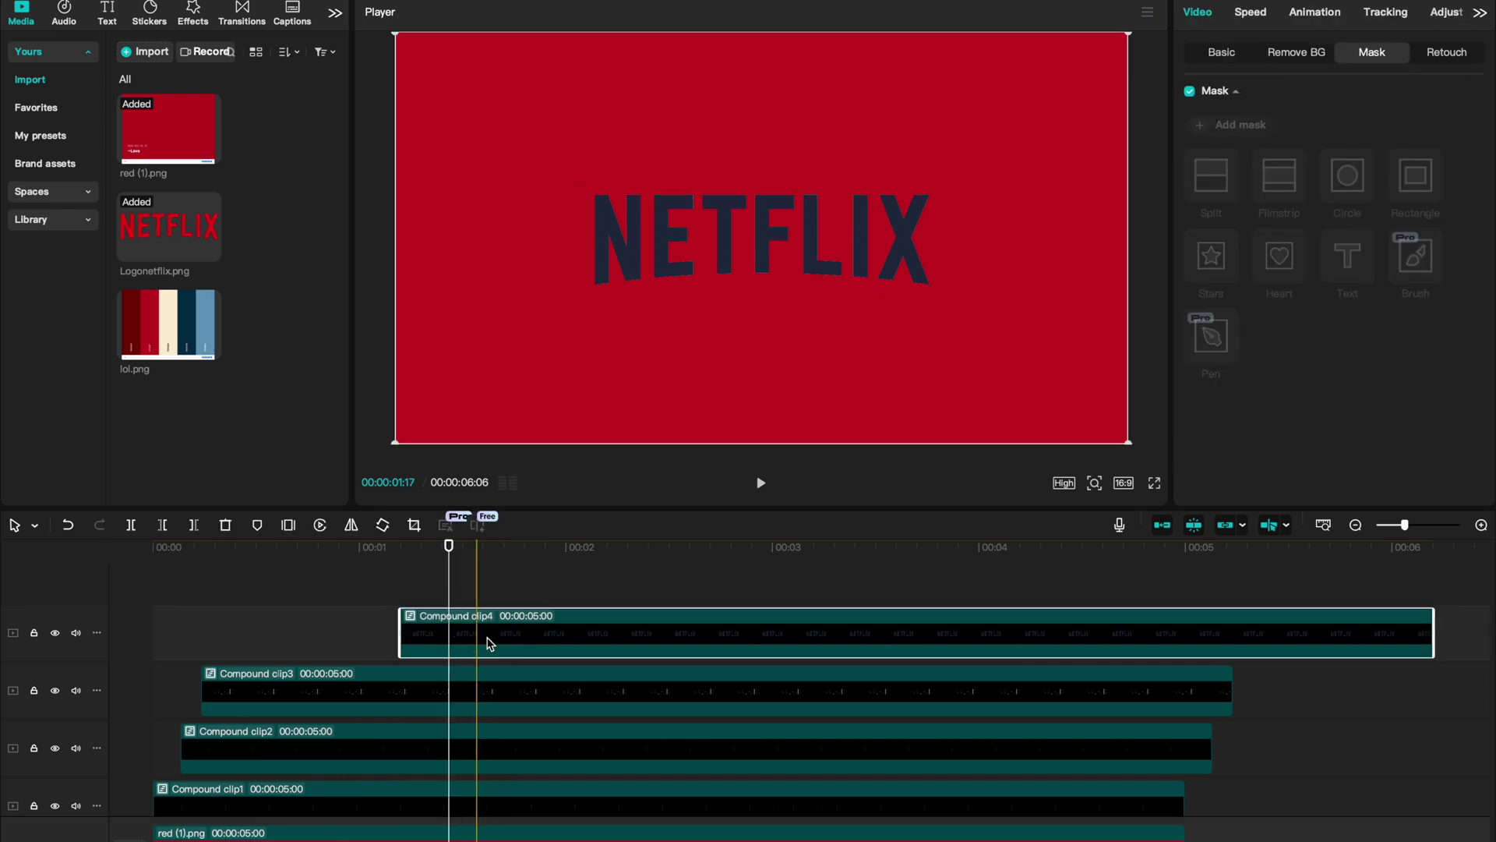
- Apply a Filmstrip mask to Compound clip4, rotated to -90° and as wide as the logo, and shift it to X -899
click(1248, 132)
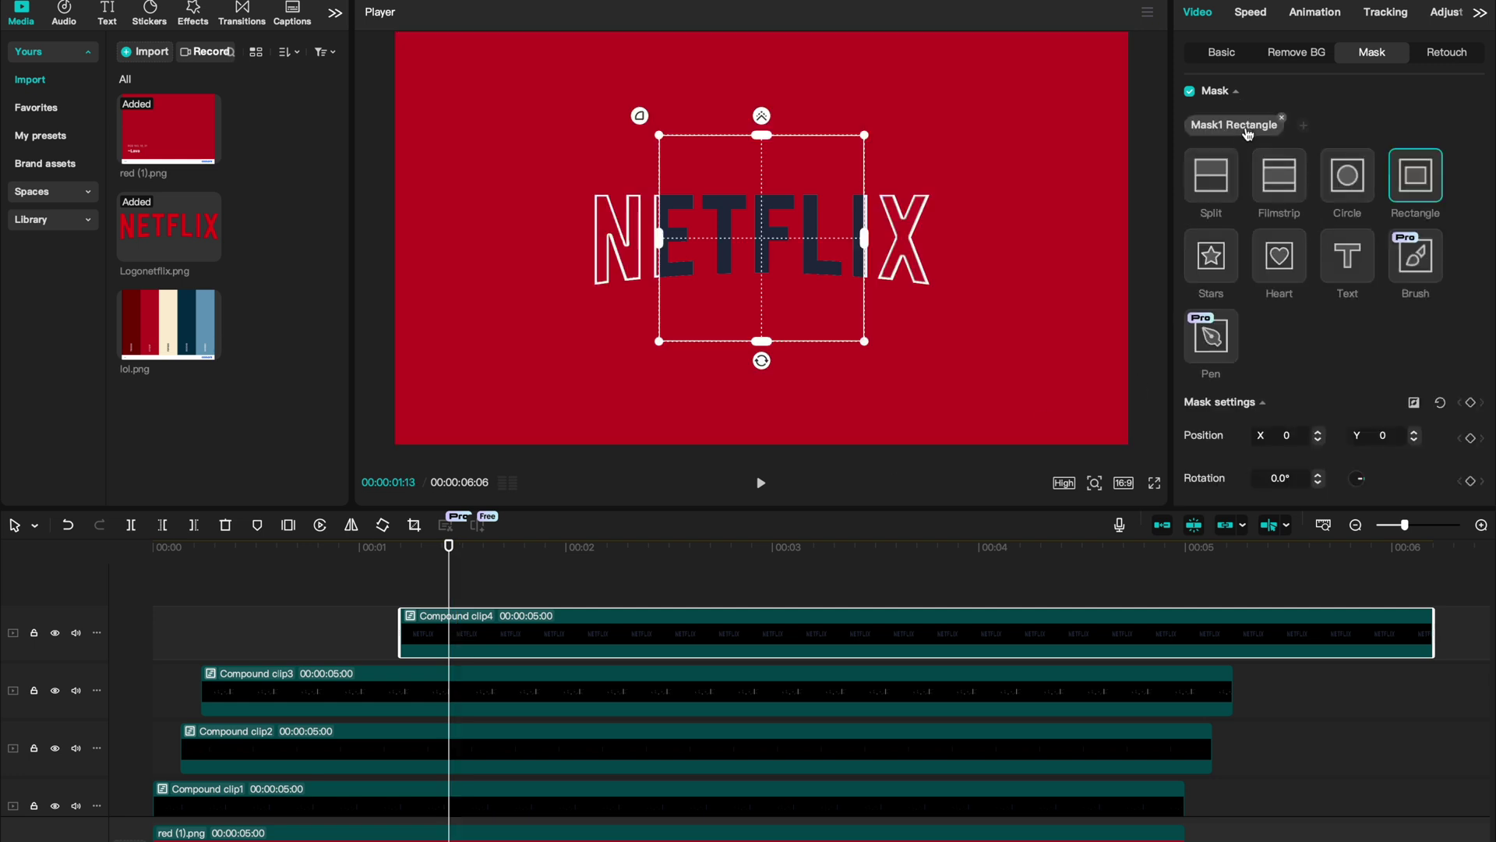
click(1279, 185)
drag(760, 358, 942, 243)
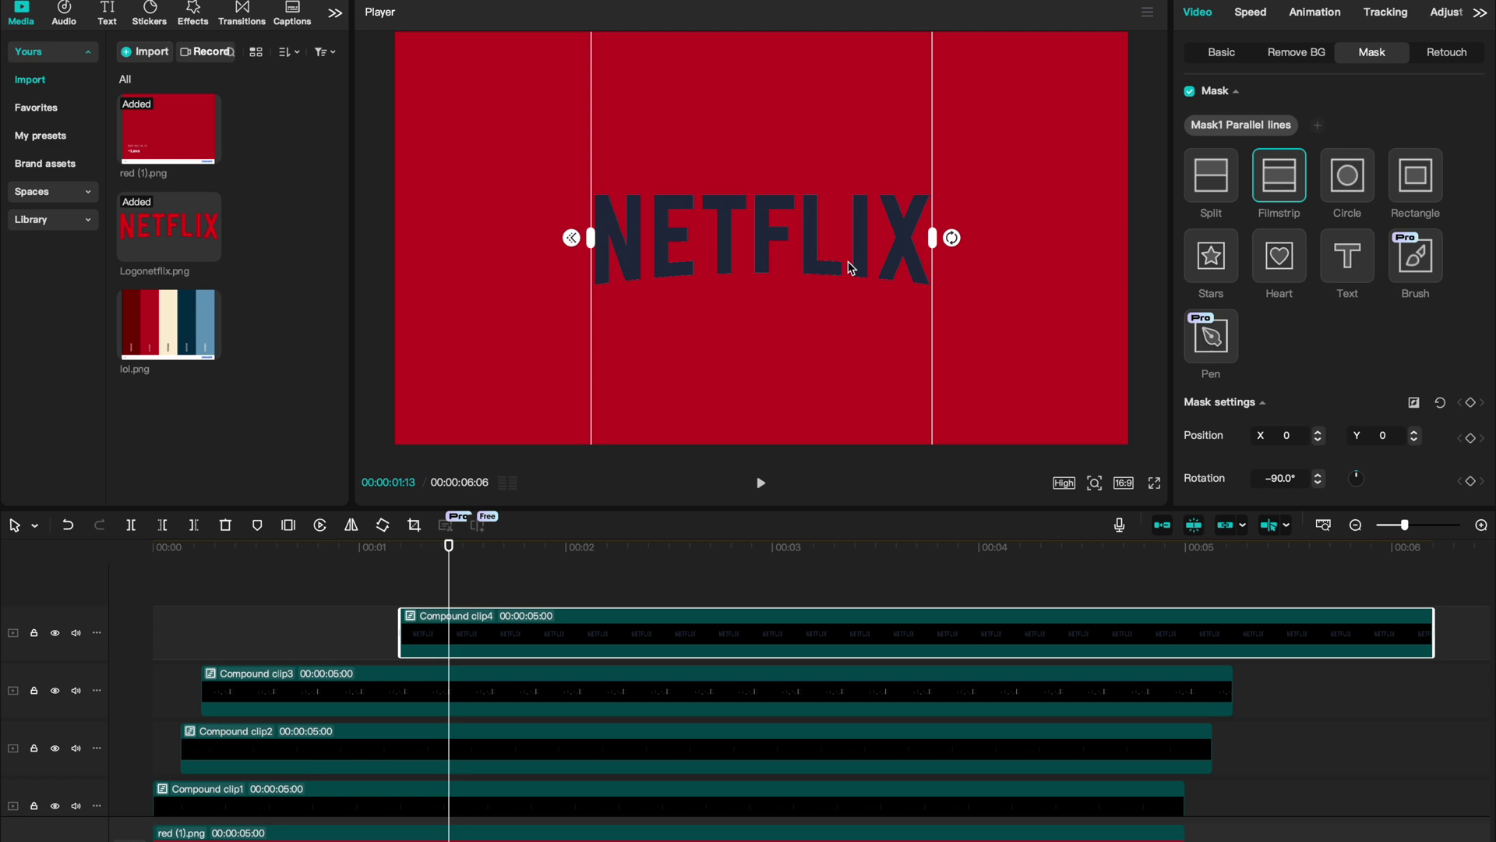
drag(861, 268, 519, 267)
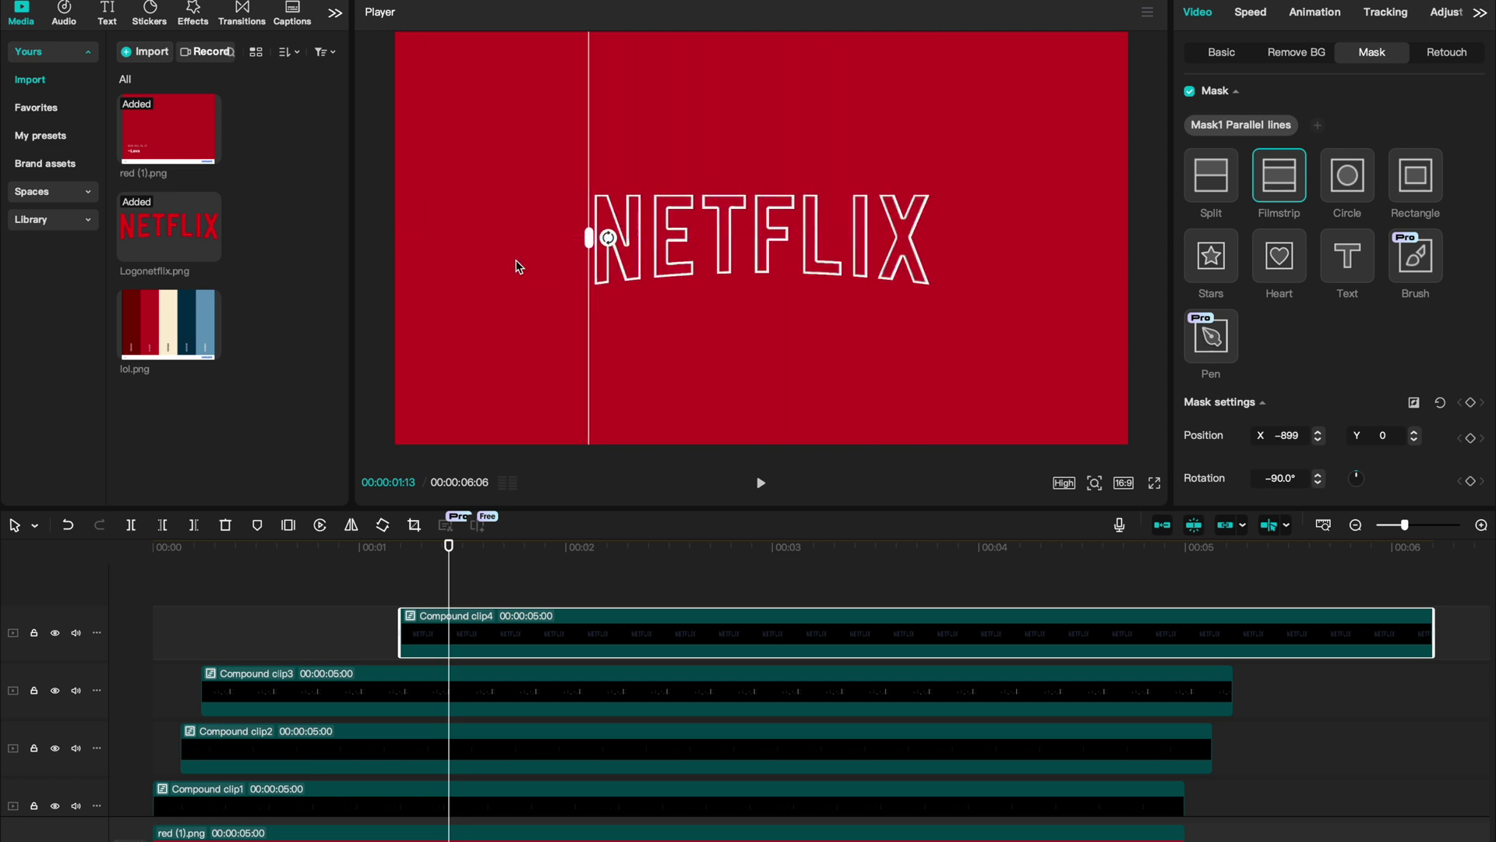
- Keyframe the Filmstrip mask from 01:06 to about 01:17 so it sweeps rightward across the logo, and preview the reveal
click(400, 546)
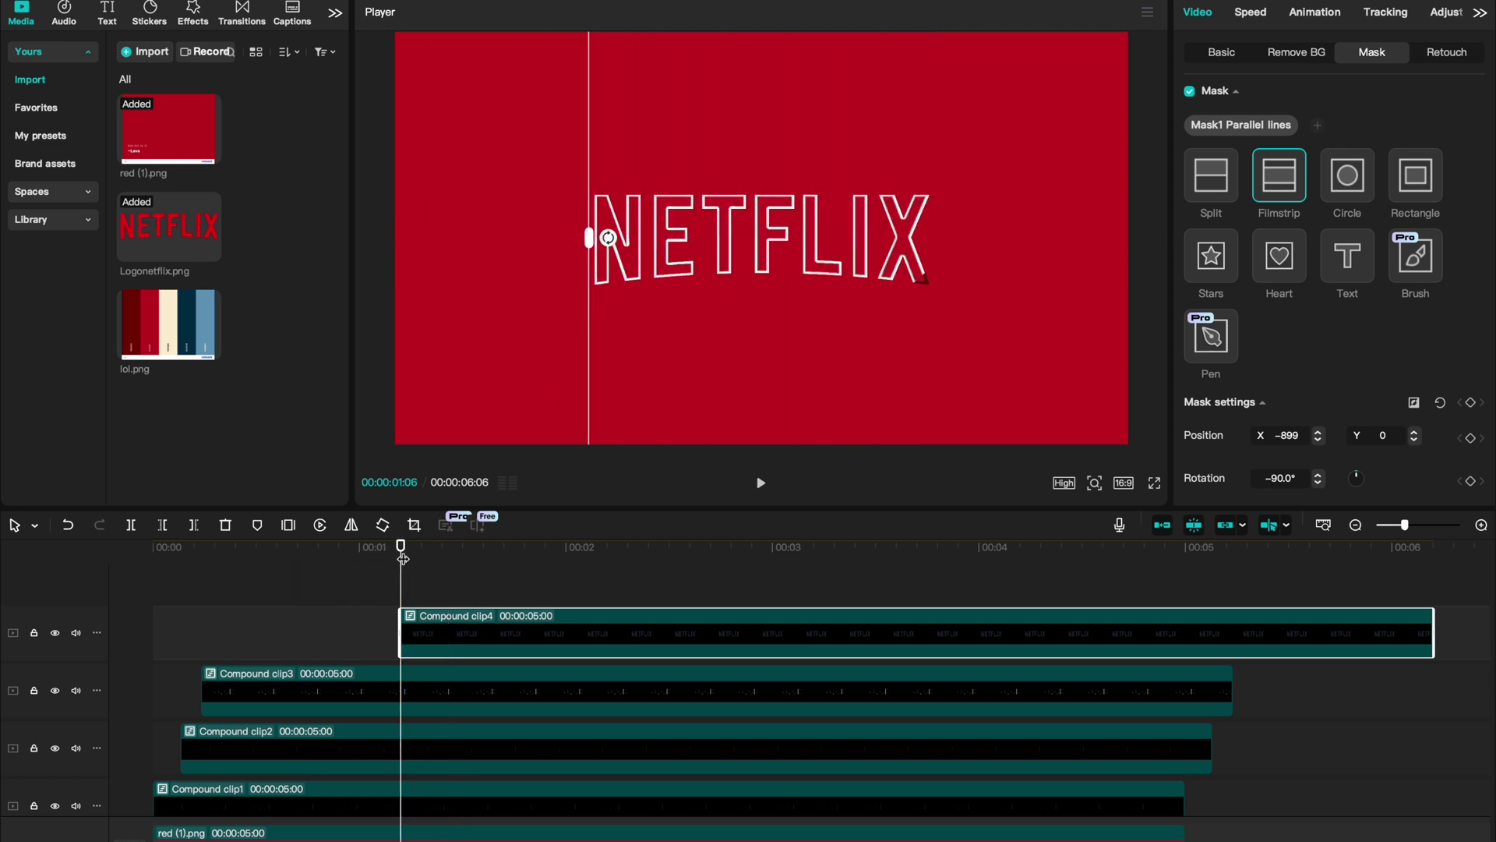
click(1473, 404)
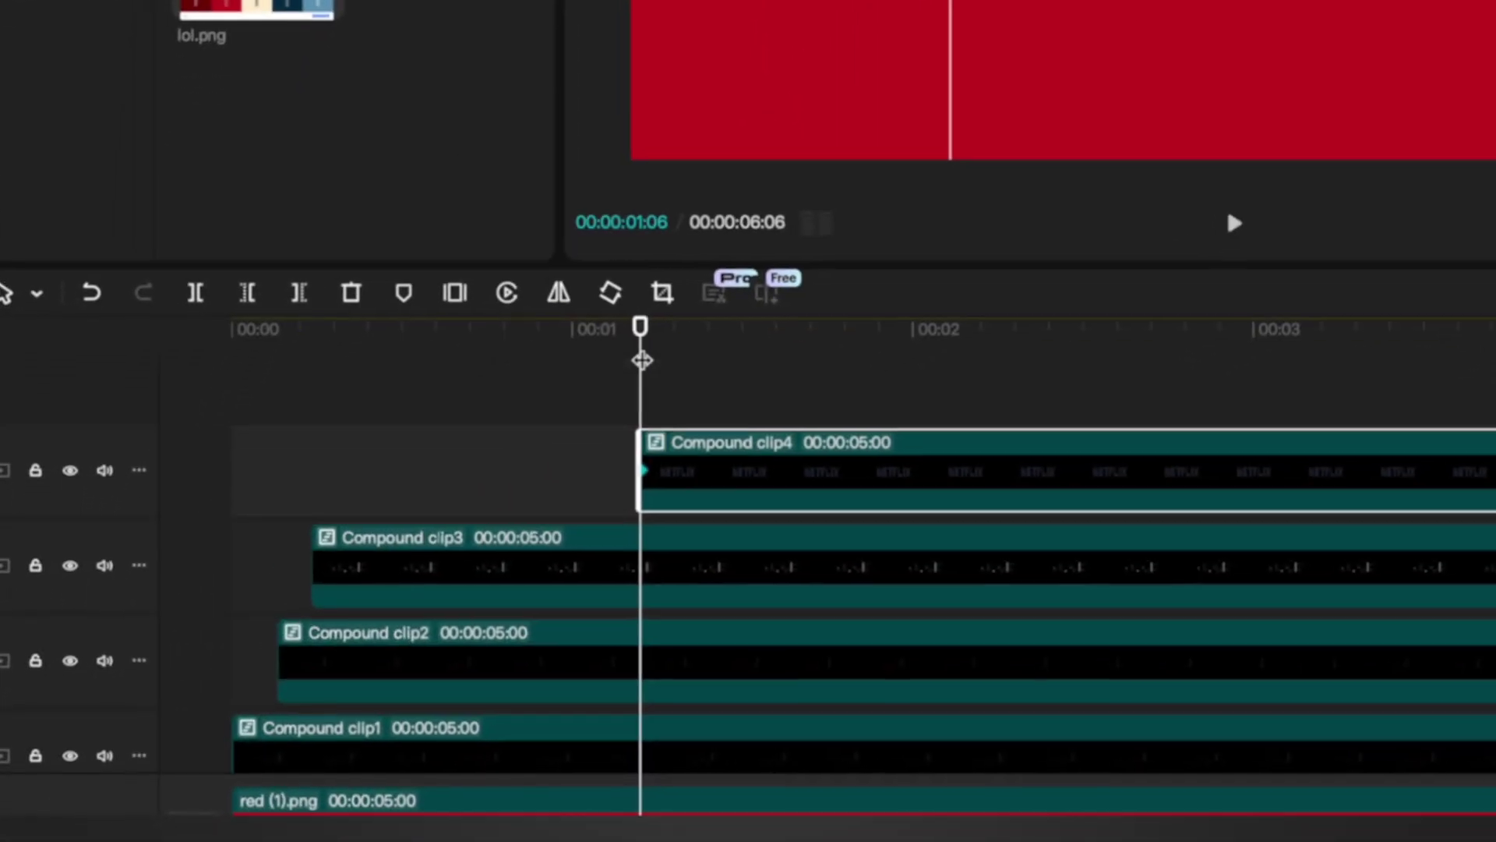
drag(664, 313, 783, 315)
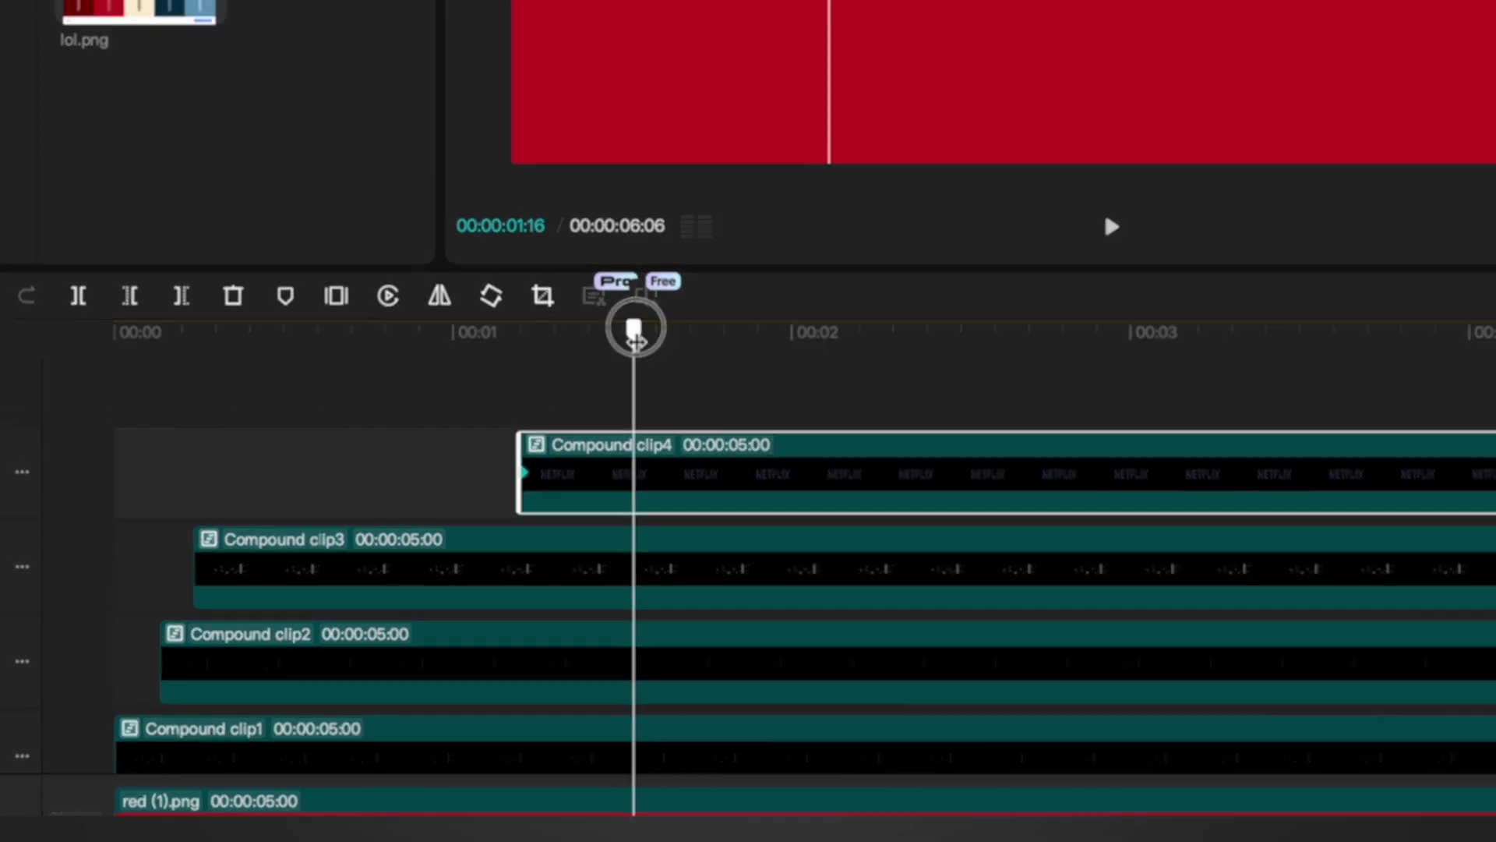
drag(636, 337, 645, 338)
drag(512, 291, 1006, 248)
click(386, 548)
key(space)
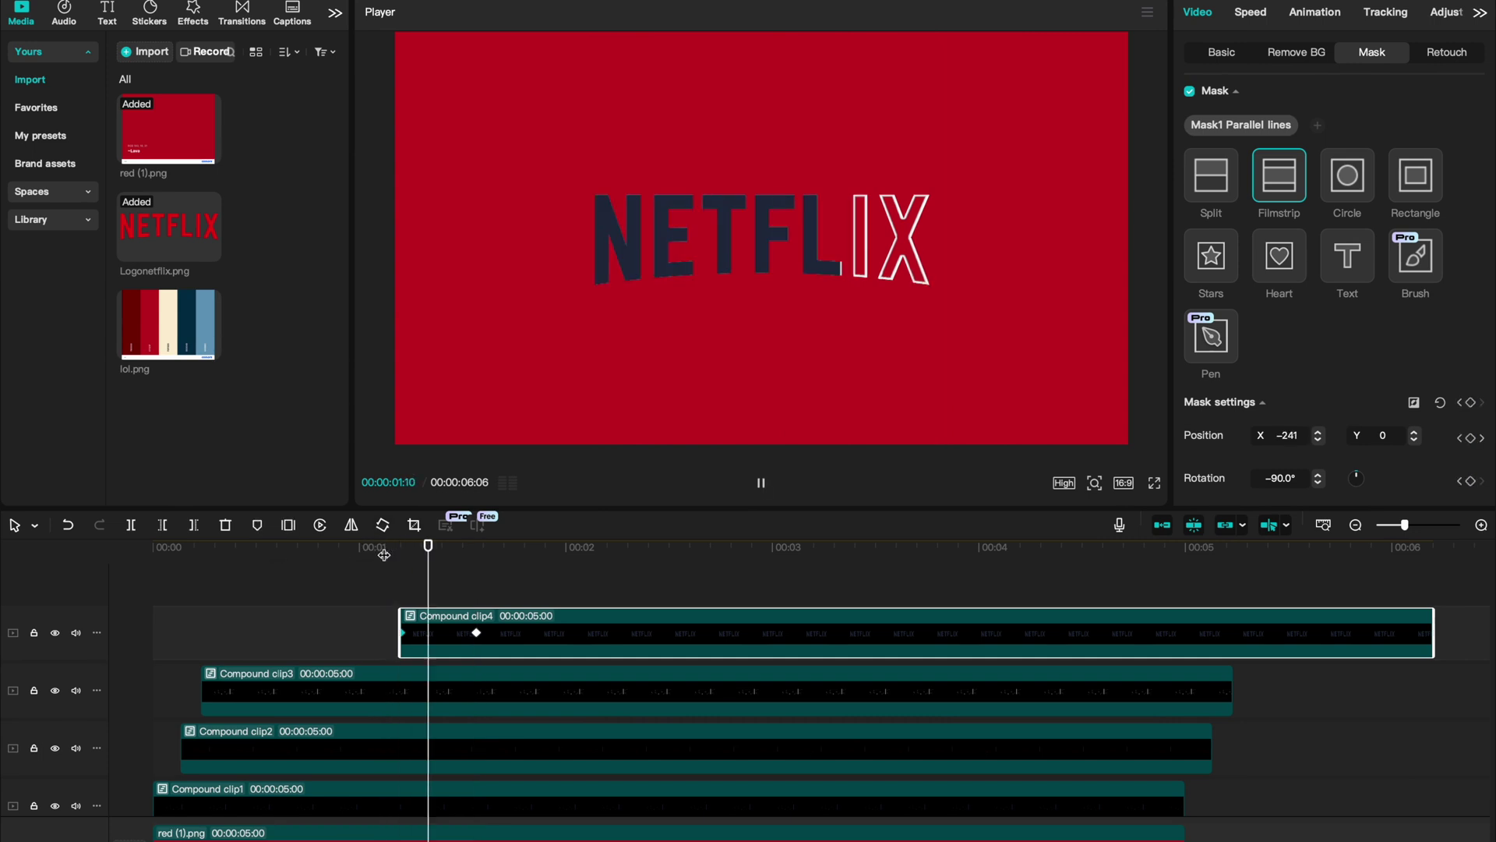
key(space)
click(370, 551)
key(space)
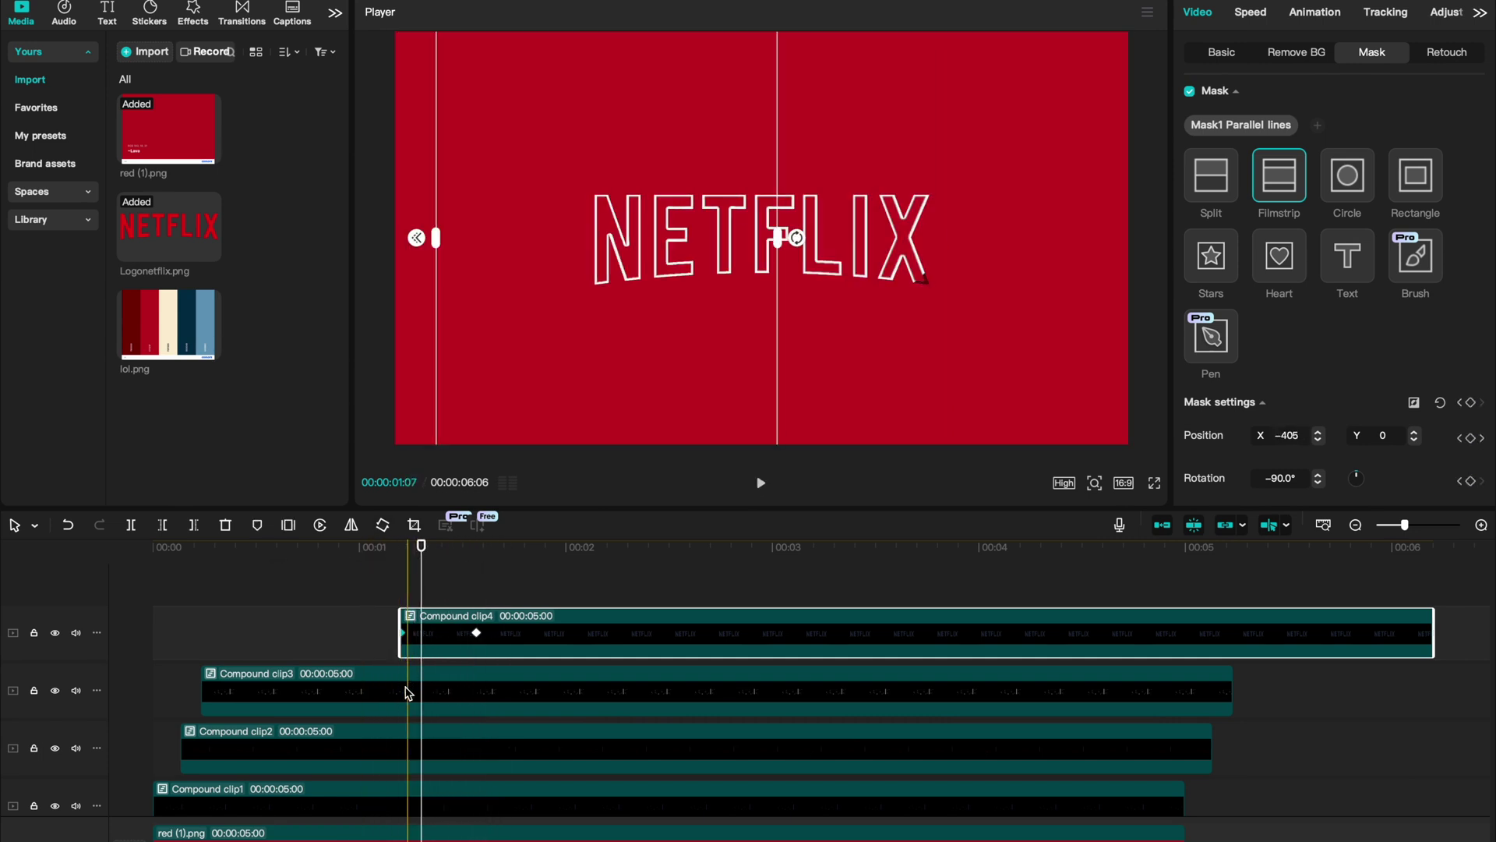
- Copy the white logo from Compound clip3 onto a new top track of the main timeline and remove its Brush mask
double_click(420, 691)
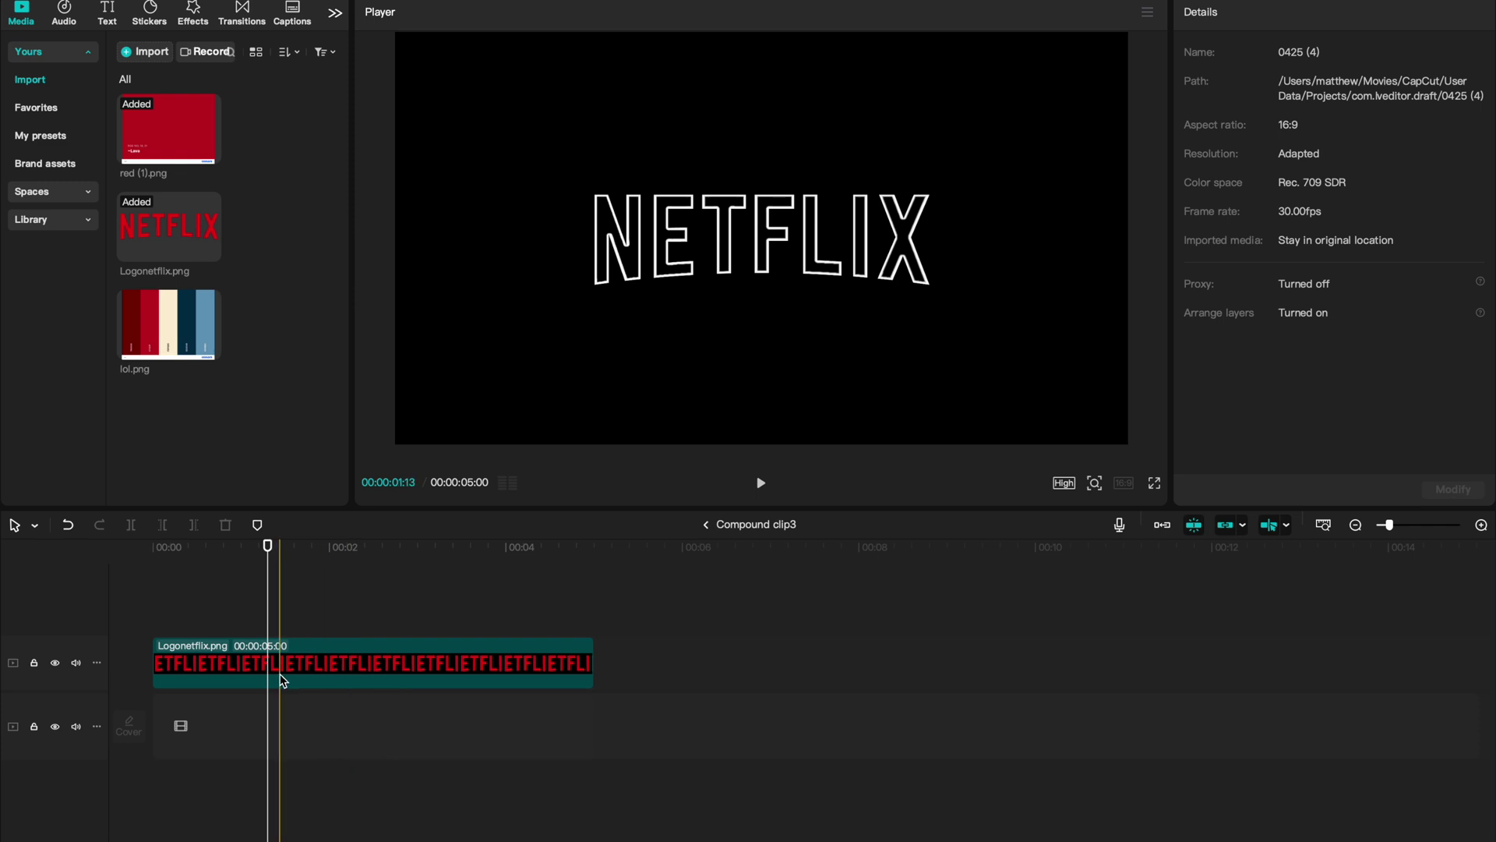
click(281, 680)
click(706, 524)
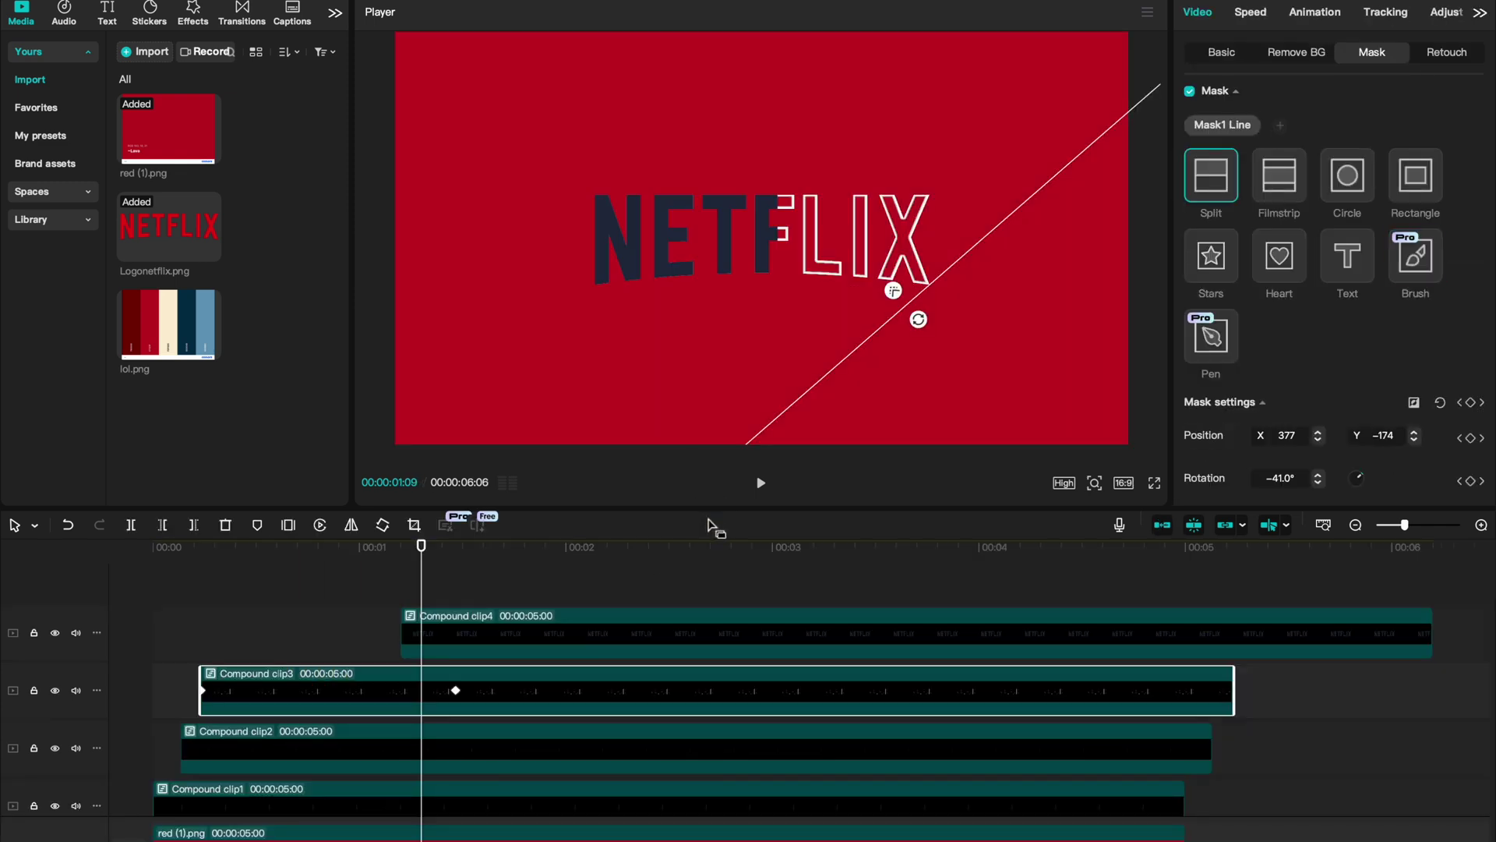
click(435, 599)
double_click(436, 616)
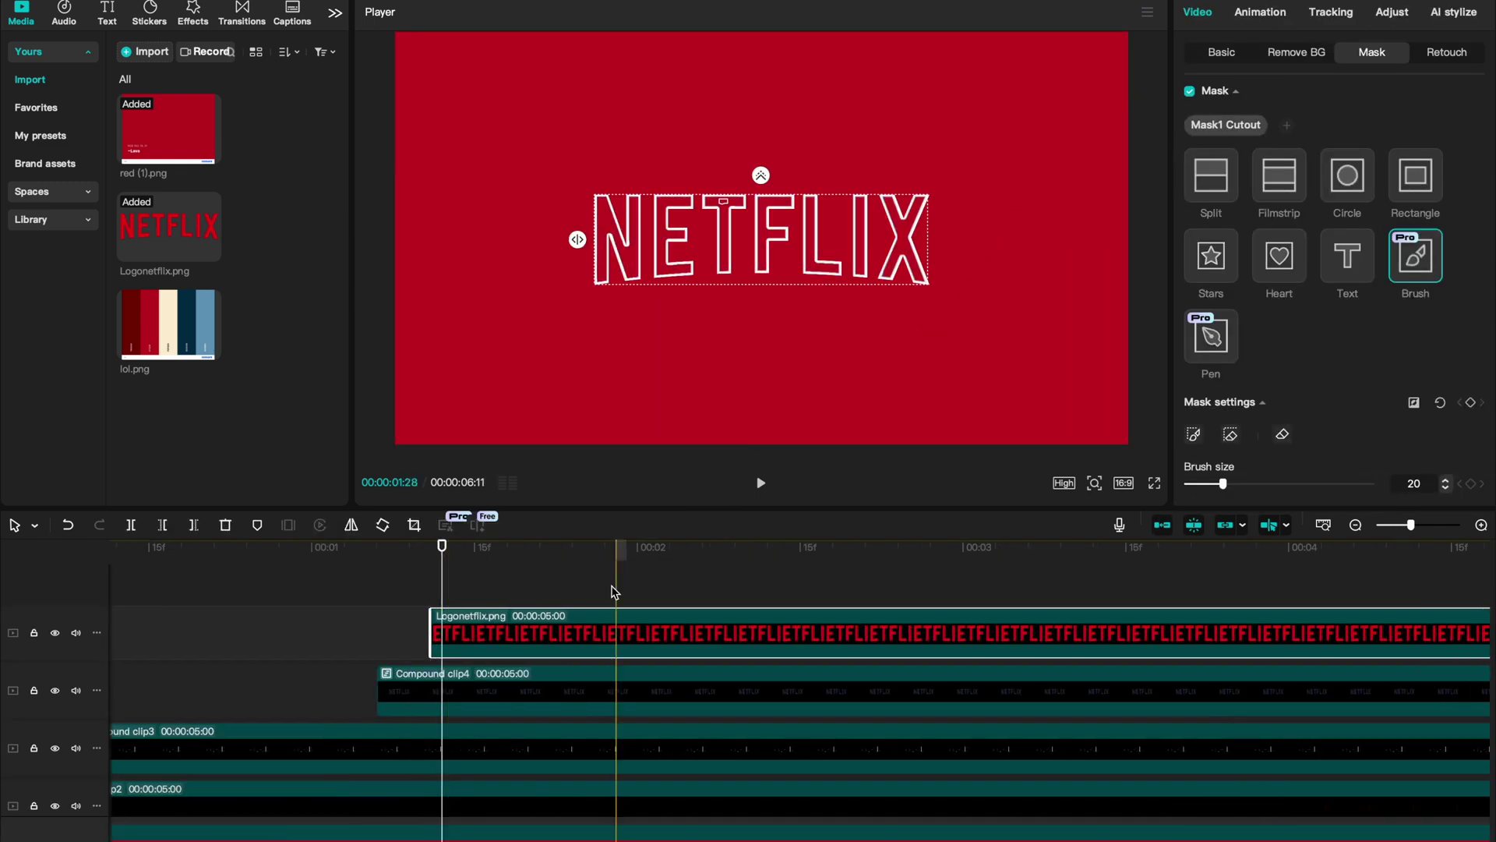
click(1263, 123)
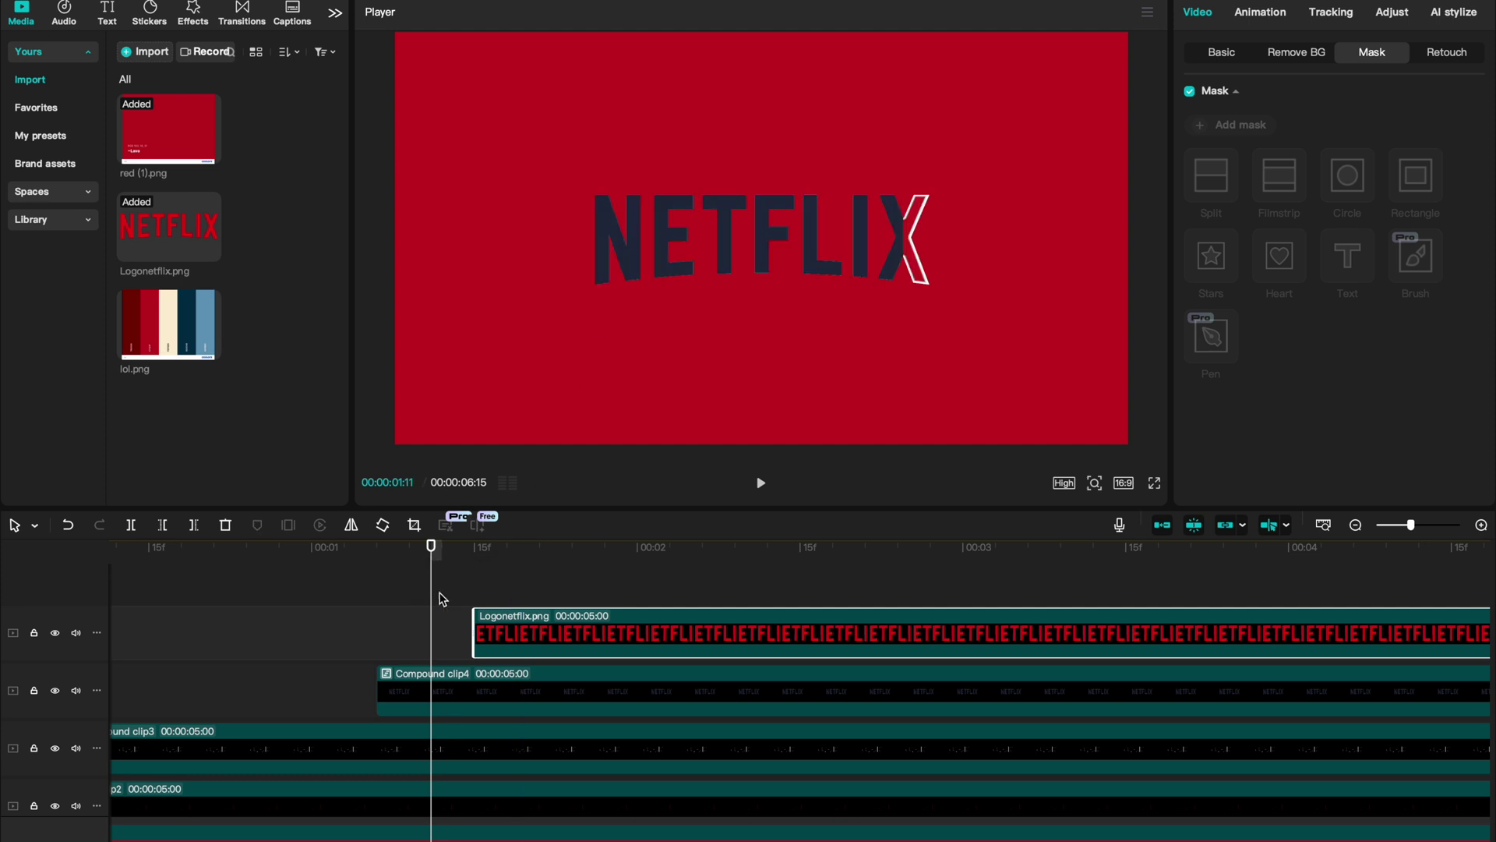
- Start the white logo clip at 01:12, place it on the track beneath Compound clip4, and step through the transition
key(Right)
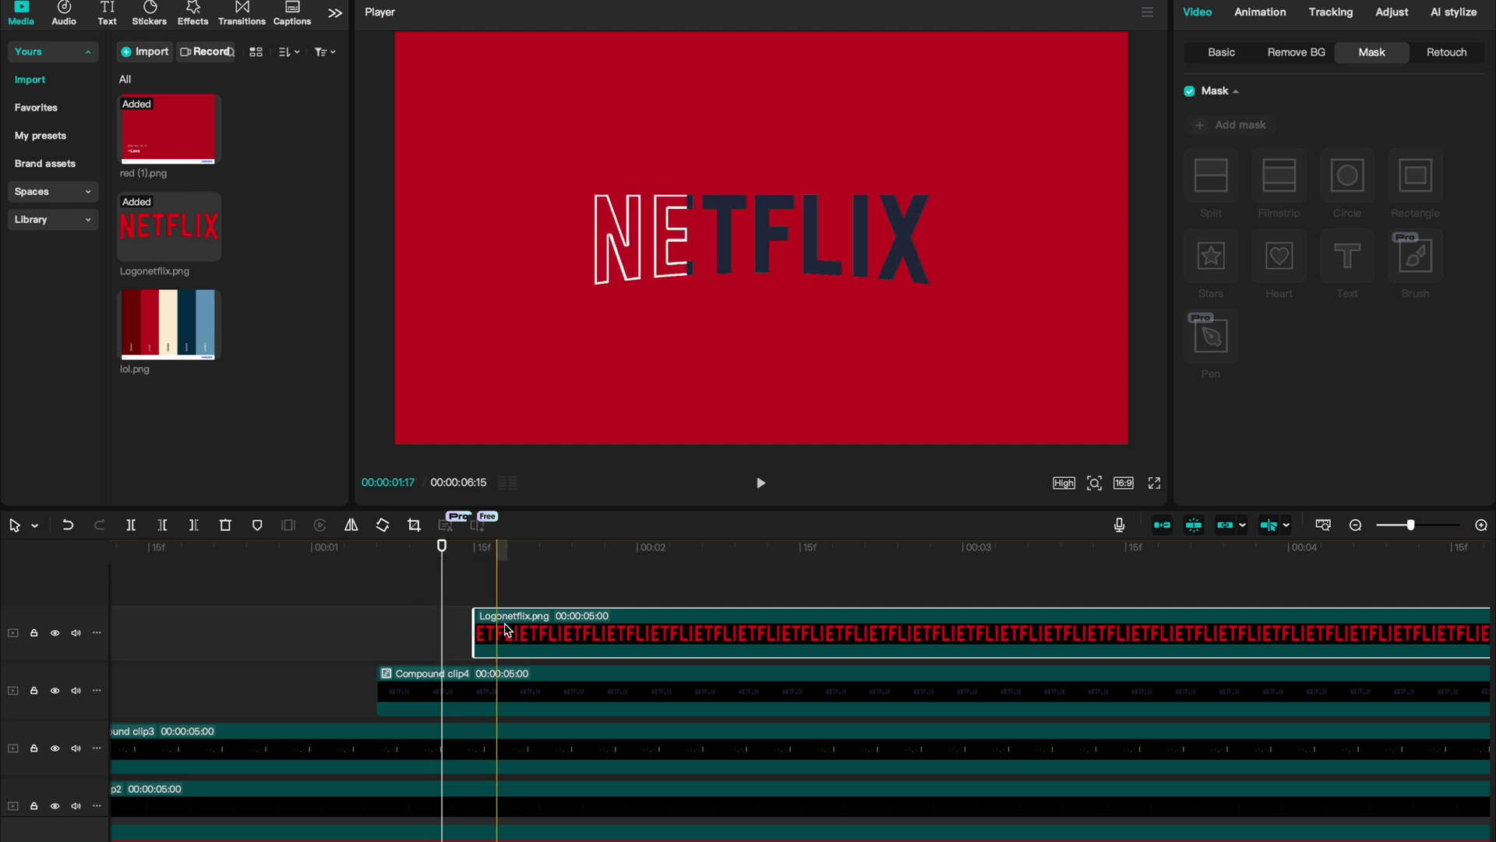
drag(503, 633, 471, 633)
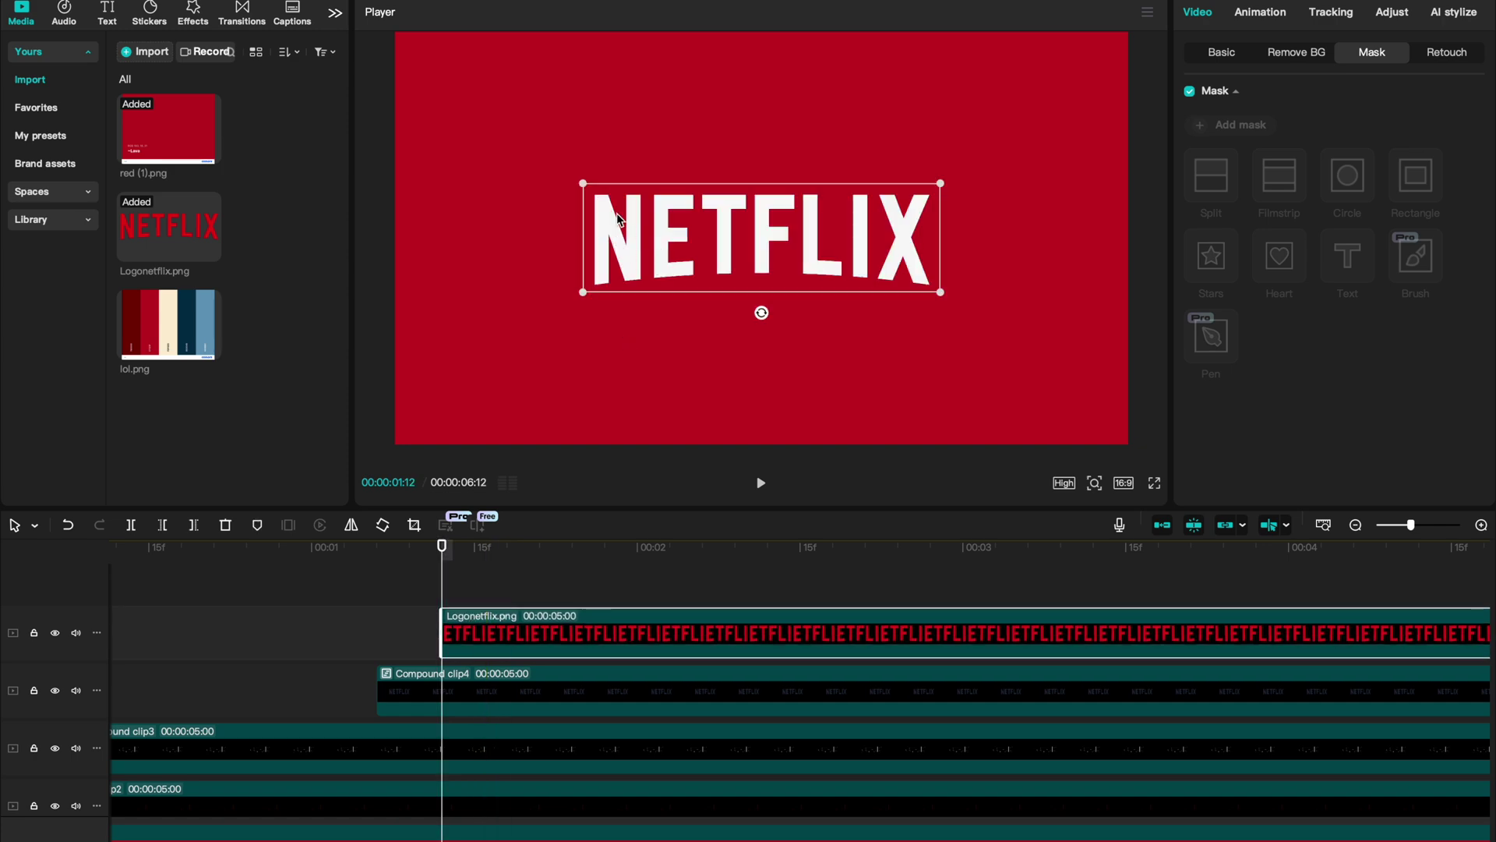
scroll(518, 626, down, 1)
drag(488, 615, 484, 694)
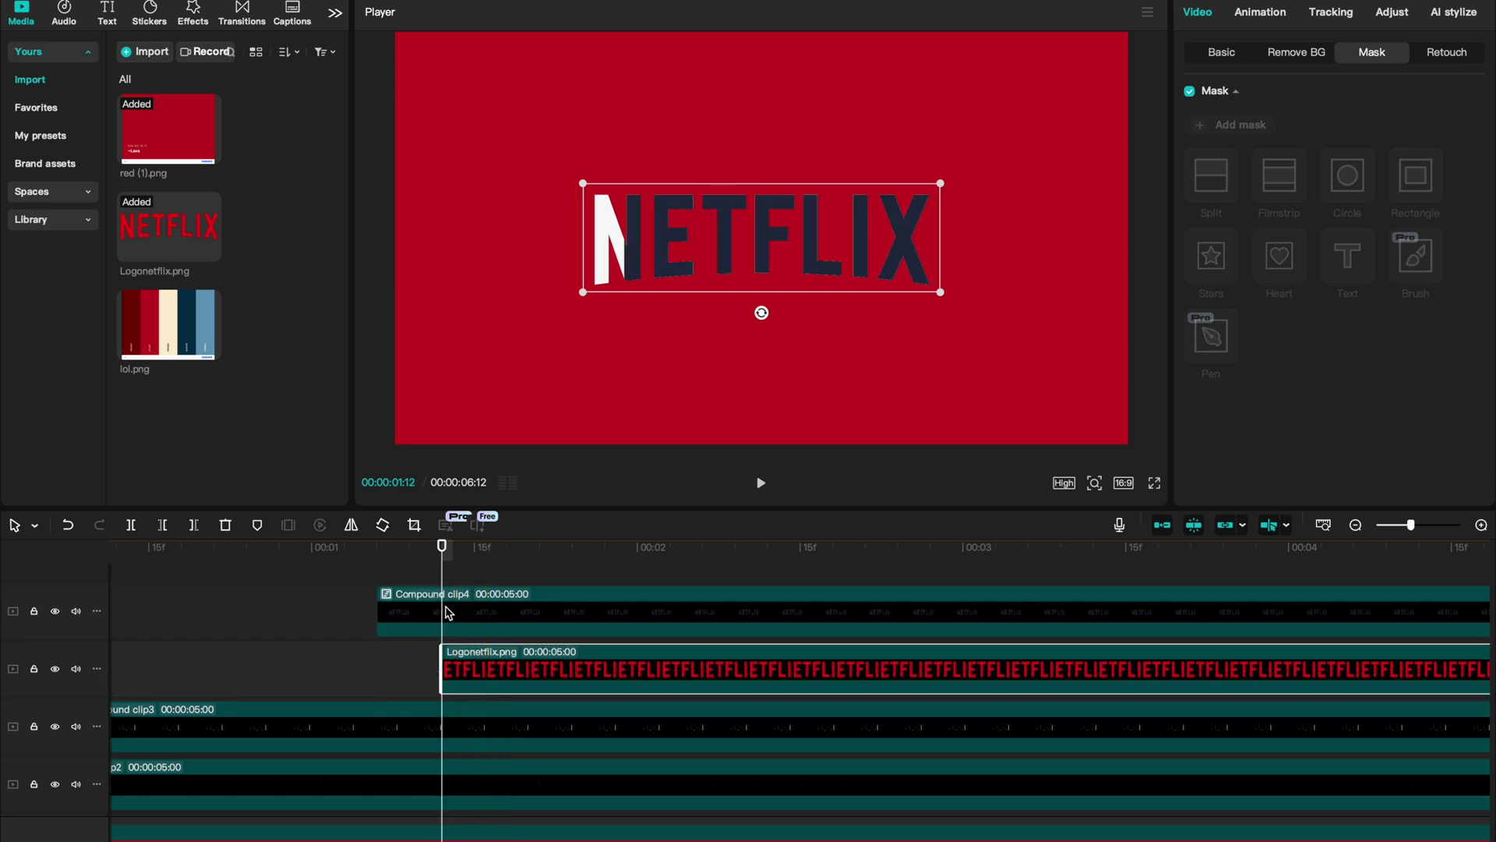
key(Right)
key(Right)
key(Right)
key(Right)
key(Right)
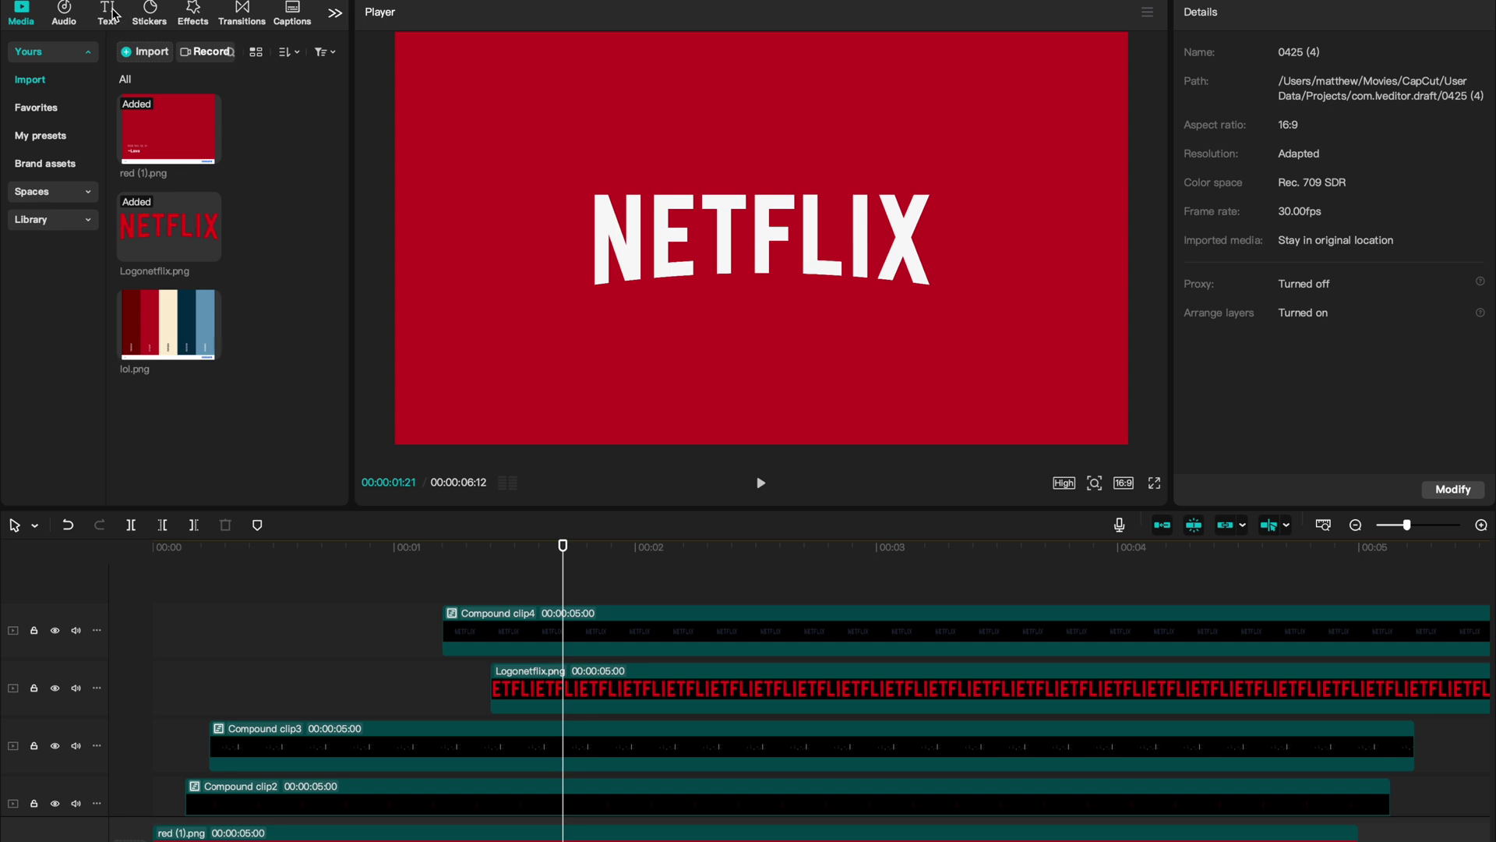
- Add a default text clip starting at 01:16 and change its wording to netflix.com
click(107, 12)
click(180, 106)
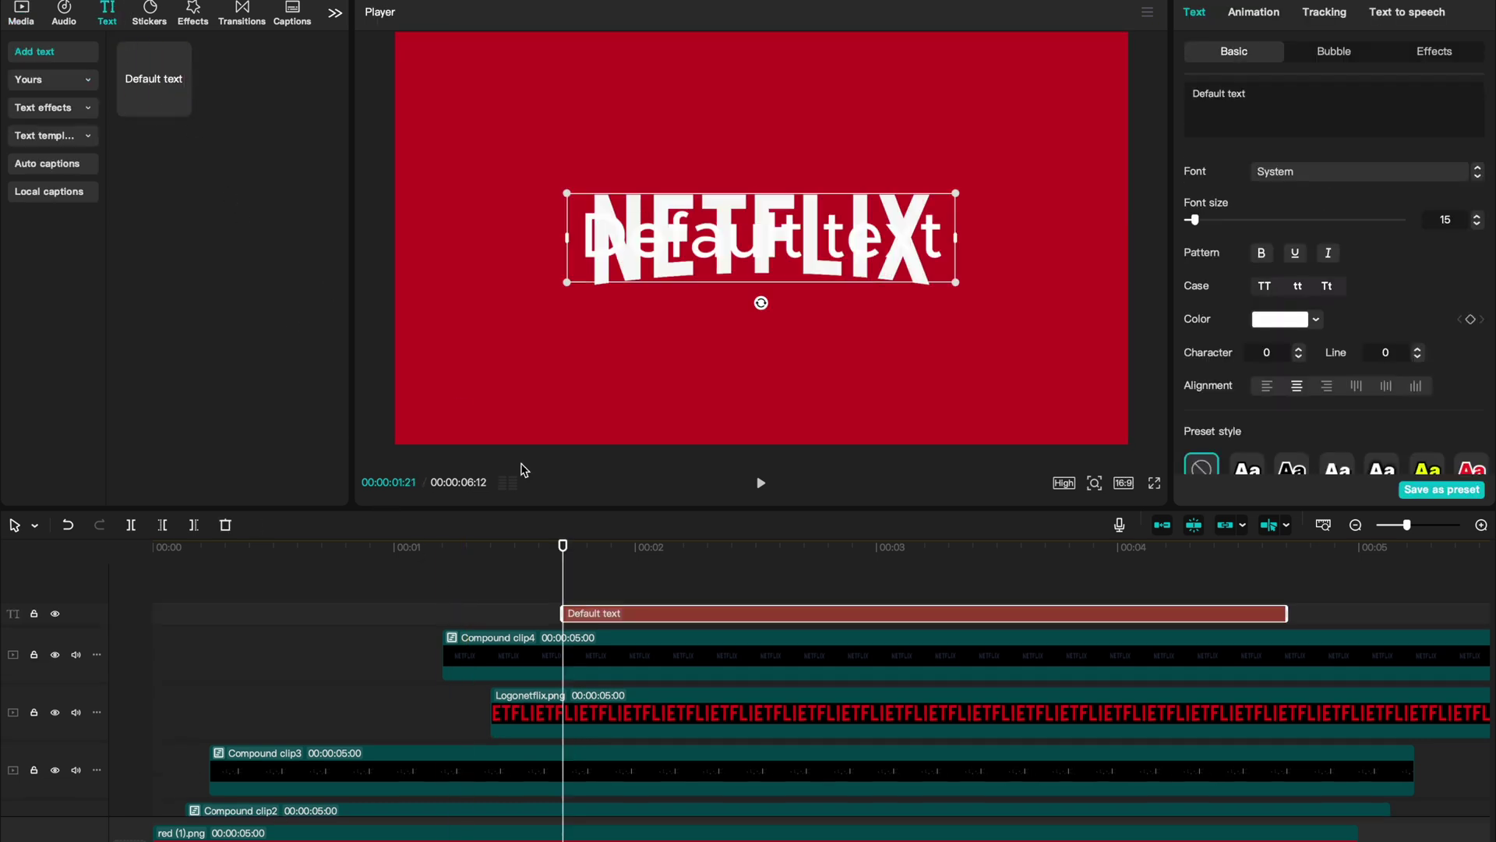
click(486, 589)
key(Right)
key(Right)
key(Right)
key(Right)
key(Right)
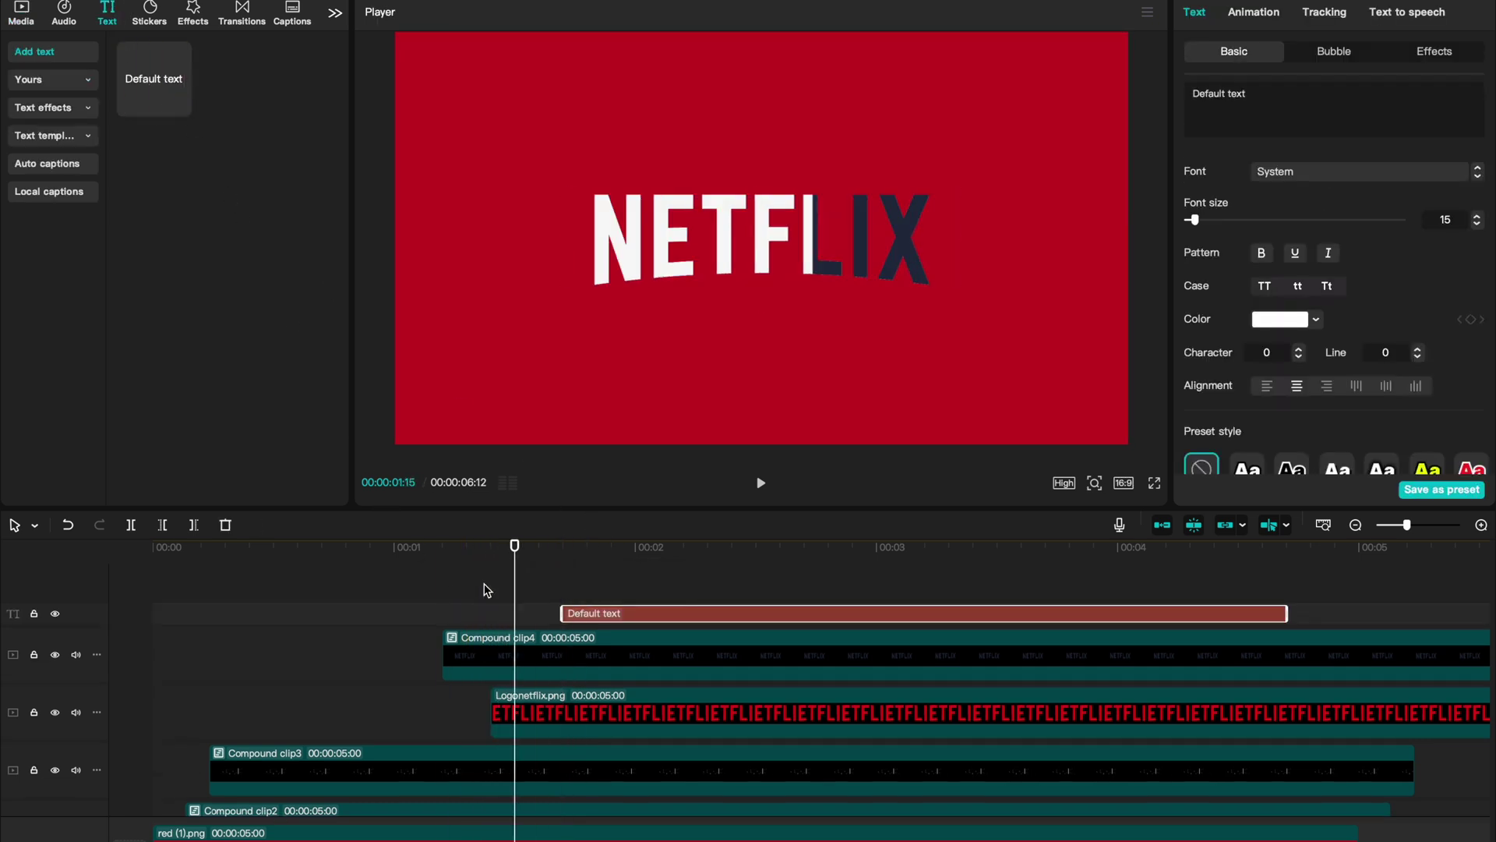
key(Left)
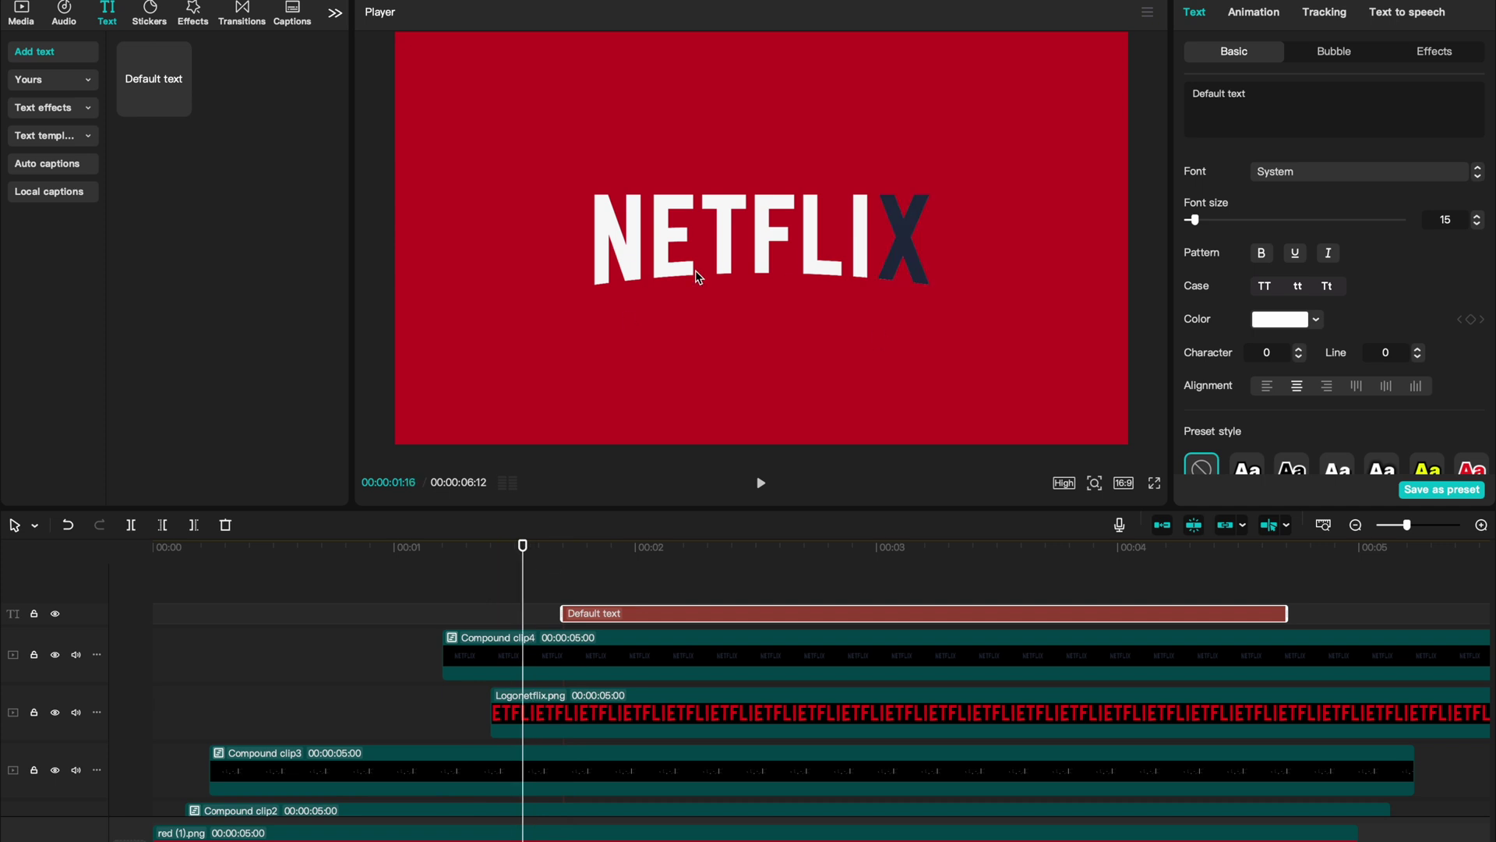
drag(610, 613, 563, 617)
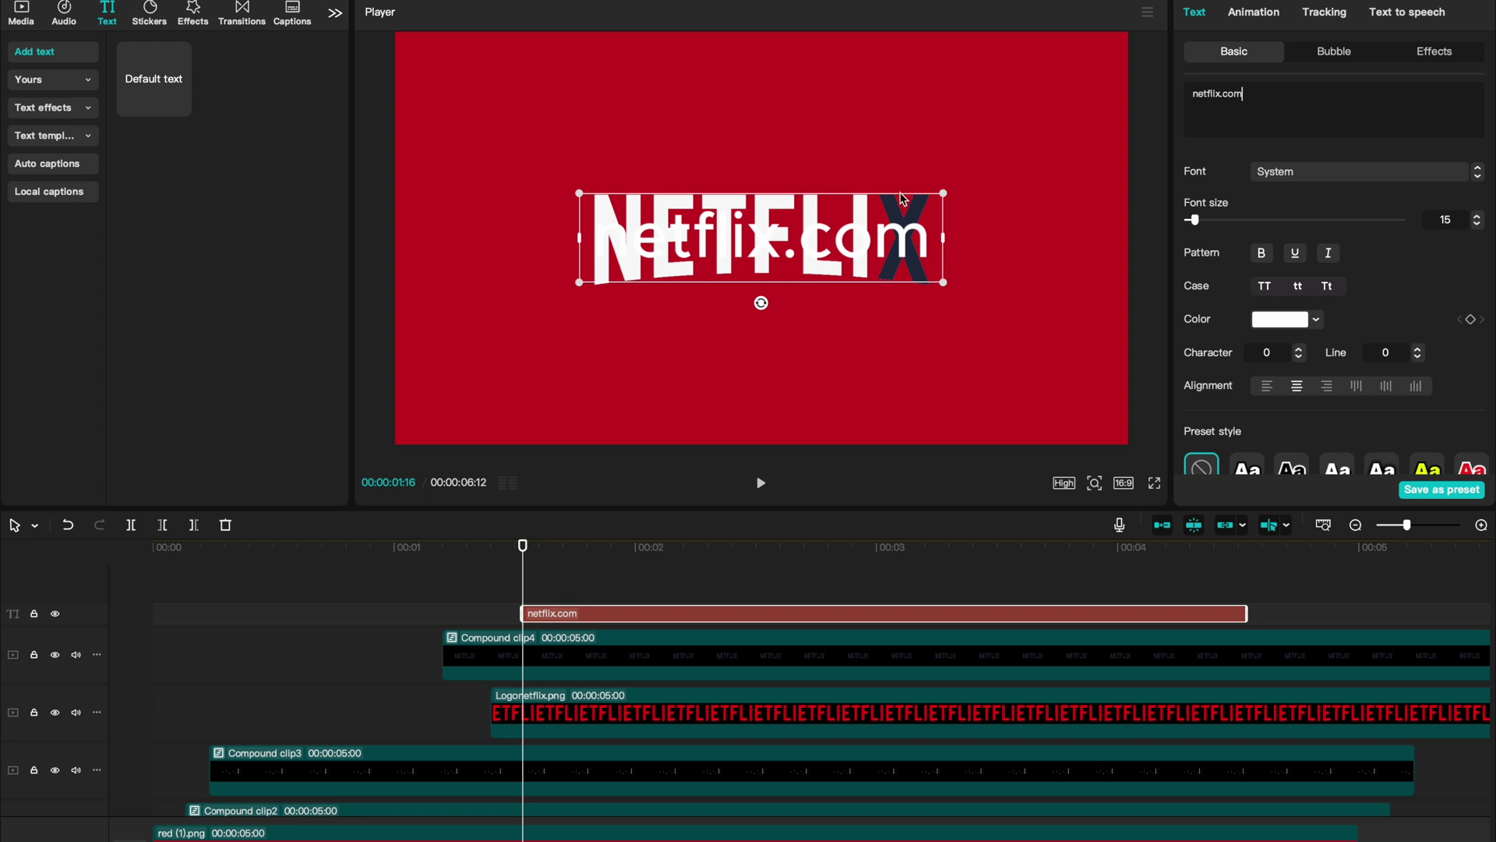
- Reduce the netflix.com text to font size 6 and place it centred just beneath the logo
drag(901, 199, 901, 273)
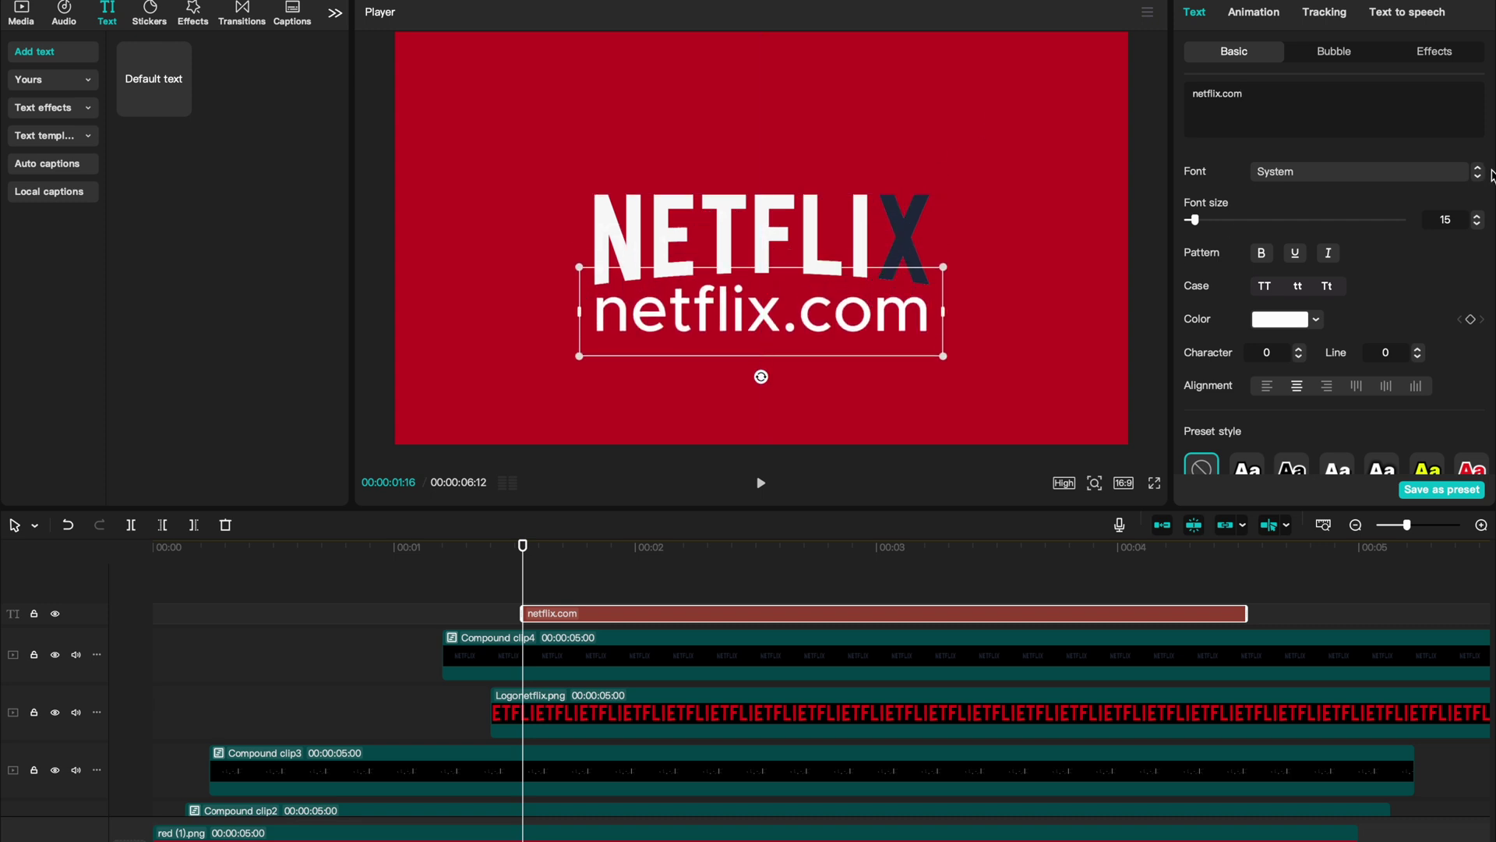
click(1477, 223)
triple_click(1477, 223)
triple_click(1477, 223)
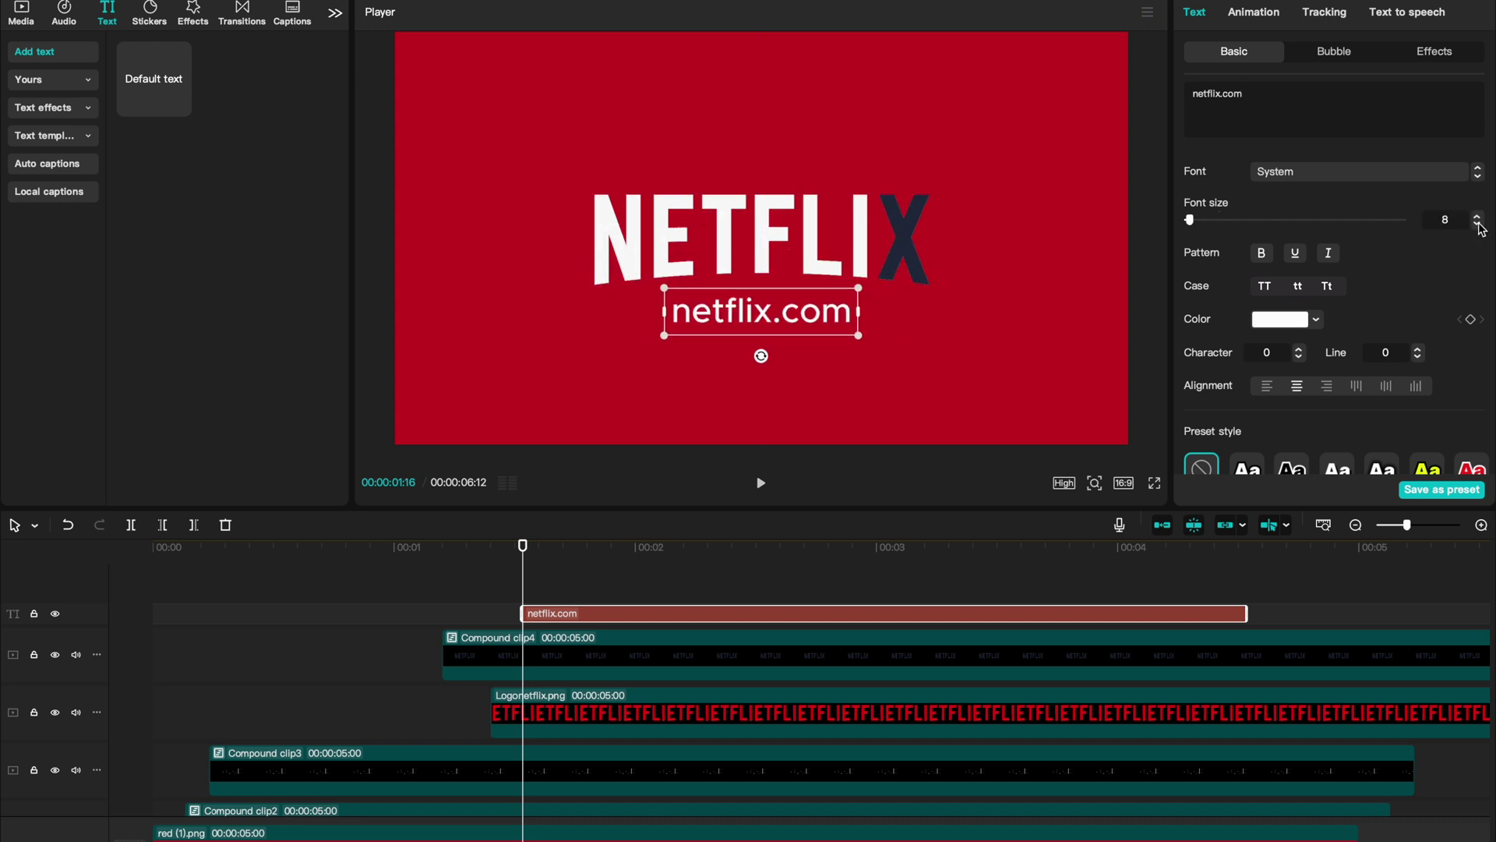
double_click(1477, 224)
drag(800, 312, 801, 304)
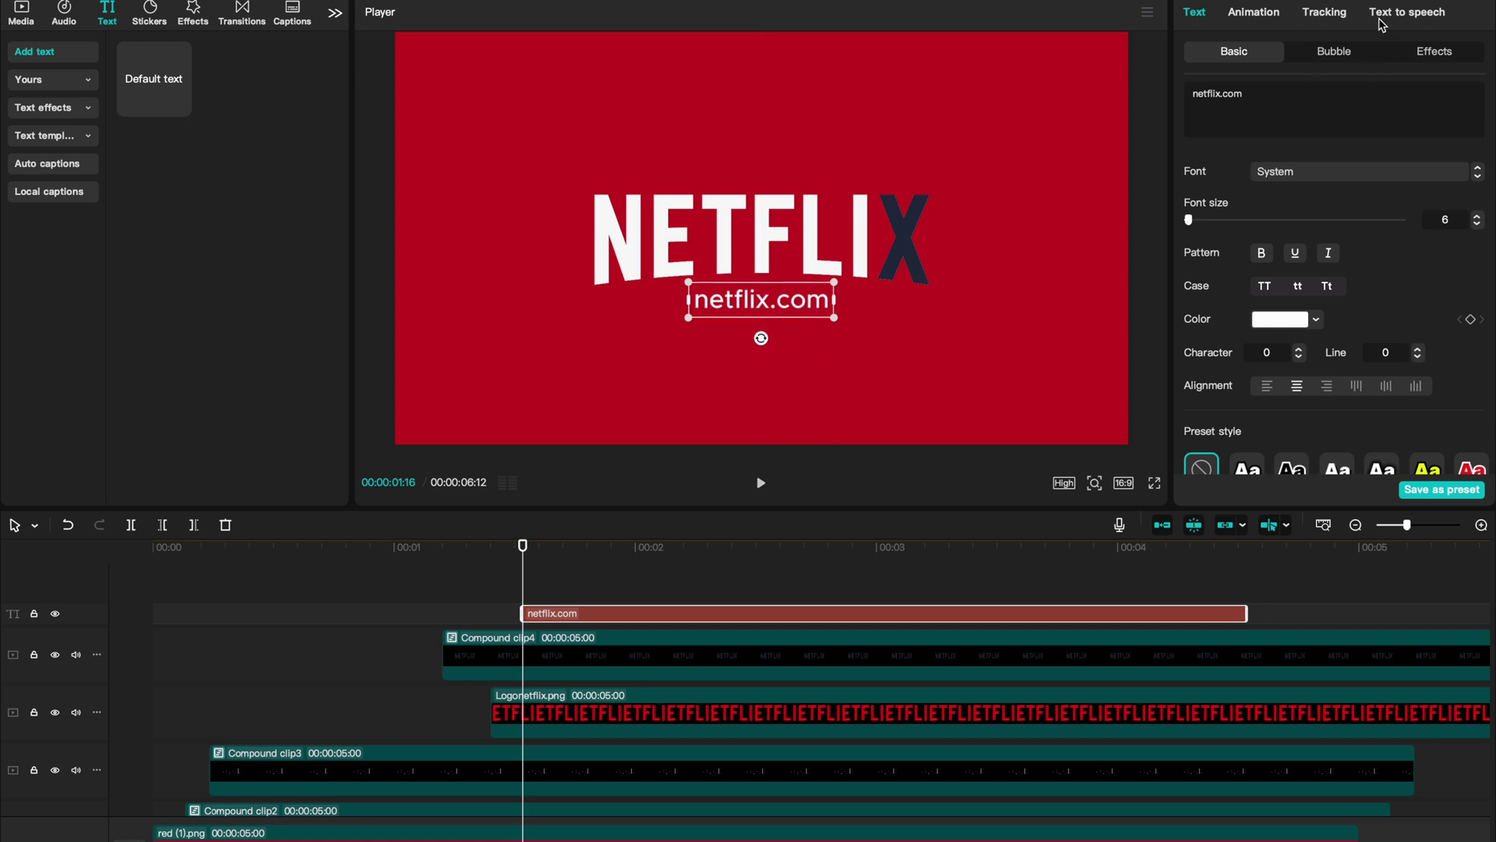
- Apply the Fade In entrance animation of 0.5 s to the netflix.com text and preview it
click(1255, 14)
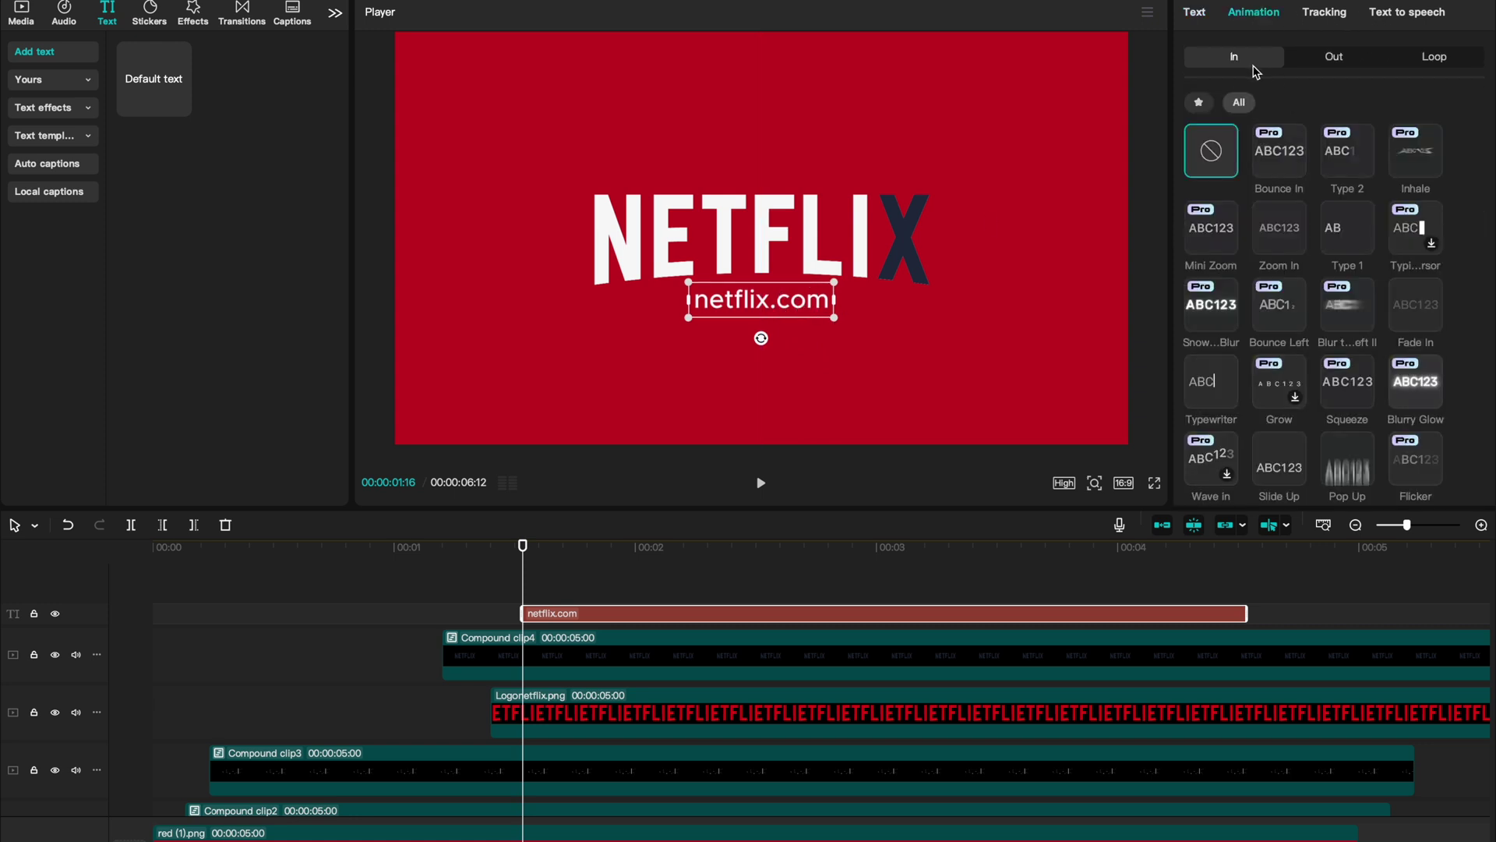
click(1415, 306)
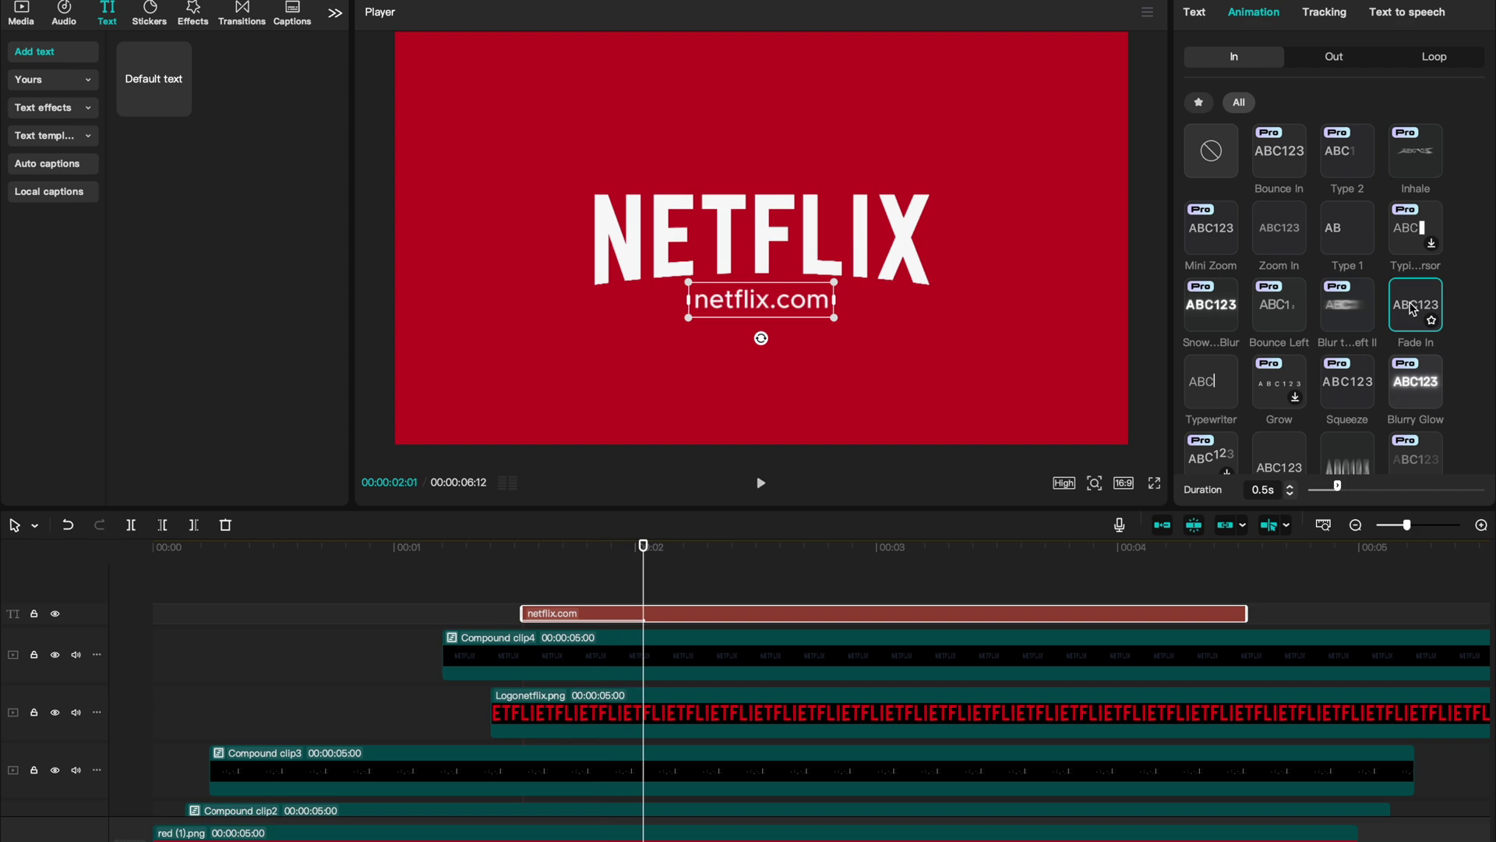
click(501, 597)
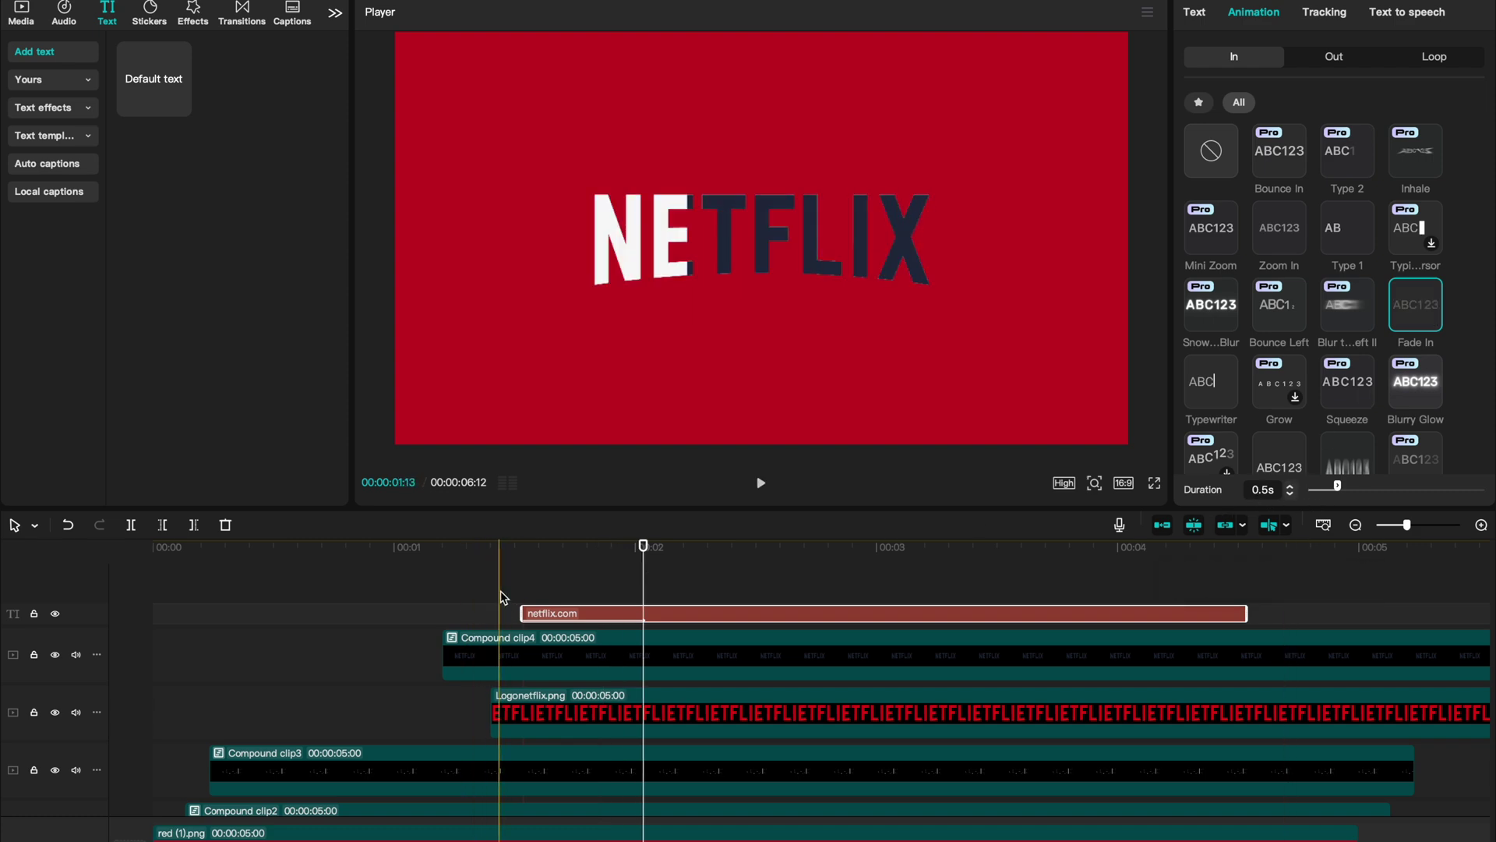
key(space)
- Add Transform keyframes to the netflix.com text at 01:16 and 01:24
click(519, 597)
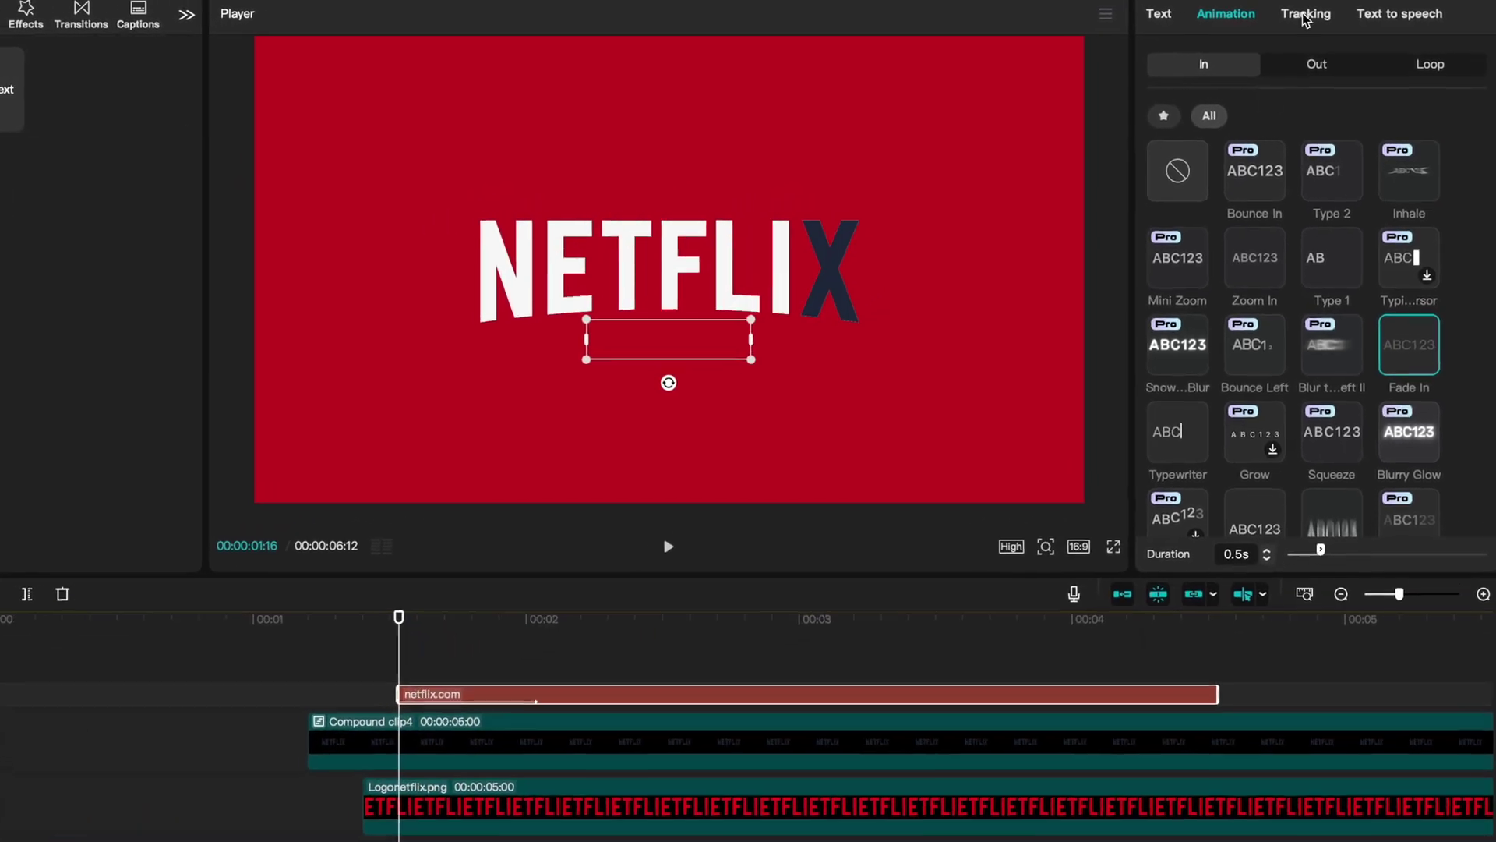
click(1144, 14)
scroll(1300, 390, down, 5)
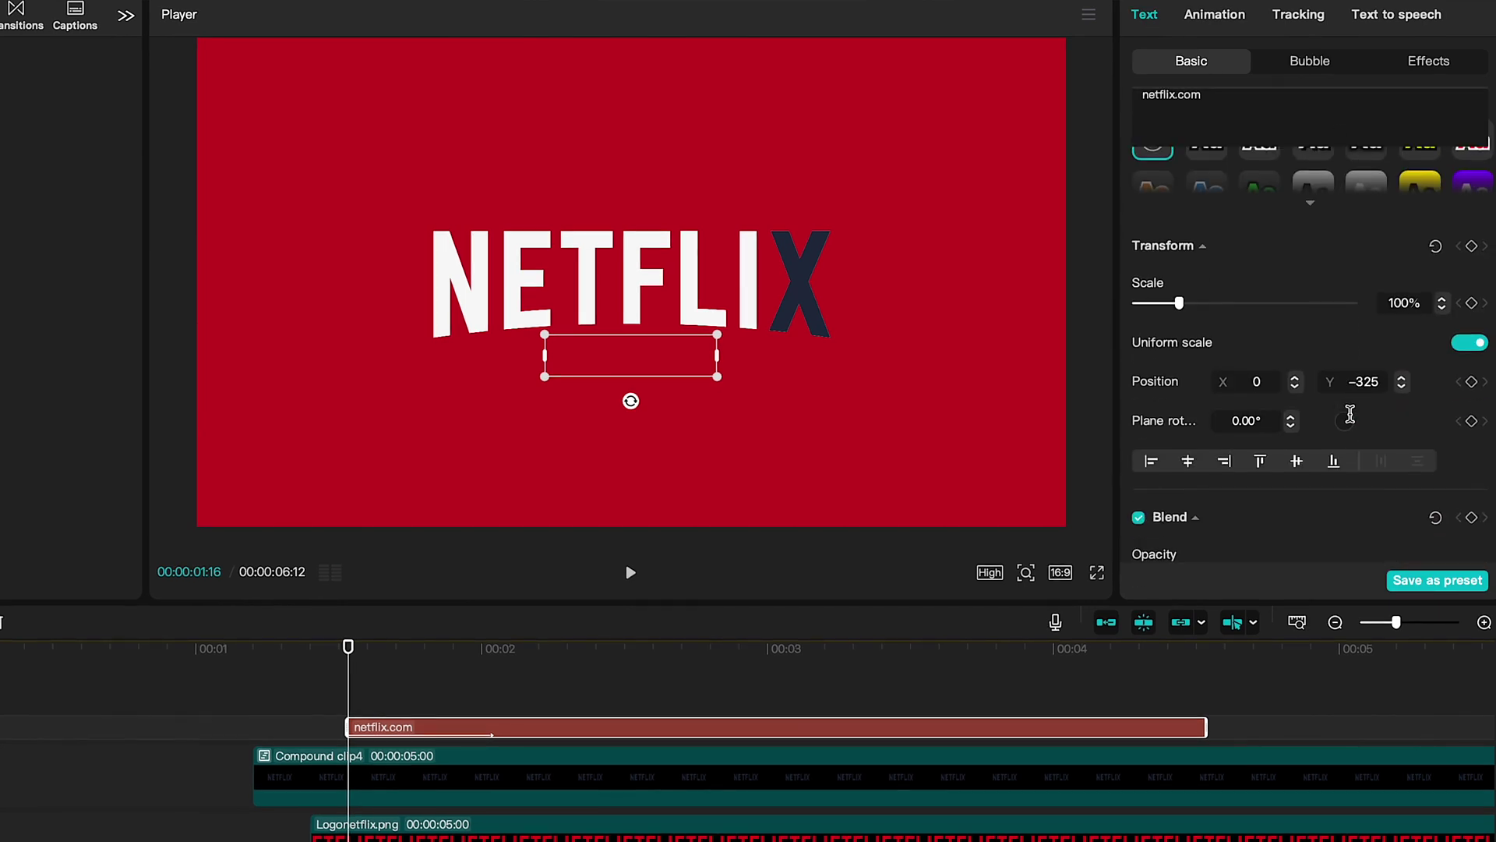
click(1471, 246)
key(Right)
key(Right)
key(Right)
key(Right)
key(Right)
key(Right)
key(Right)
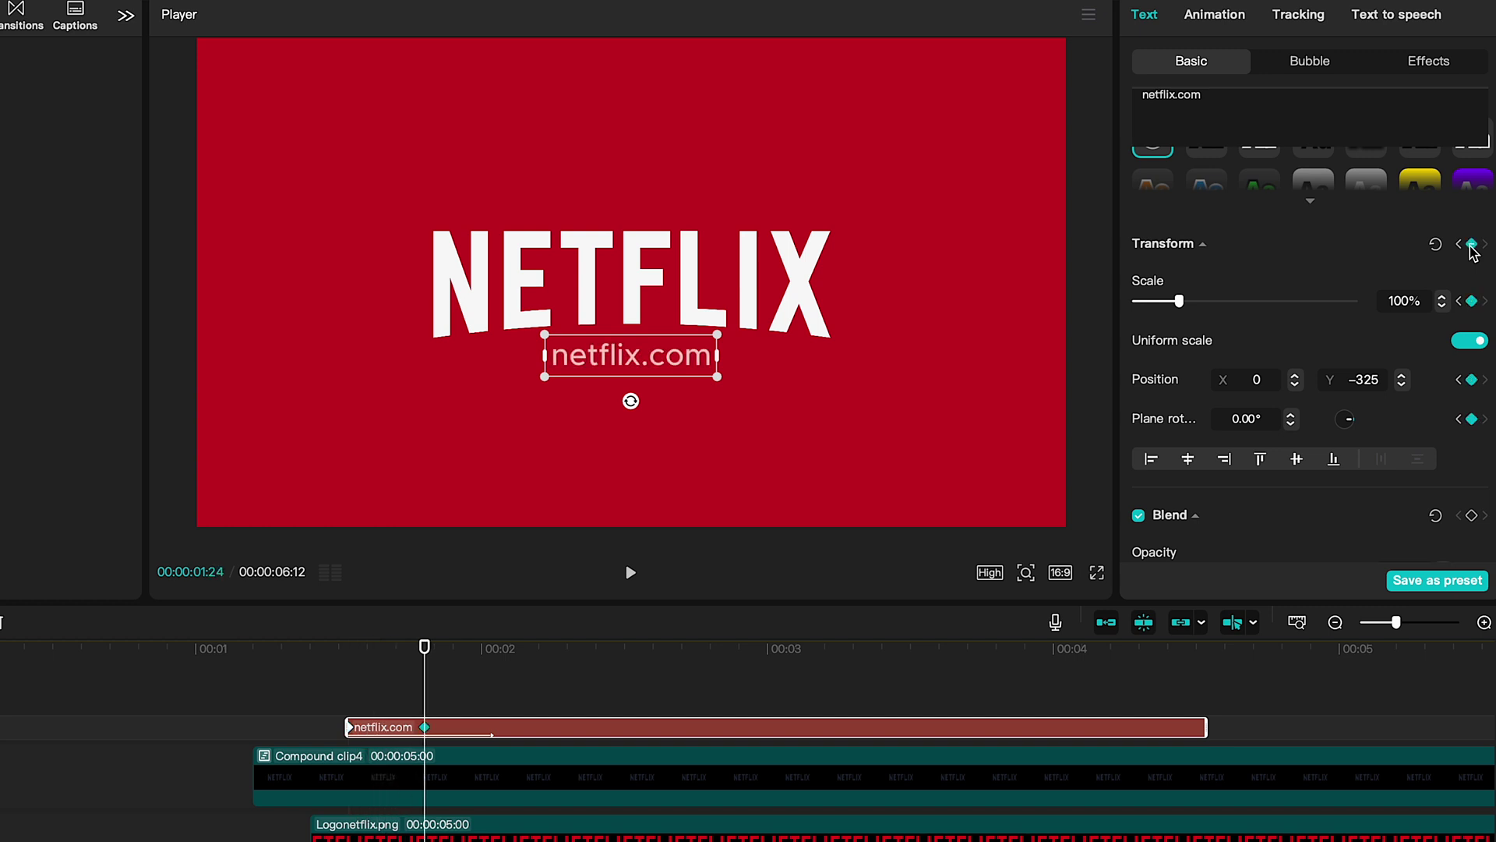
- Move the netflix.com text straight down at its 01:16 keyframe so it rises towards the logo, and step through the motion
click(1460, 246)
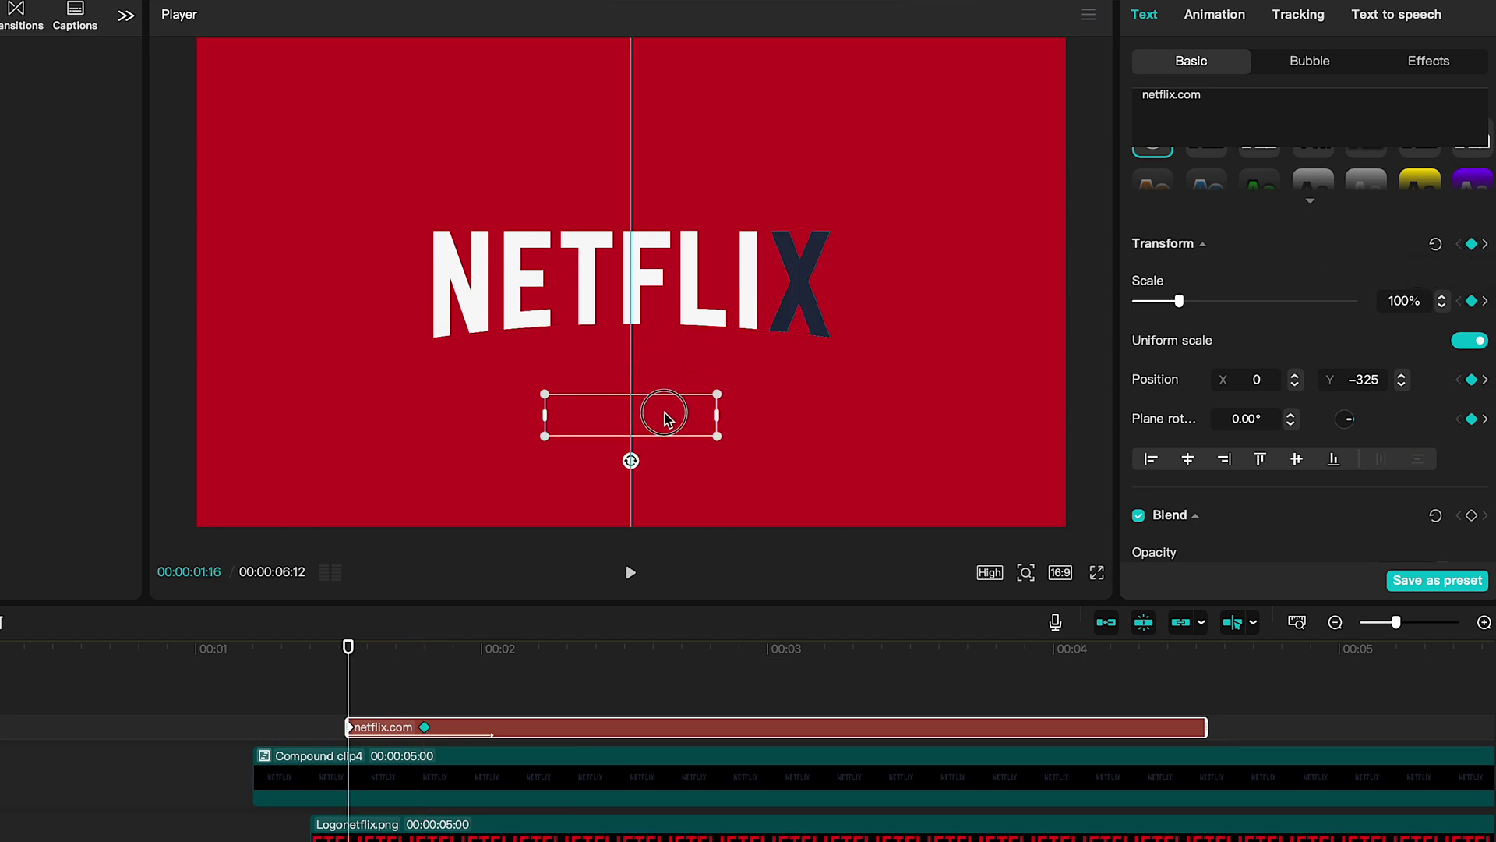
click(351, 709)
key(Right)
key(Right)
key(Right)
key(Right)
key(Right)
key(Right)
key(Right)
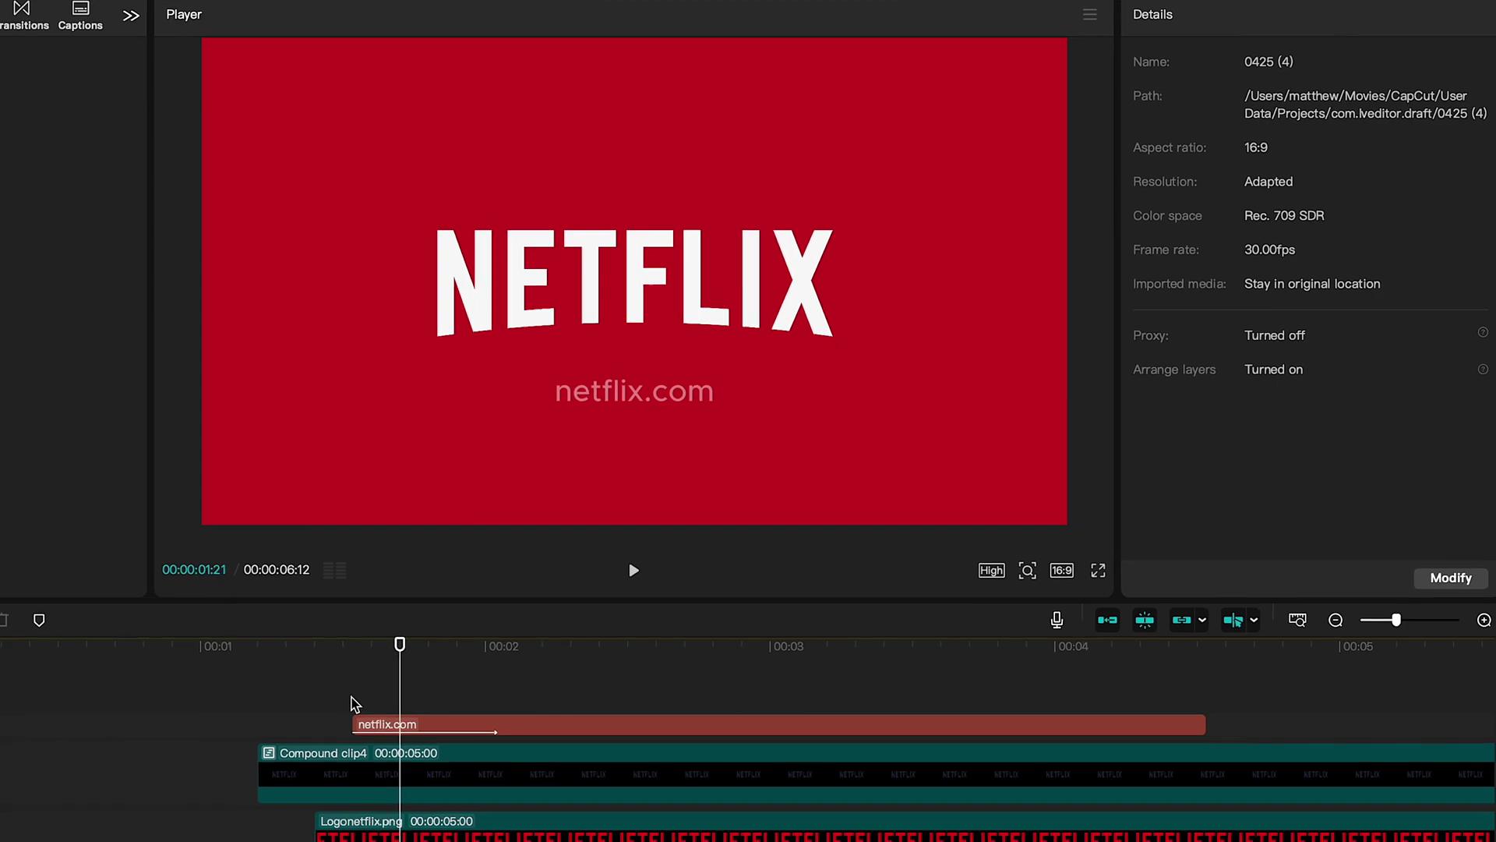
- Show the keyframe animation graph of the netflix.com text clip and expand its Y position curve
click(366, 727)
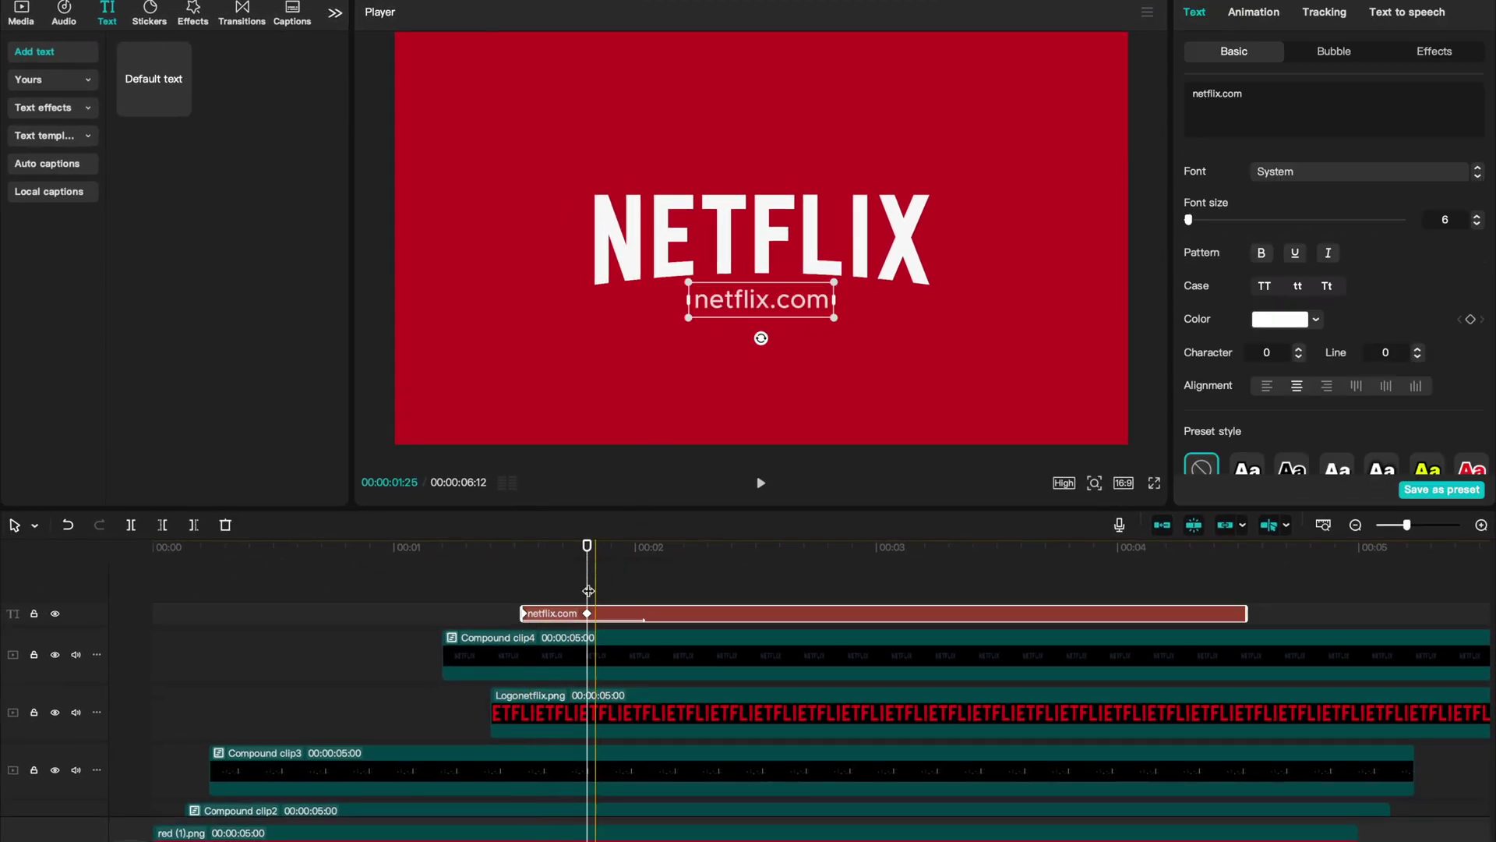
right_click(569, 620)
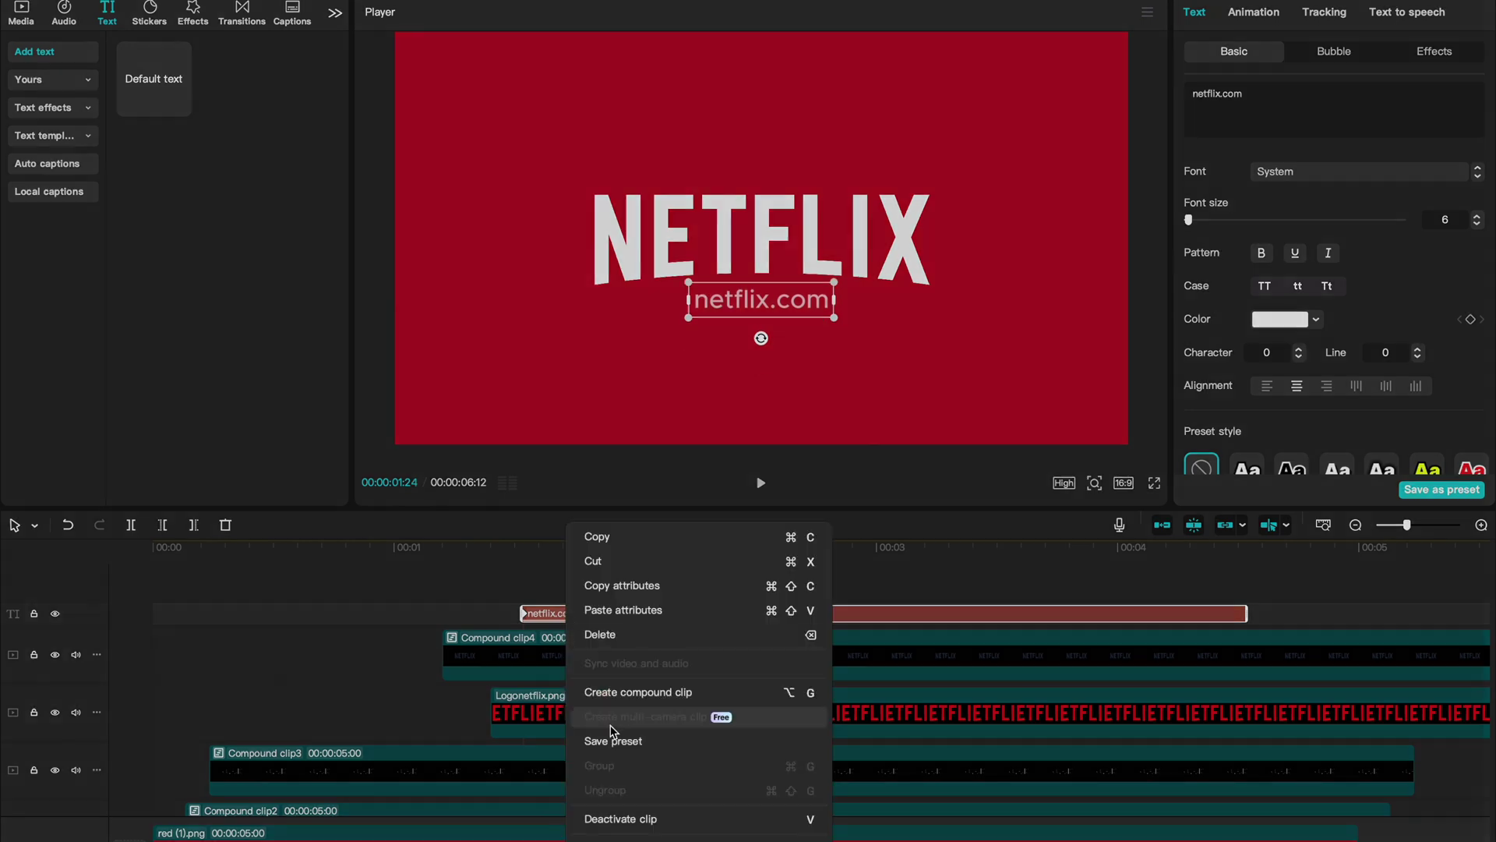
click(620, 832)
scroll(587, 722, up, 3)
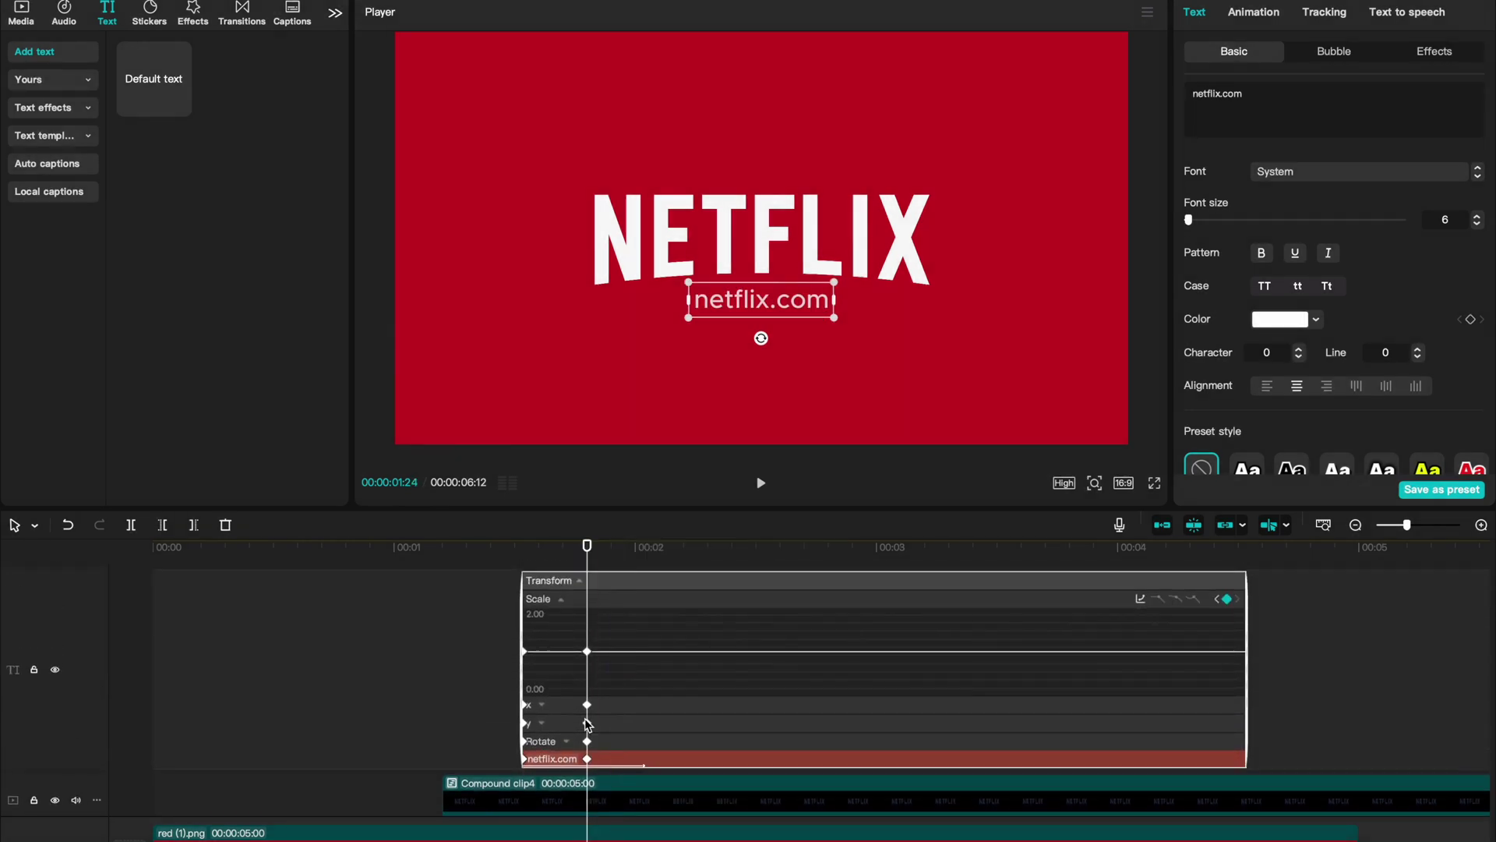
scroll(588, 722, up, 2)
click(508, 599)
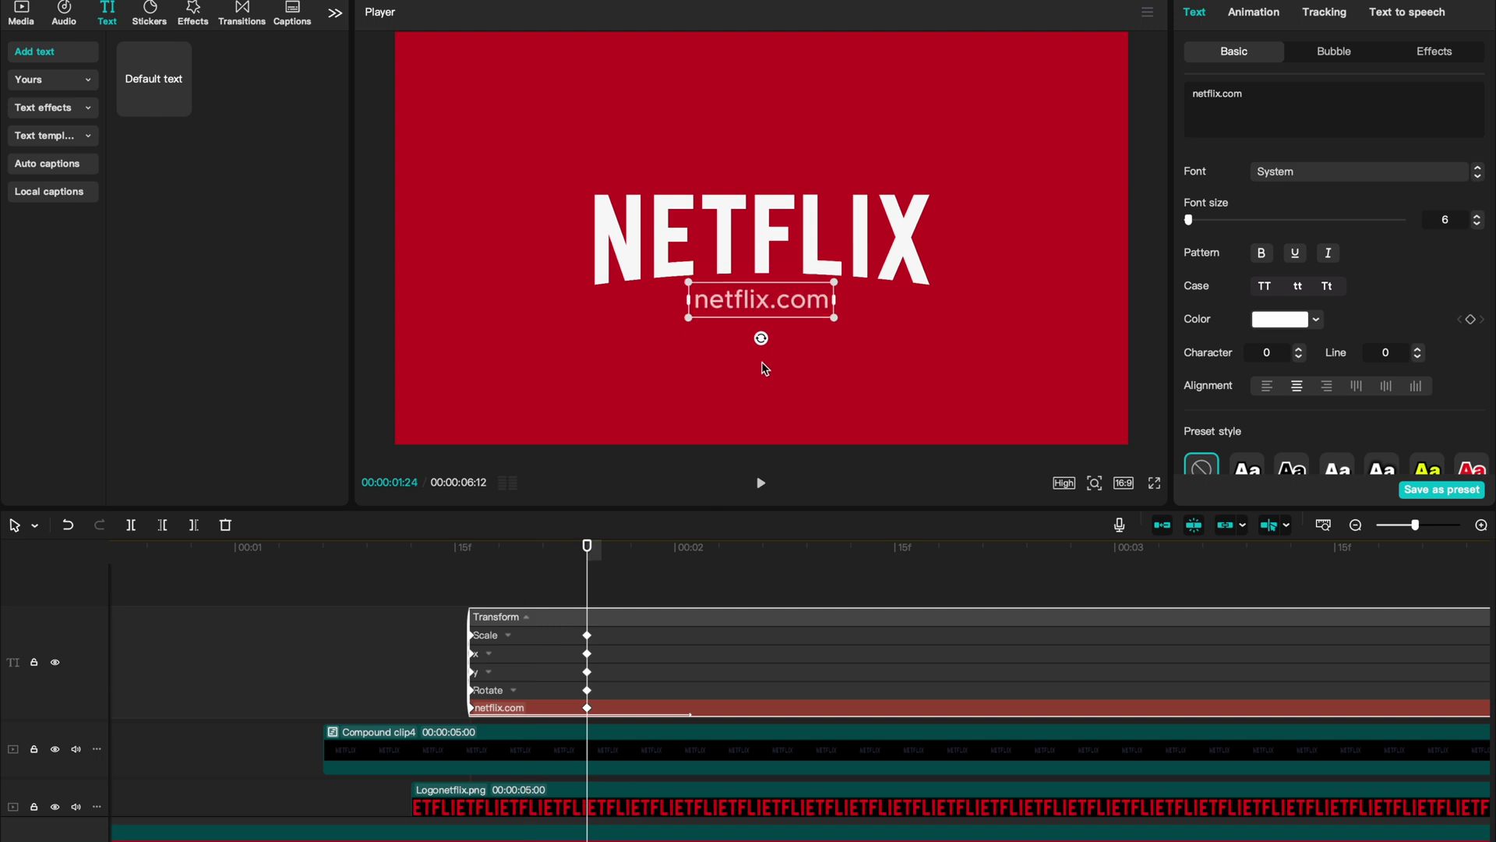
click(514, 672)
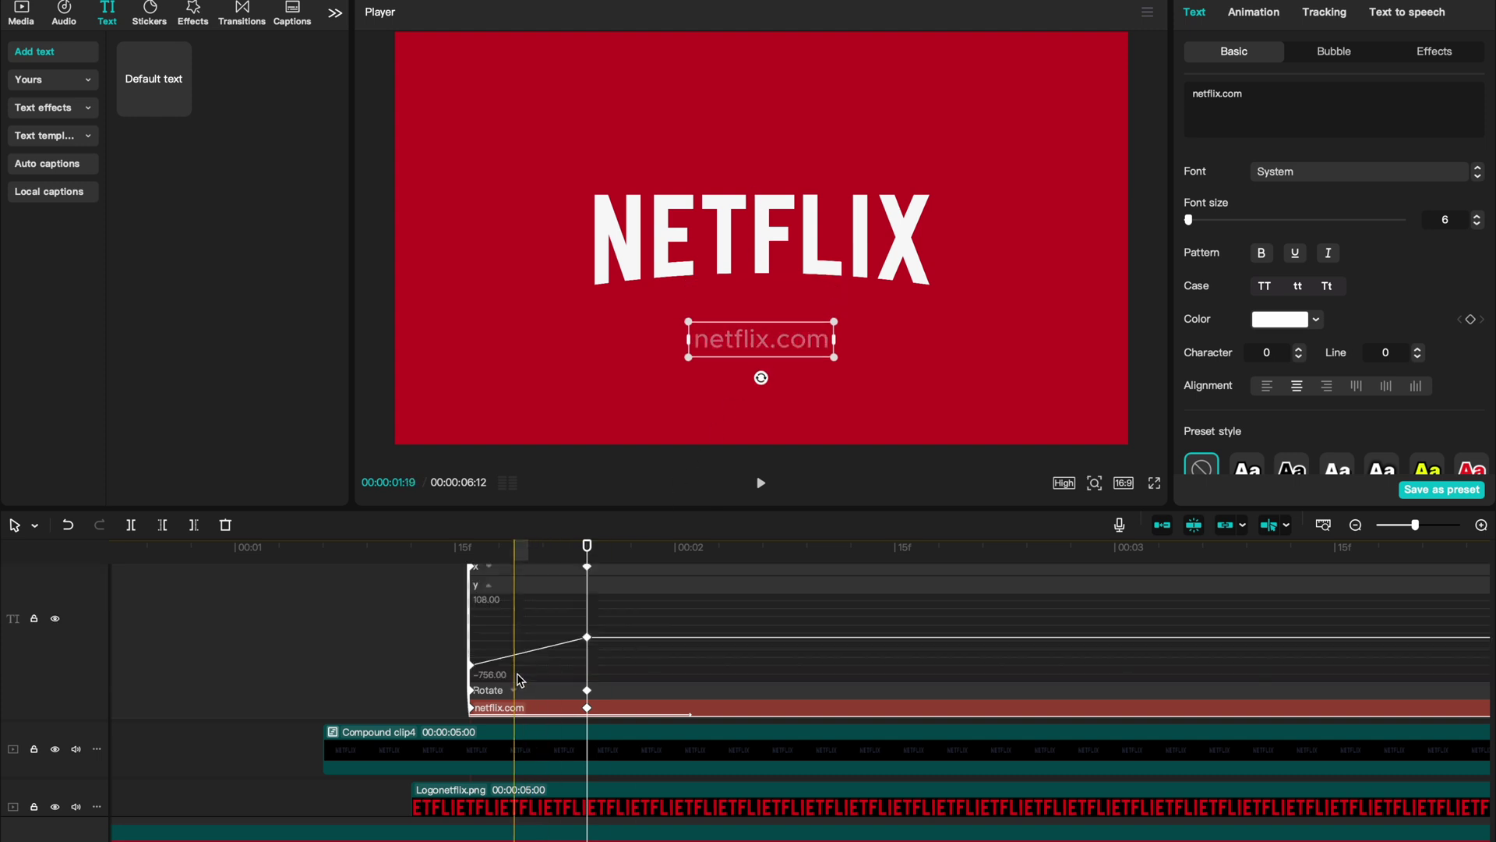
- Apply the Quad Ease preset curve between the two Y position keyframes of the netflix.com text
drag(599, 621, 456, 691)
ctrl+scroll(702, 641, down, 3)
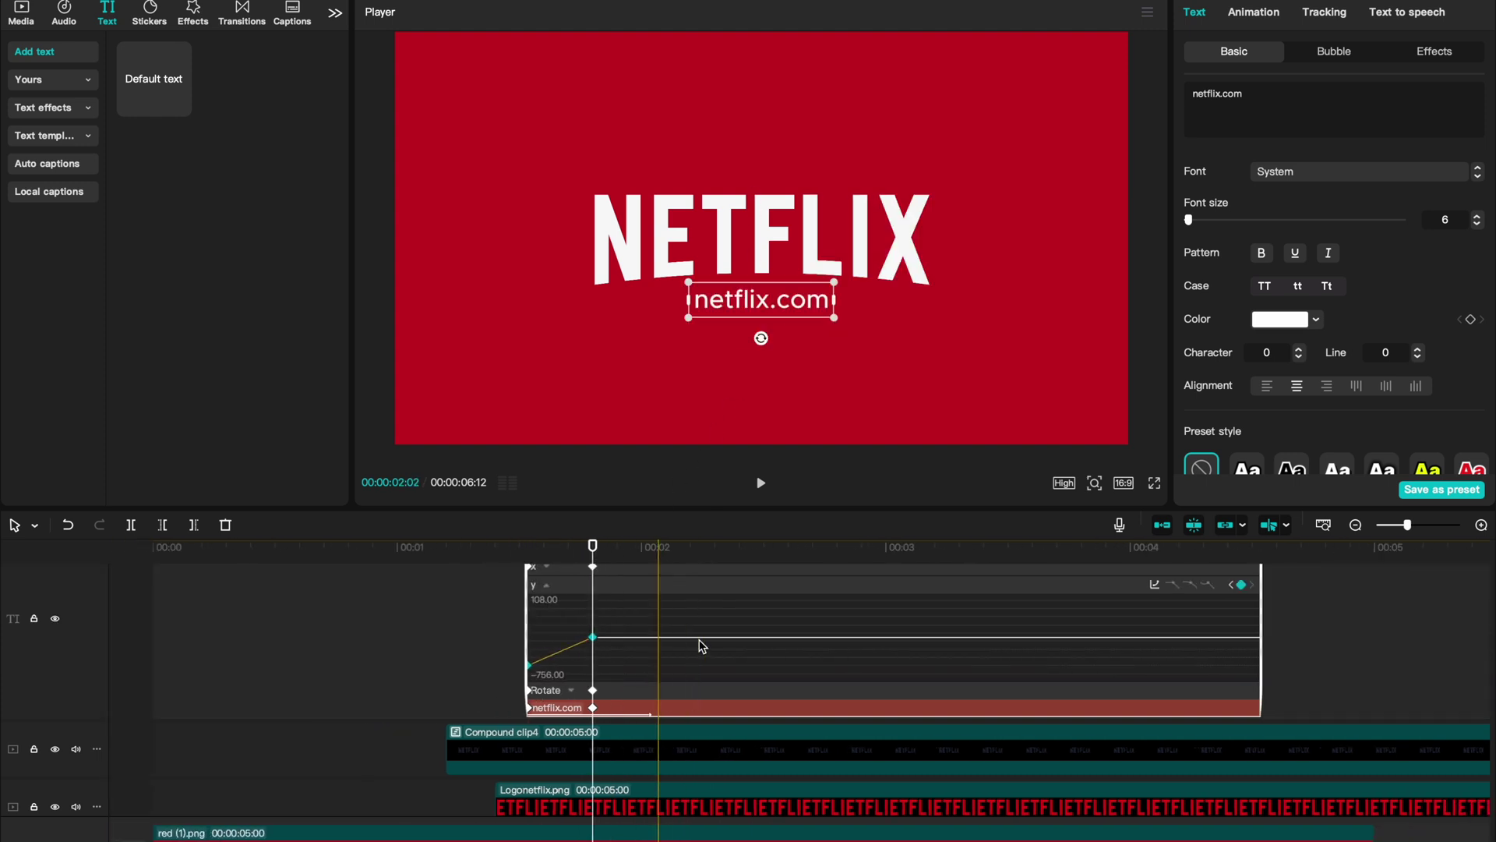
click(952, 584)
click(1204, 730)
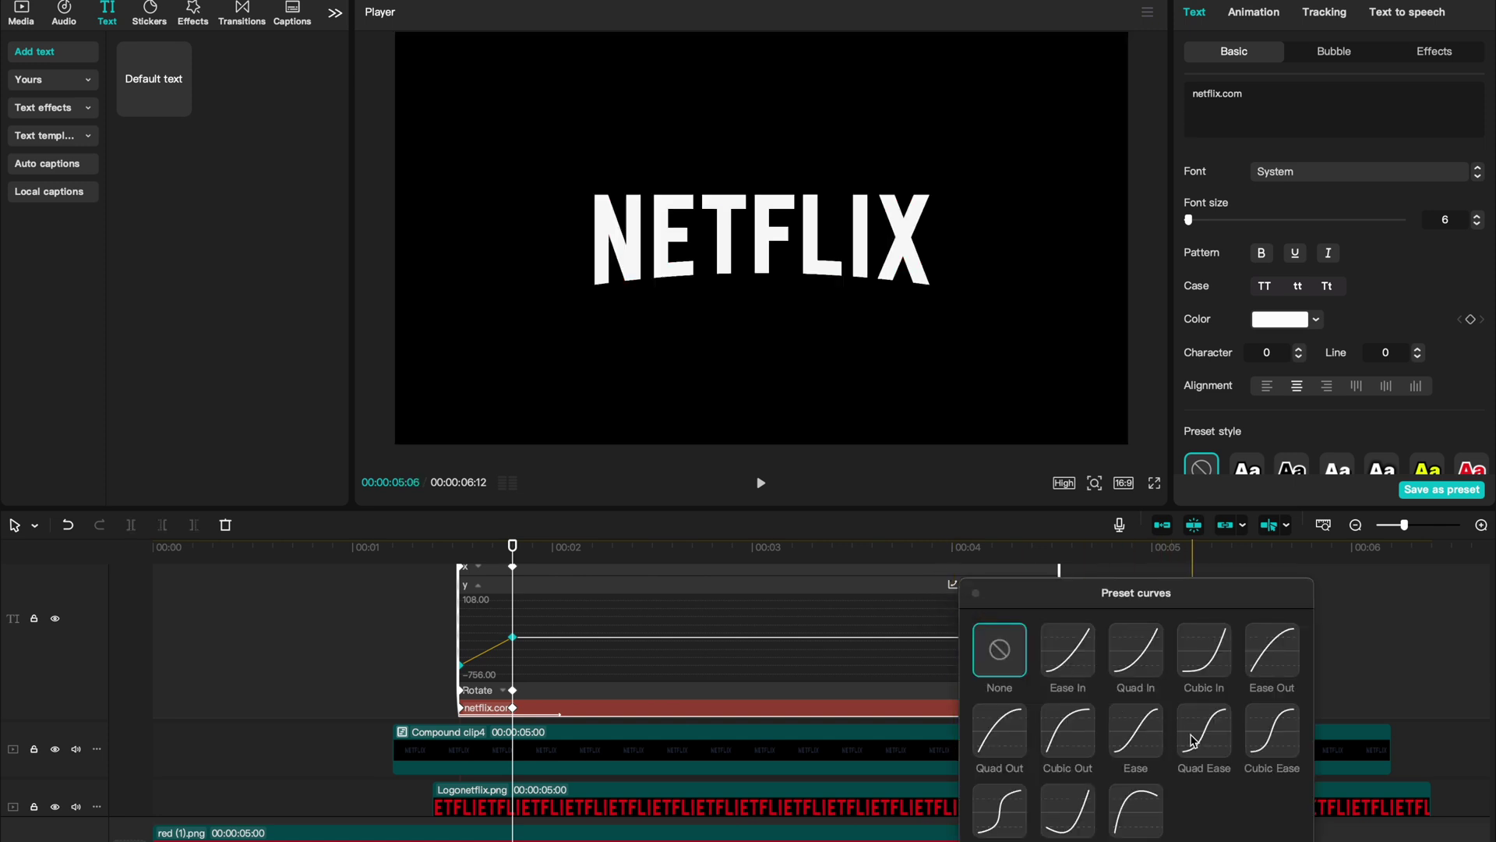
ctrl+scroll(494, 635, up, 2)
ctrl+scroll(493, 629, up, 3)
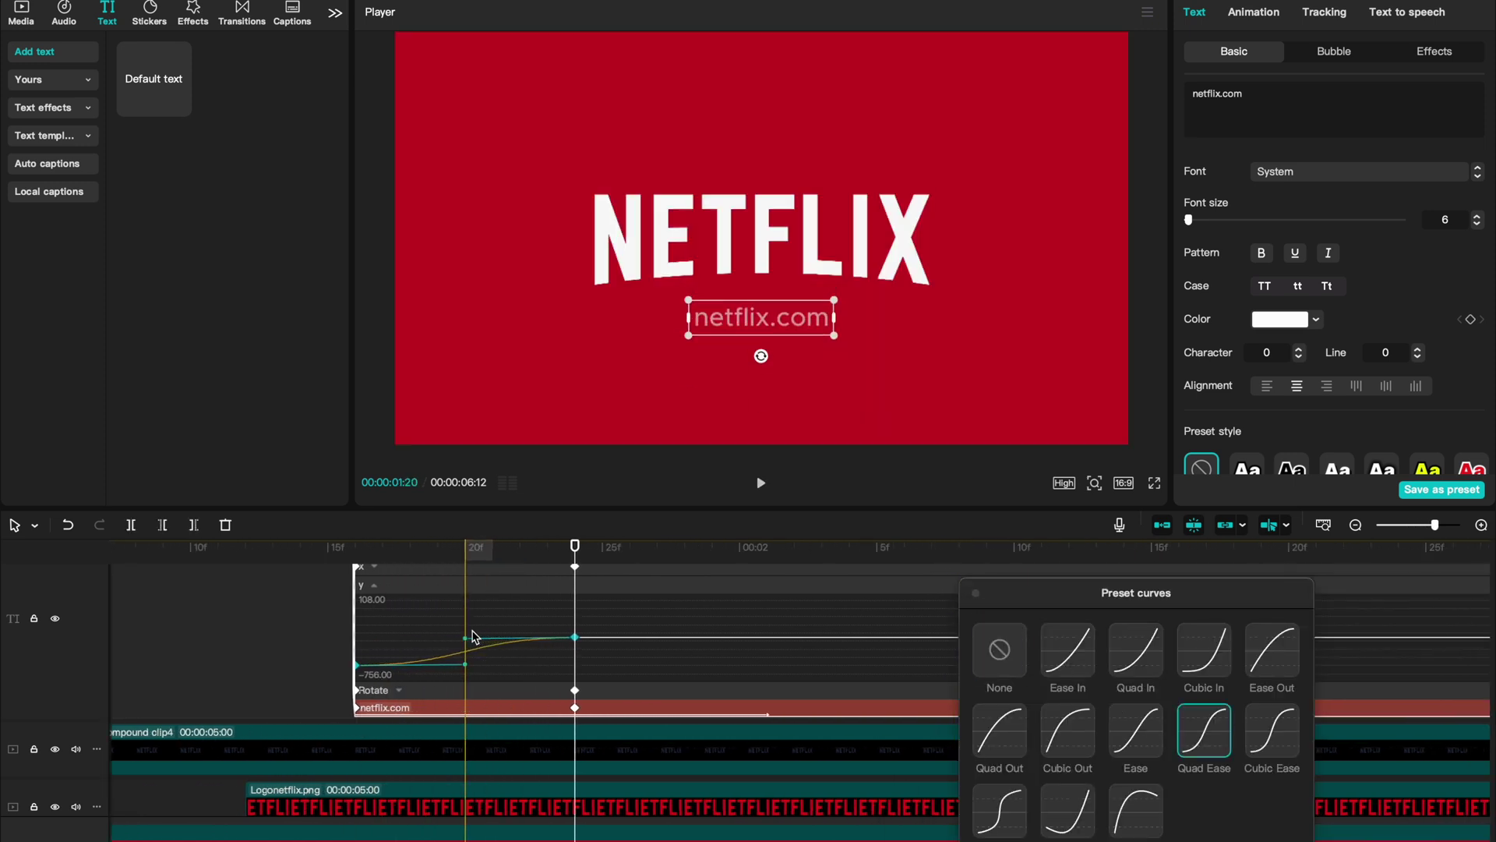
- Lengthen the end keyframe's curve handle towards the start for a softer slow-down of the netflix.com text, and play the result
drag(466, 639, 382, 647)
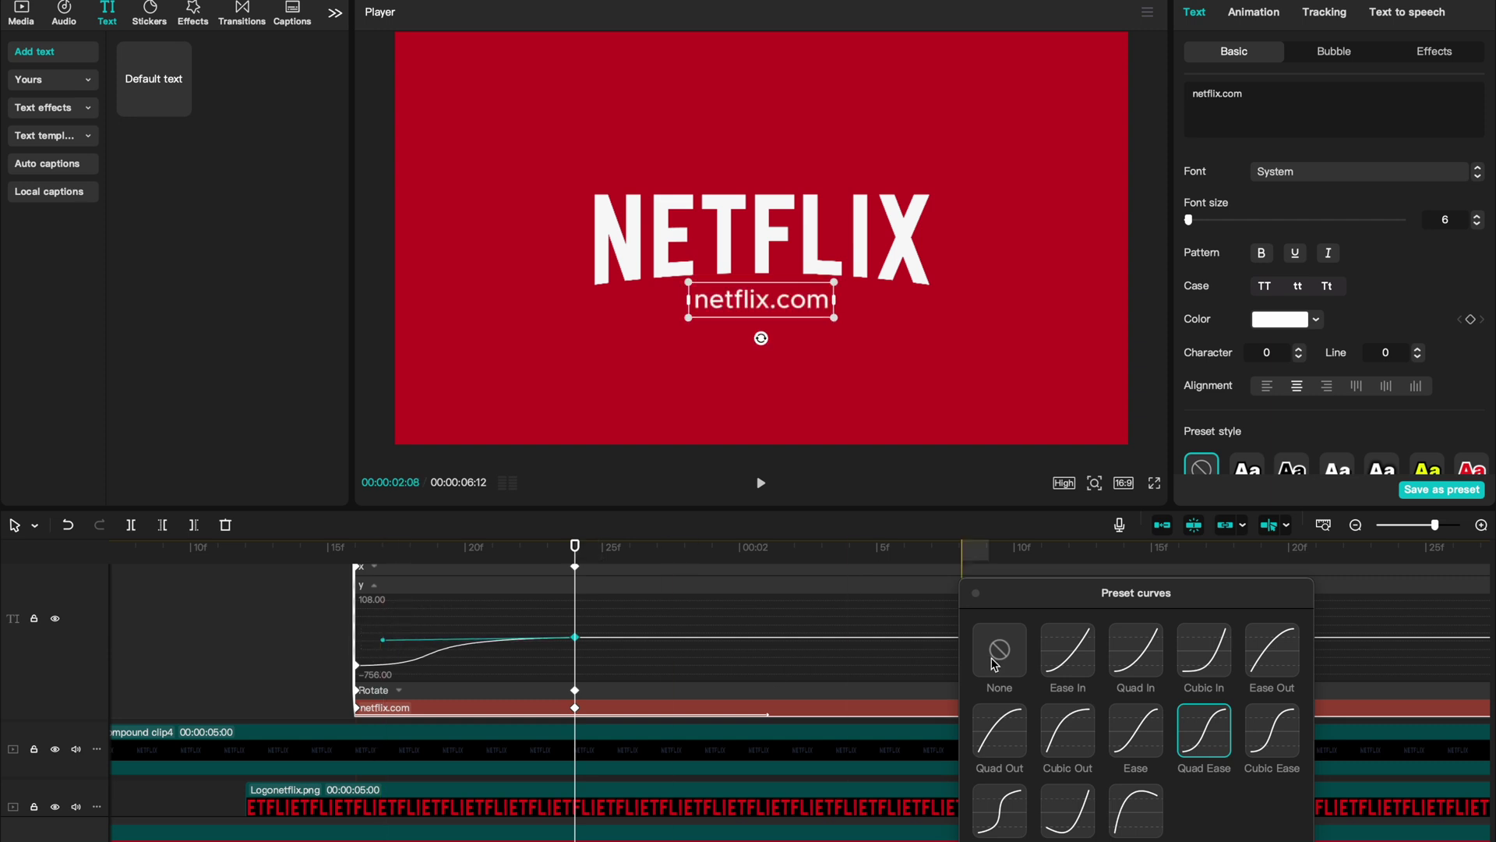
click(976, 593)
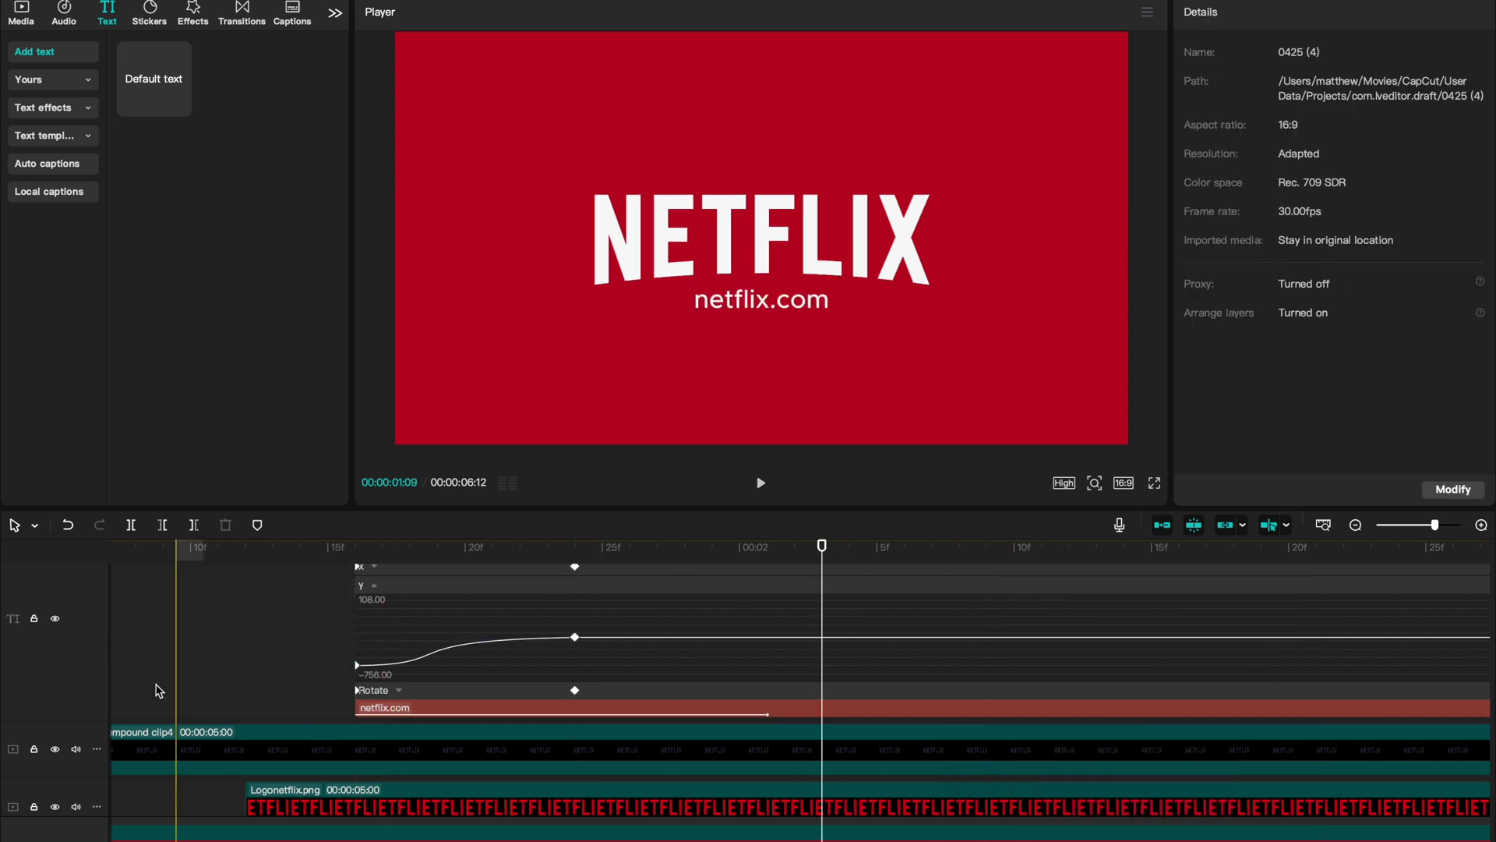
click(157, 688)
key(space)
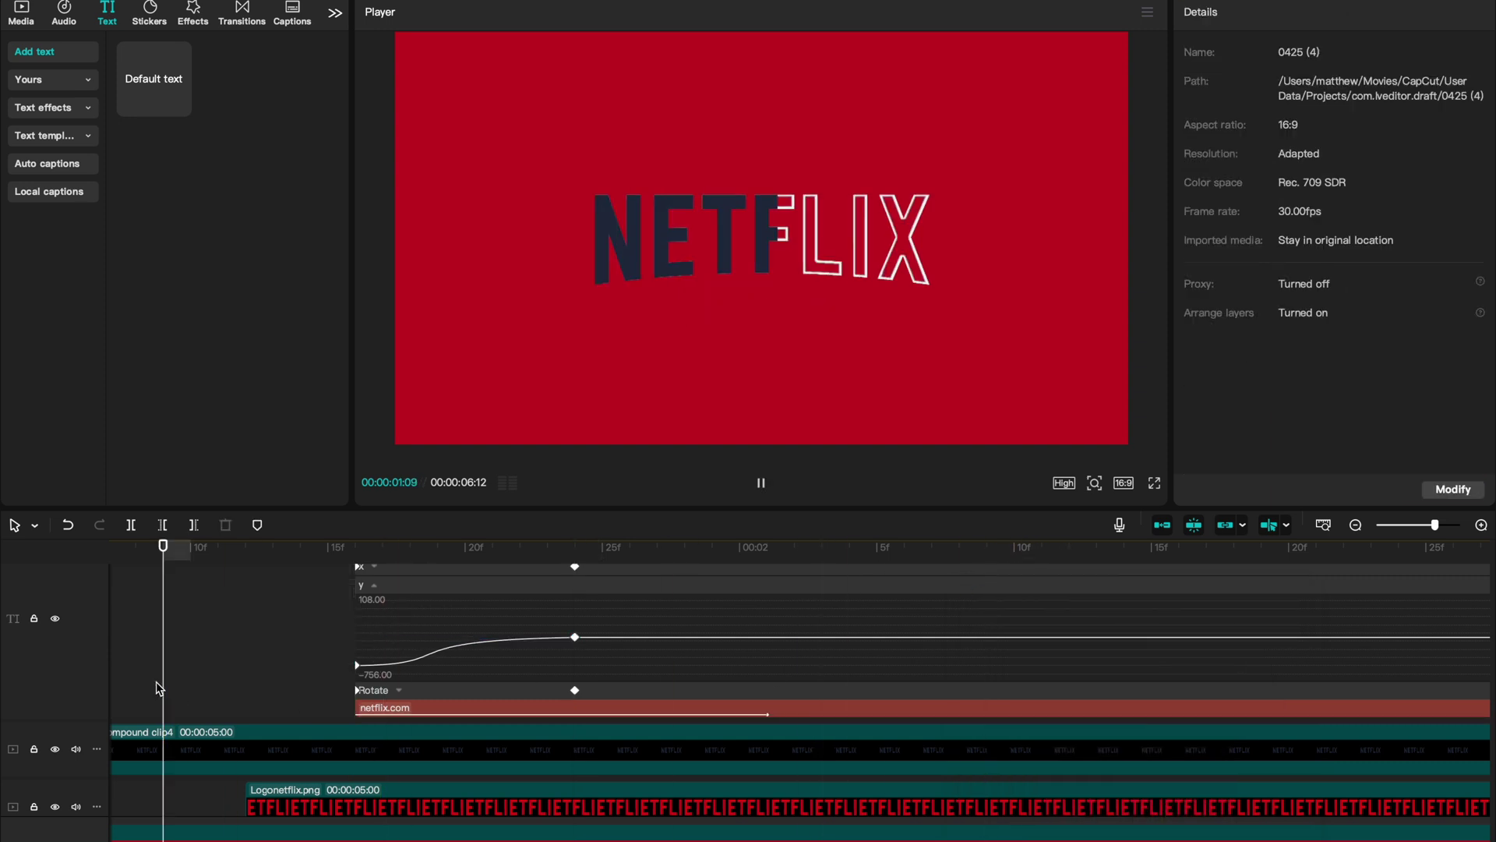
key(space)
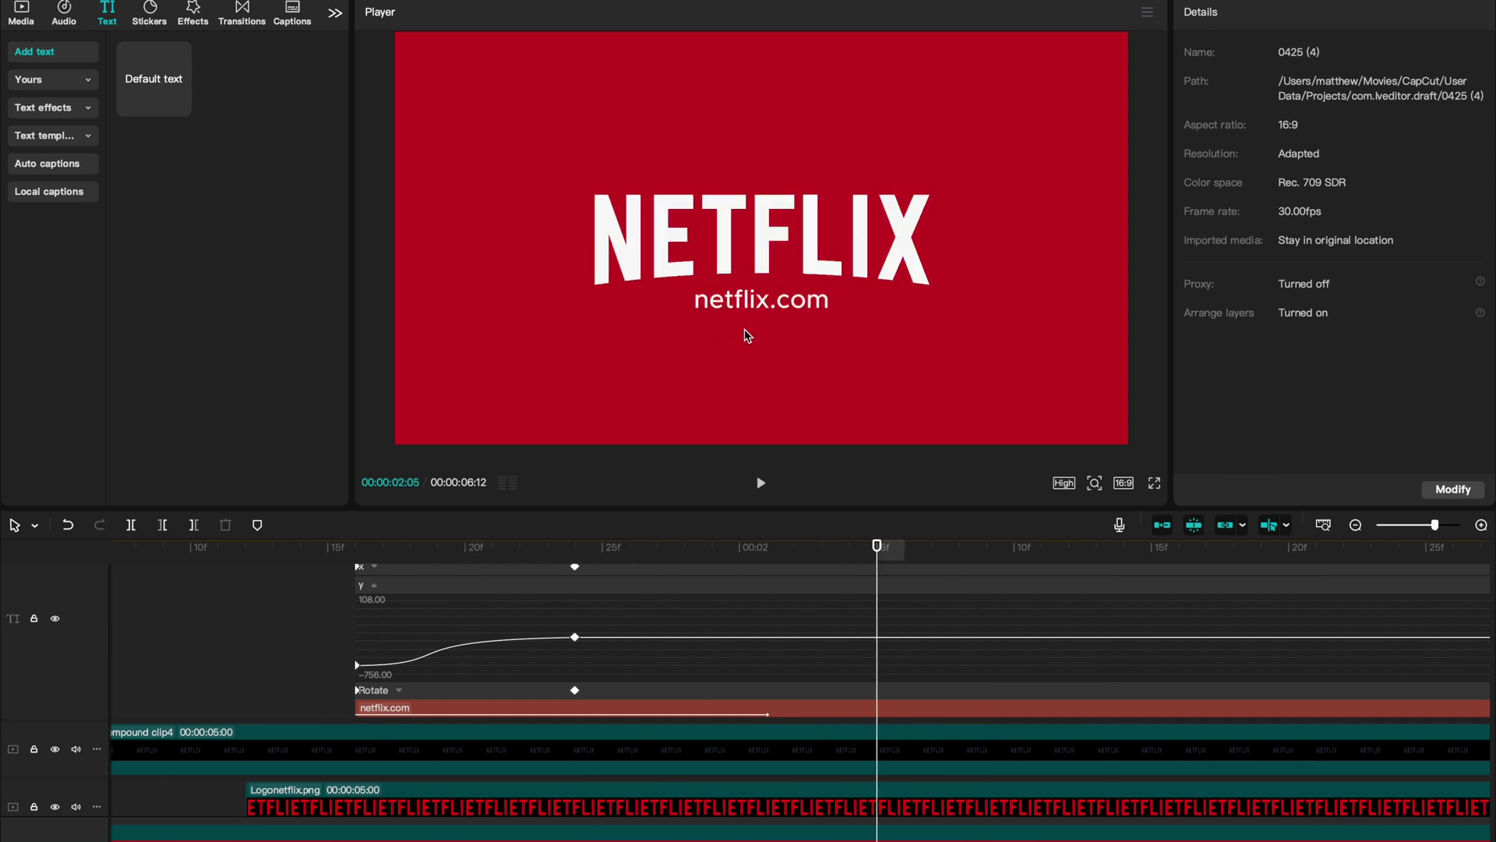
- Shift the text's ending Y keyframe to about 01:28, slightly higher, and play the slower rise
drag(575, 637, 675, 639)
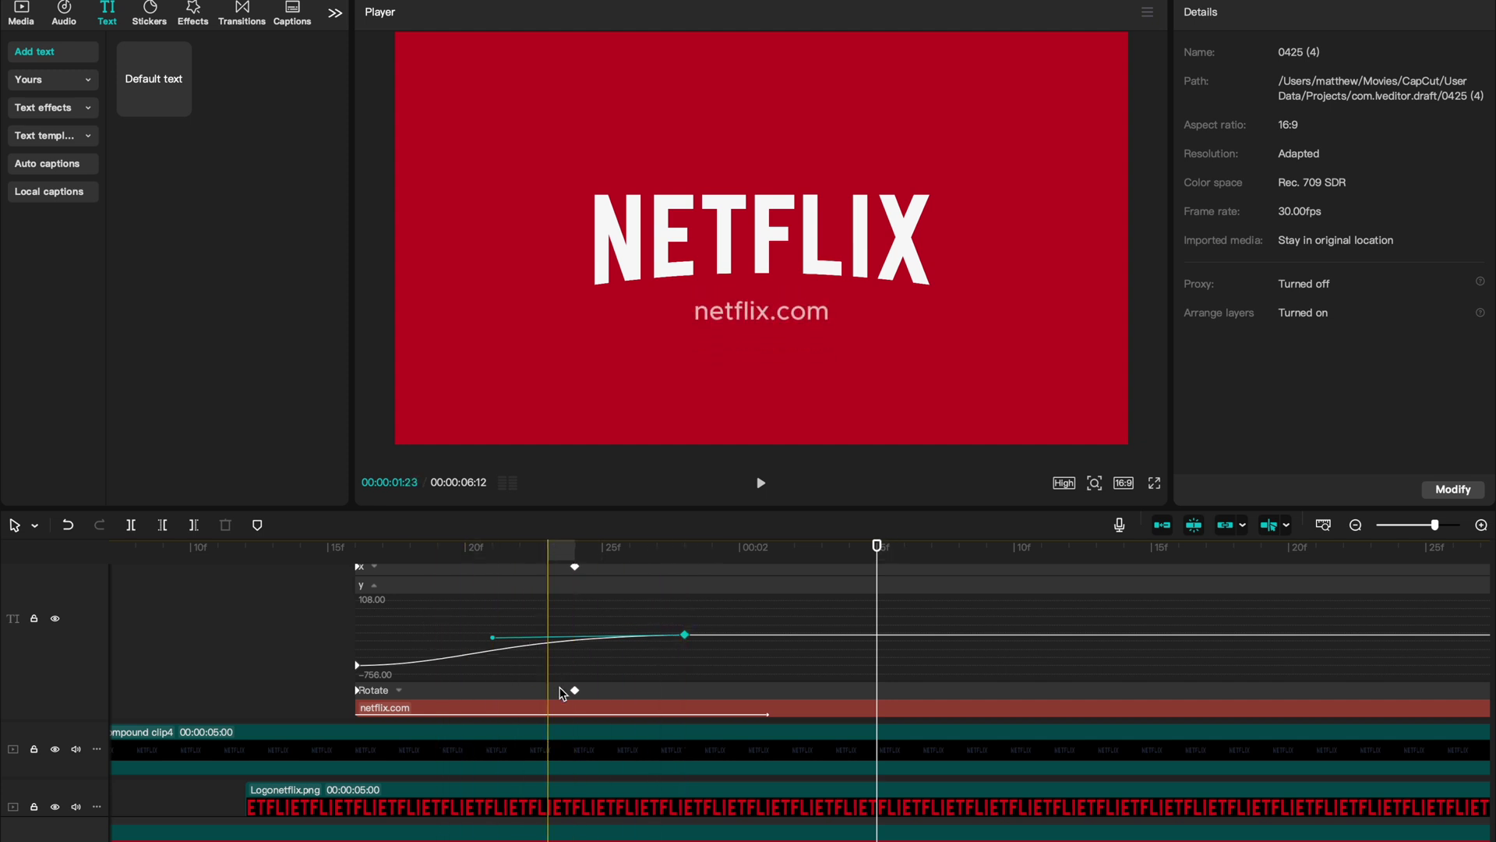
key(space)
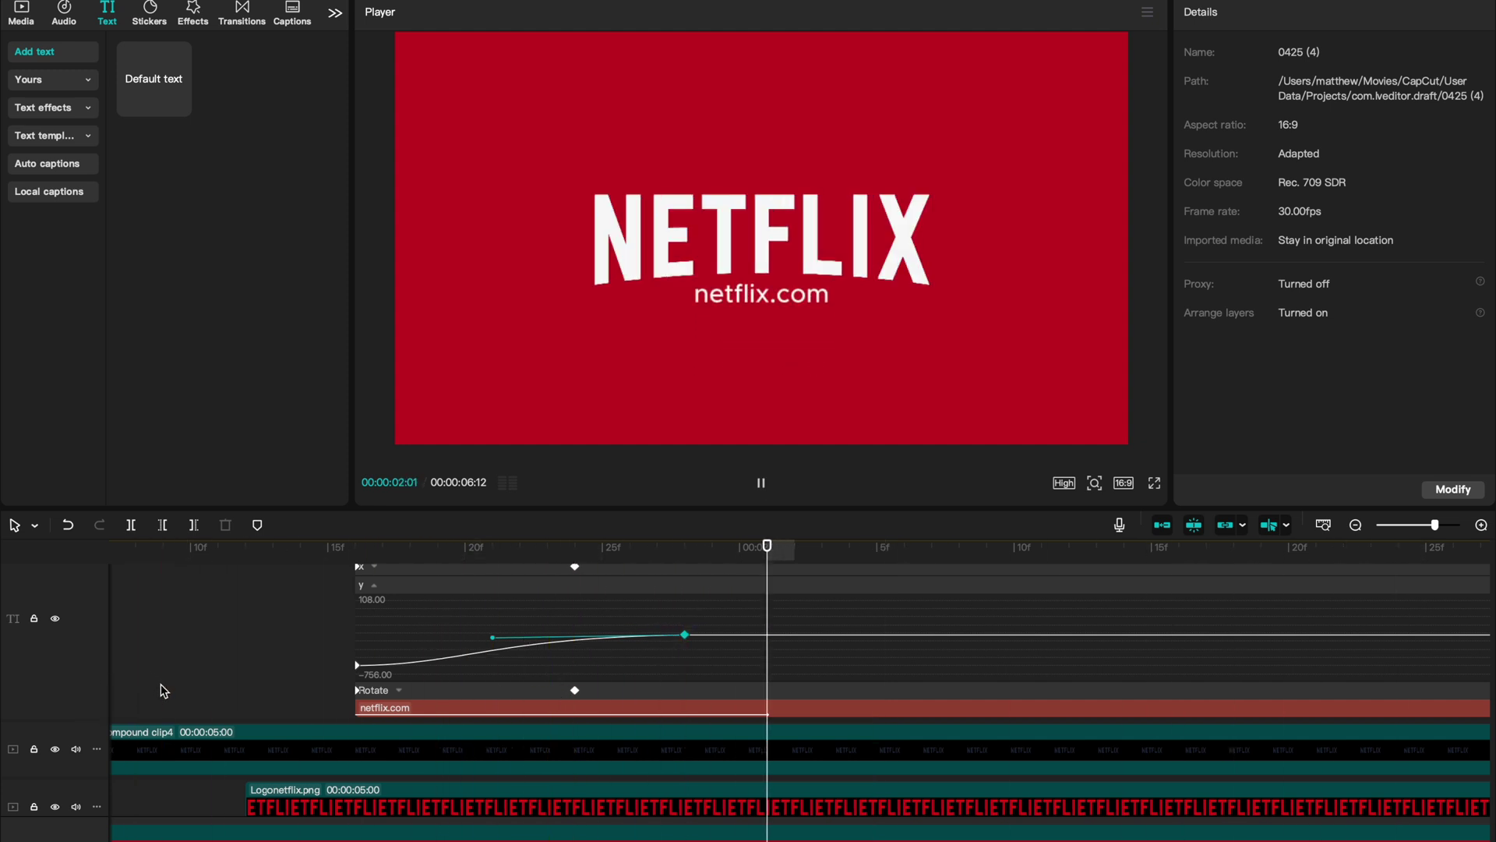
key(space)
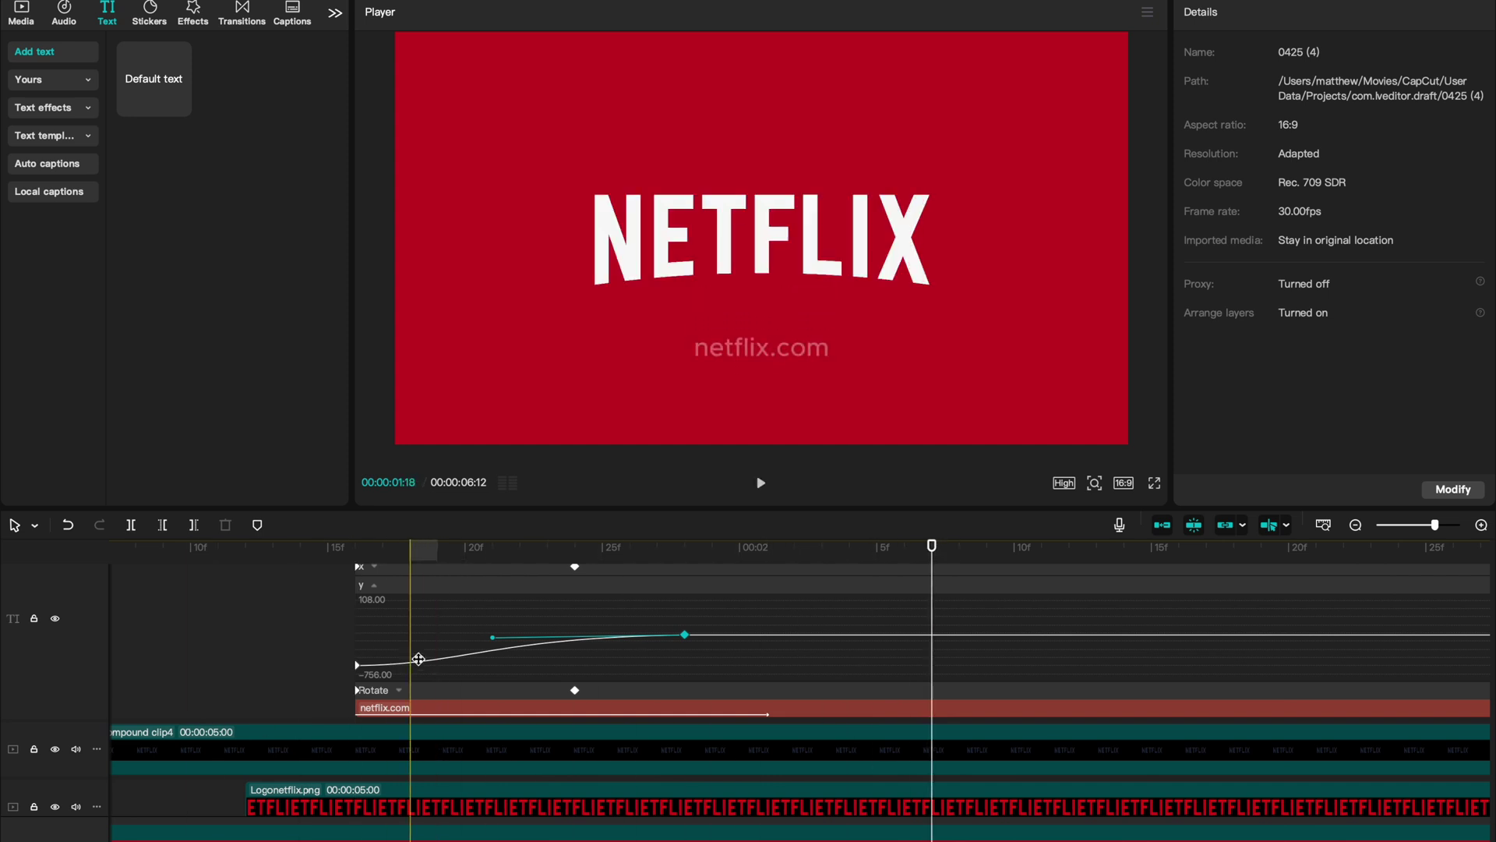
- Combine the caption and all logo clips above the red background into one compound clip
drag(334, 585, 589, 827)
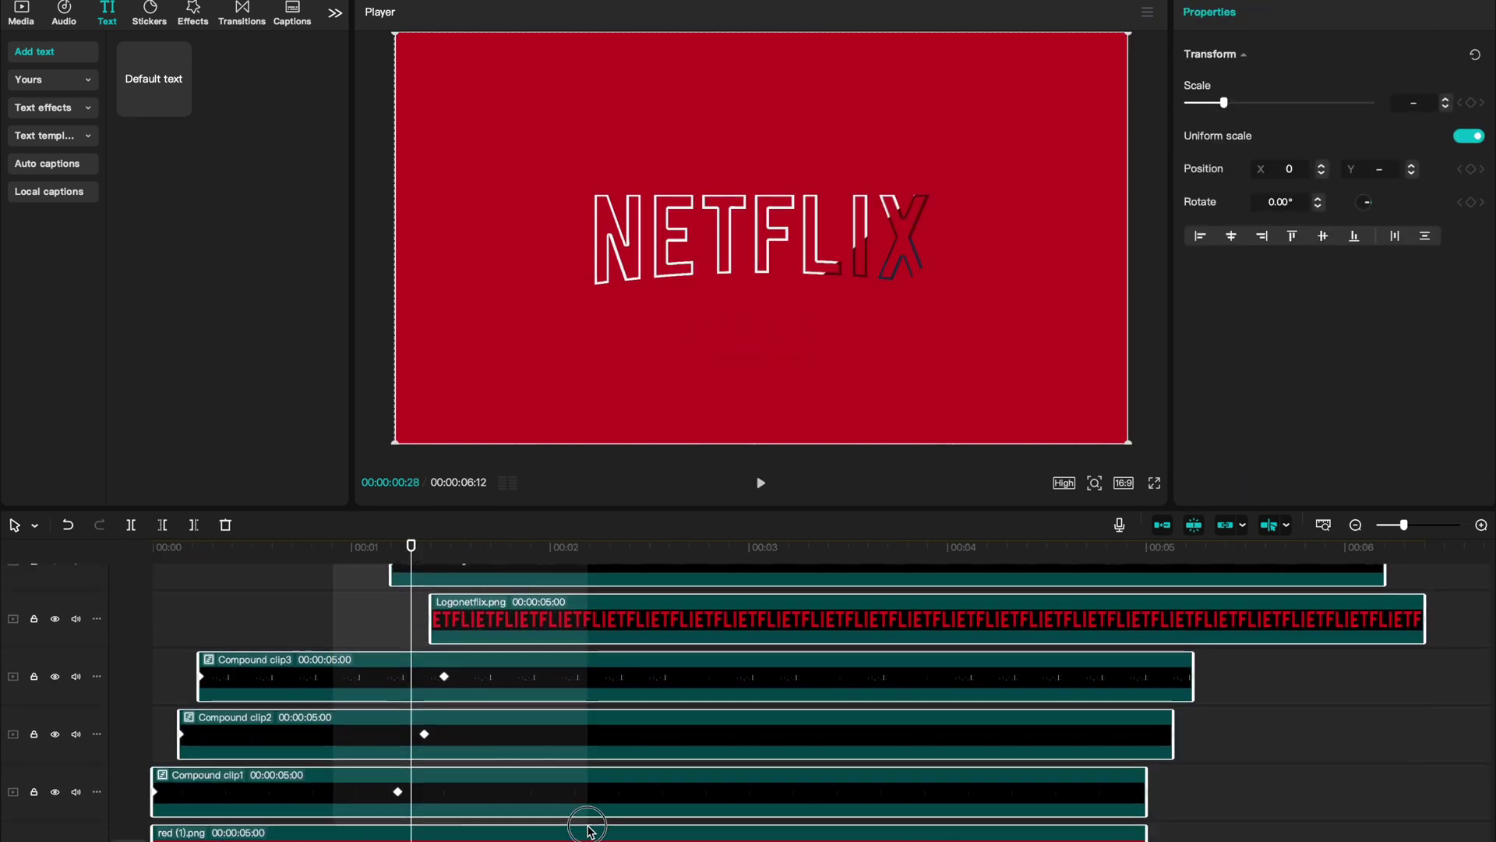
right_click(592, 786)
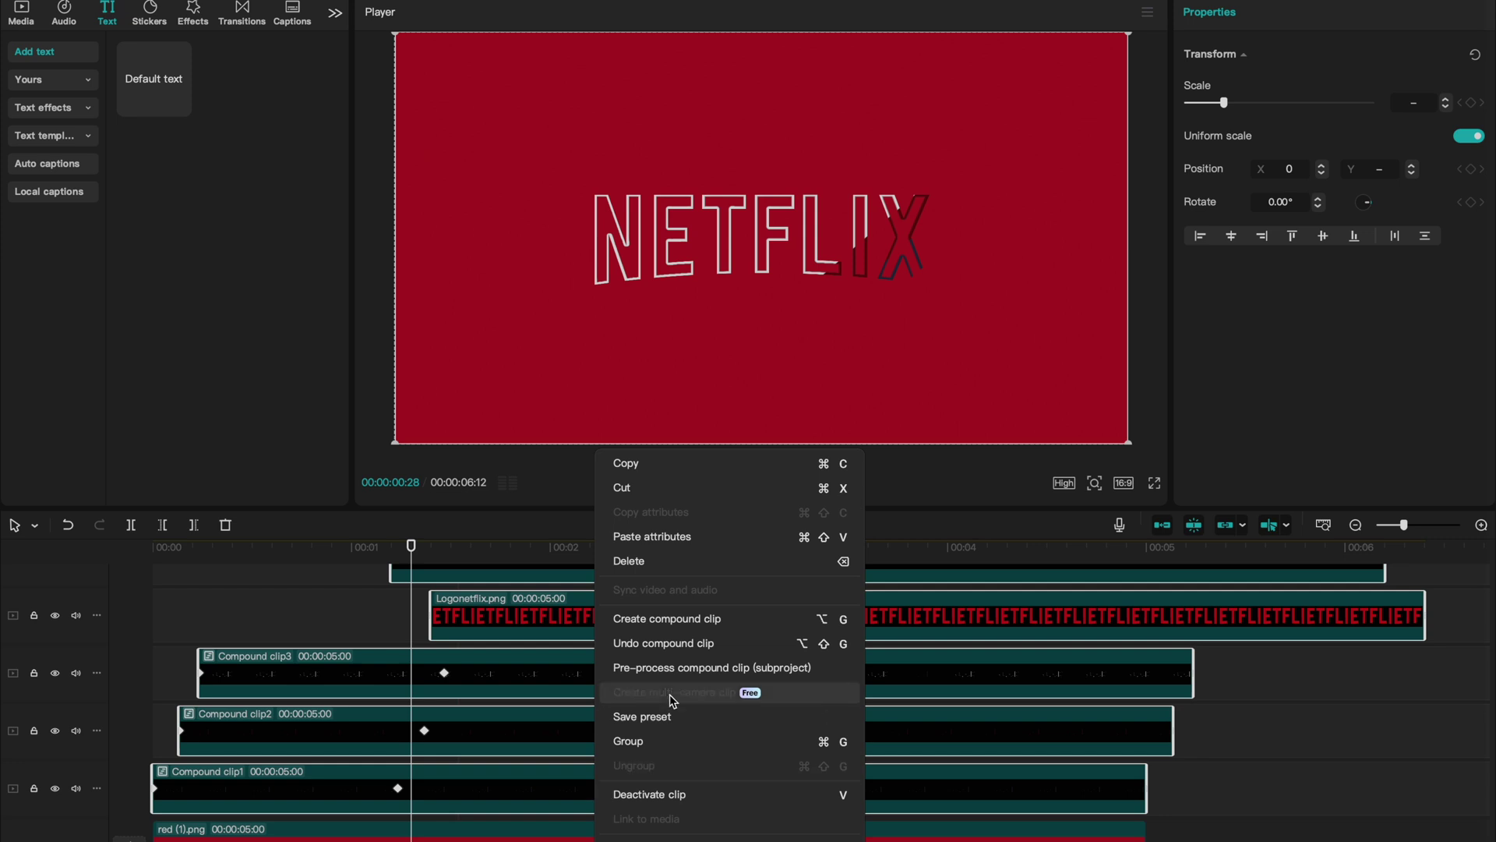
click(667, 619)
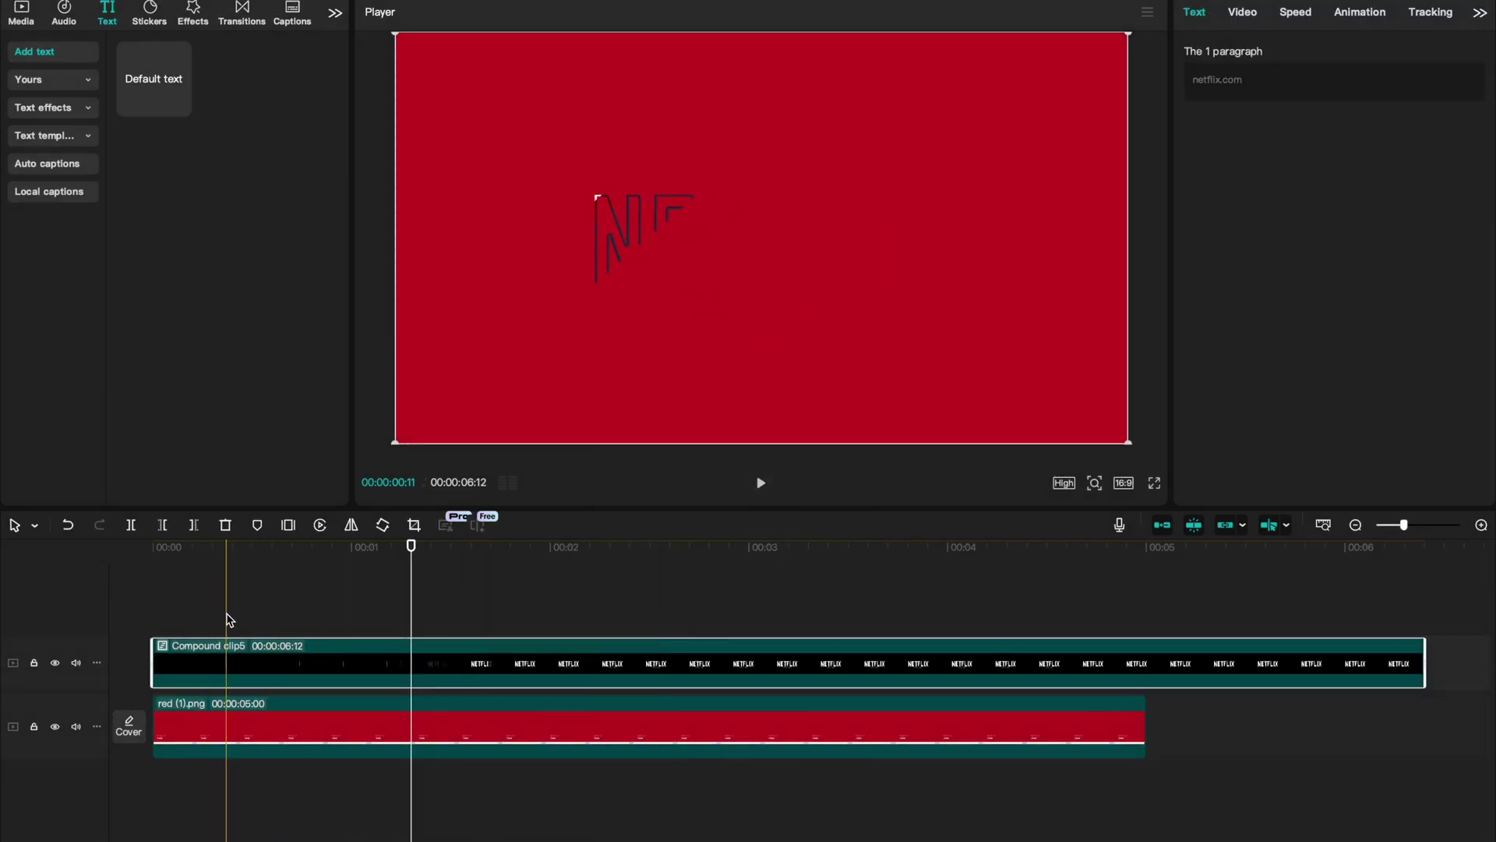
- Keyframe the new compound clip's scale at 100% at 01:14 and 87% at 01:26
click(444, 600)
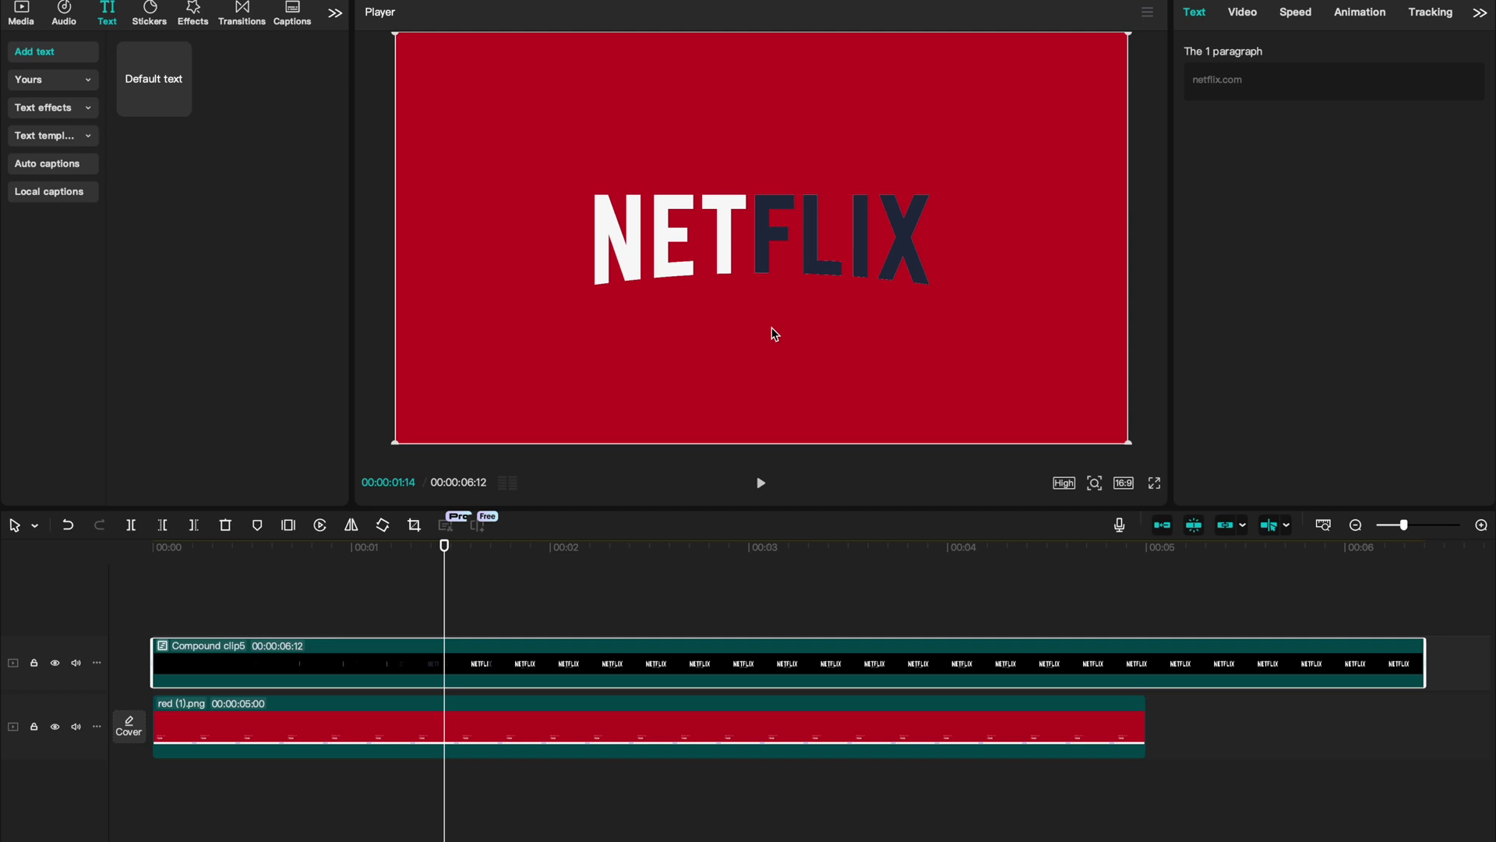
click(1244, 13)
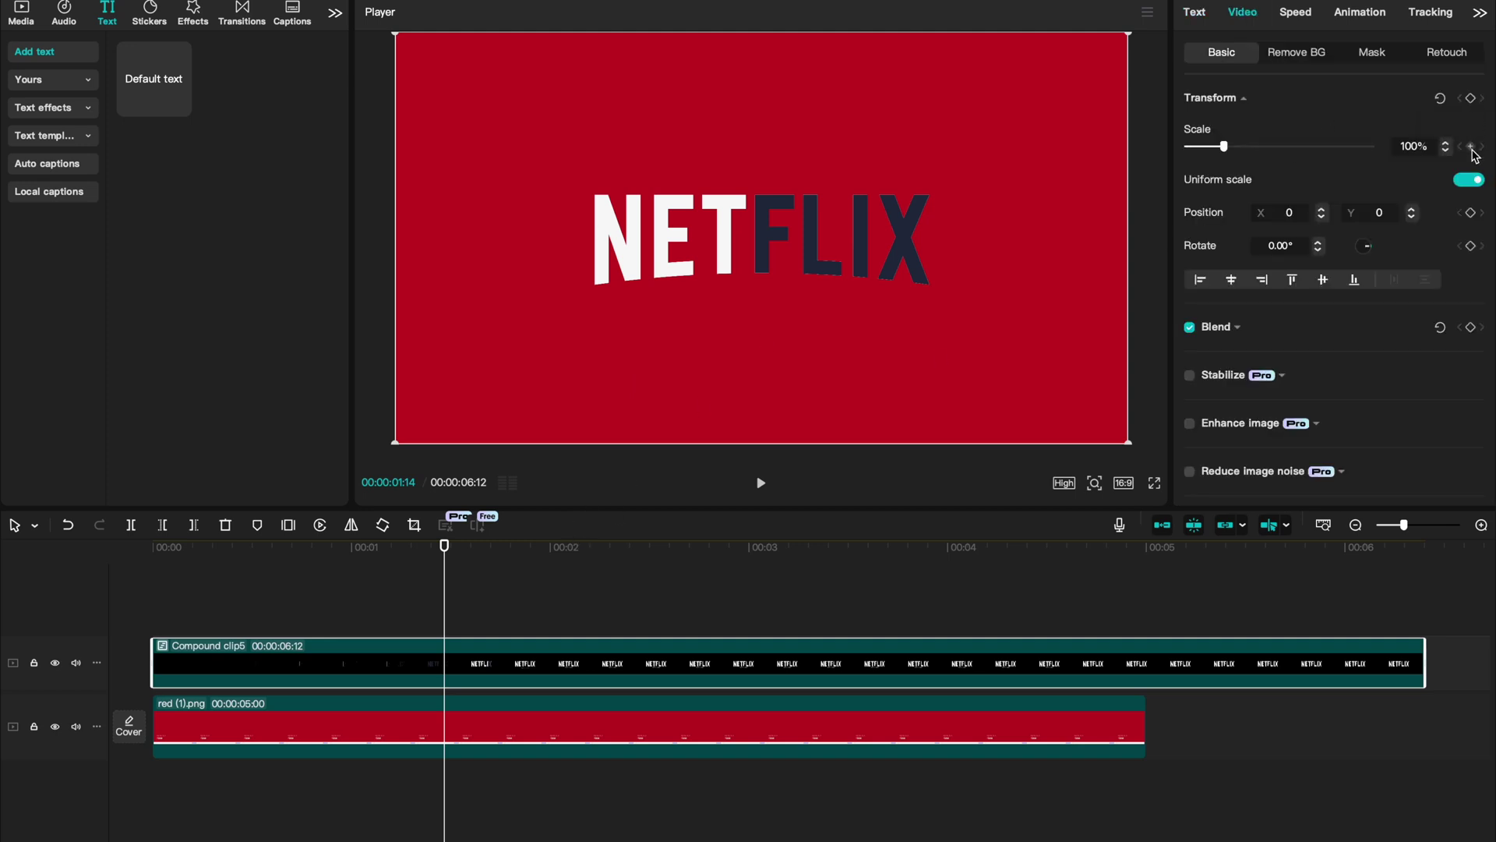
key(Right)
key(Right)
key(Right)
key(Right)
key(Right)
key(Right)
key(Right)
key(Right)
key(Right)
key(Right)
key(Right)
key(Right)
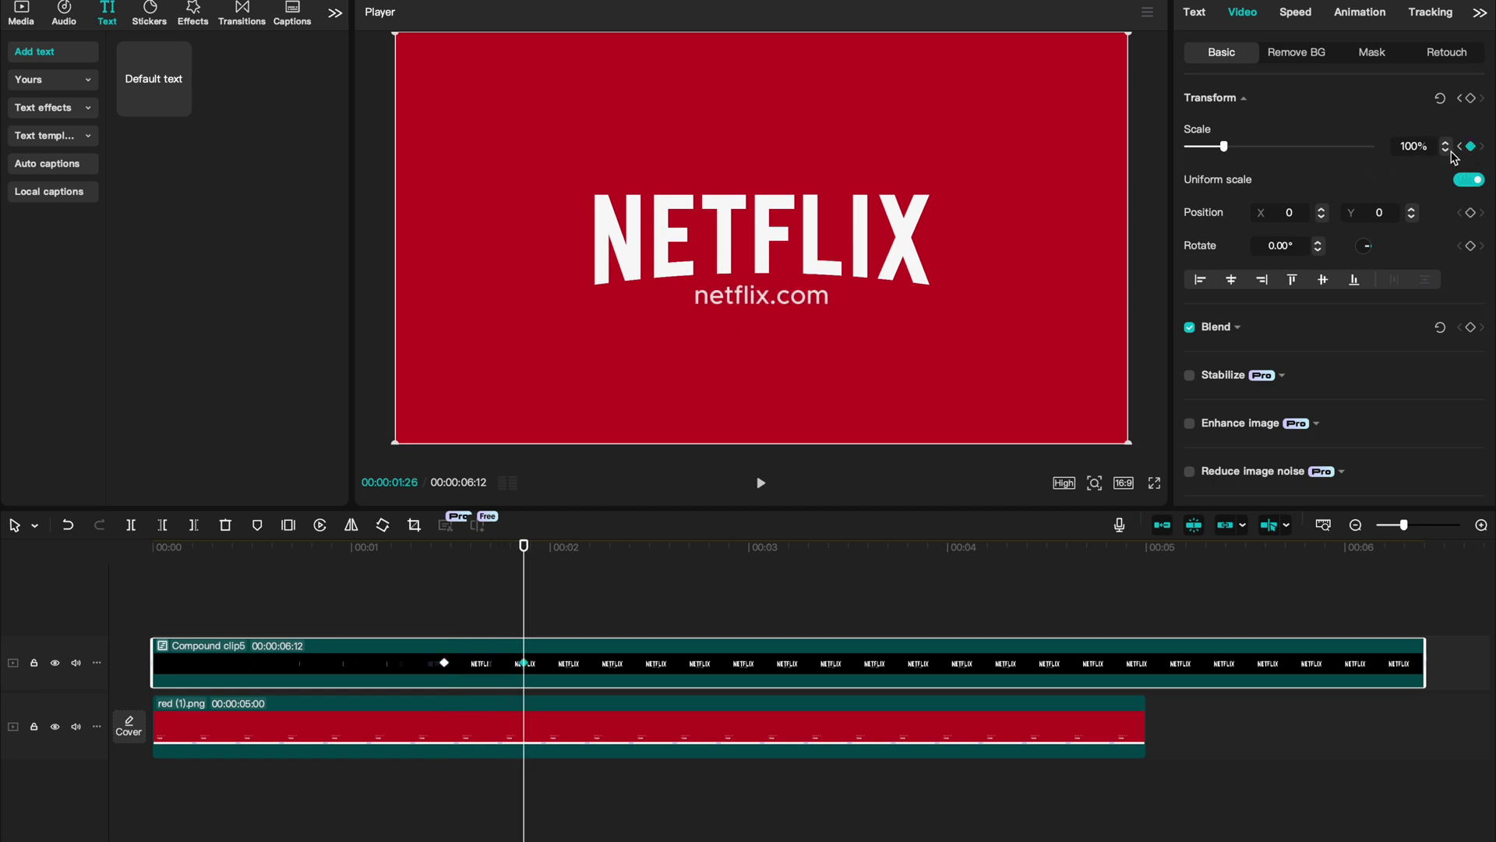
drag(1451, 155, 1447, 154)
- Add position keyframes to the compound clip at 01:17 and 01:26
key(Left)
key(Left)
key(Left)
key(Left)
key(Left)
key(Left)
key(Left)
key(Left)
key(Left)
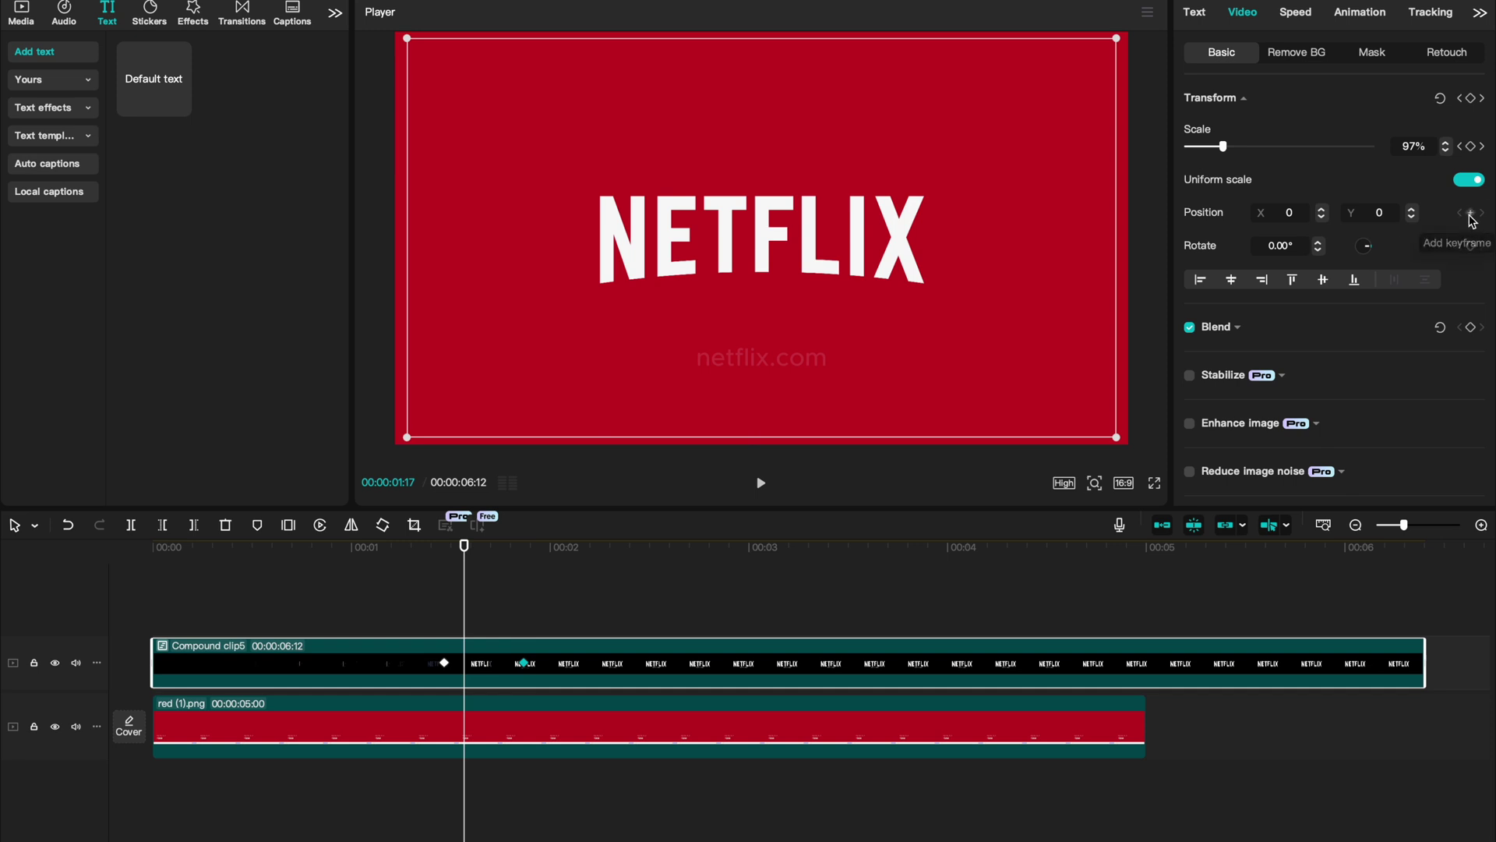
key(Right)
key(Right)
key(Right)
key(Right)
key(Right)
key(Right)
key(Right)
key(Left)
key(Left)
key(Left)
key(Right)
key(Right)
key(Right)
key(Right)
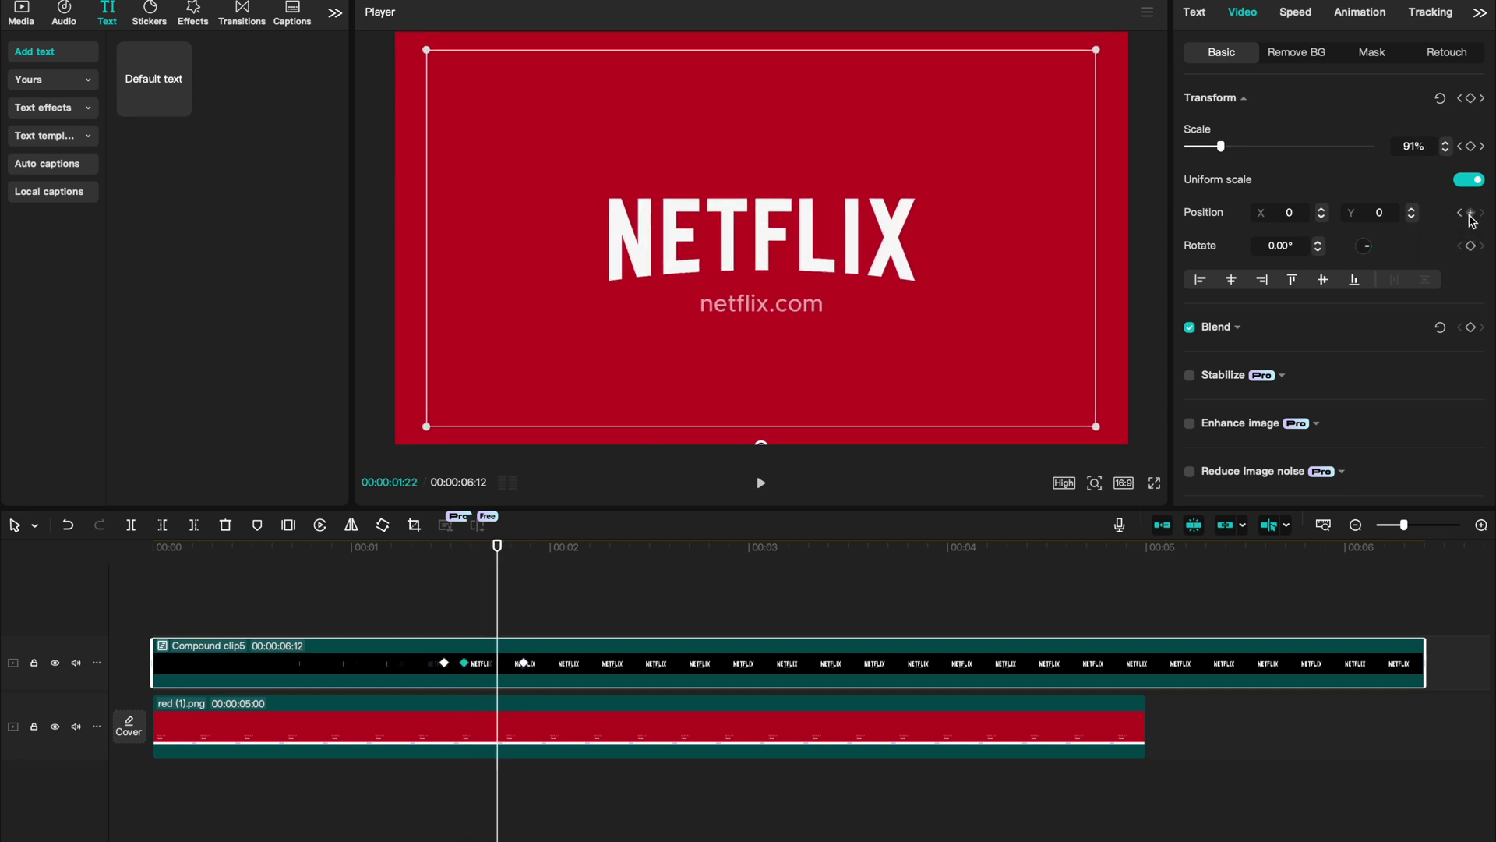
key(Right)
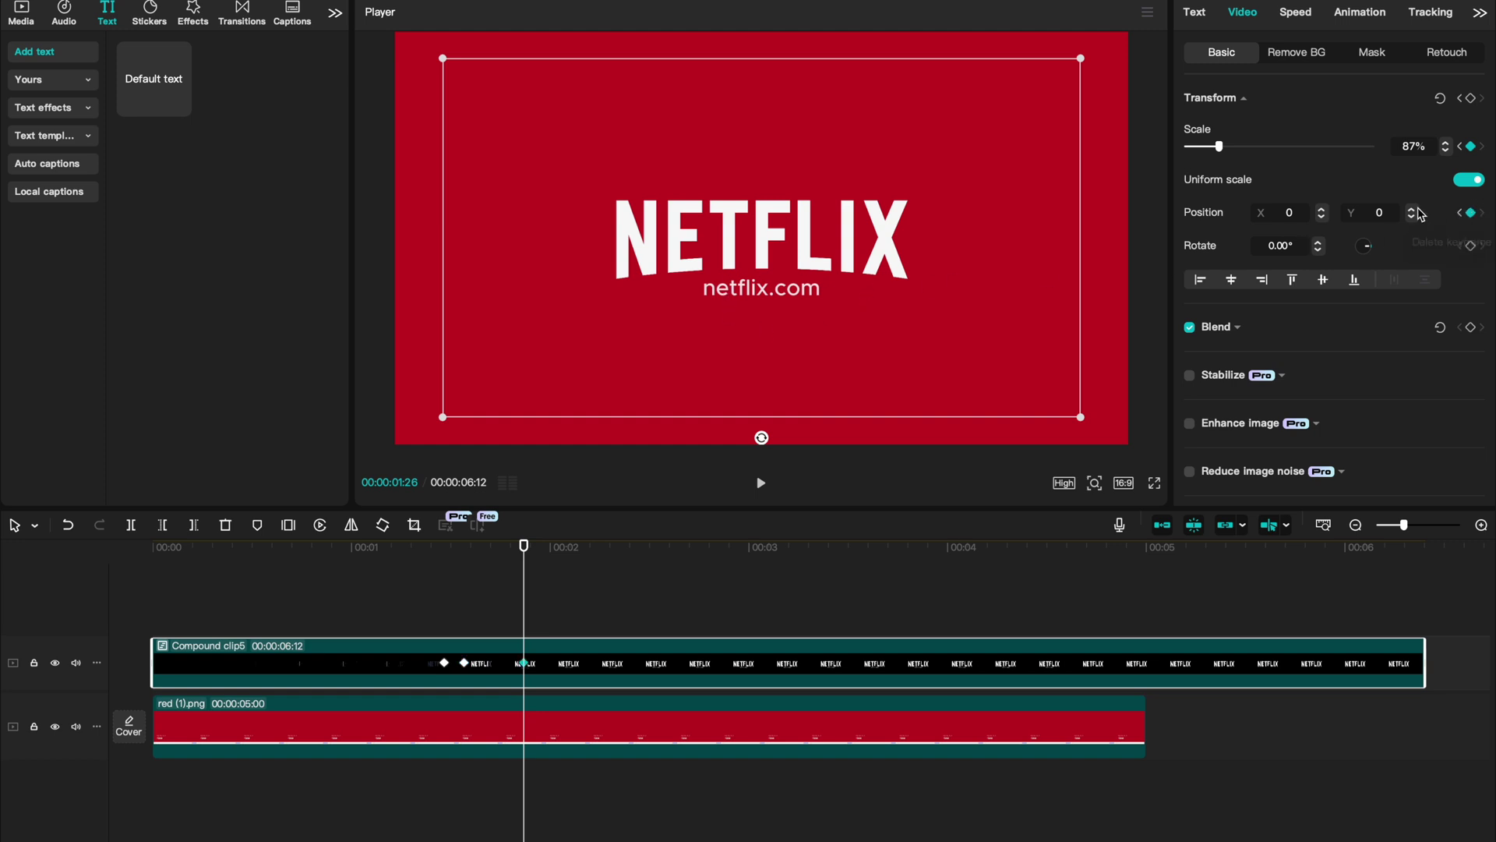
- Raise the compound clip to Y position 87 at the 01:26 keyframe
drag(1420, 214, 1415, 215)
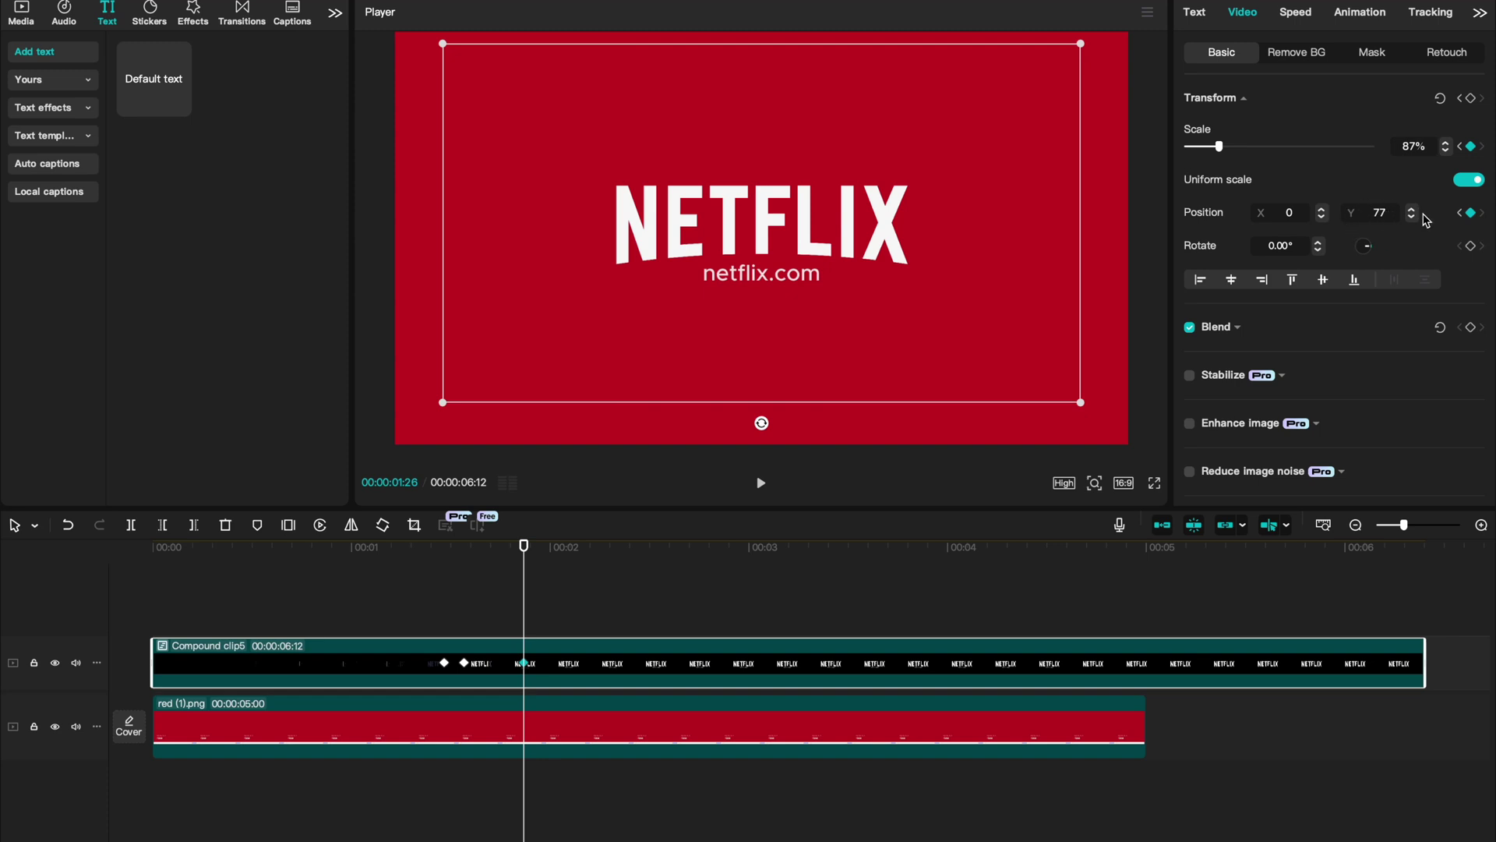
click(1412, 210)
click(1412, 211)
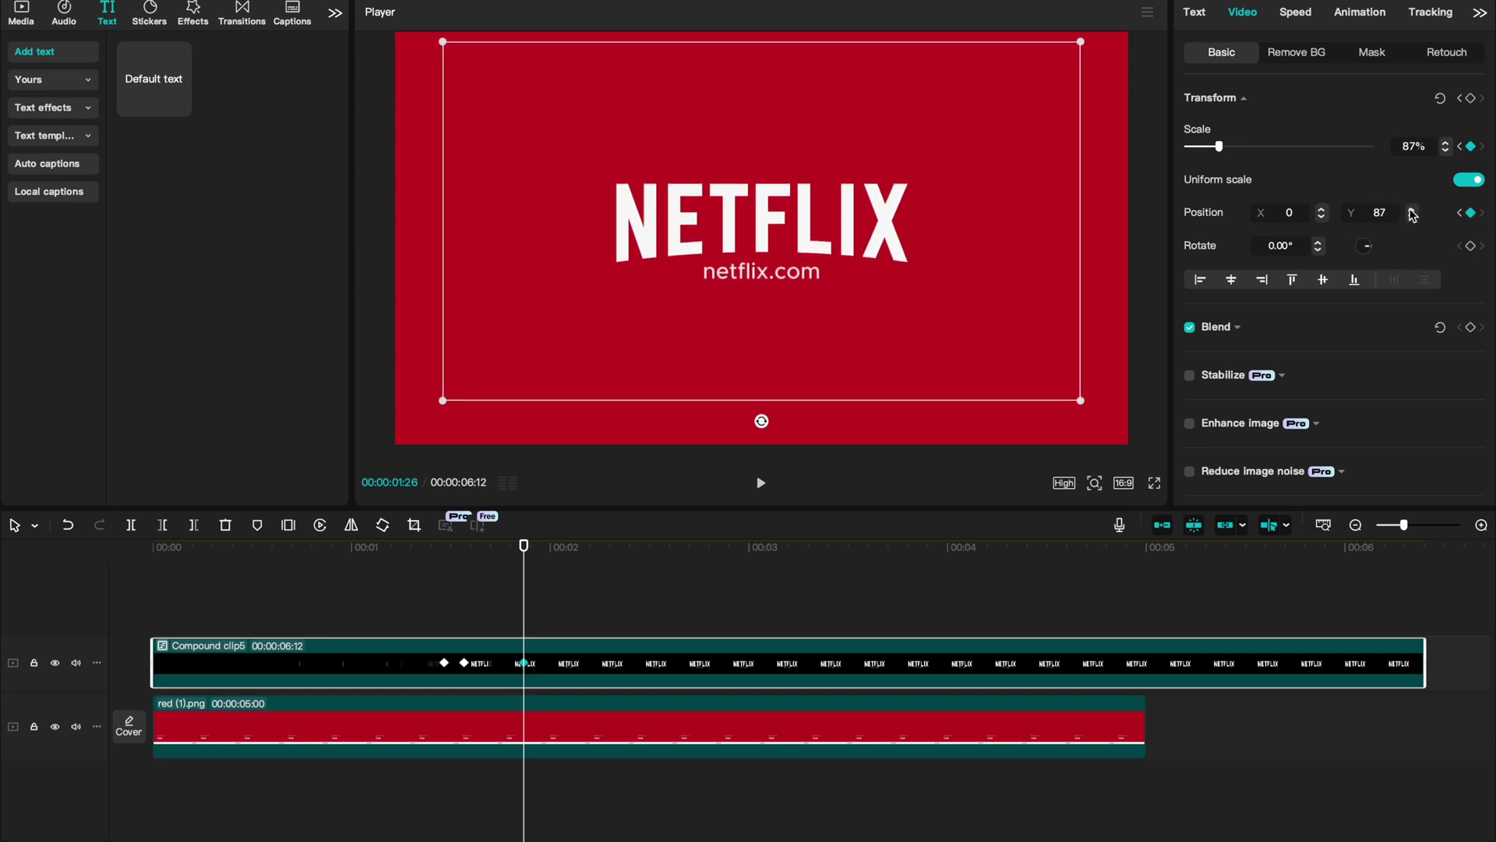
- Step through the shrink-and-rise motion and show the compound clip's keyframe graph with its Scale curve expanded
scroll(448, 616, up, 2)
click(441, 610)
key(Right)
key(Right)
key(Right)
key(Right)
key(Right)
key(Right)
key(Right)
key(Right)
key(Right)
key(Right)
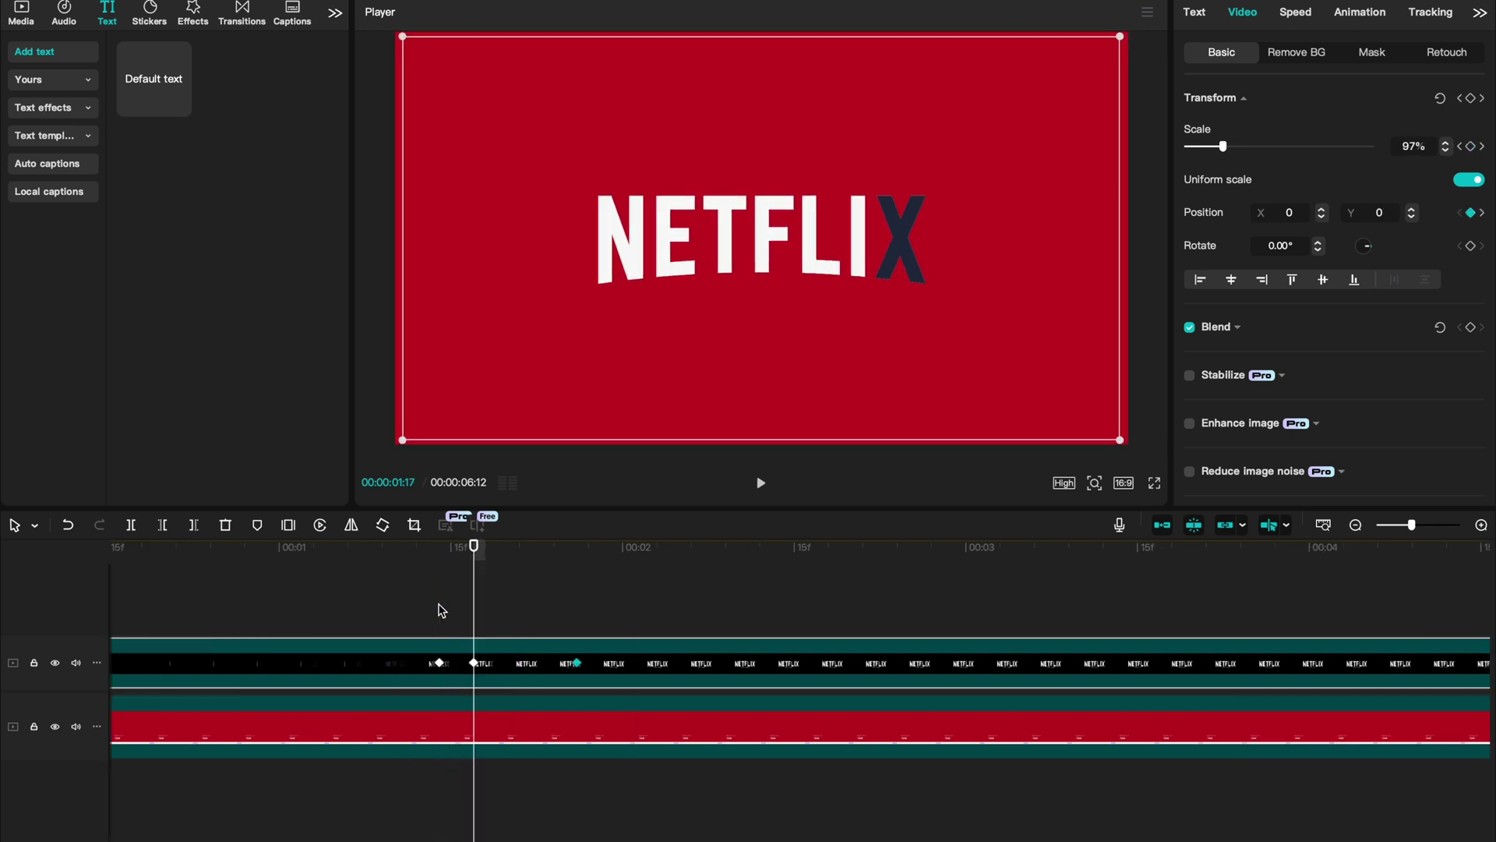
scroll(424, 675, up, 1)
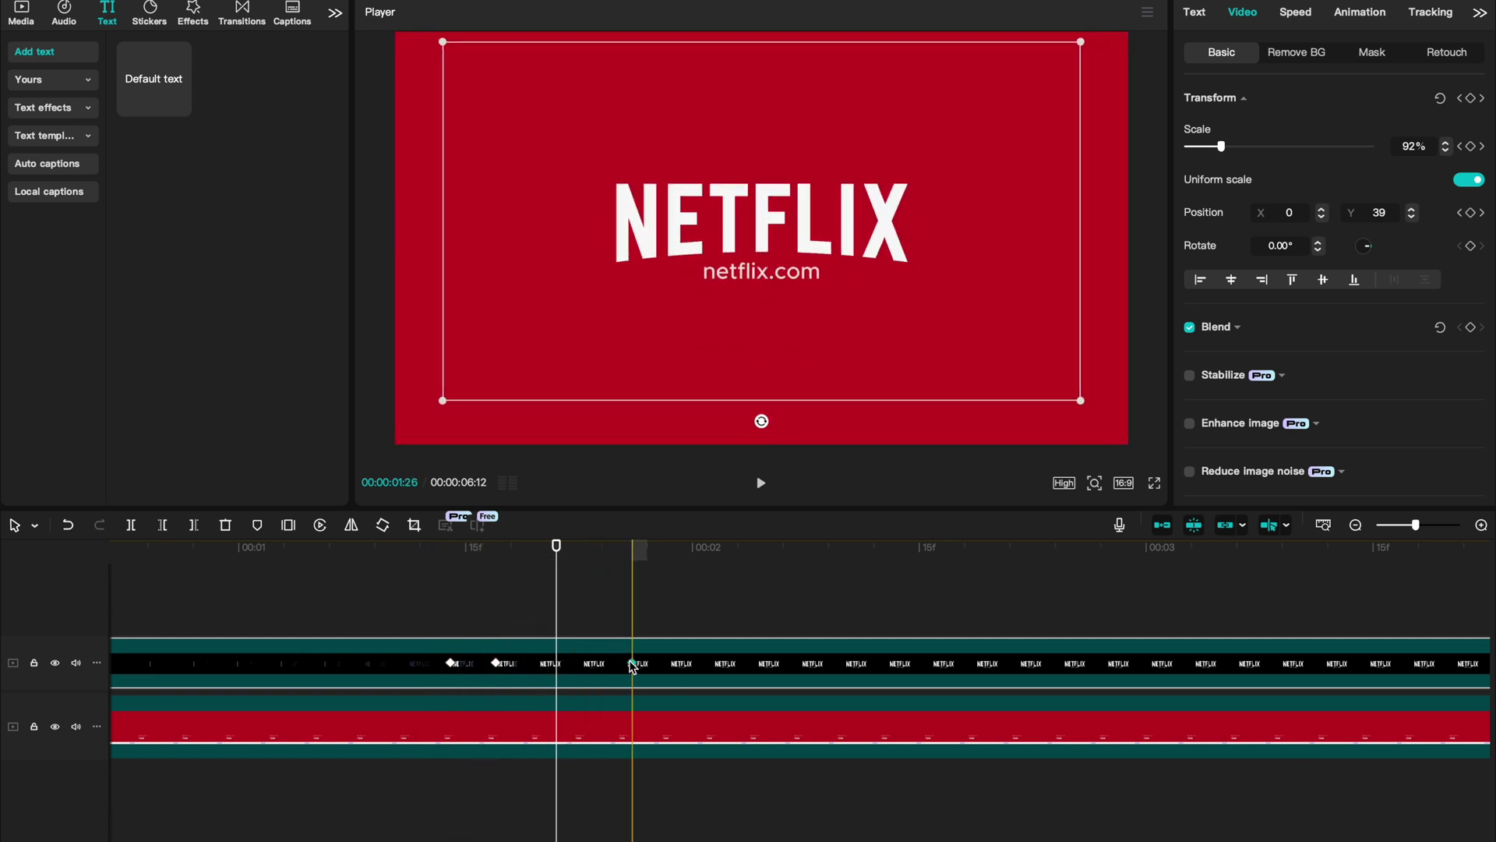
right_click(604, 666)
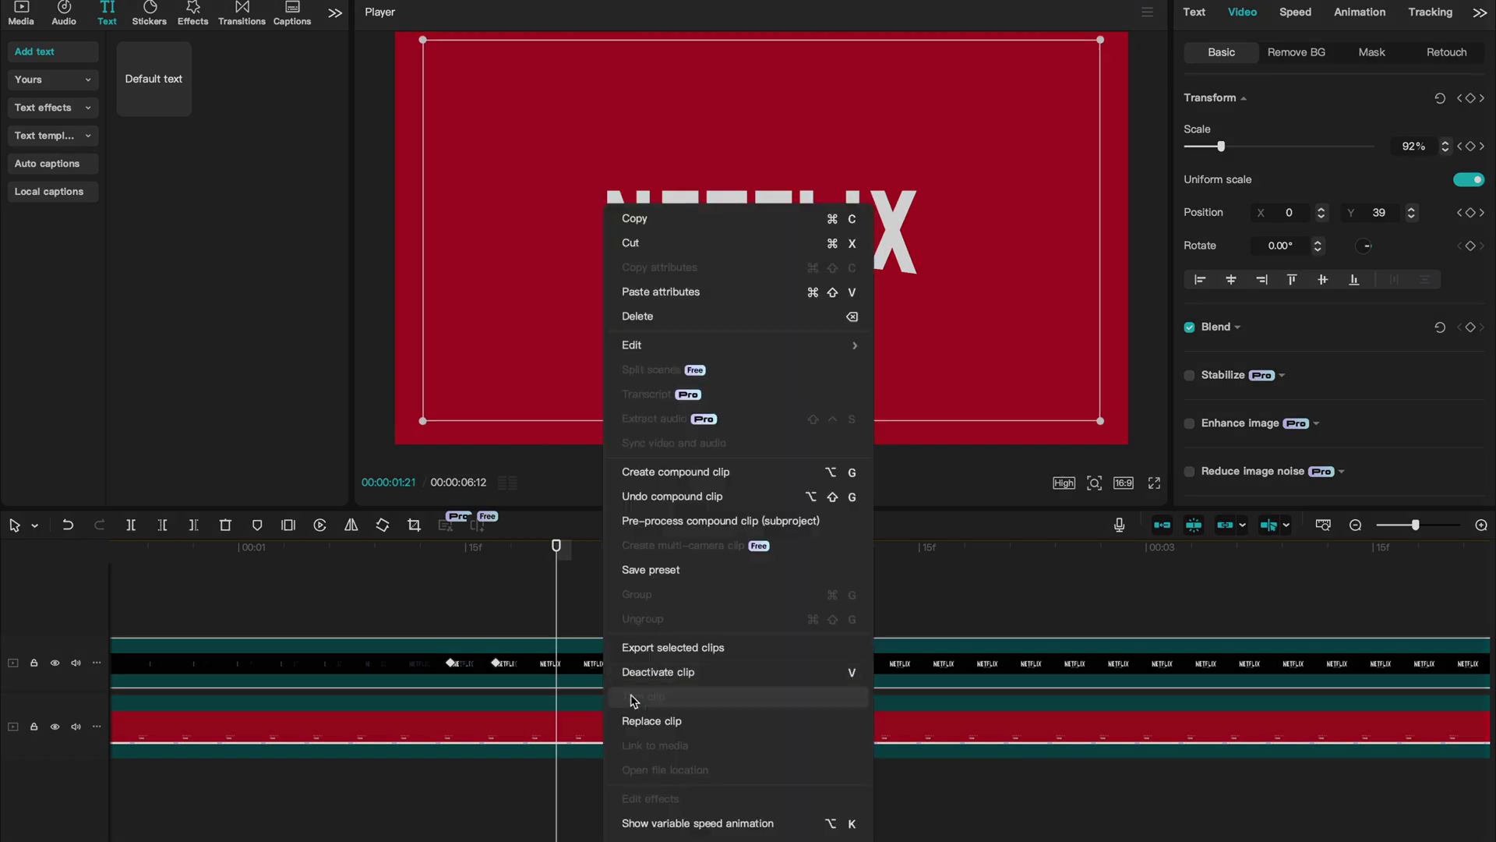
click(689, 823)
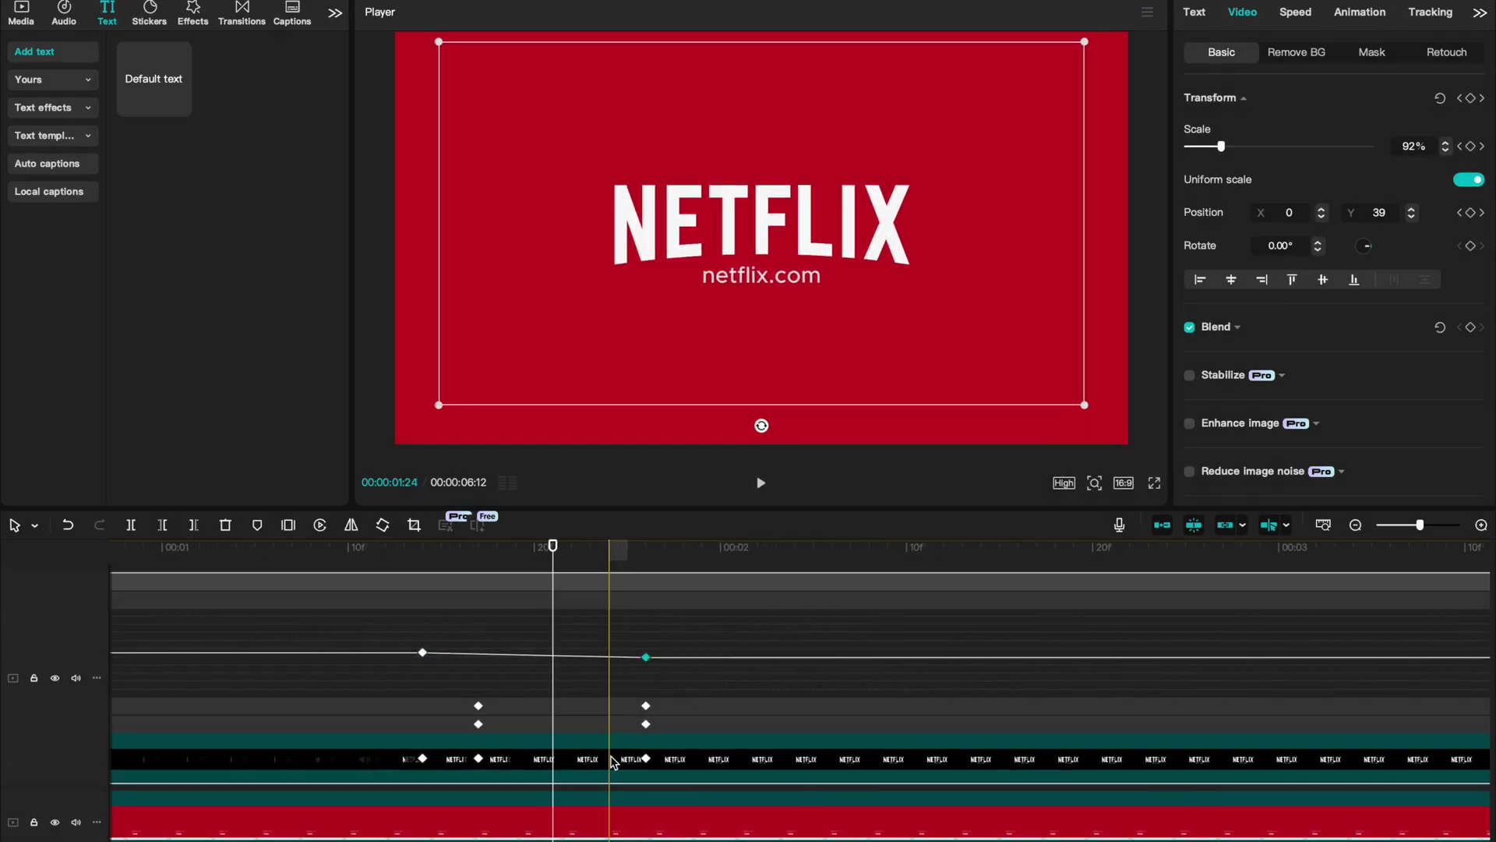
scroll(612, 761, down, 3)
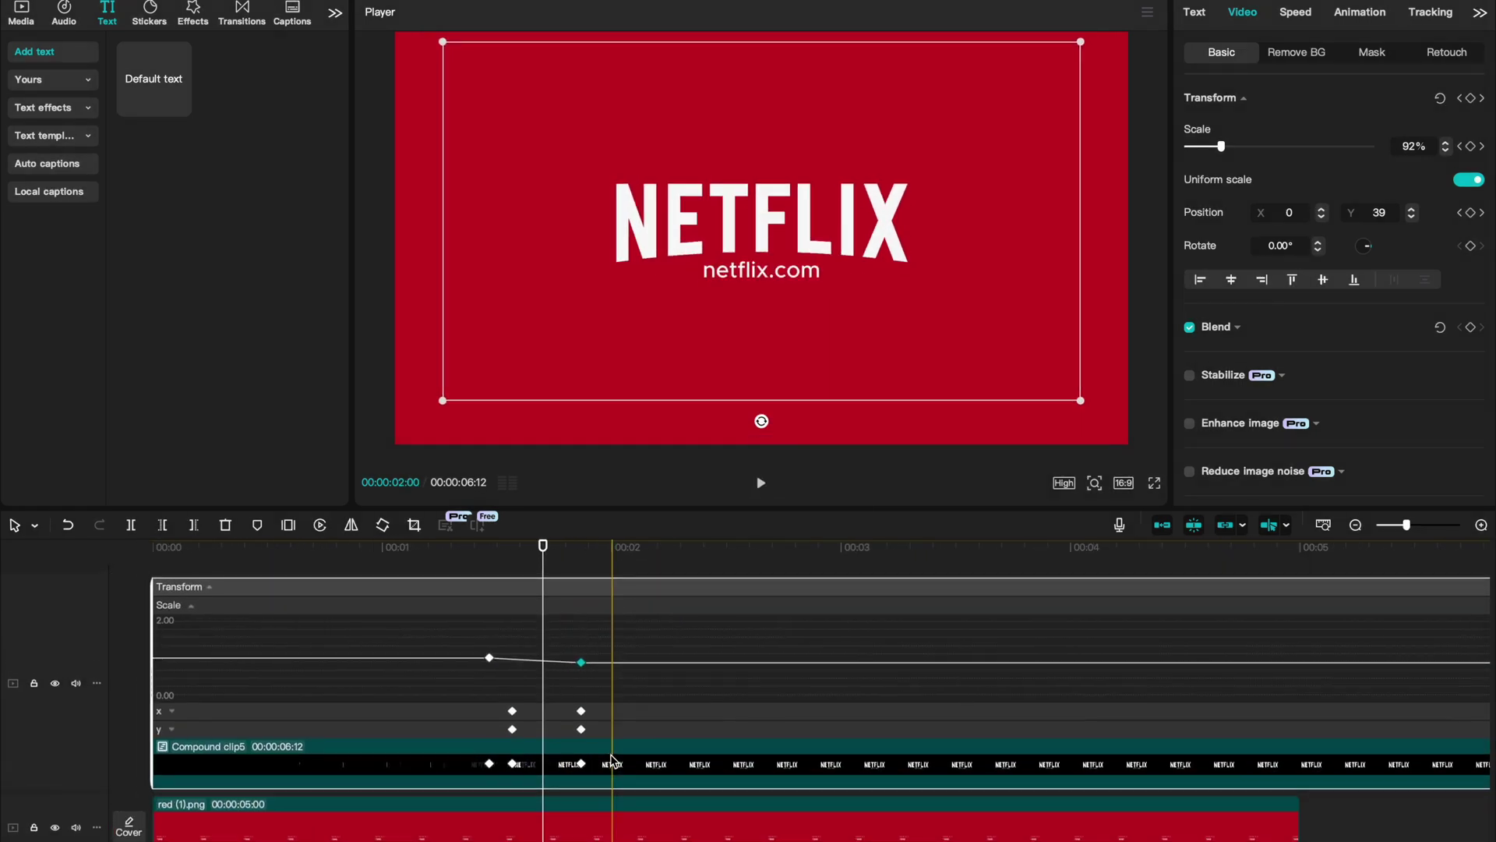
- Shift the compound clip's two scale keyframes earlier, to about 01:09 and 01:22, and play back the motion
scroll(611, 761, up, 2)
scroll(627, 750, left, 1)
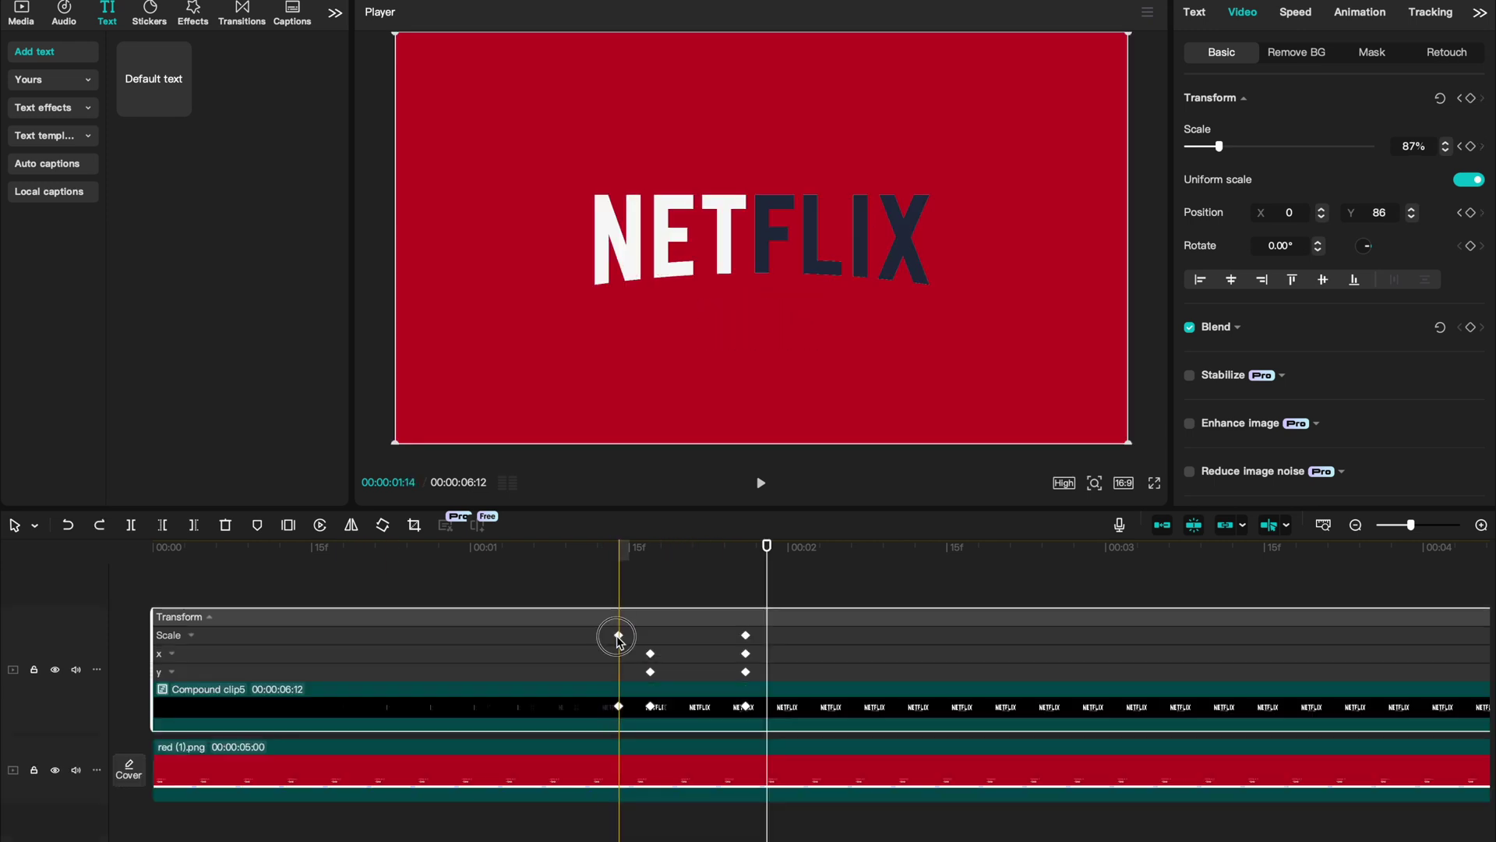
drag(618, 639, 566, 636)
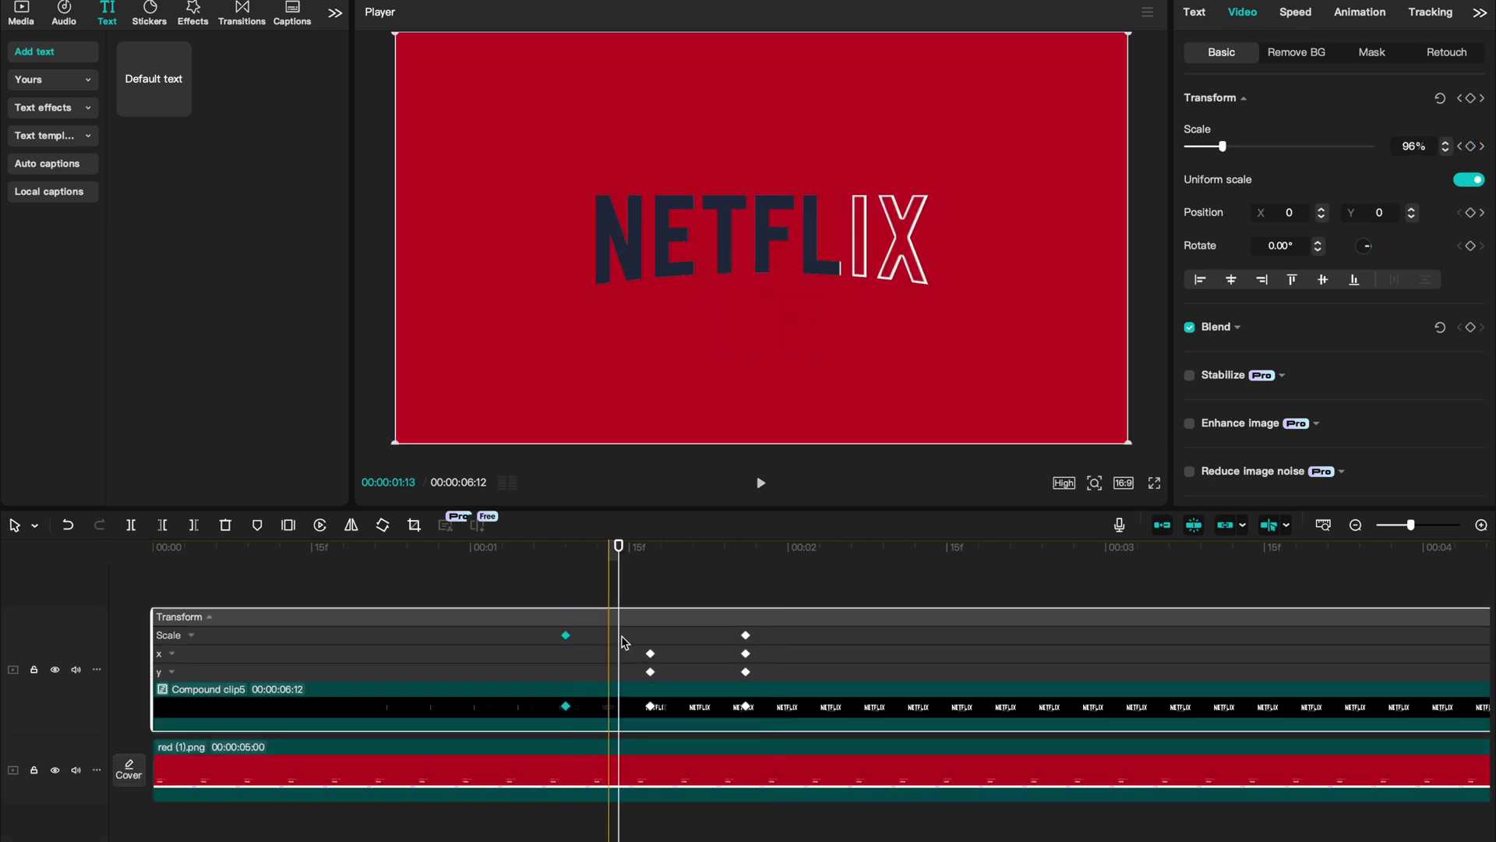
click(746, 636)
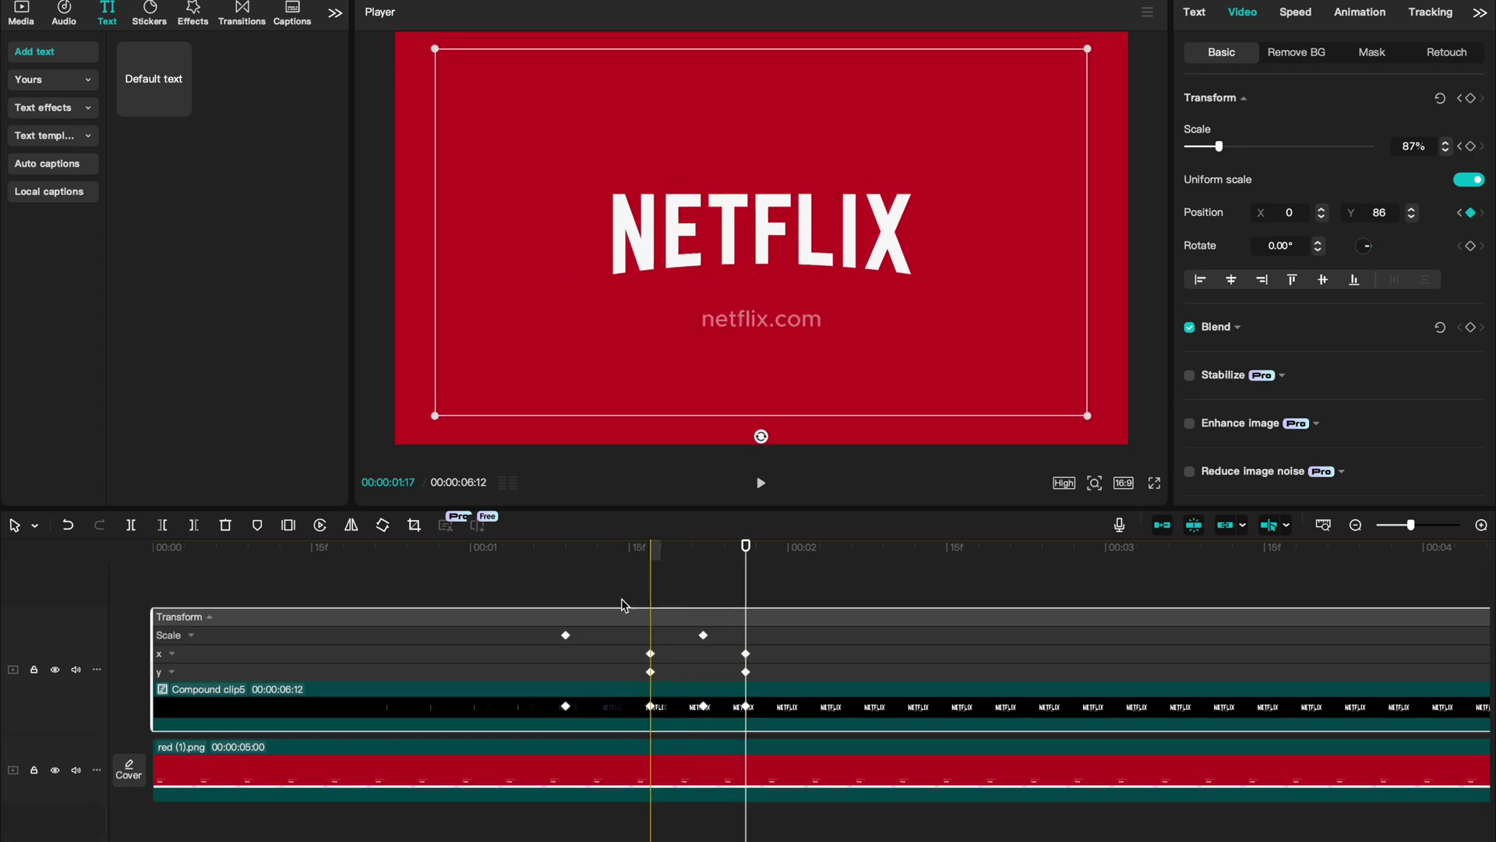
key(space)
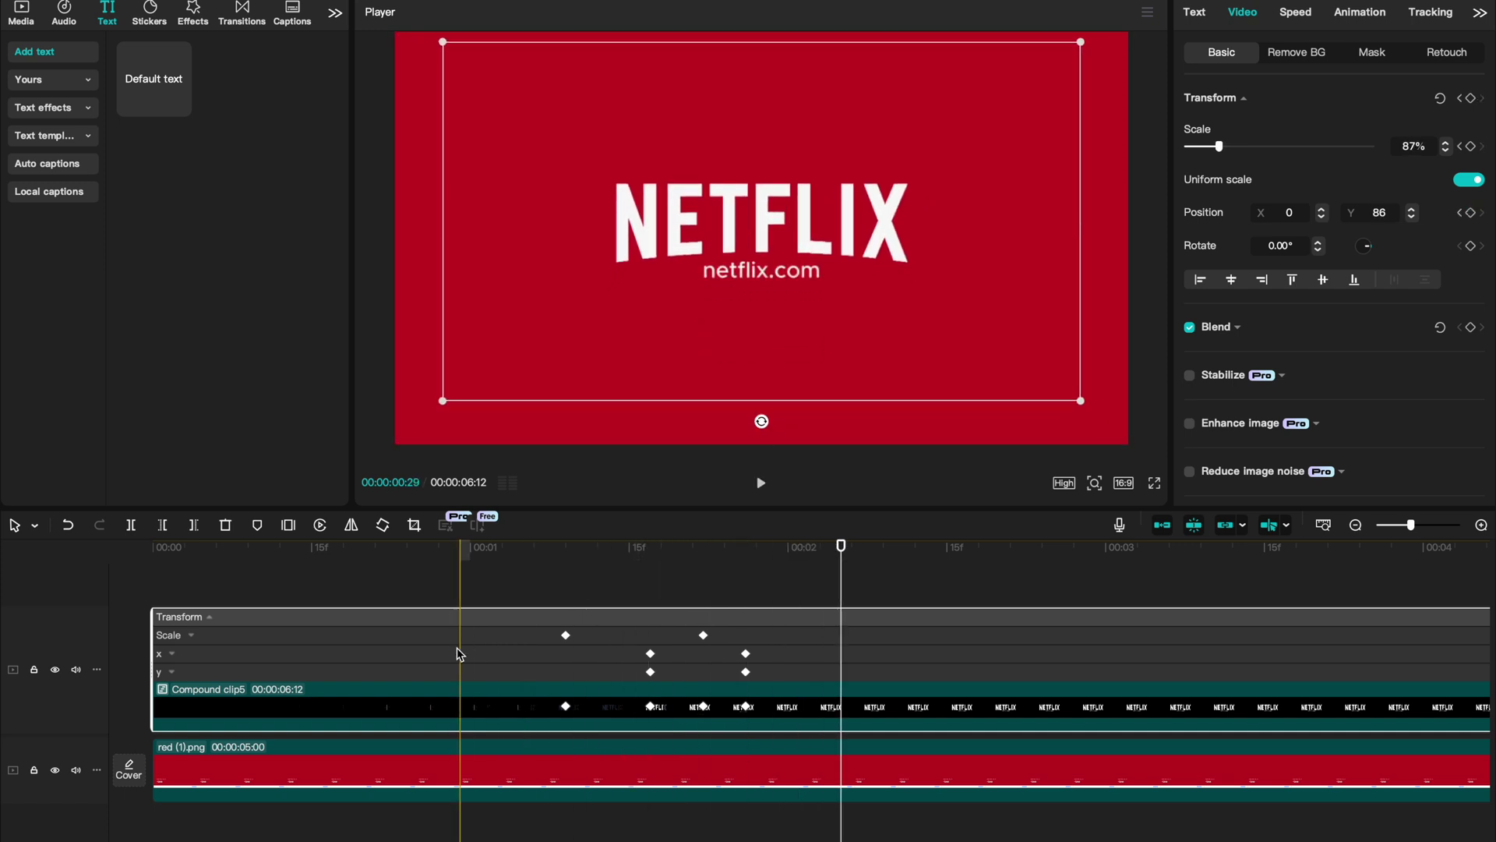
click(457, 652)
key(space)
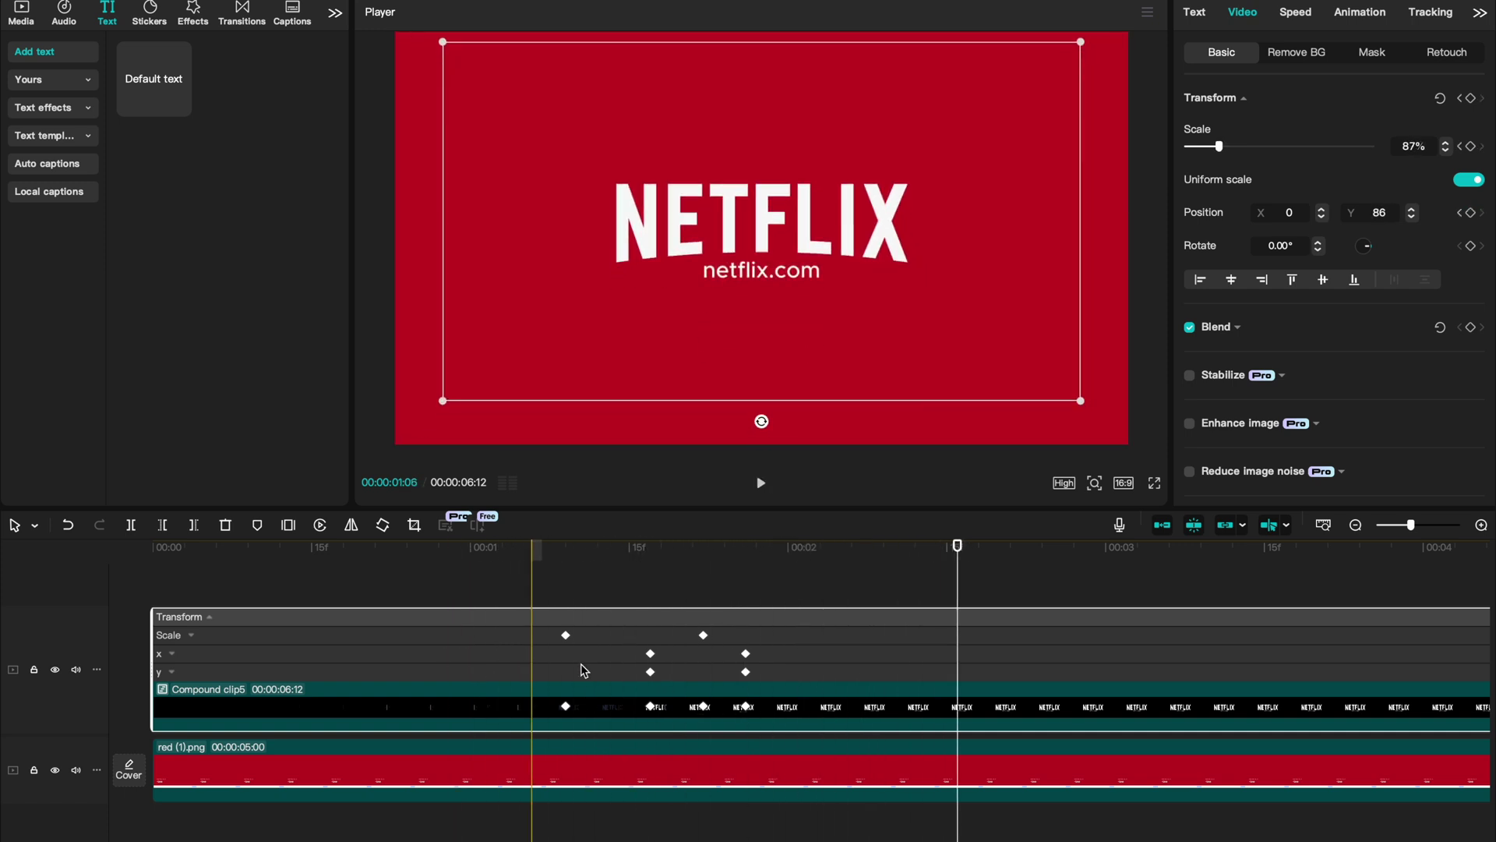
- Move the compound clip's second Y position keyframe to 01:24 and play back the result
click(724, 663)
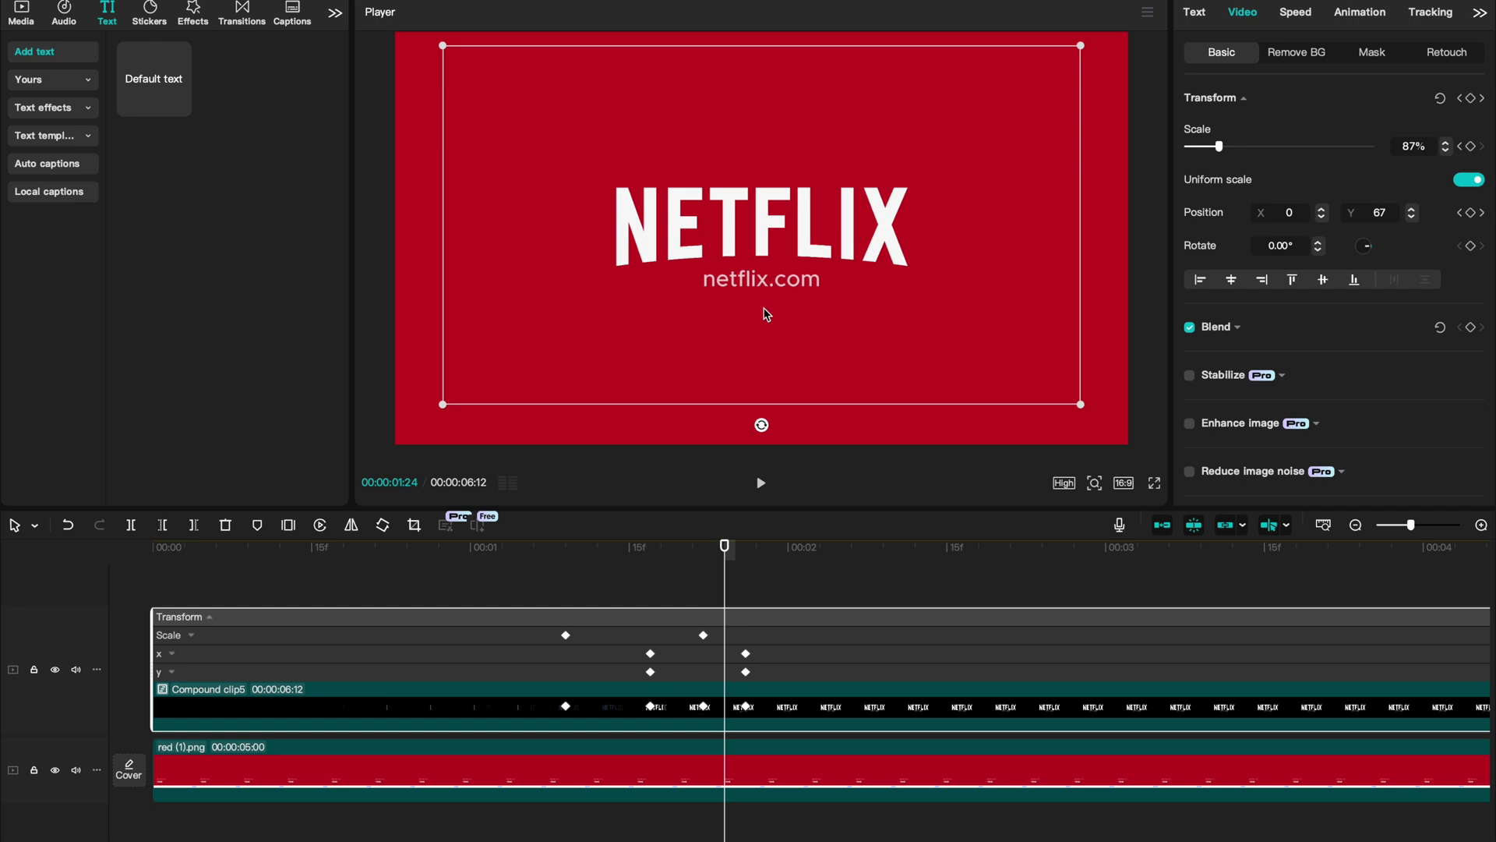
click(745, 672)
drag(735, 678, 725, 675)
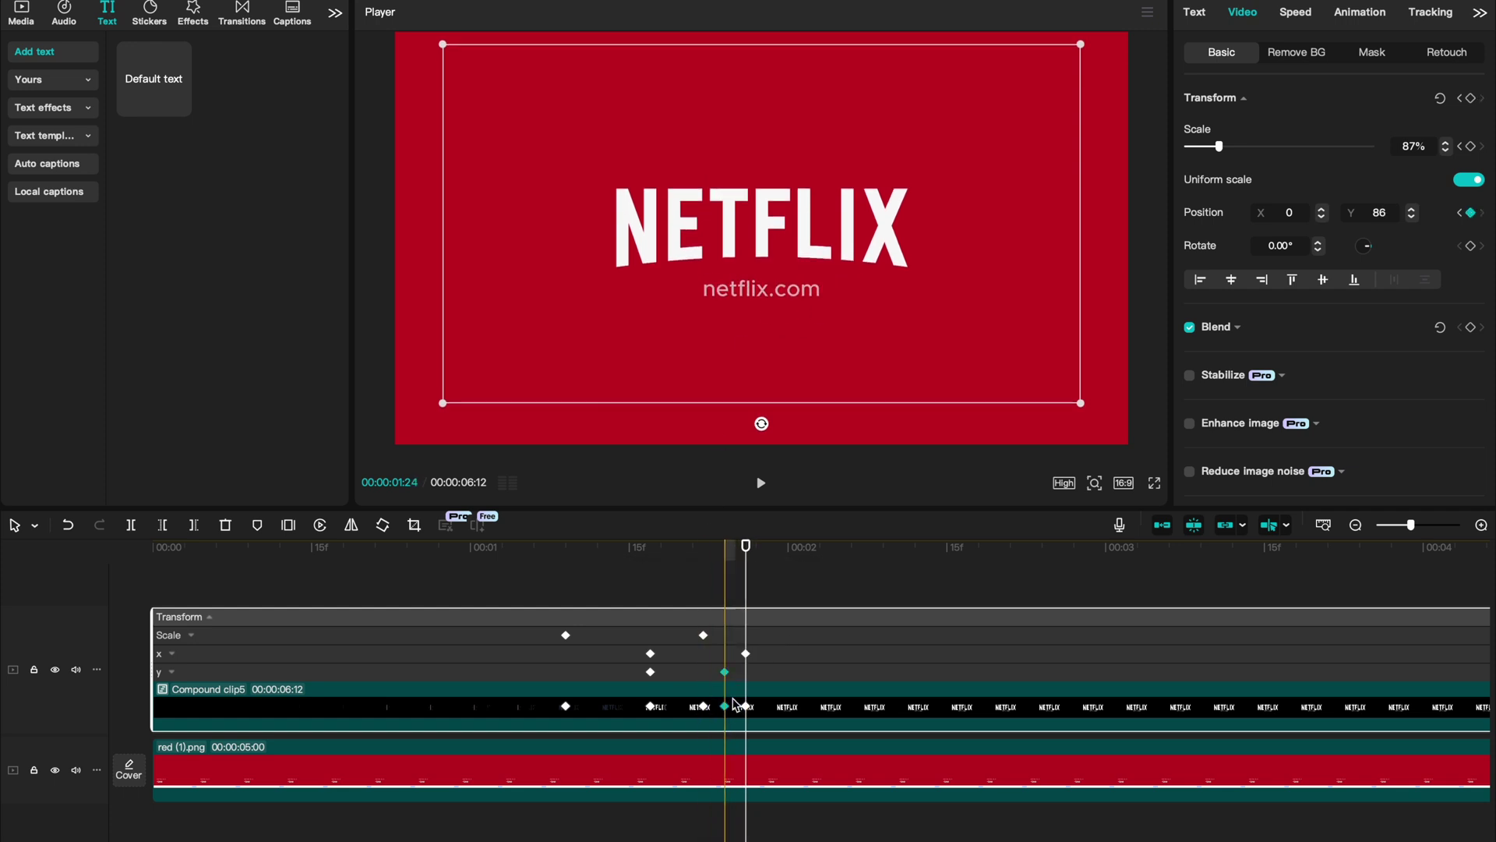
key(space)
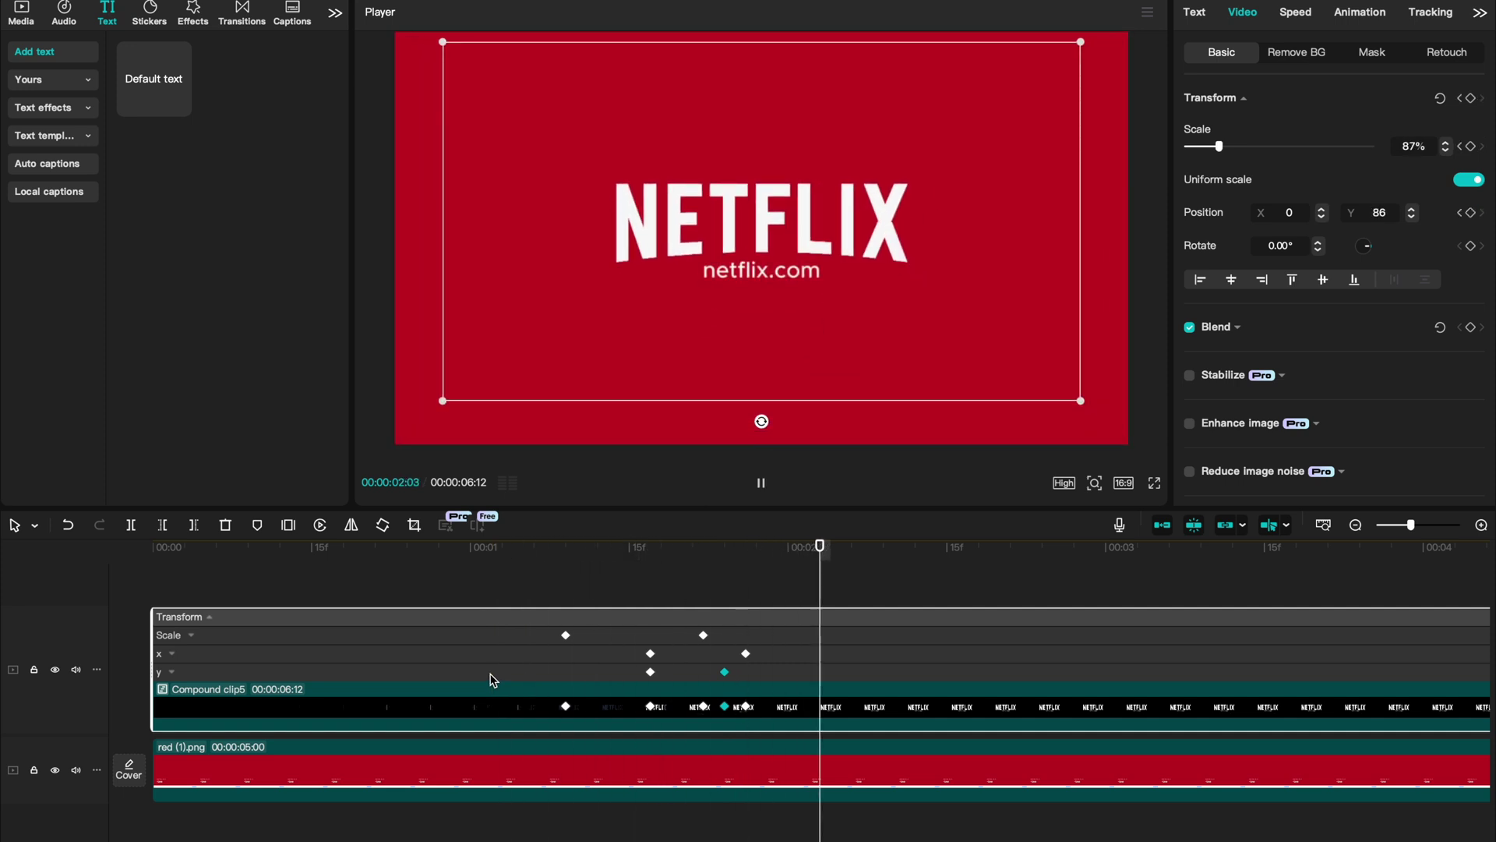
key(space)
- Apply the Quad Ease preset curve between the compound clip's two scale keyframes and preview the motion
click(499, 640)
drag(531, 611, 797, 676)
scroll(810, 675, down, 3)
click(1158, 588)
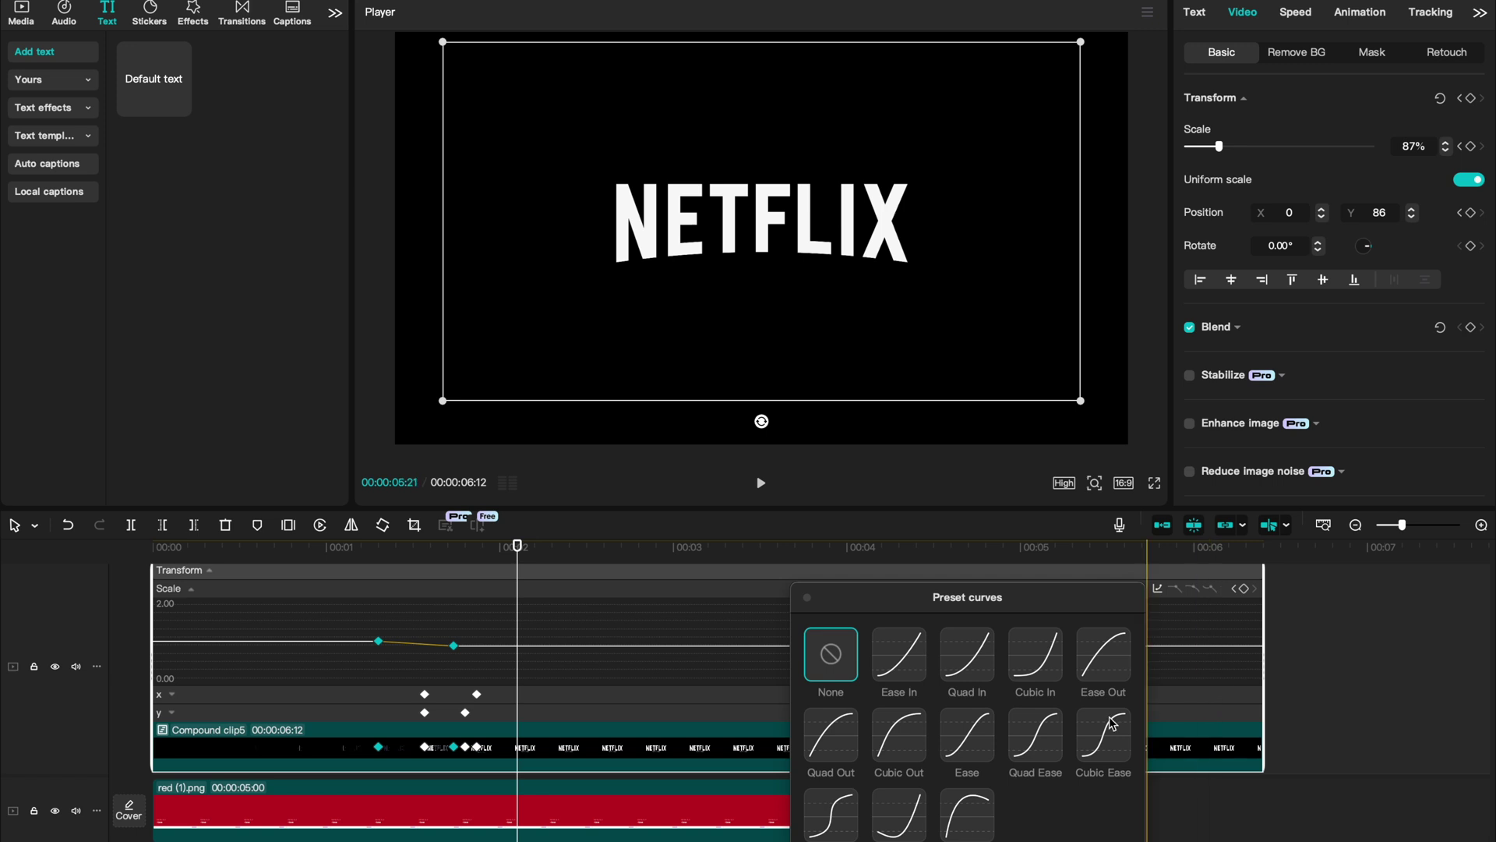
click(1036, 742)
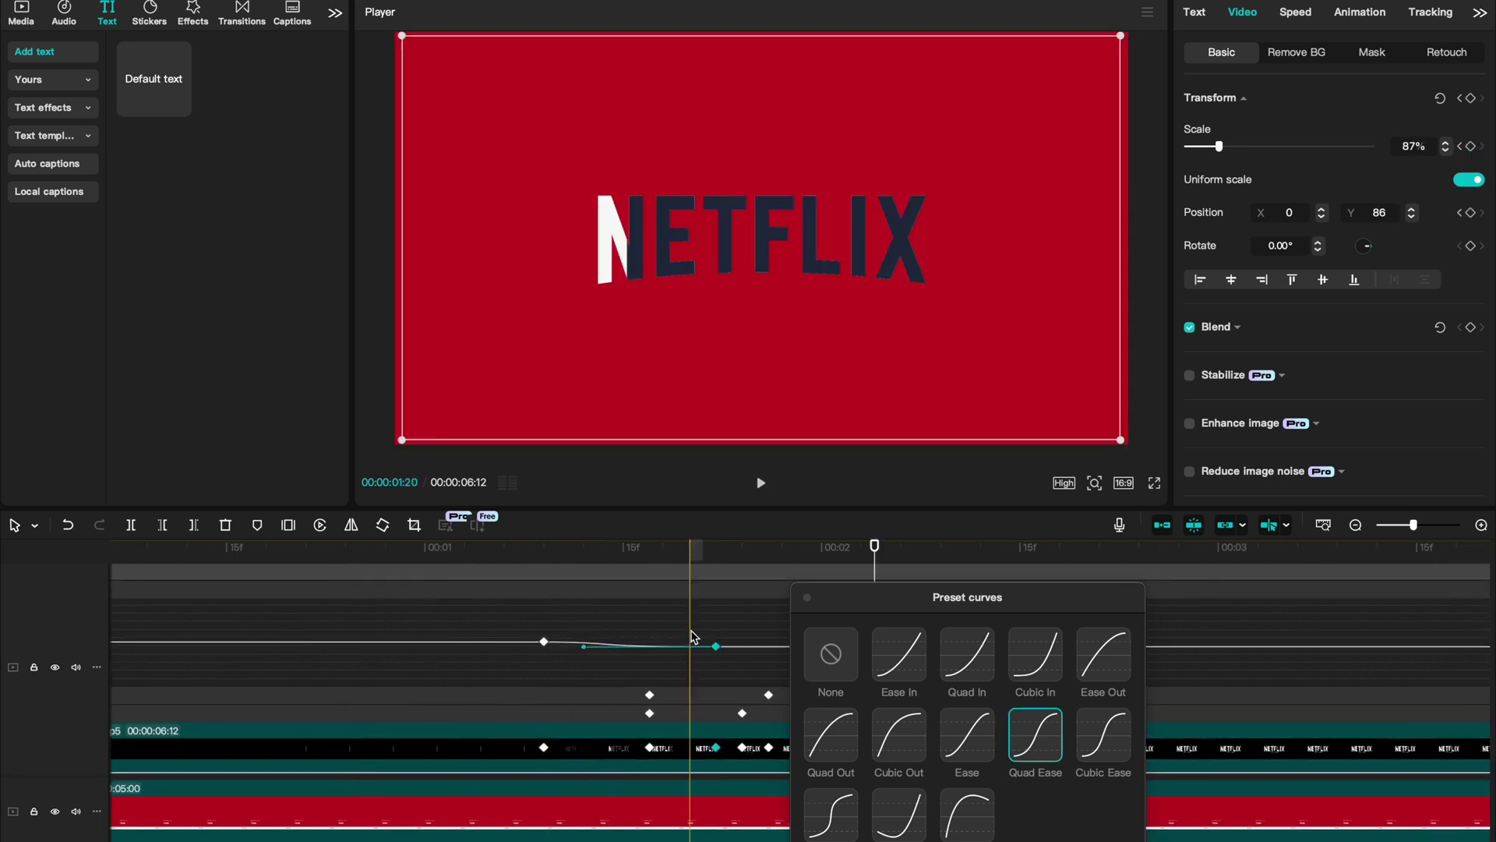
key(space)
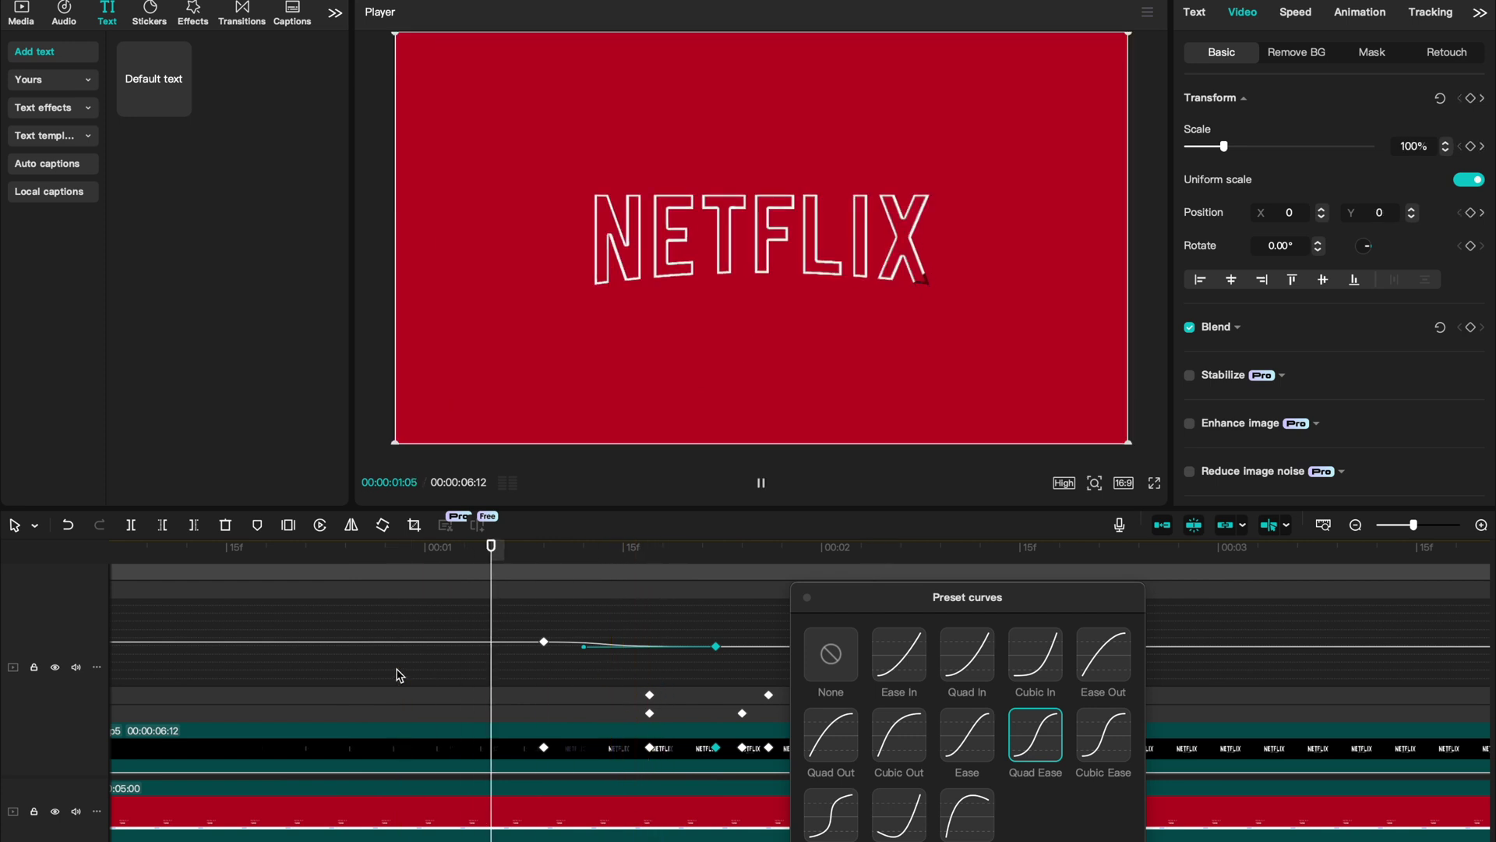
key(space)
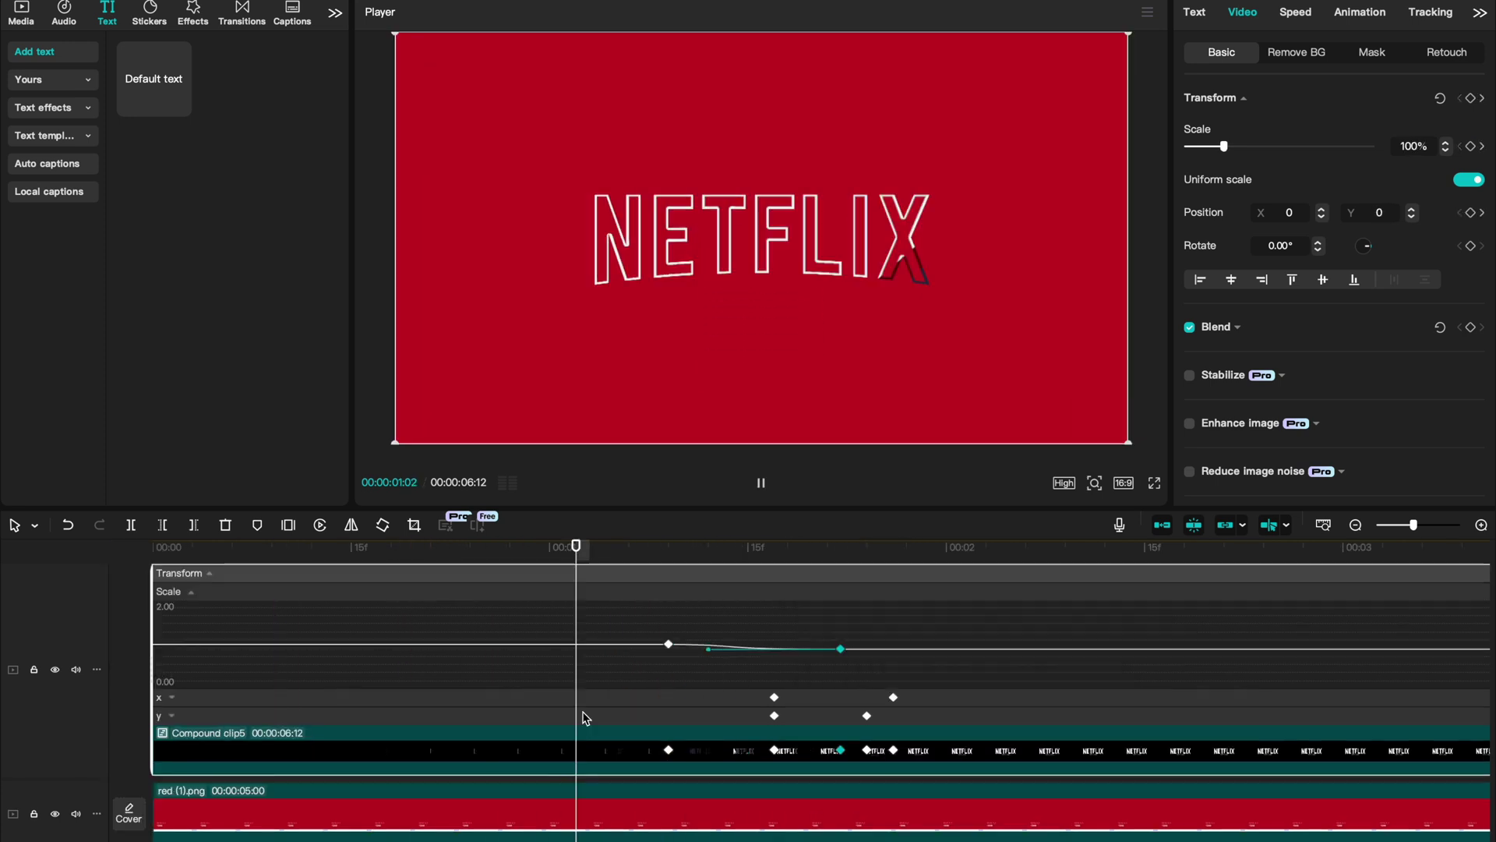
- Apply the Quad Ease preset curve between the compound clip's two Y position keyframes, preview it and close the preset curves
scroll(584, 715, down, 1)
click(595, 714)
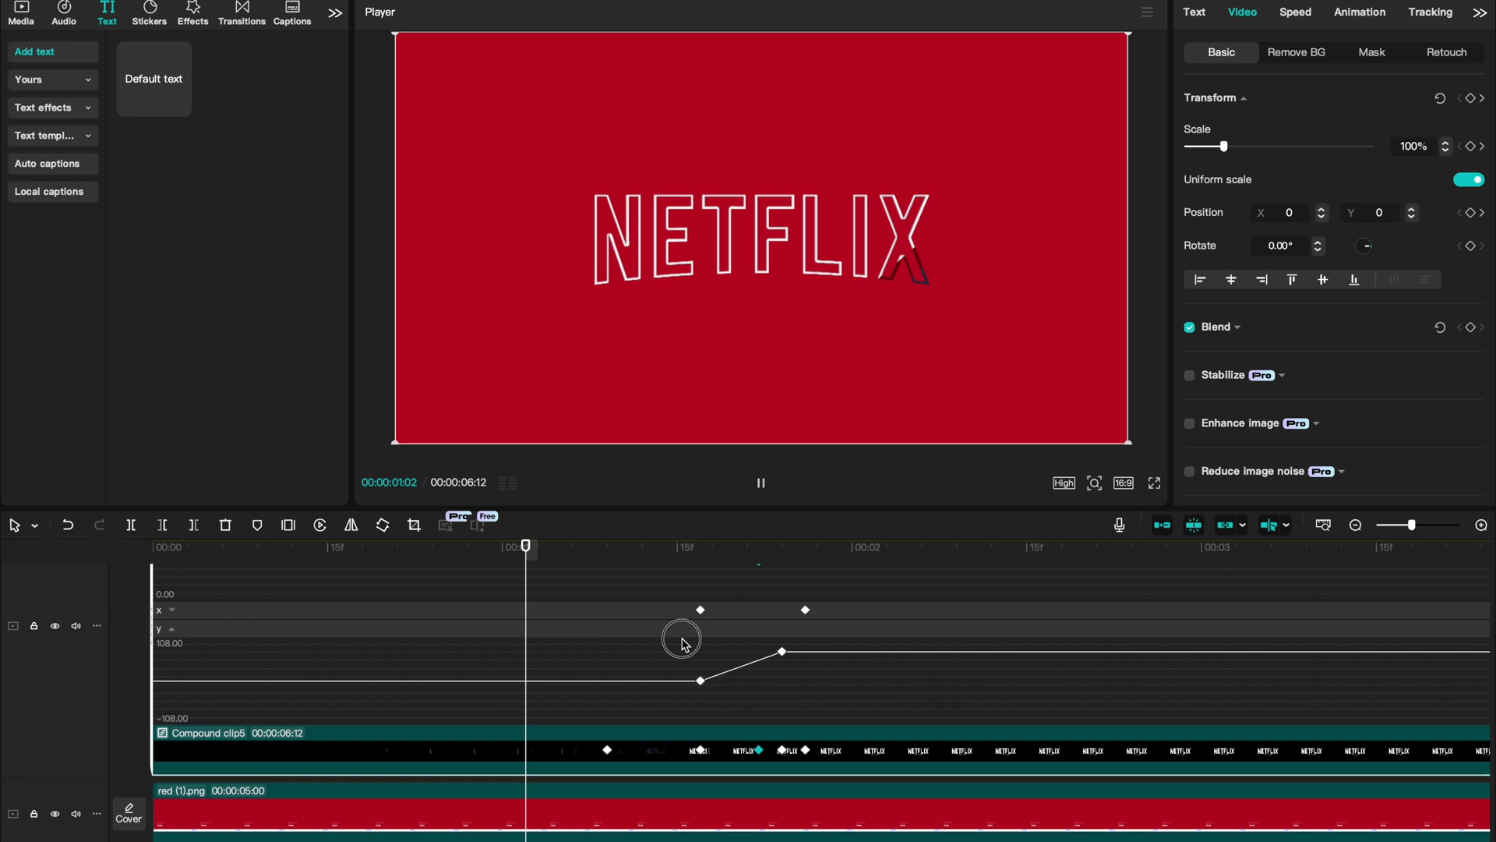
drag(682, 638, 831, 707)
scroll(831, 706, down, 2)
click(1363, 630)
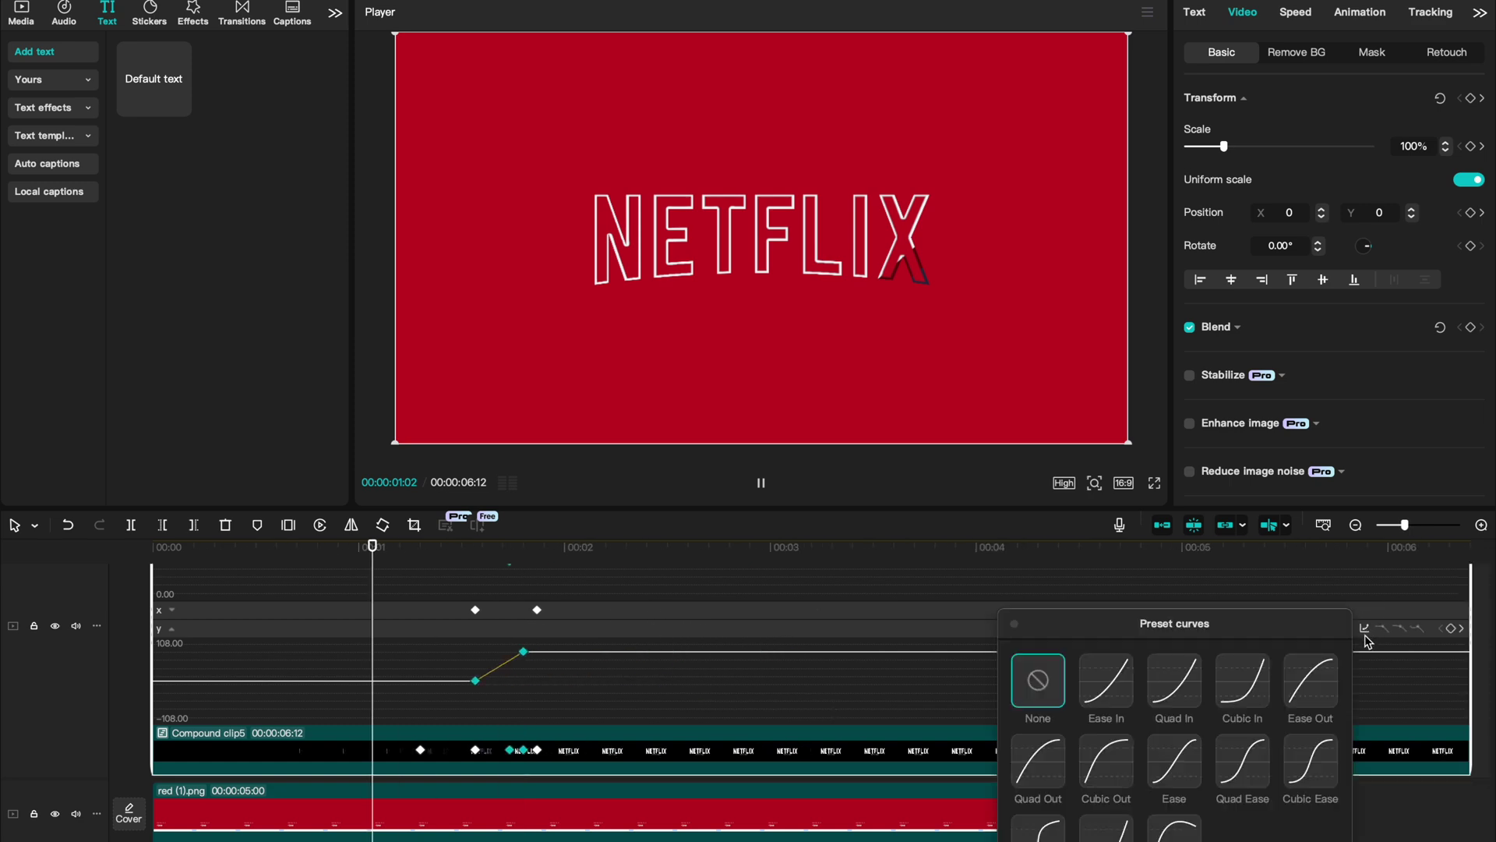
click(1239, 760)
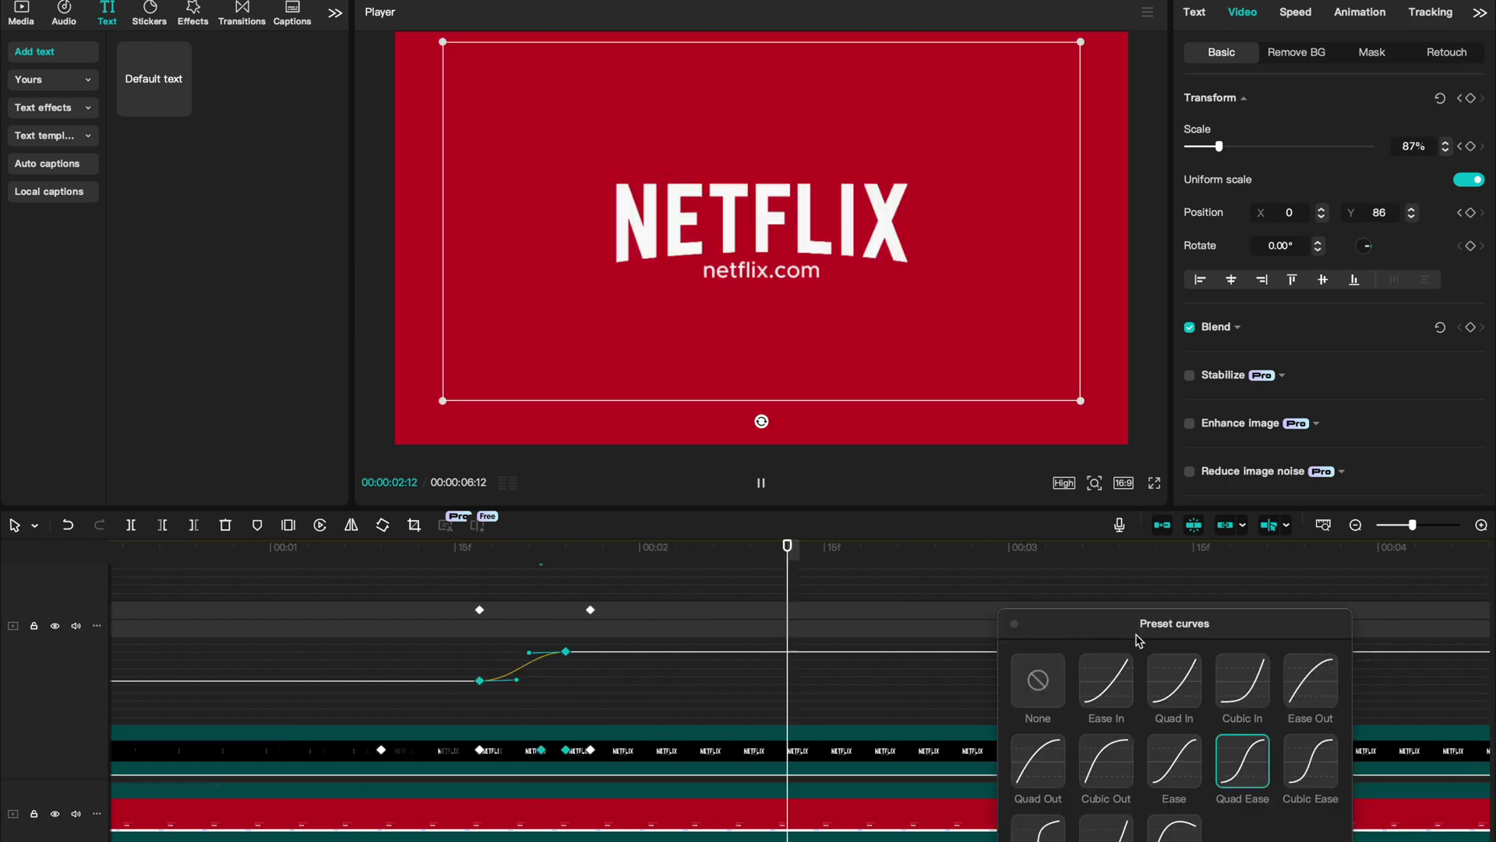
key(space)
click(1014, 624)
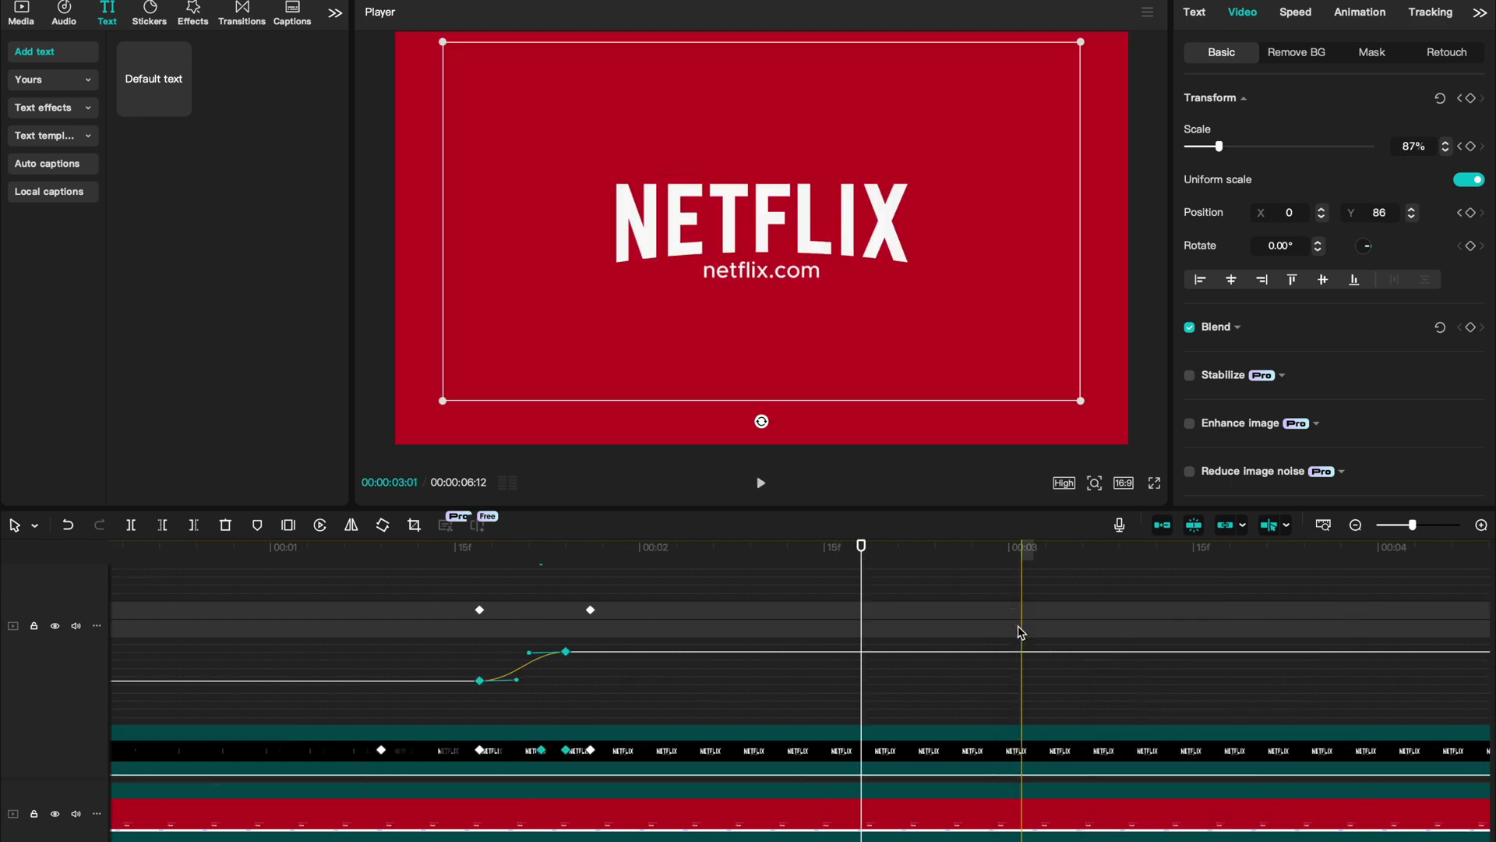
- Hide the compound clip's keyframe graph and duplicate the clip onto the track above
scroll(1018, 625, down, 1)
scroll(1017, 631, down, 1)
right_click(678, 753)
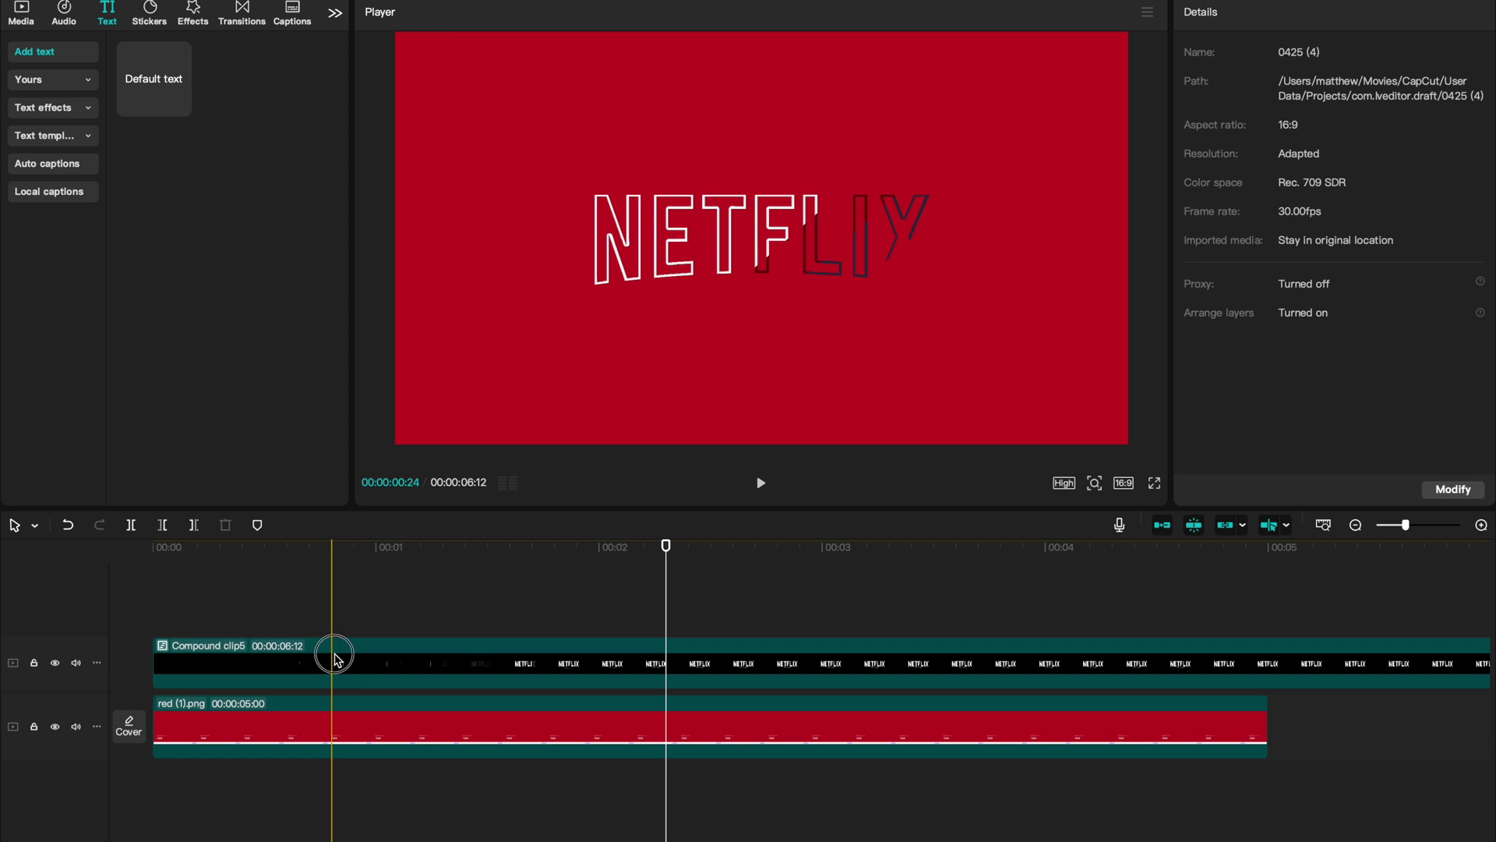
click(377, 666)
alt+drag(356, 671, 356, 630)
- Darken the lower compound clip by setting its Offset colour wheel exposure to -1.00 in all three channels
click(390, 689)
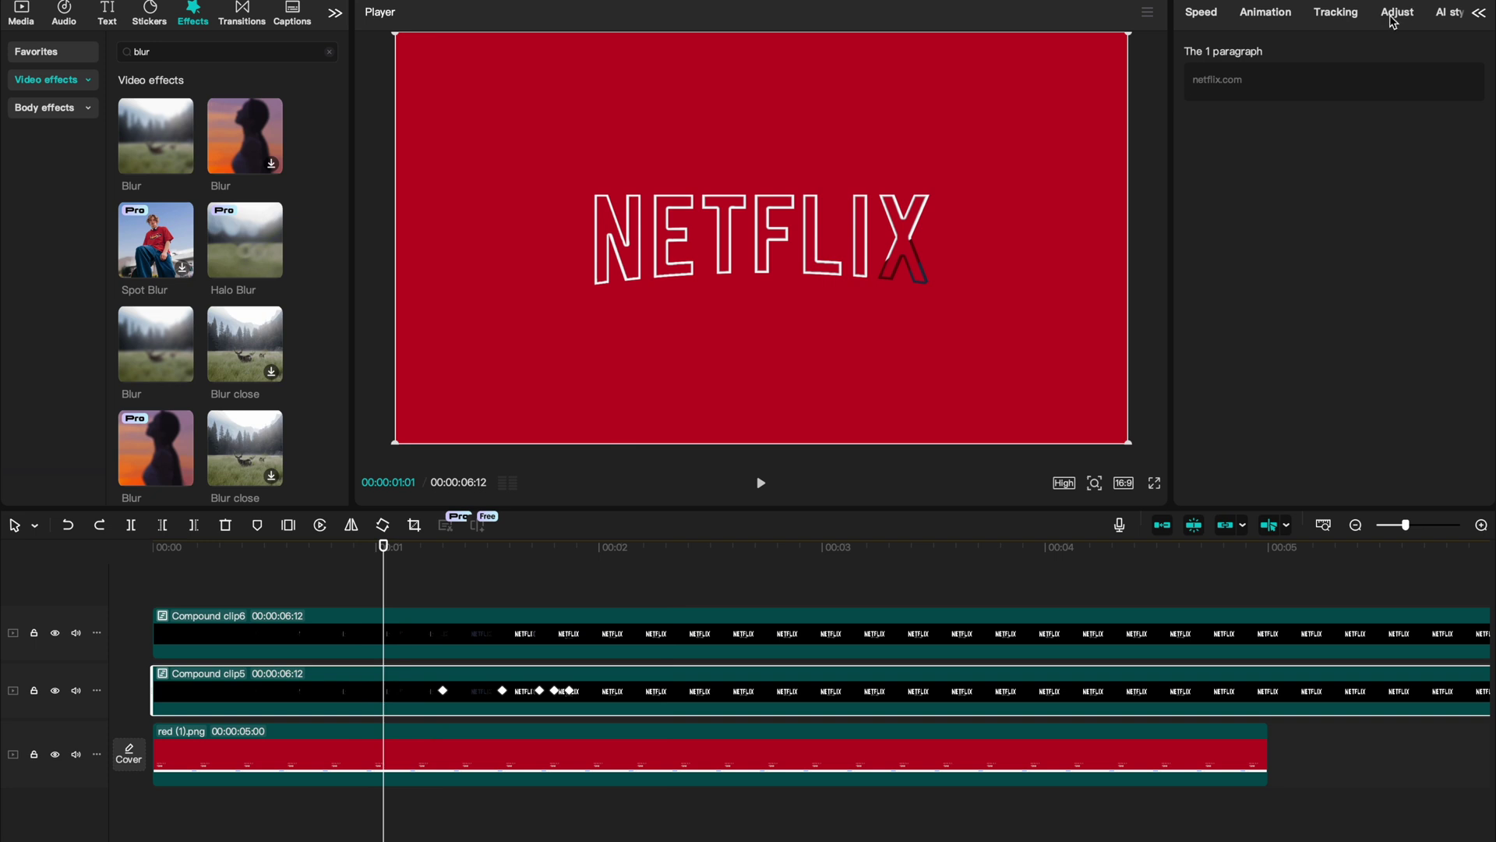
click(1397, 16)
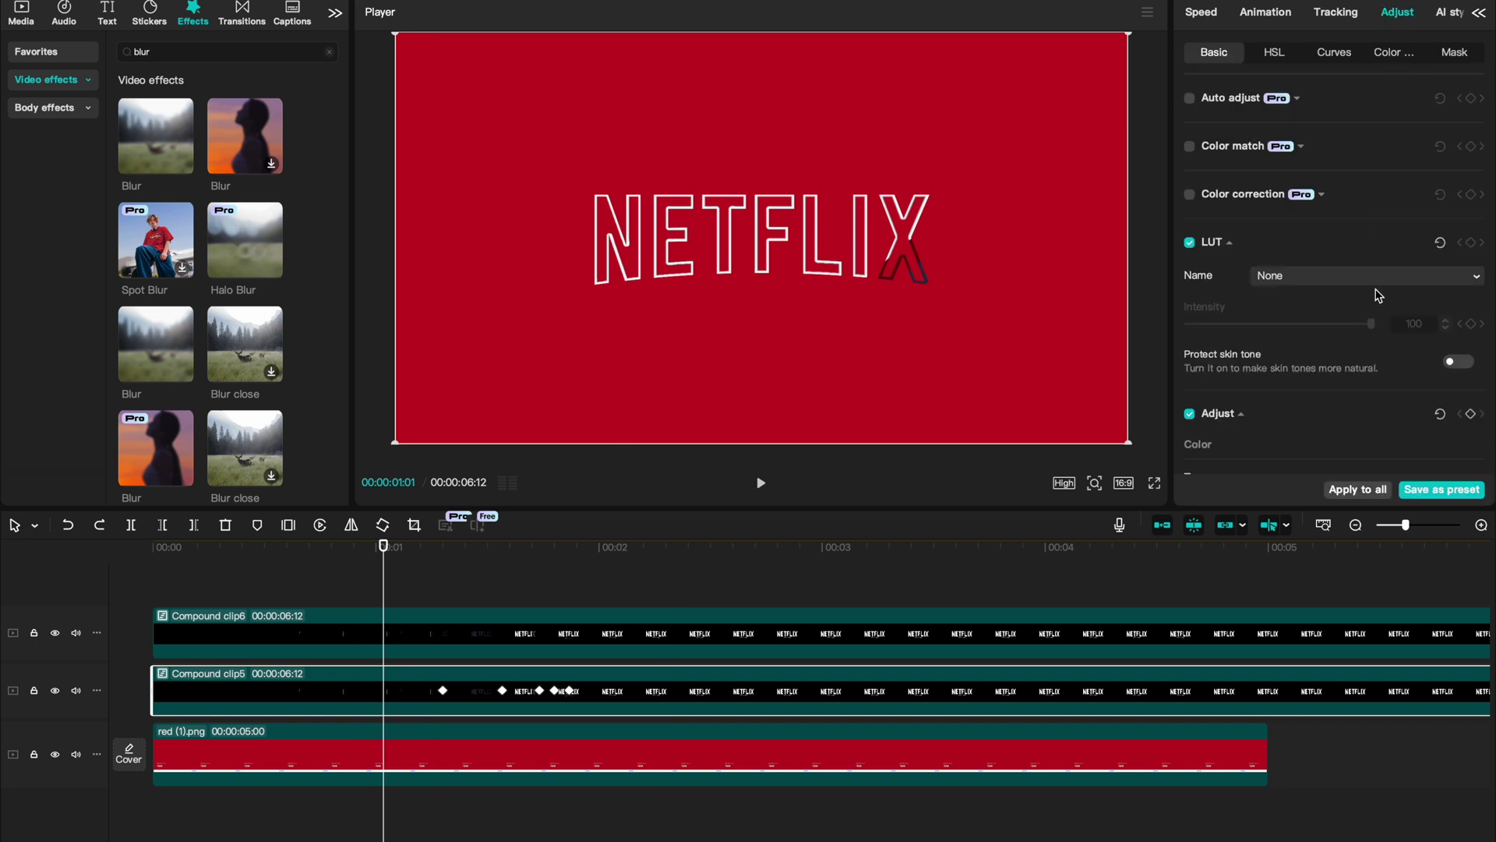
click(1390, 53)
scroll(1387, 265, down, 2)
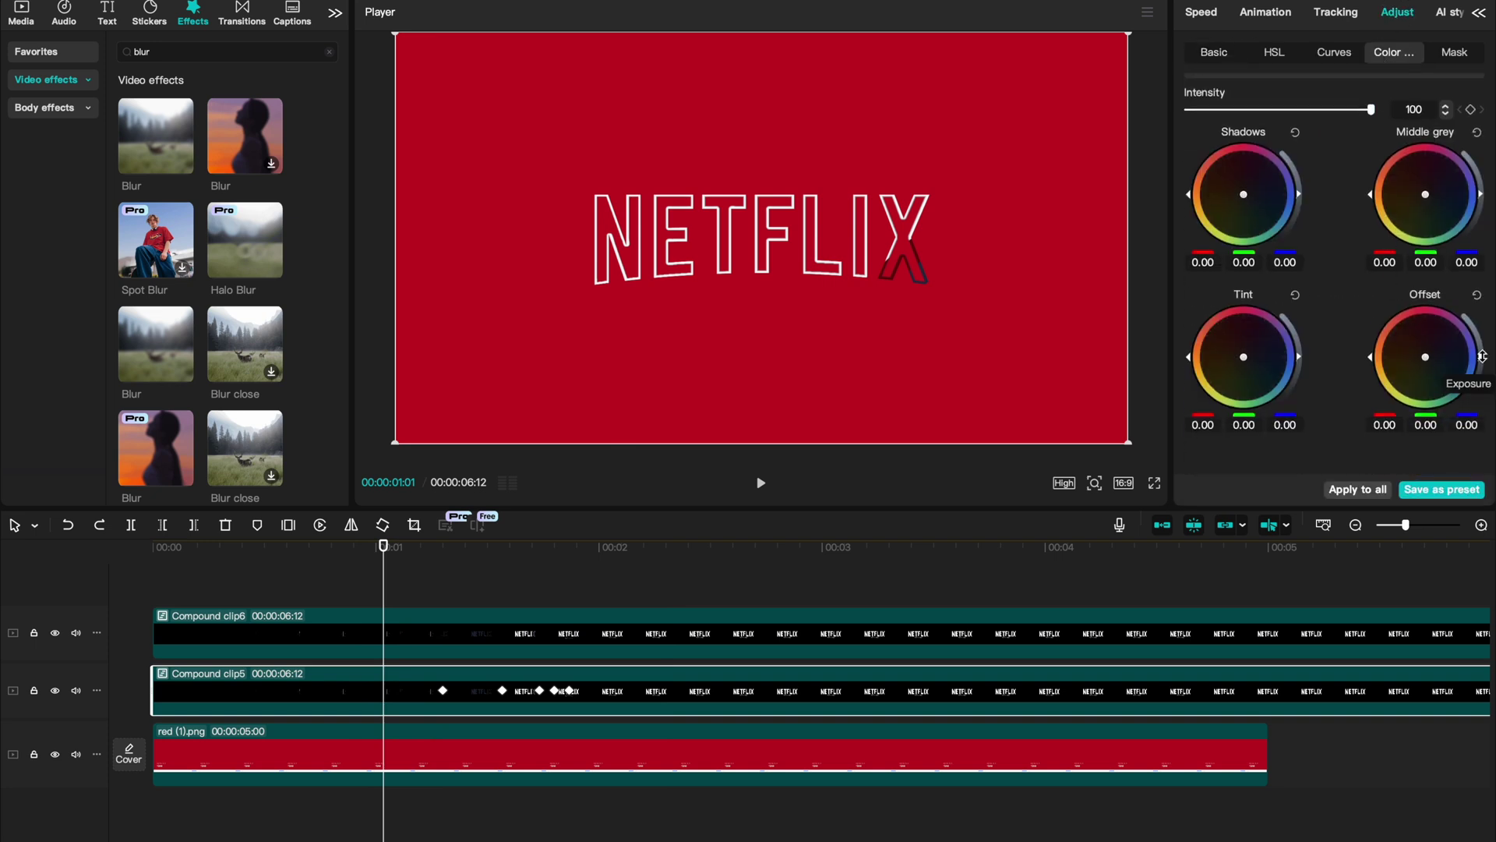
drag(1482, 356, 1434, 468)
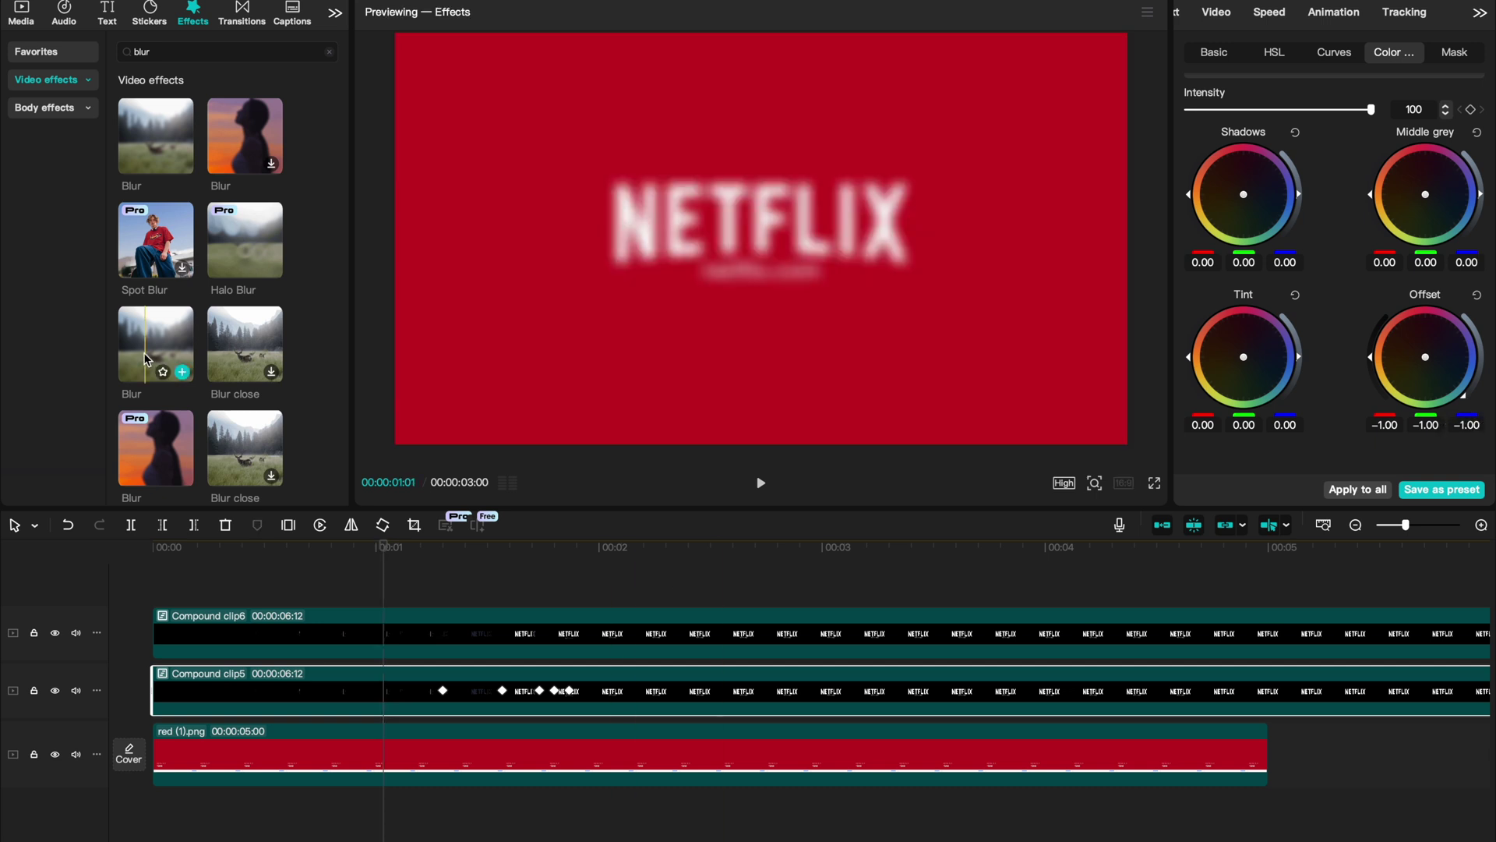
- Add a Blur effect with strength 34 to the darkened lower compound clip and set the clip's opacity to 32%
drag(144, 358, 331, 690)
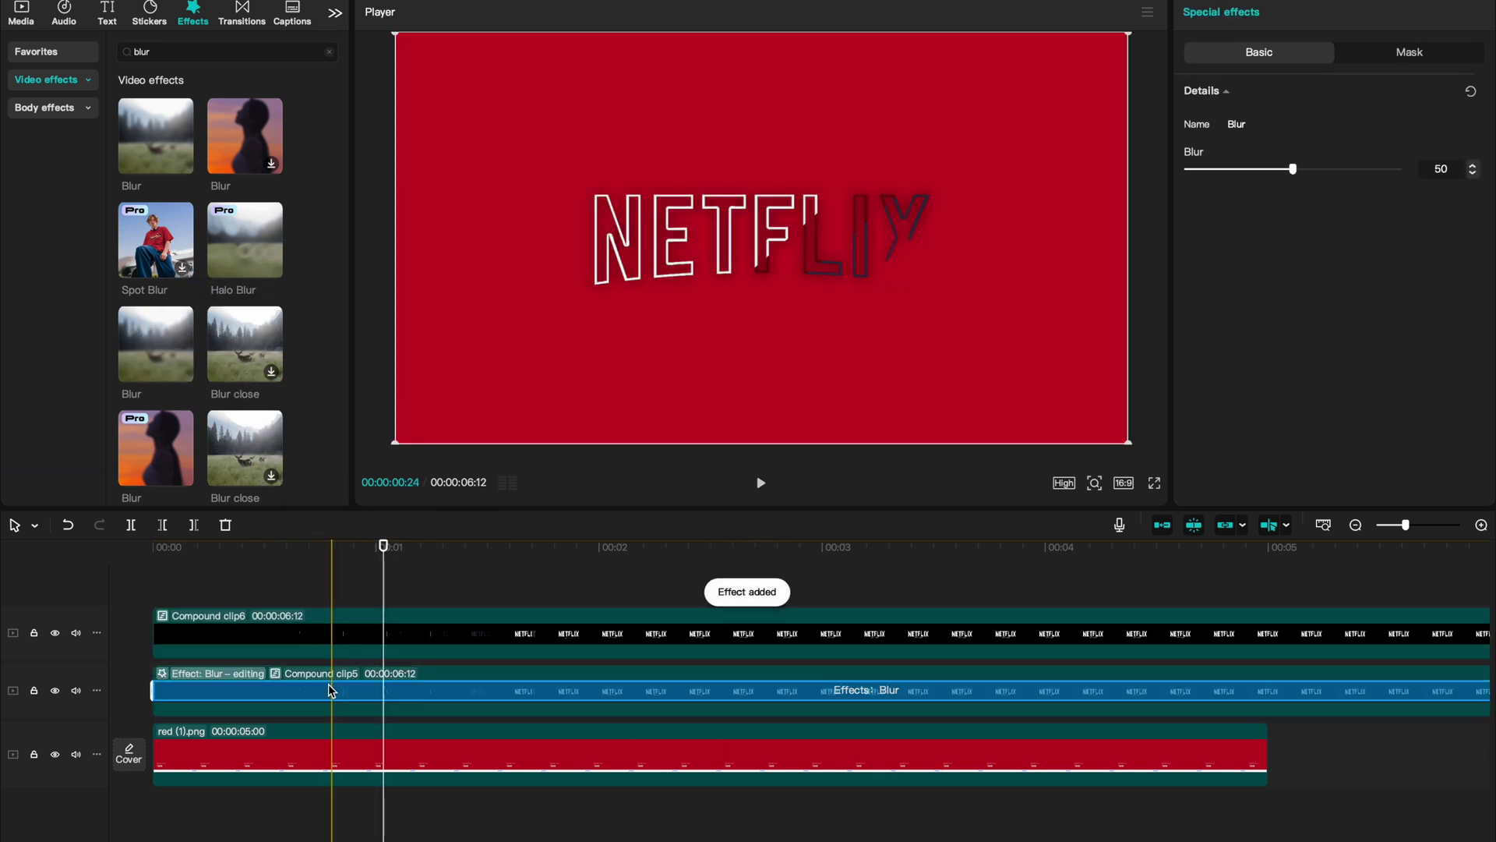
drag(1293, 169, 1244, 171)
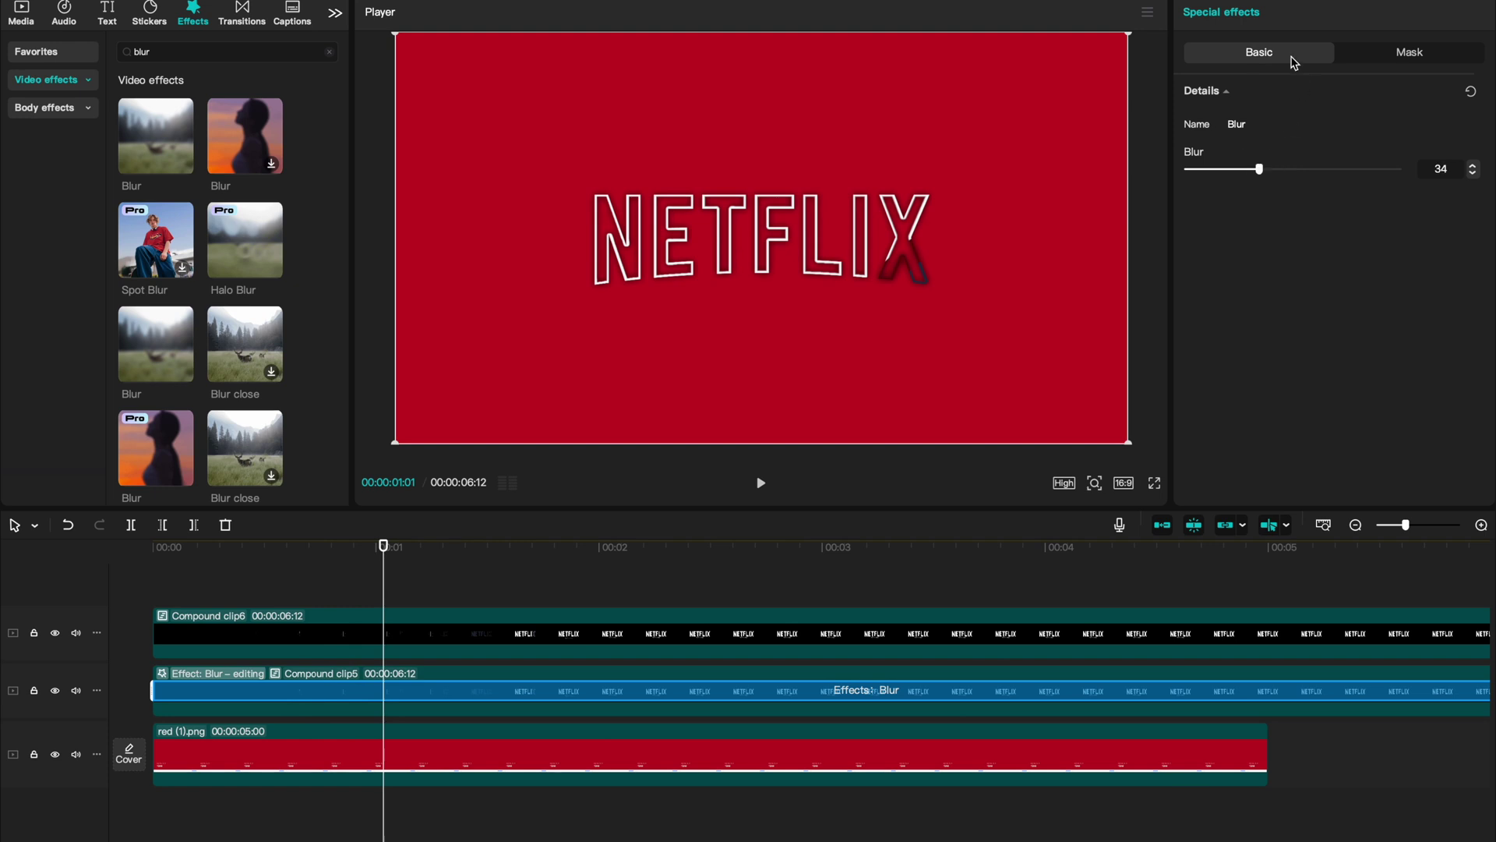
click(379, 709)
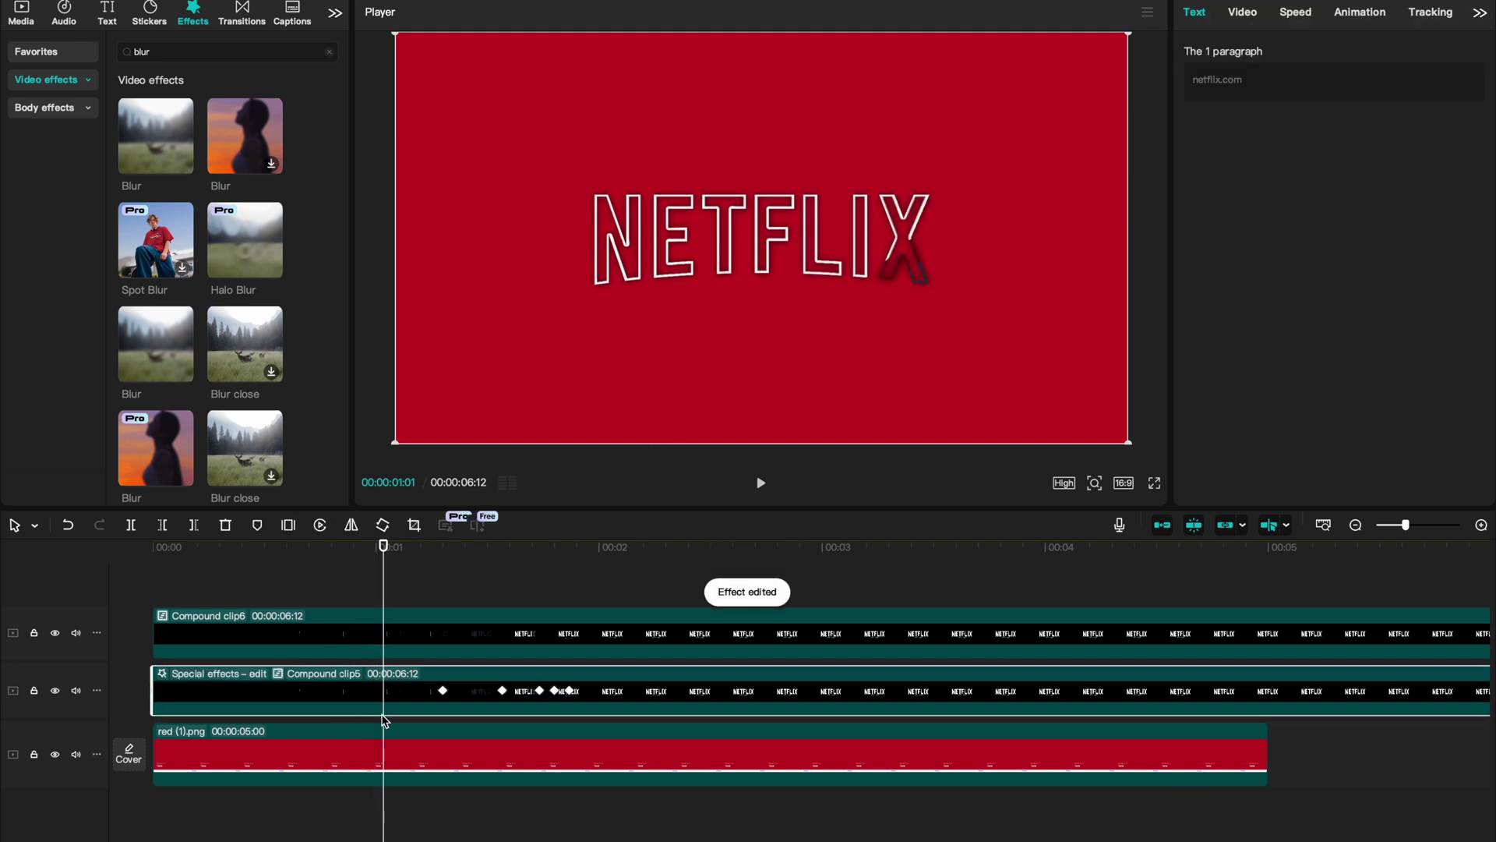
click(1242, 13)
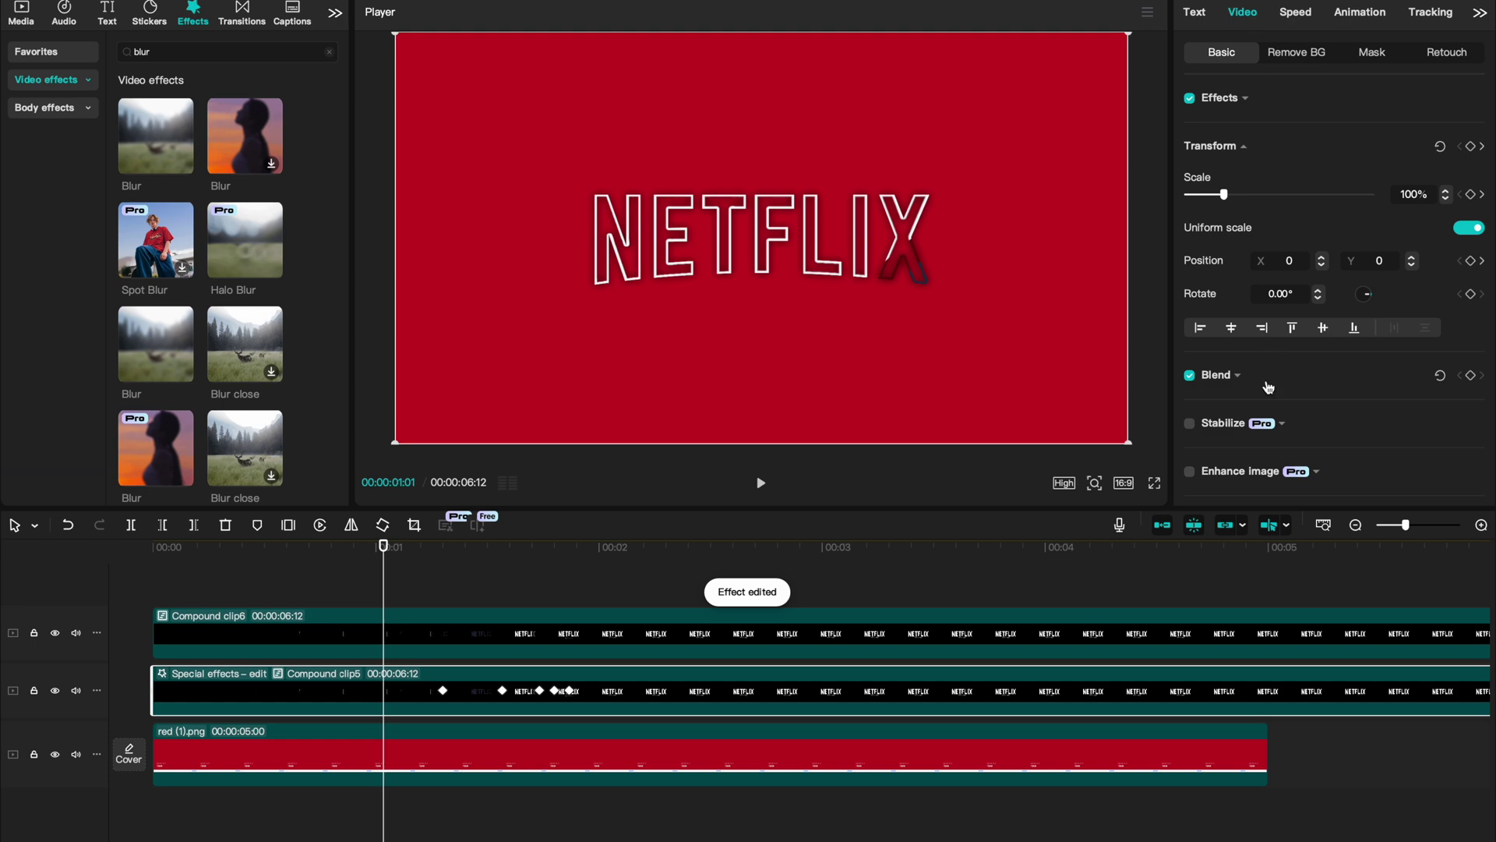
scroll(1266, 384, down, 1)
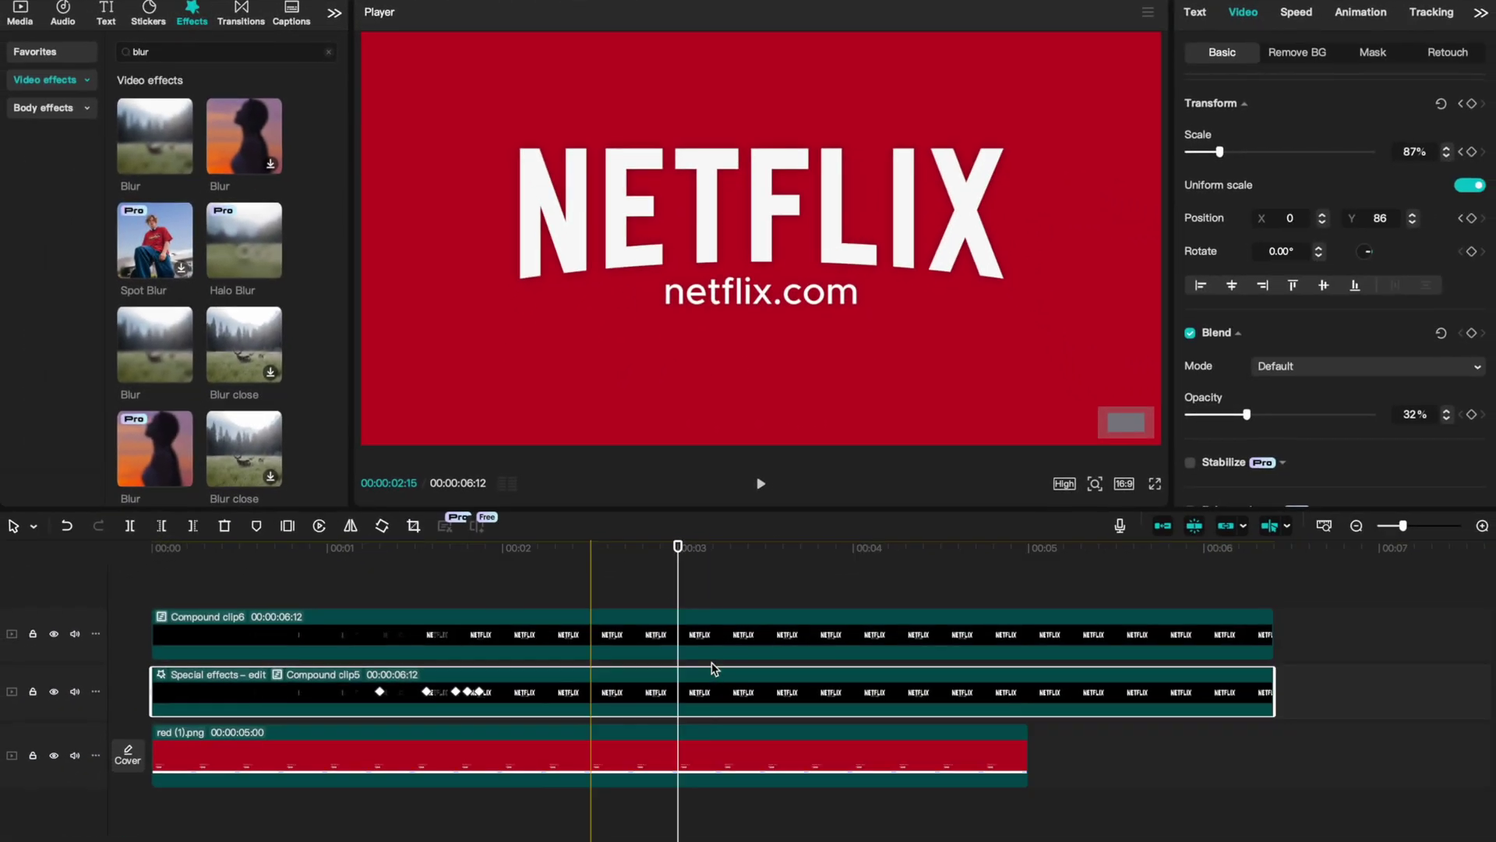
- Turn on Motion blur for the upper compound clip and show its settings
click(285, 599)
click(302, 636)
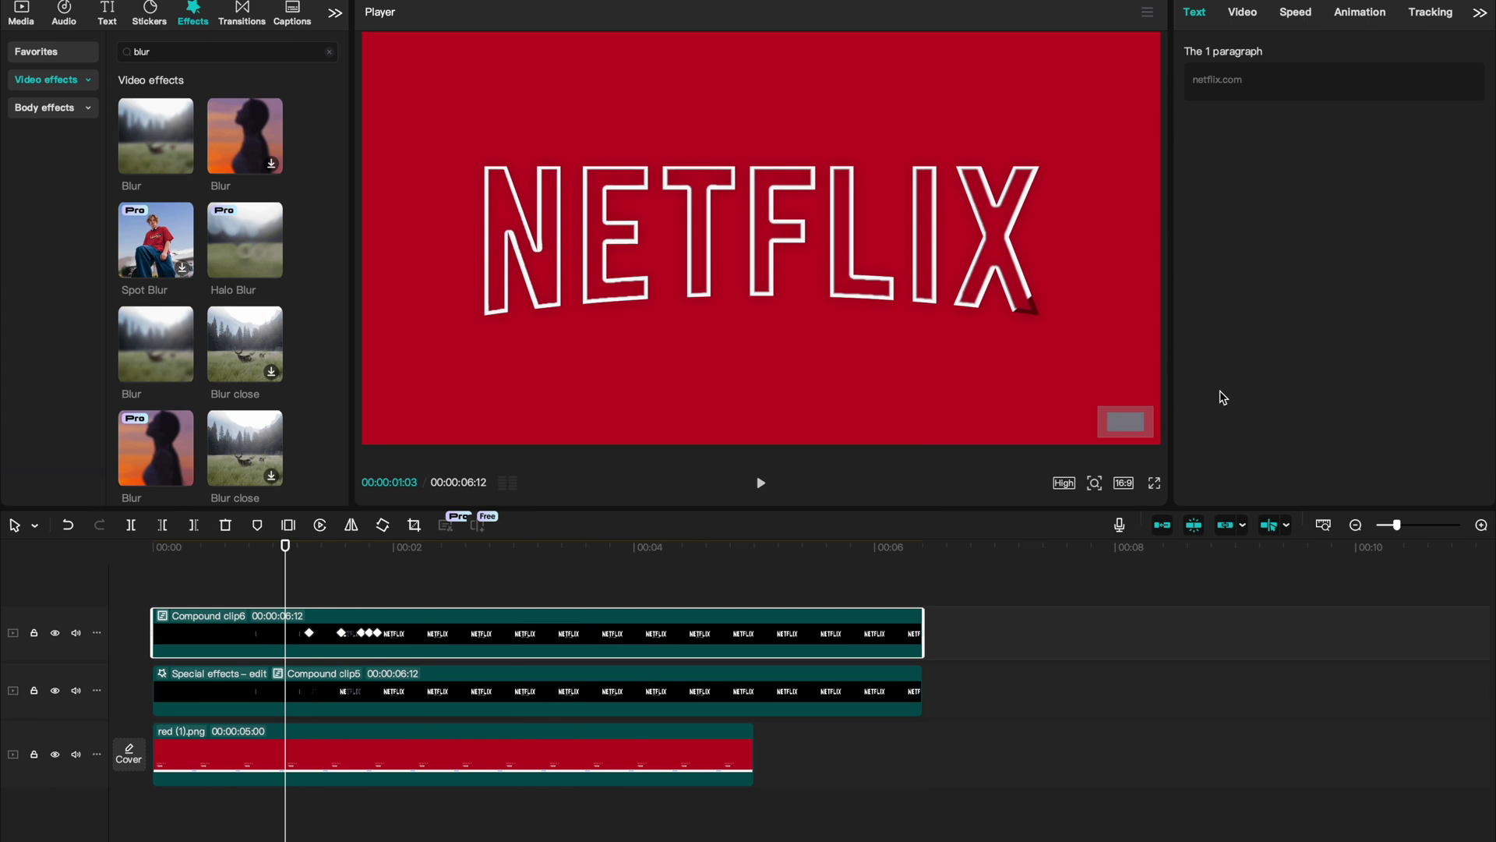
click(1243, 12)
scroll(1220, 381, down, 8)
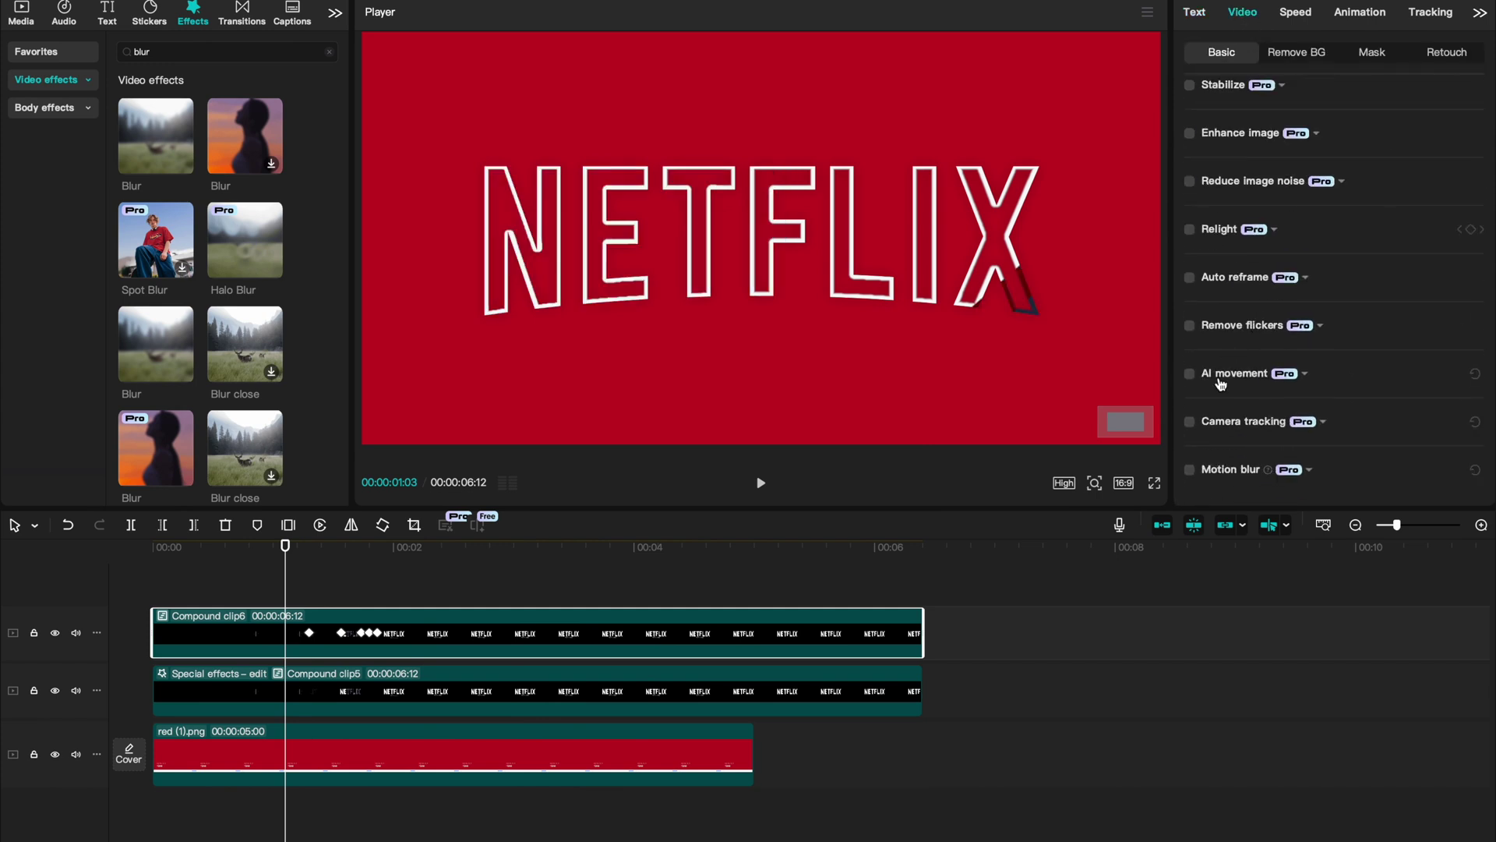
click(1189, 470)
scroll(1195, 468, down, 3)
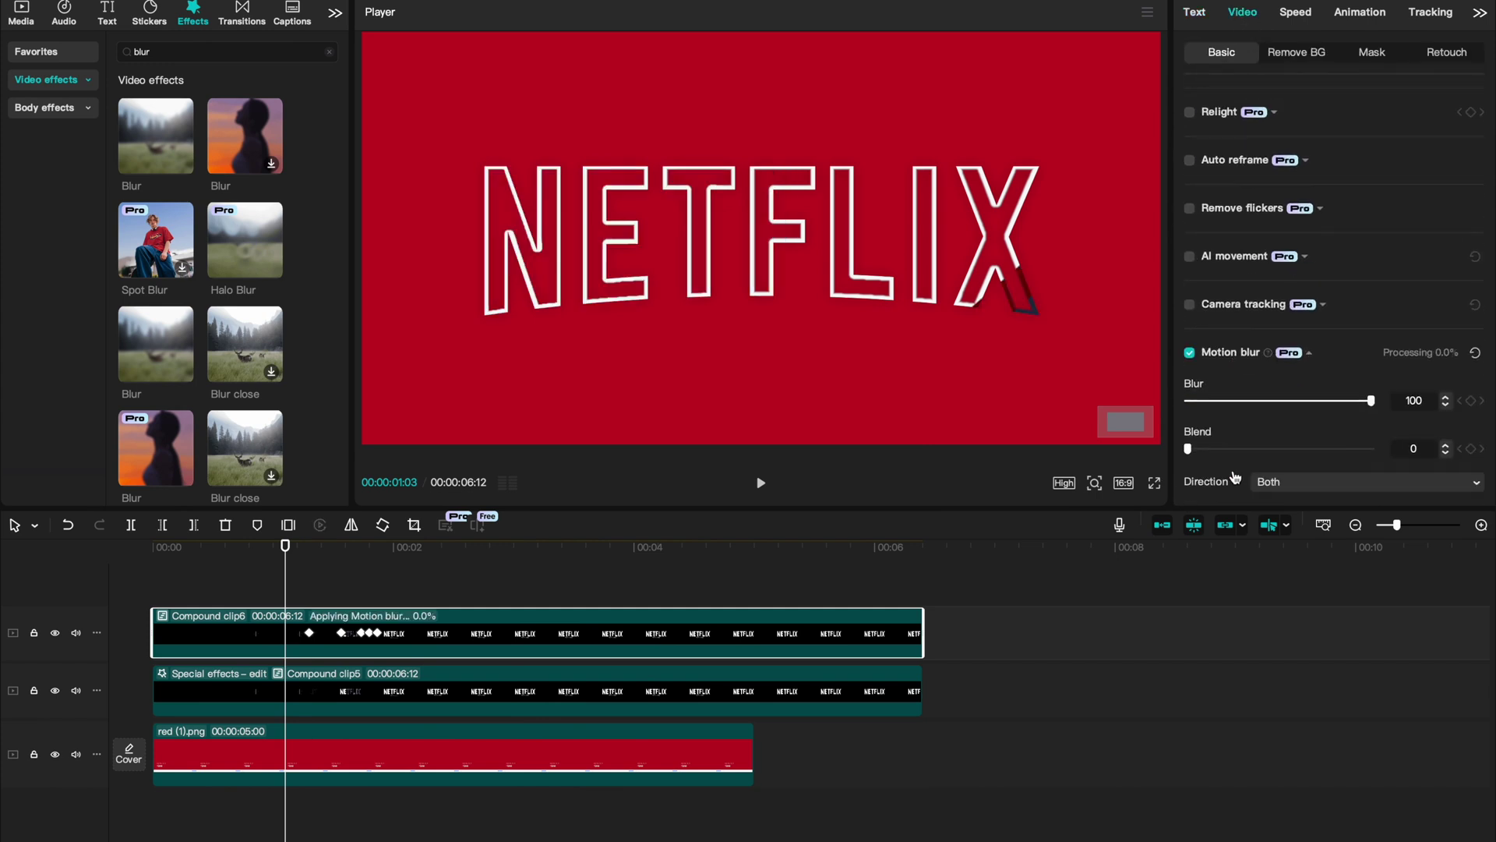